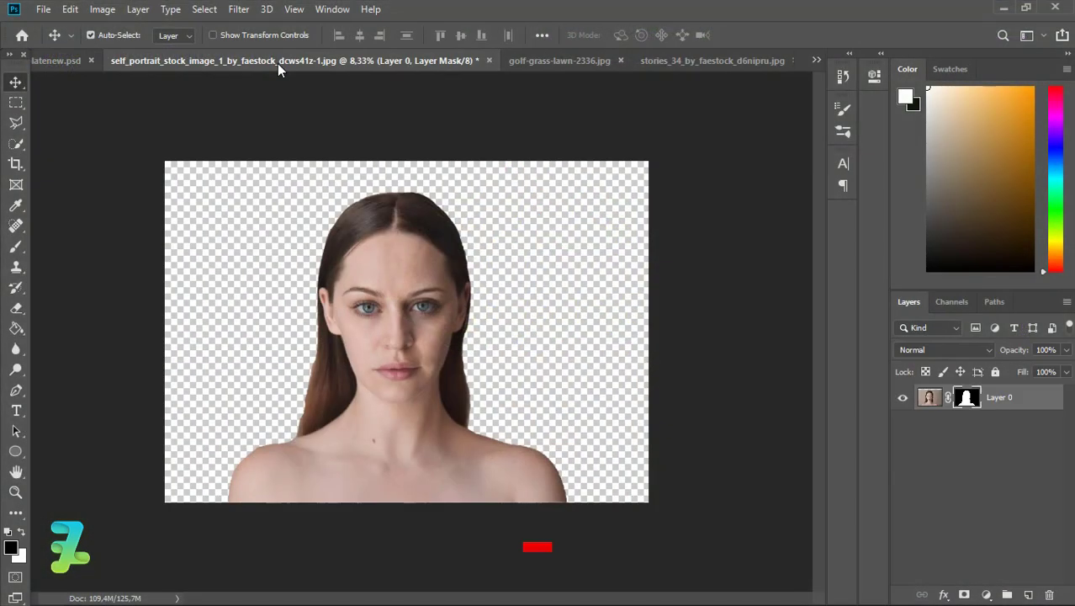
- Float the portrait in its own window and copy Layer 0 into latenew.psd, accepting the bit-depth change
right_click(279, 65)
click(313, 128)
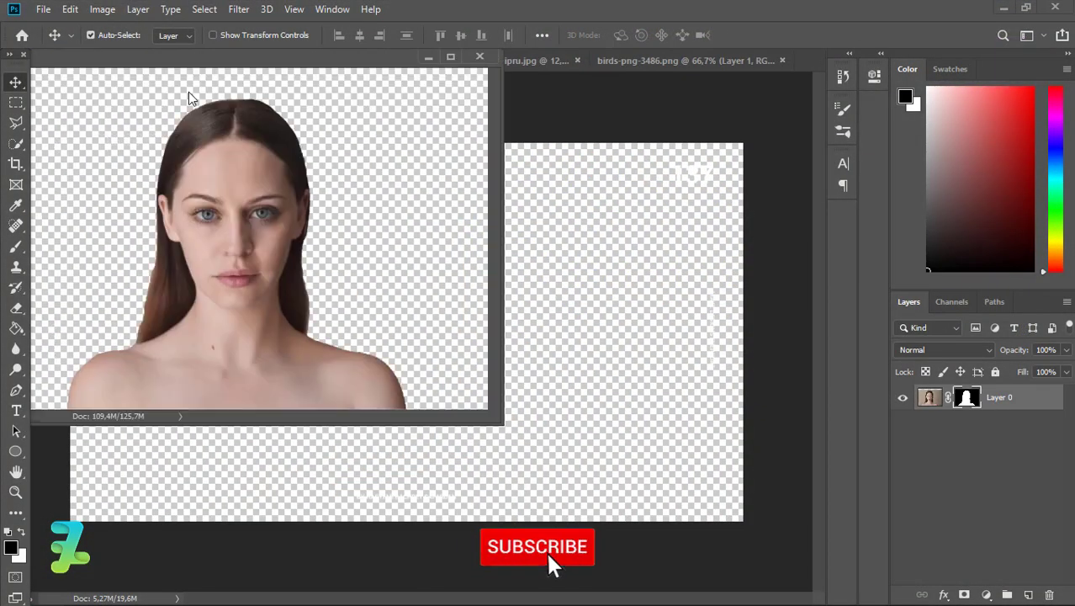
drag(252, 189, 565, 410)
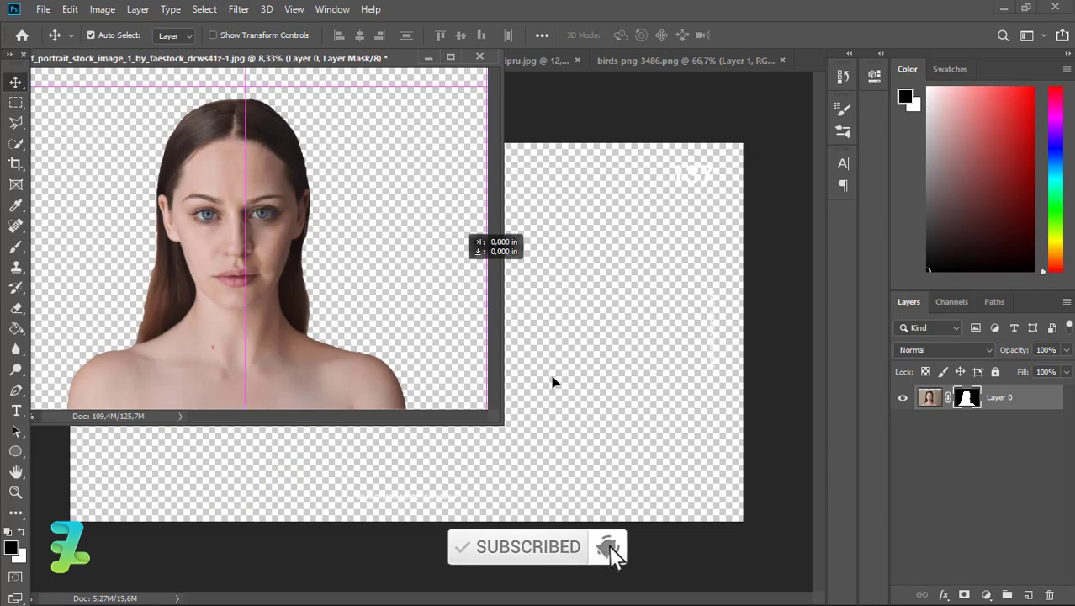
click(490, 259)
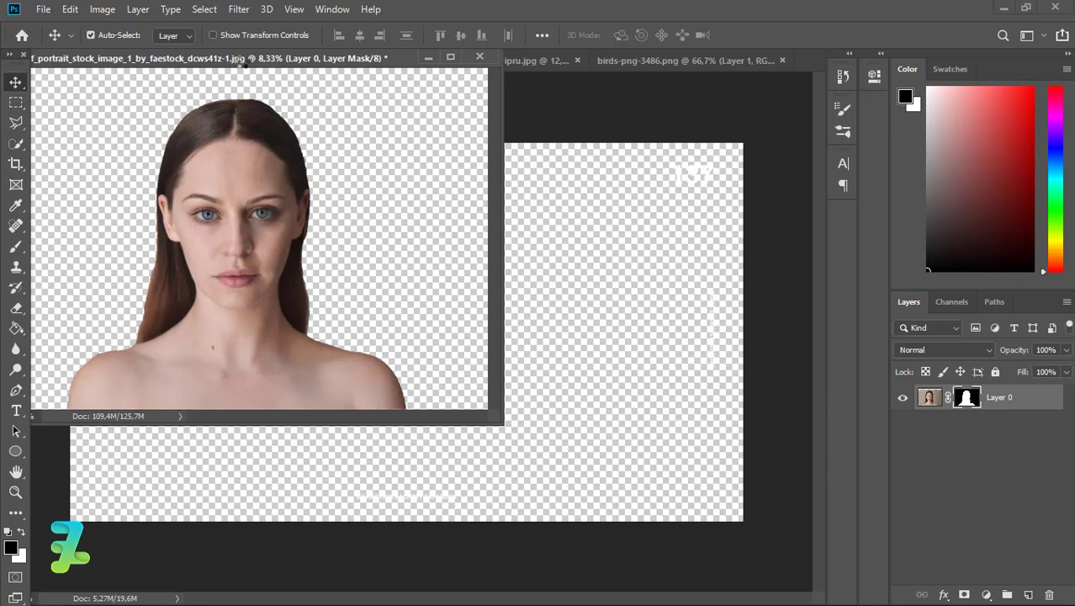
- Re-dock the portrait window as a tab and switch to the latenew.psd composite
drag(242, 59, 401, 99)
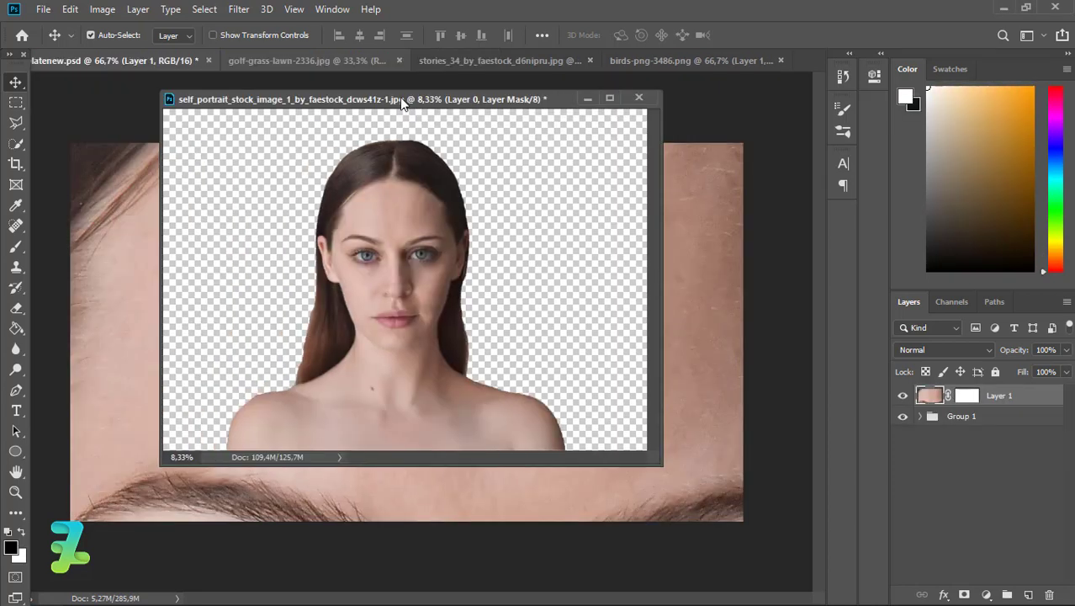
drag(392, 57, 389, 61)
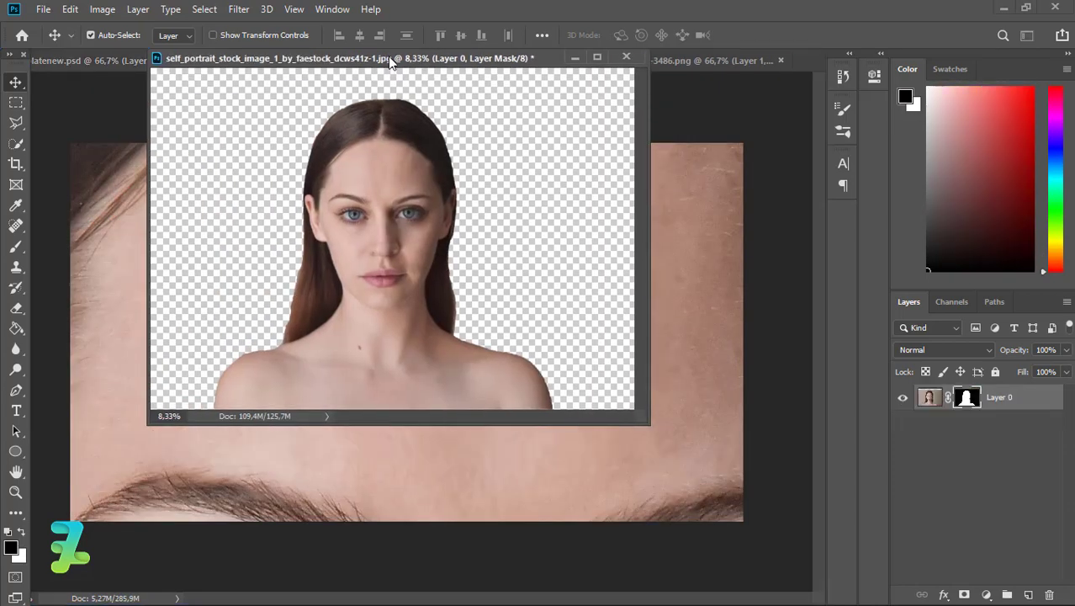
drag(370, 63, 362, 59)
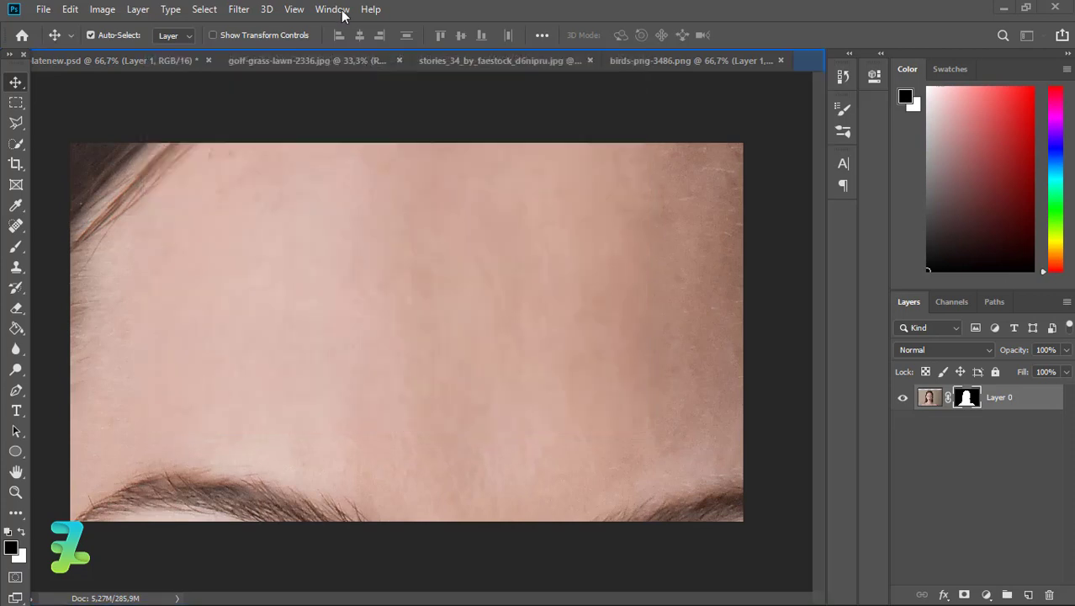
click(332, 9)
click(421, 570)
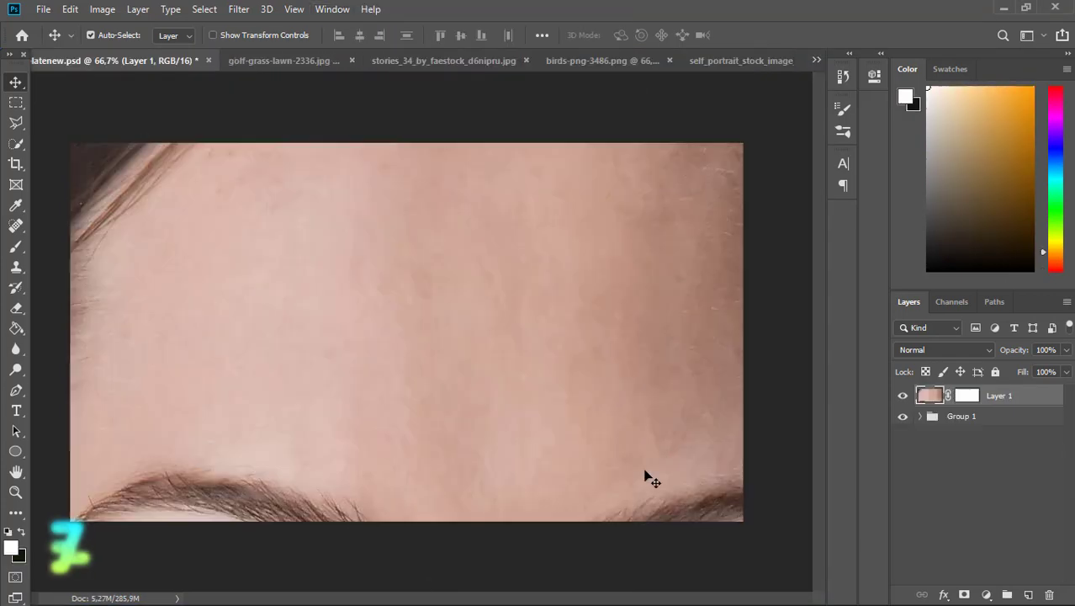
key(ctrl+minus)
key(ctrl+minus)
key(ctrl+minus)
key(ctrl+minus)
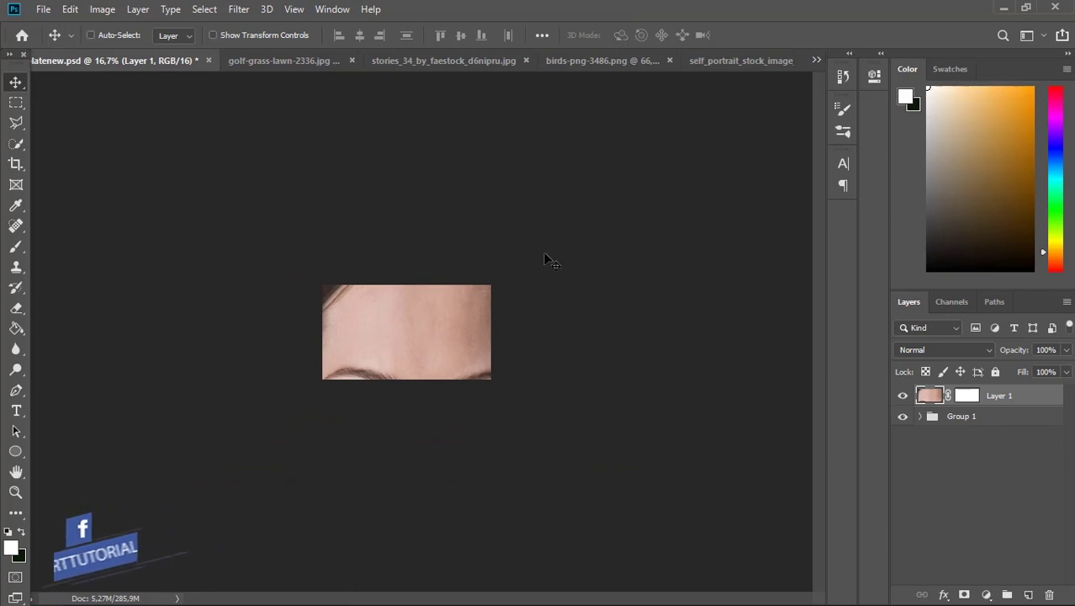
- Free-transform the pasted portrait down to 14.7%, centre it on the canvas, and commit
key(ctrl+t)
key(ctrl+minus)
key(ctrl+minus)
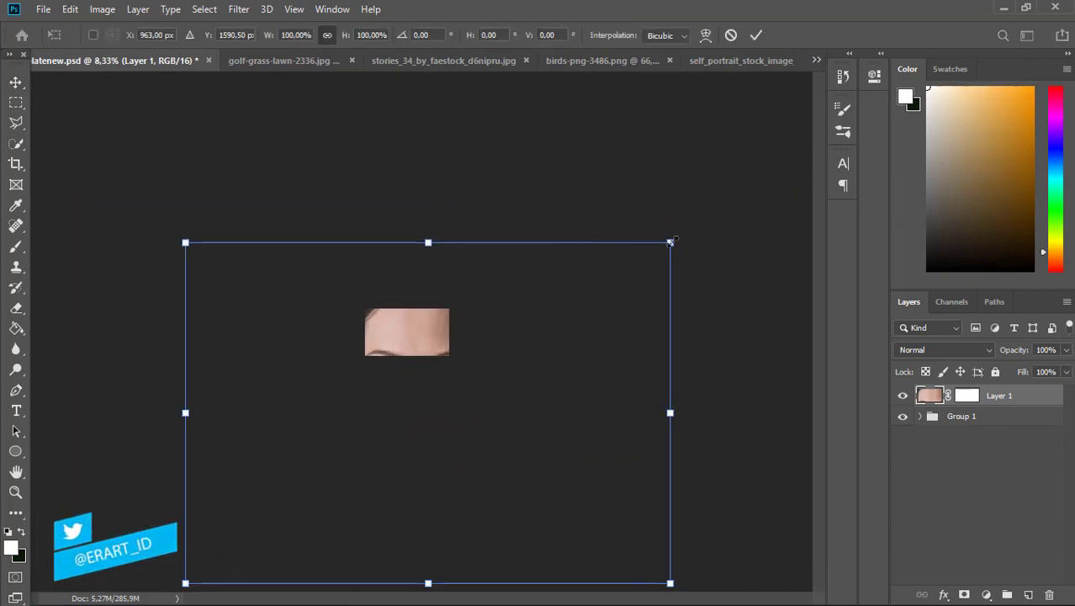
mouse_move(670, 242)
mouse_down()
mouse_move(471, 387)
mouse_move(409, 300)
mouse_up()
key(ctrl+plus)
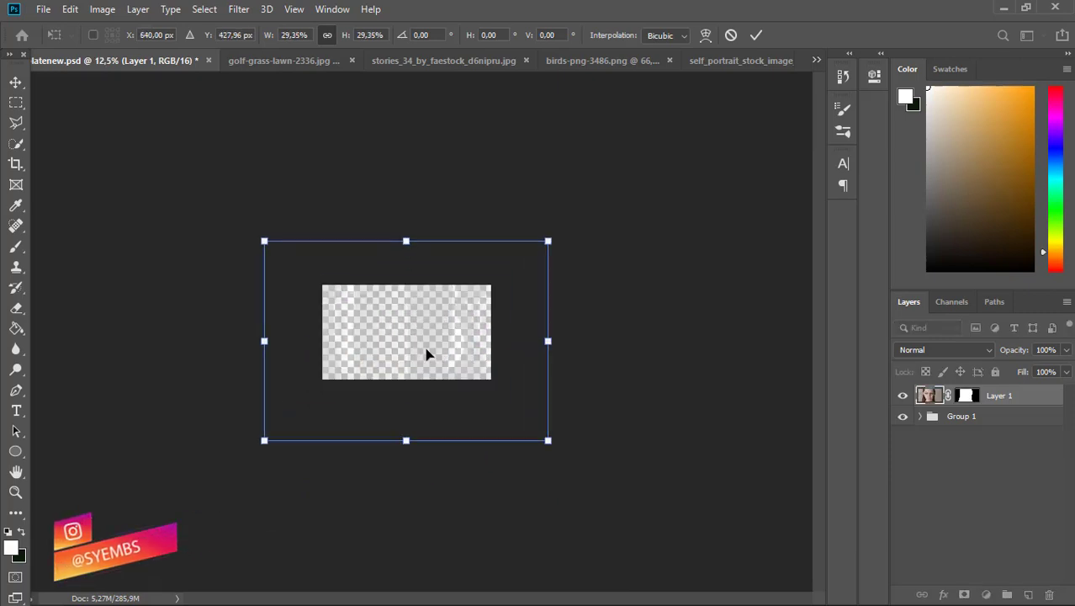
key(ctrl+plus)
drag(618, 195, 533, 258)
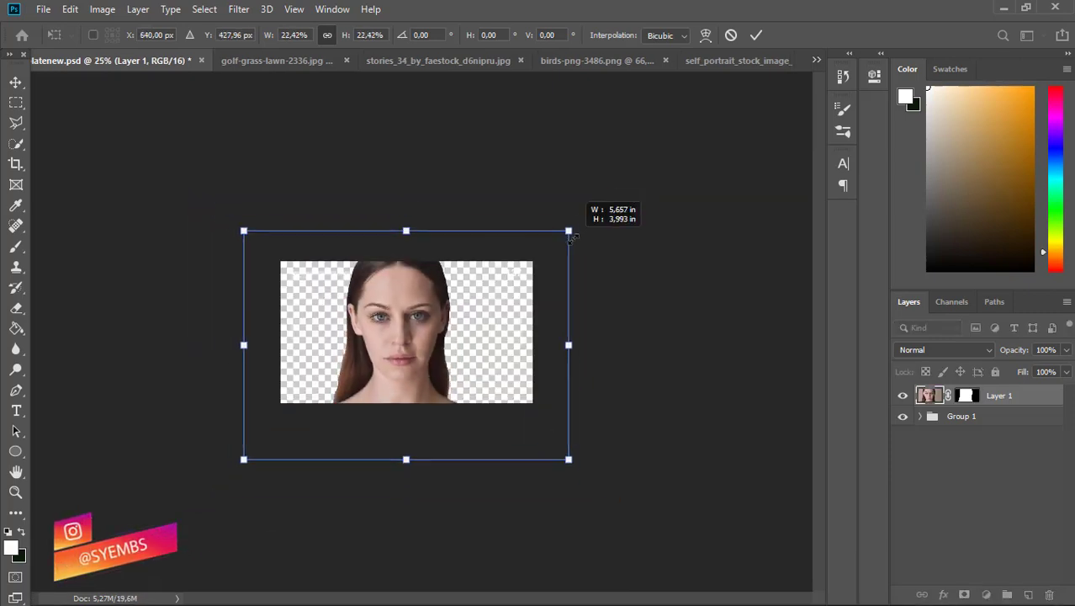
drag(463, 284, 477, 318)
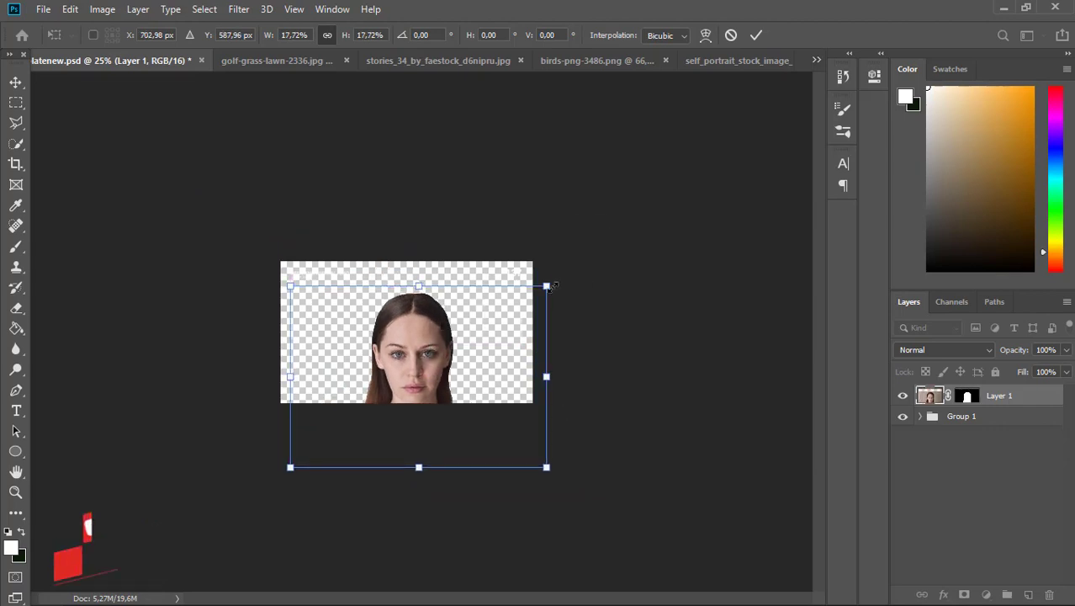
drag(547, 286, 534, 293)
drag(422, 353, 409, 322)
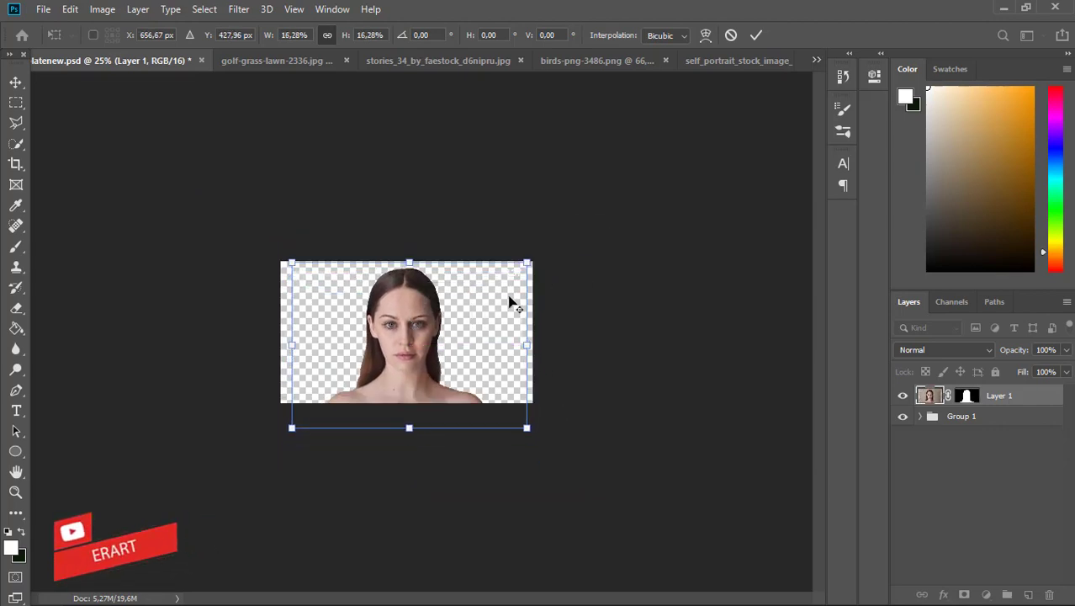
drag(519, 275, 514, 278)
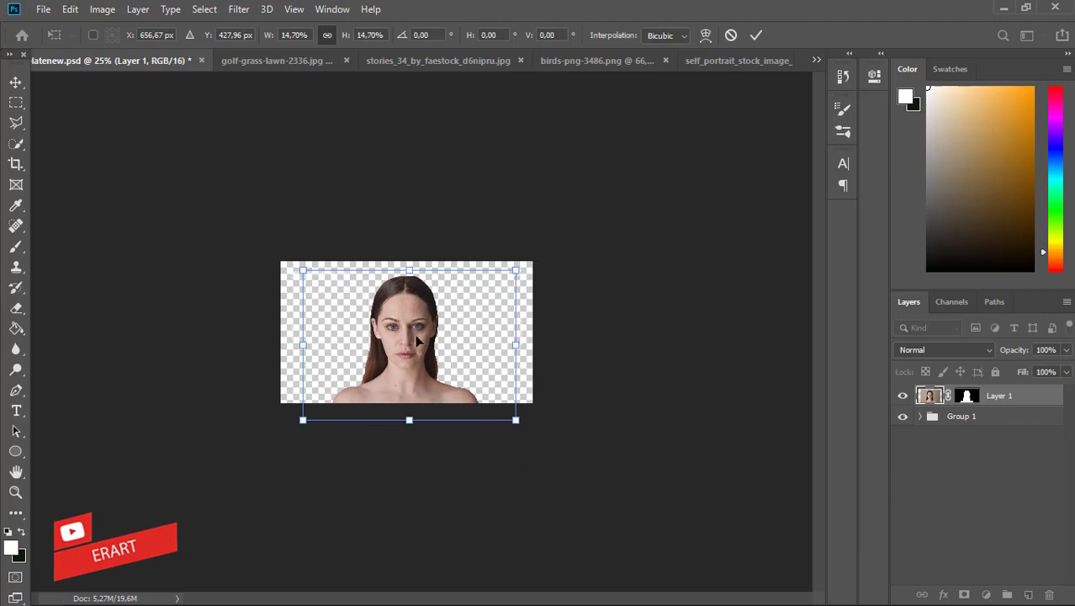
drag(412, 340, 418, 329)
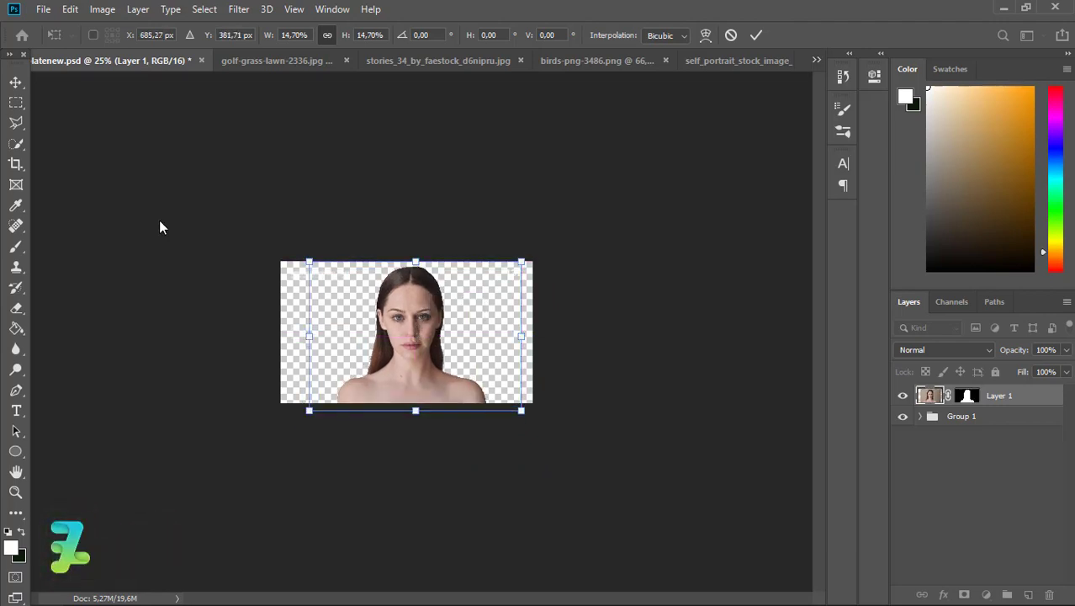
click(17, 84)
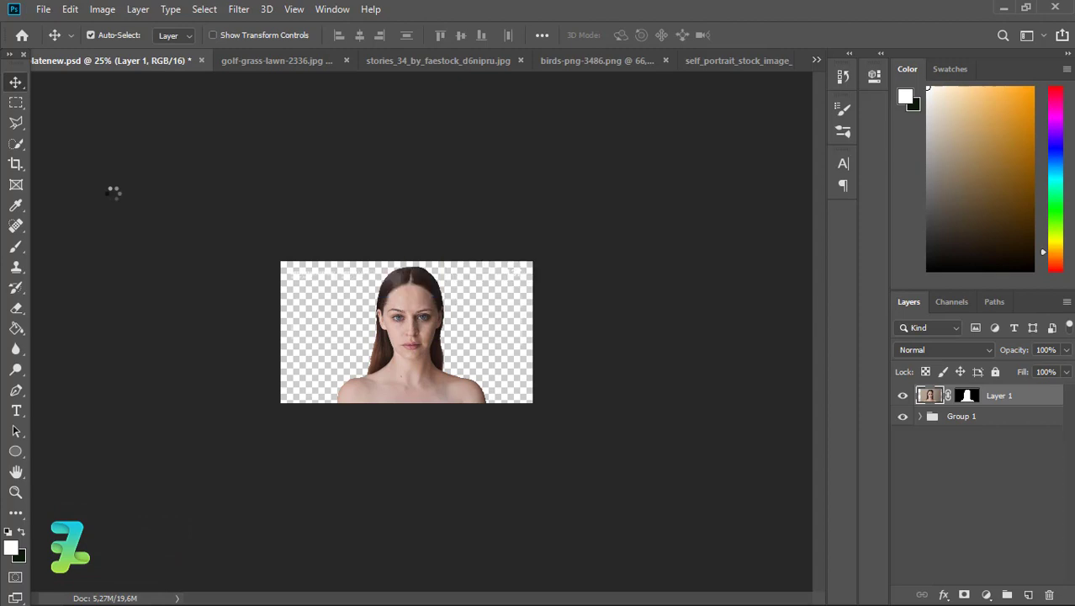
- Move the portrait layer below Group 1 and add a Solid Color fill layer
key(ctrl+plus)
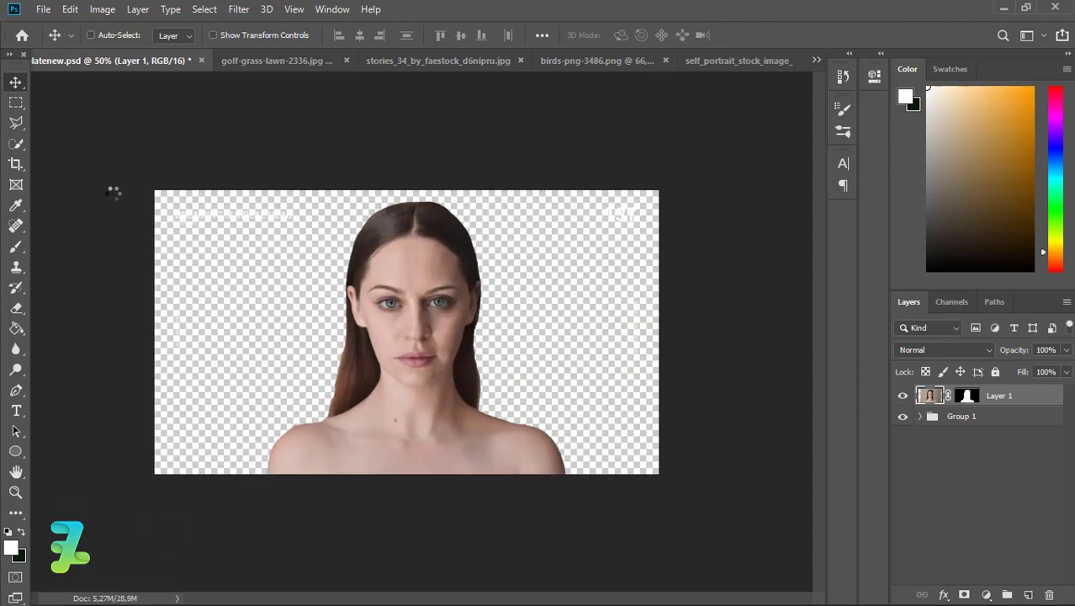
drag(929, 402, 934, 427)
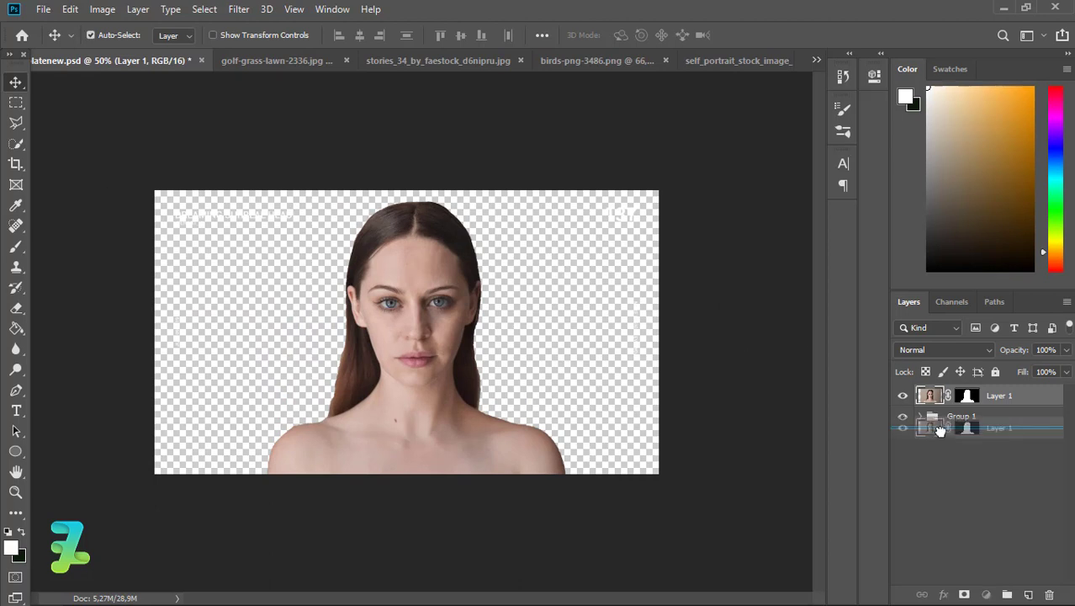
click(986, 595)
click(964, 318)
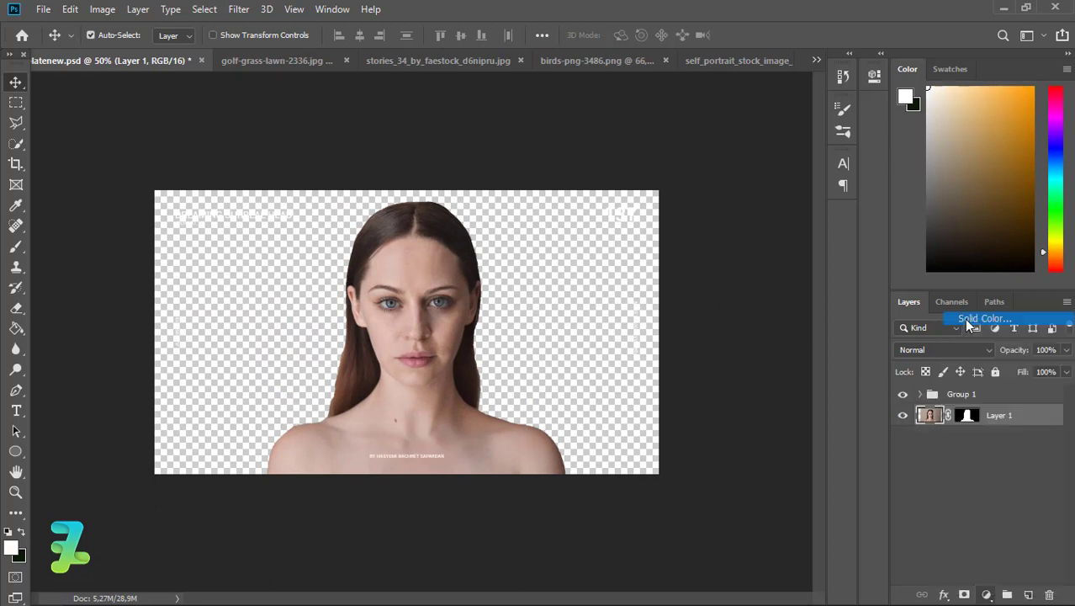
- Set the fill to muted green #a5c78f and place it beneath the portrait layer
click(600, 162)
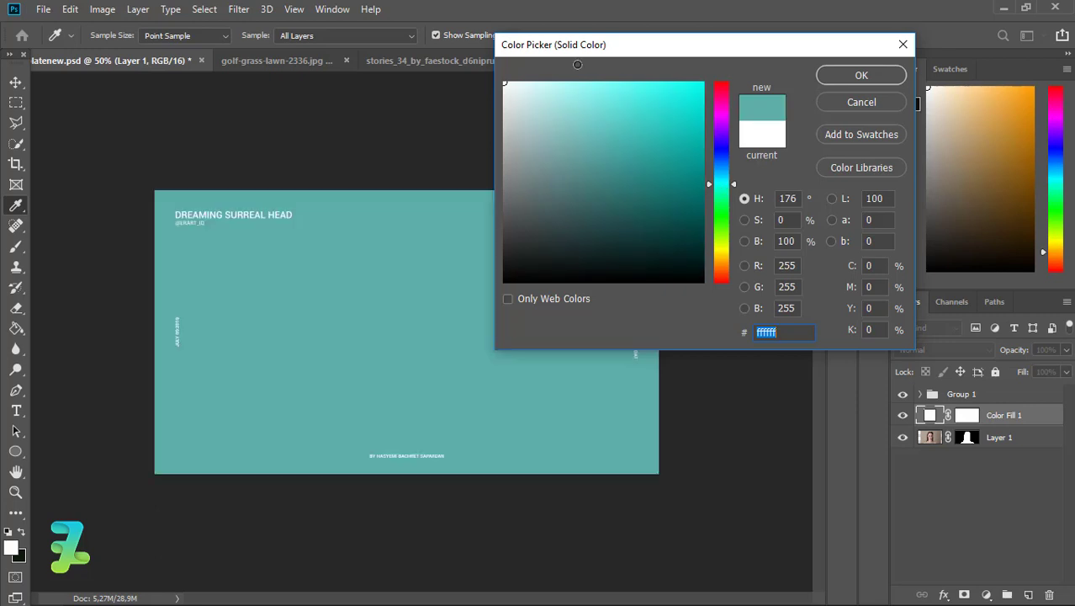
click(576, 84)
click(600, 163)
drag(703, 188, 705, 197)
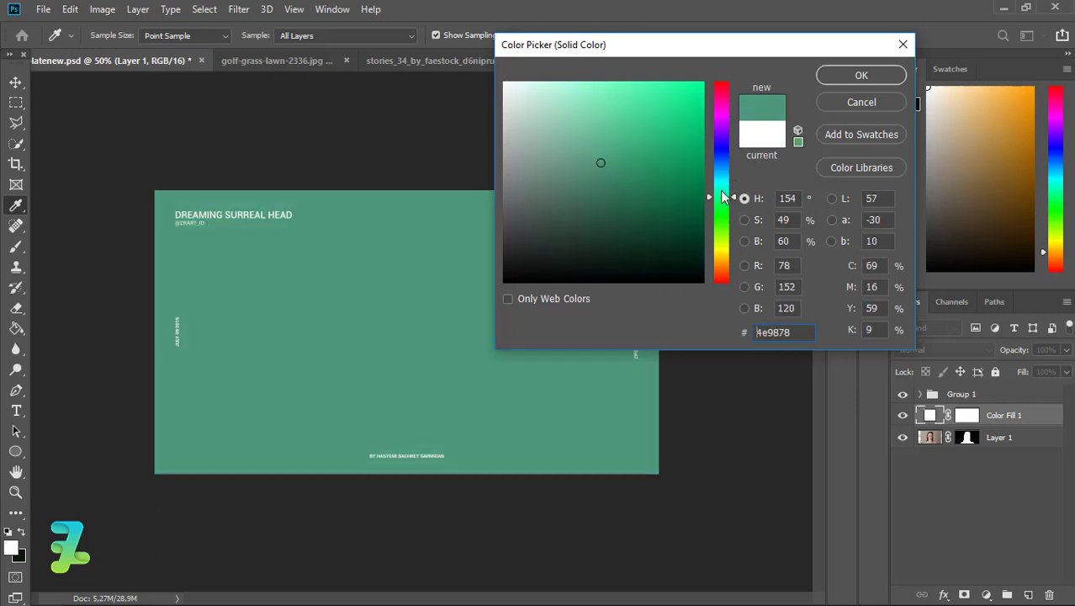
mouse_move(511, 151)
mouse_down()
mouse_move(561, 128)
mouse_move(563, 144)
mouse_move(616, 106)
mouse_move(599, 112)
mouse_up()
drag(737, 227, 728, 236)
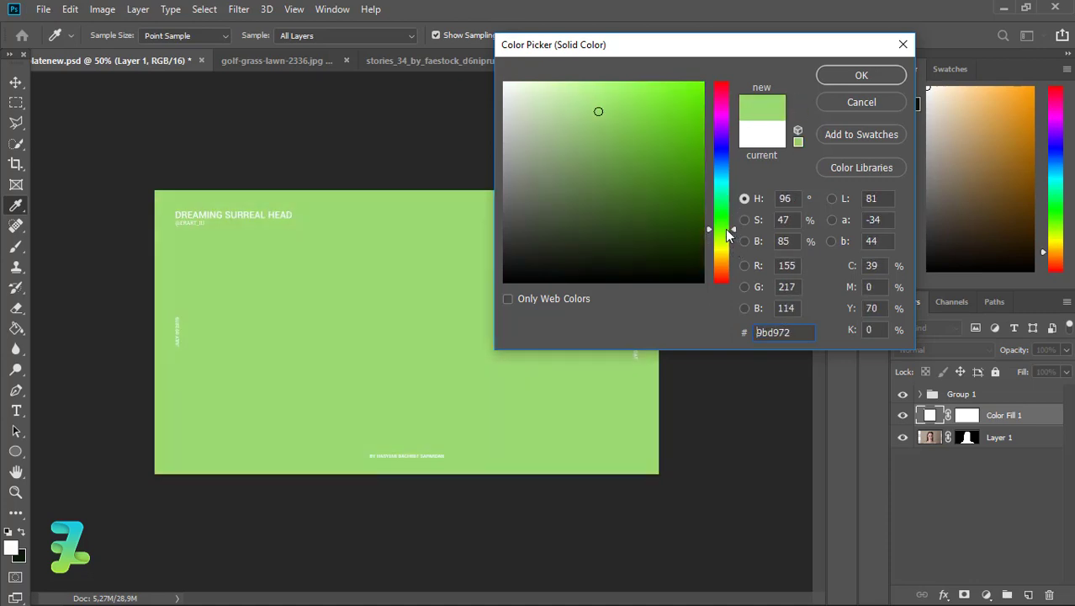
drag(571, 132, 559, 126)
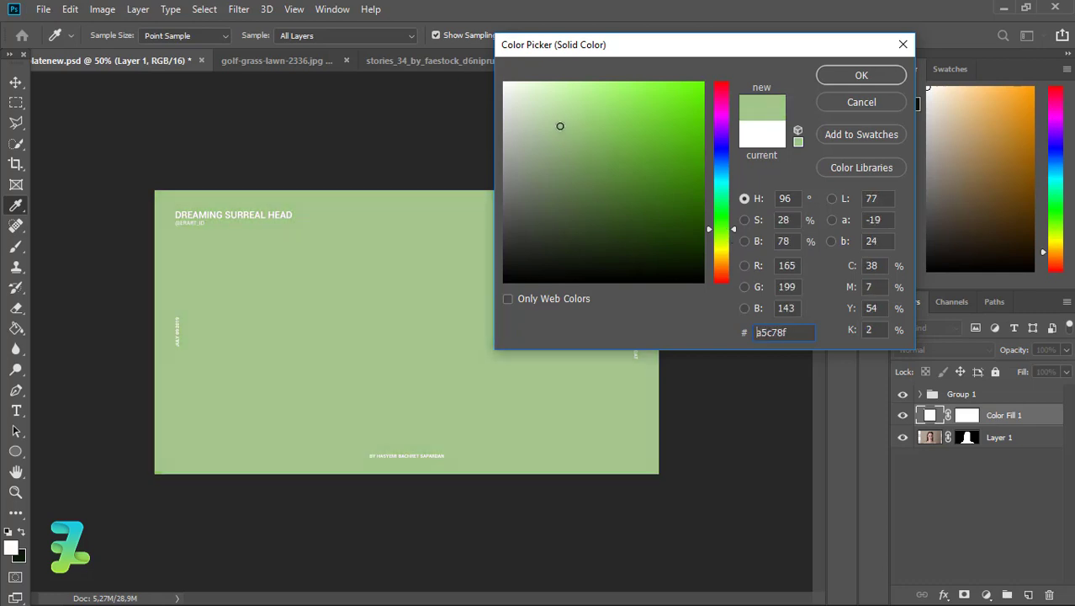
click(846, 80)
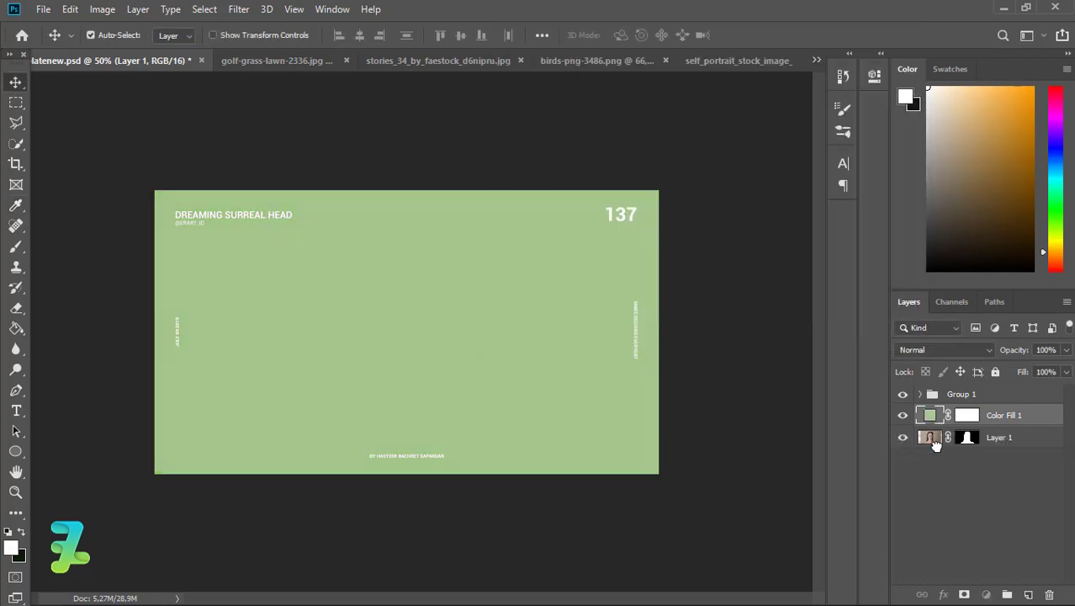
drag(935, 444, 935, 444)
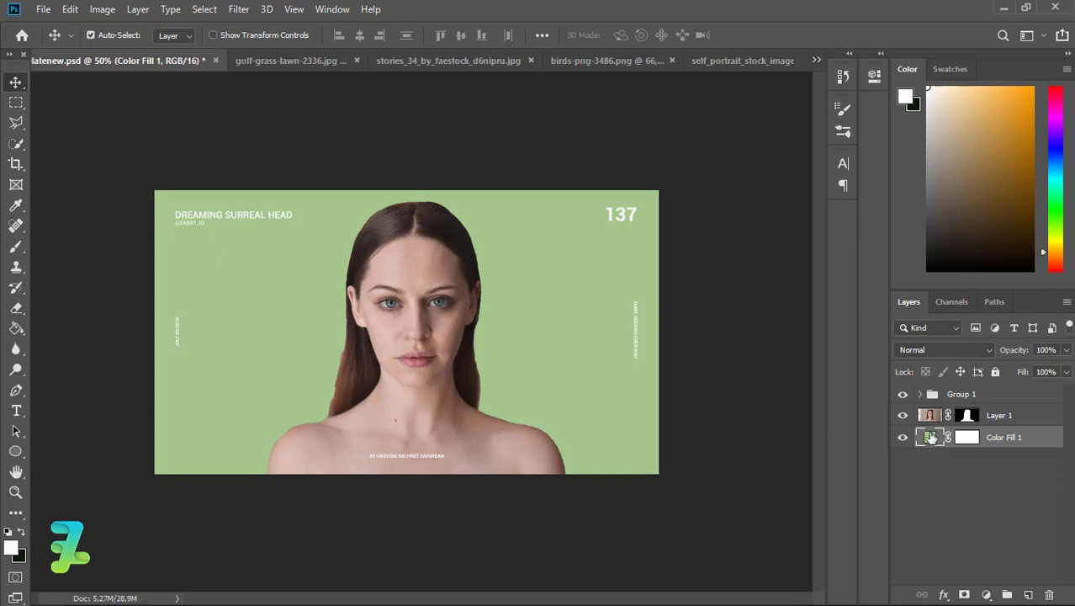
- Add a new empty layer and set up a large soft round black brush
click(1027, 594)
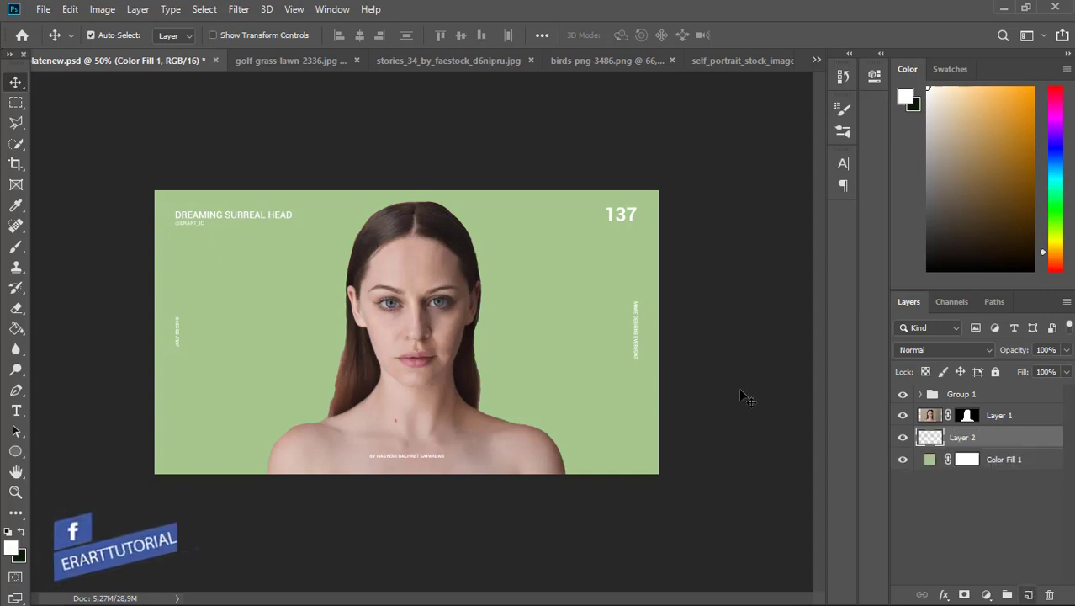
click(22, 533)
click(15, 245)
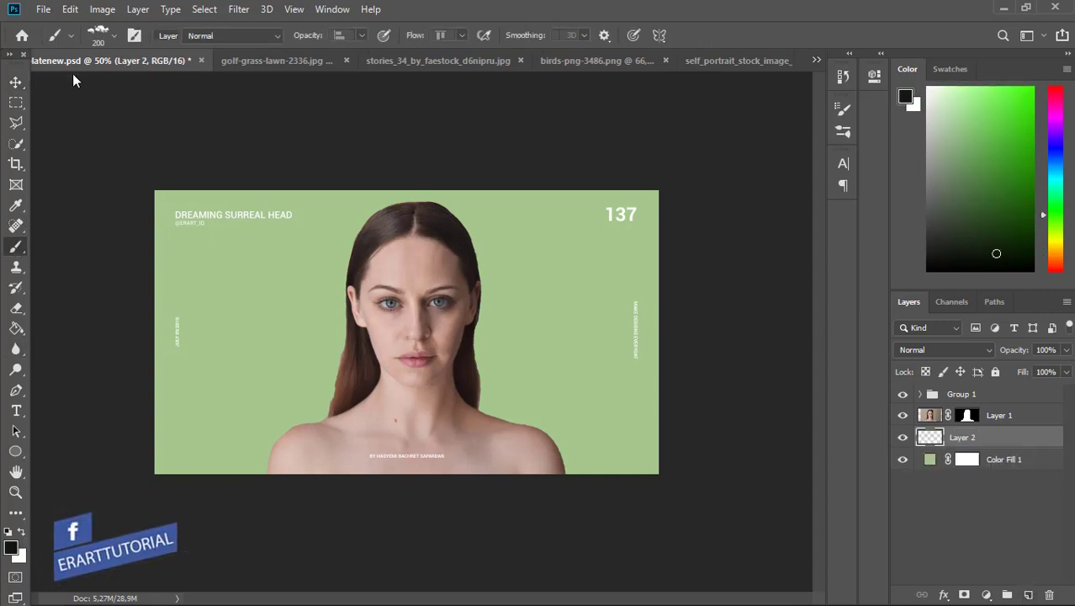
click(114, 34)
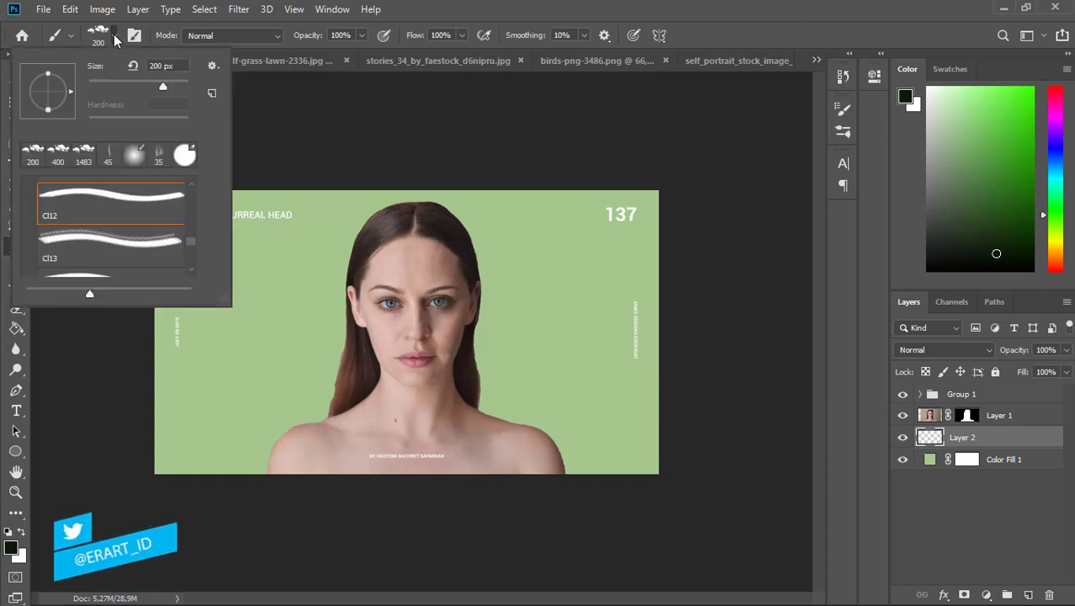
double_click(135, 154)
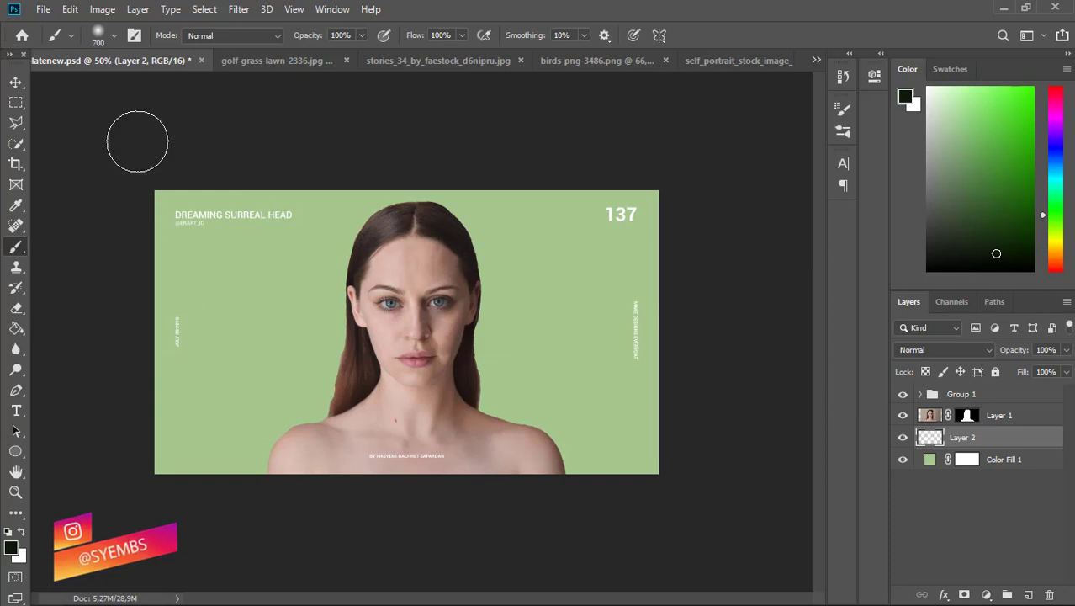
key(bracketright)
key(bracketright)
key(bracketright)
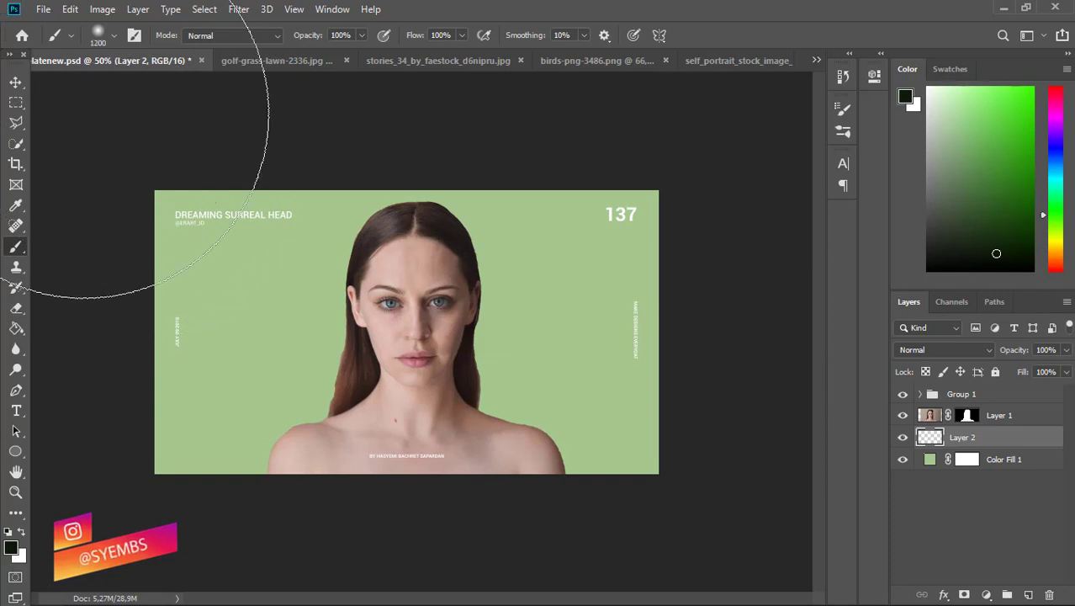
key(bracketright)
key(bracketright)
- Paint soft dark shading around the green background edges, undoing the stray upper-left stroke
drag(96, 408, 109, 576)
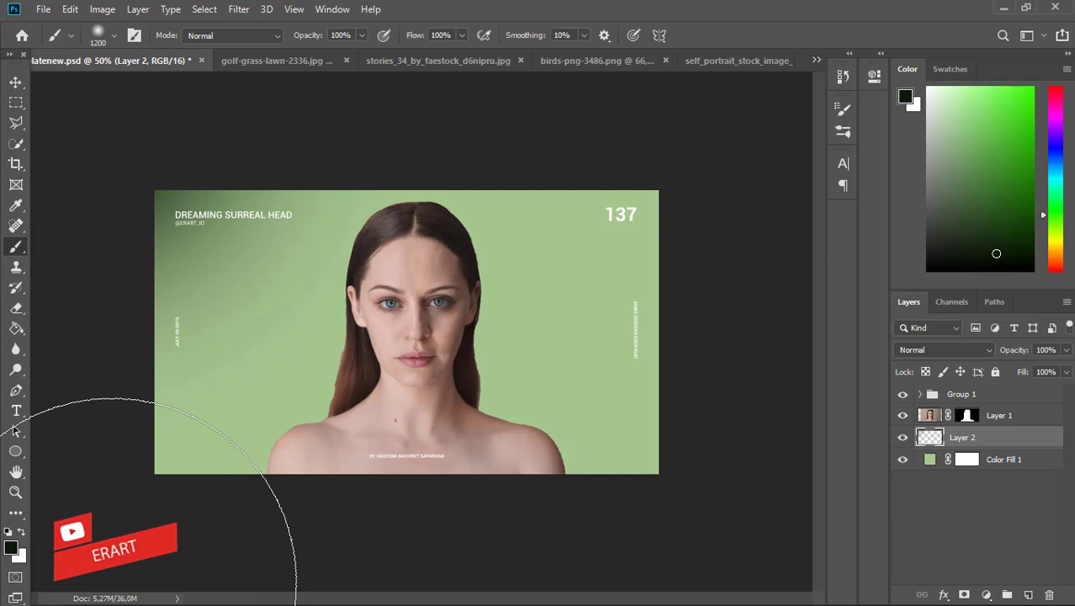
key(ctrl+z)
scroll(169, 538, down, 3)
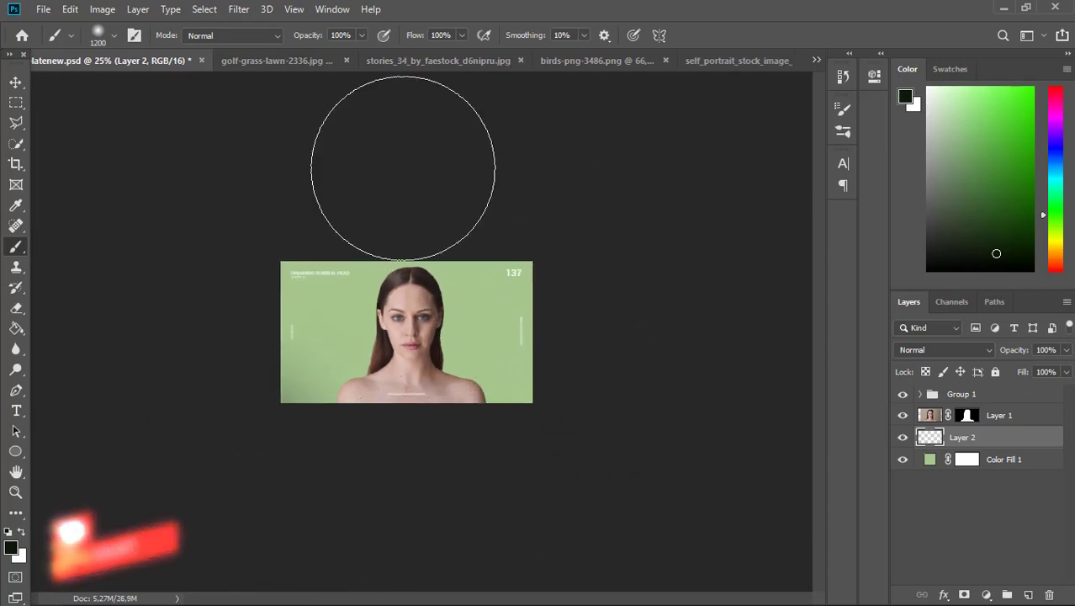
mouse_move(403, 156)
mouse_down()
mouse_move(551, 219)
mouse_move(419, 179)
mouse_up()
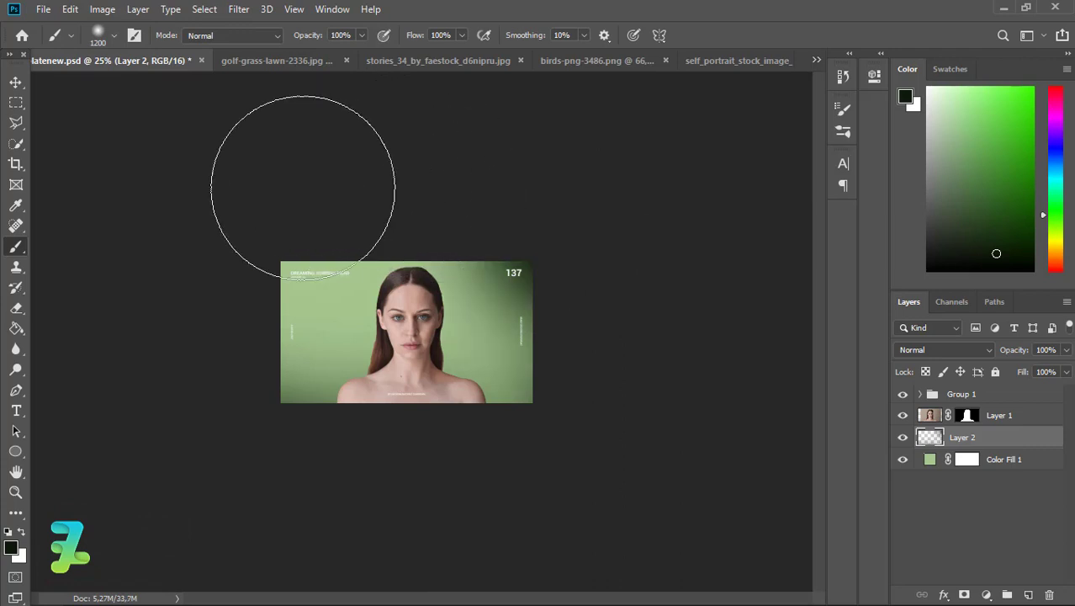
drag(172, 325, 610, 329)
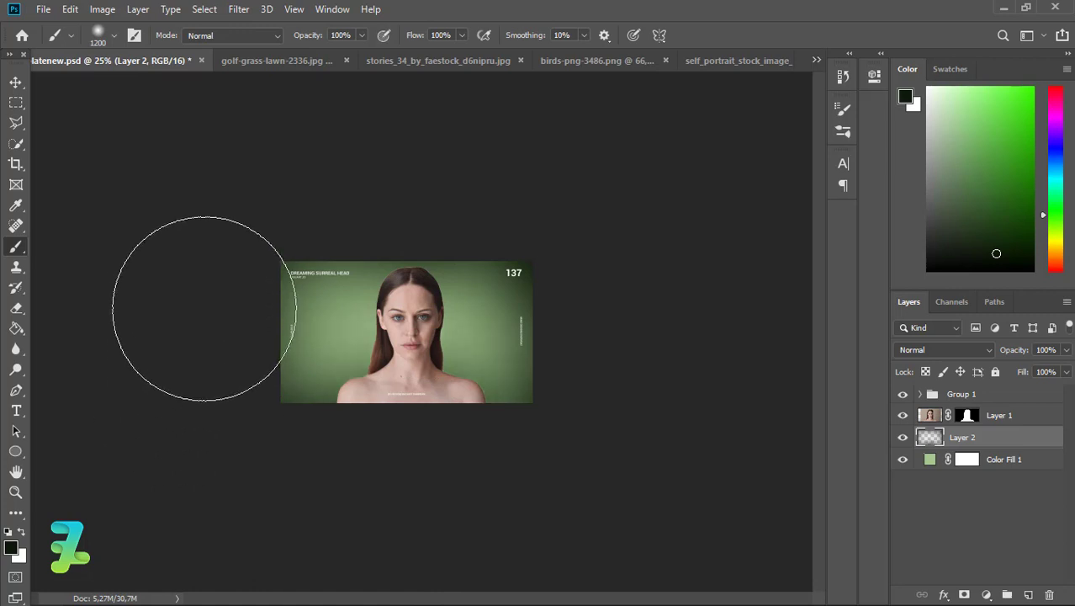
click(16, 81)
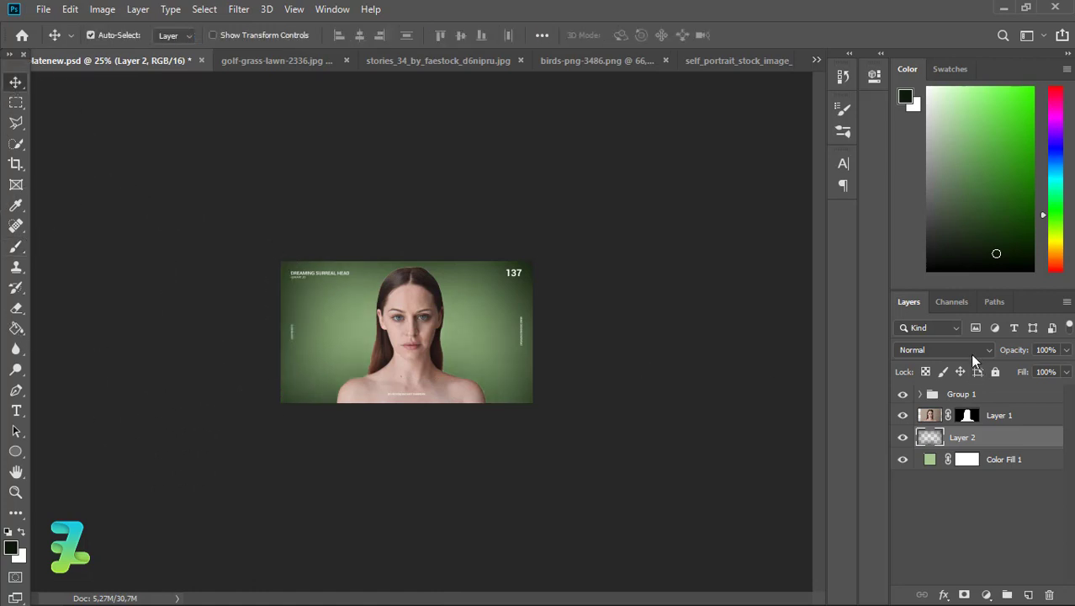
- Lower the shading layer (Layer 2) opacity to 51%
click(1066, 350)
drag(1063, 371, 1031, 374)
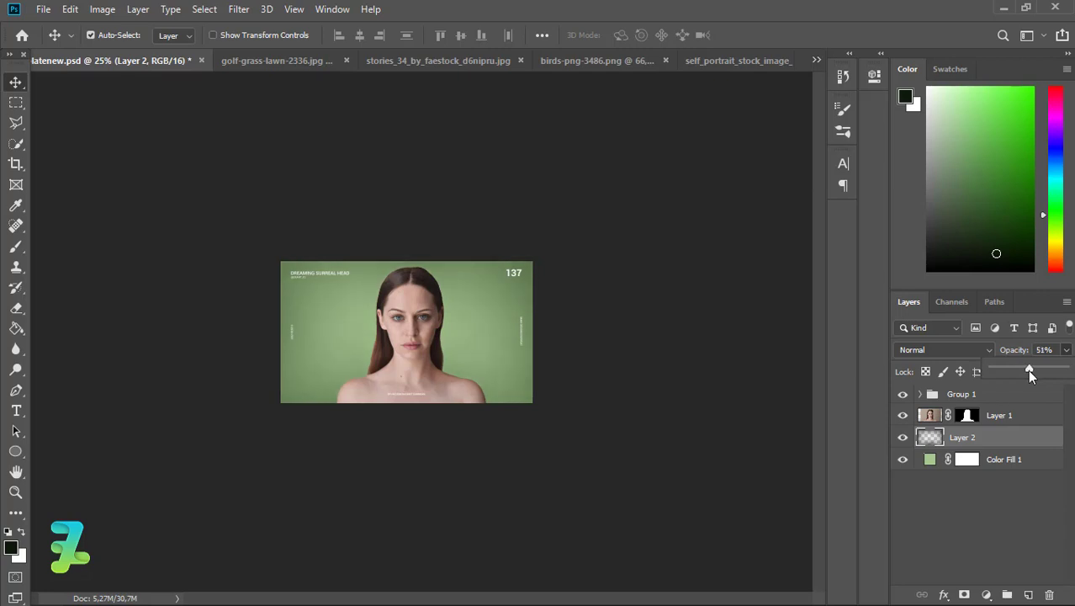
click(928, 418)
- Apply Layer 1's mask permanently to the portrait
ctrl+click(928, 416)
key(ctrl+plus)
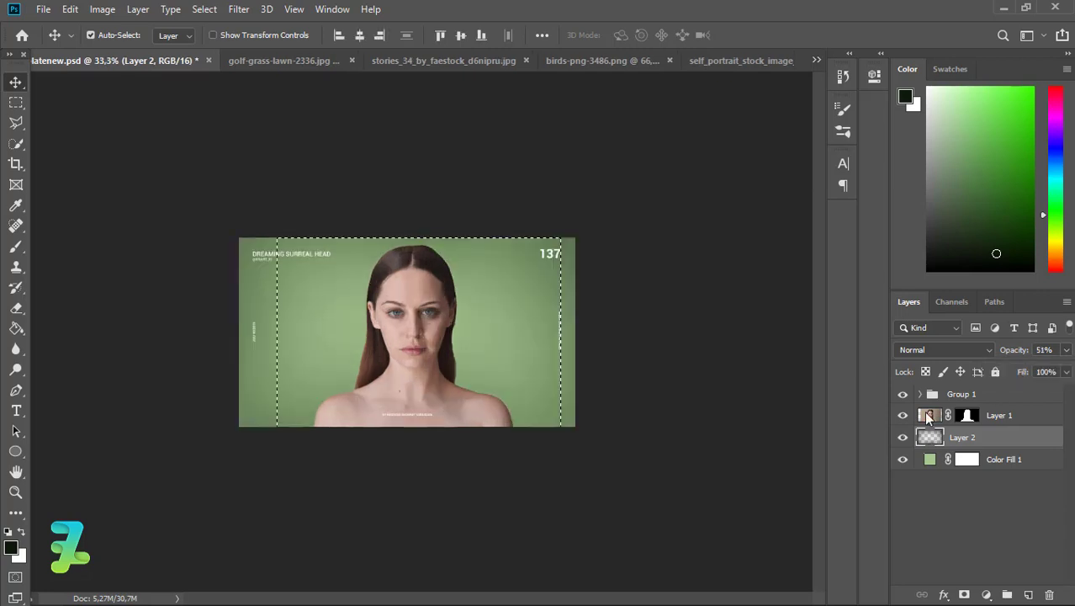
key(ctrl+plus)
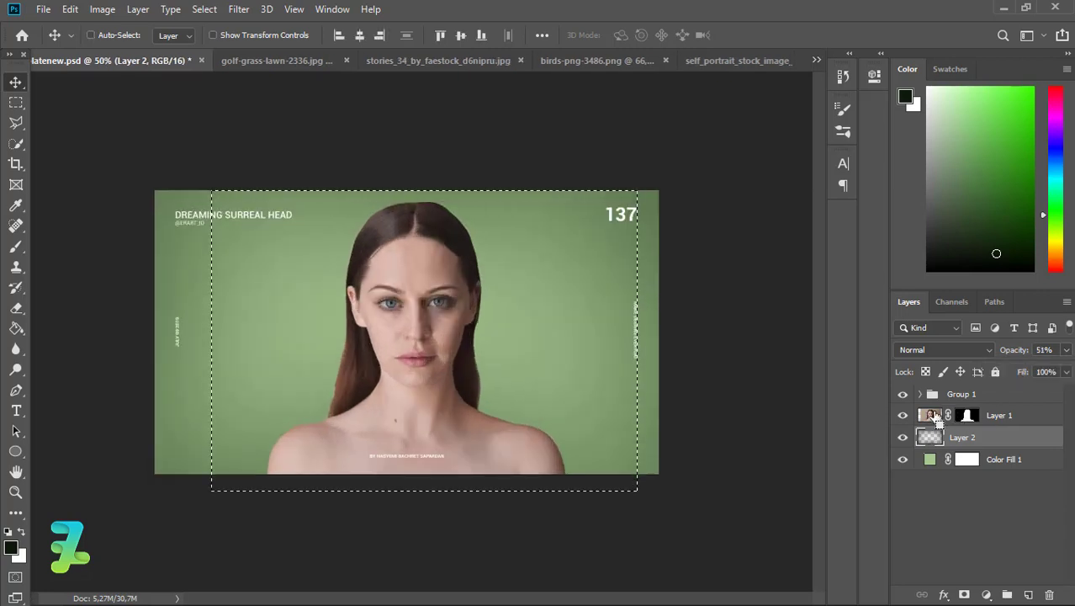
key(ctrl+d)
click(932, 416)
right_click(970, 417)
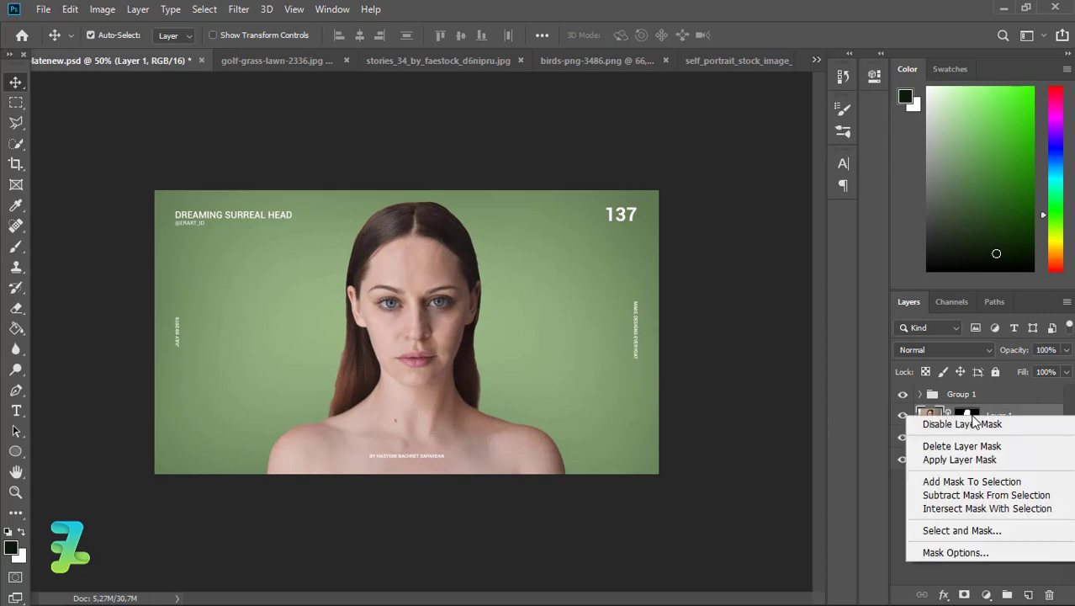
click(954, 459)
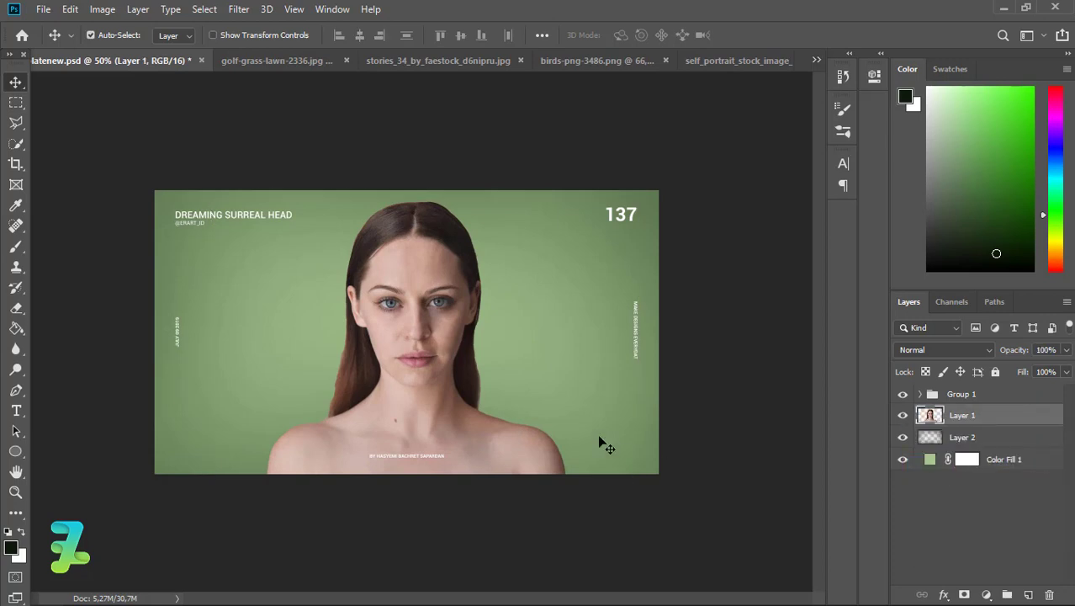
key(ctrl+plus)
key(ctrl+plus)
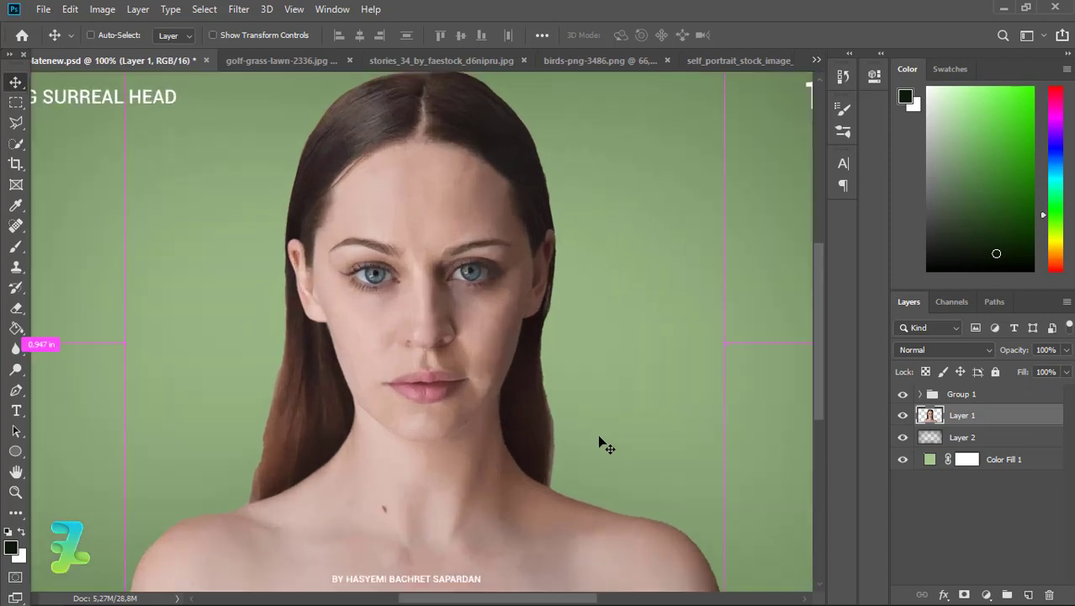
key(ctrl+minus)
key(p)
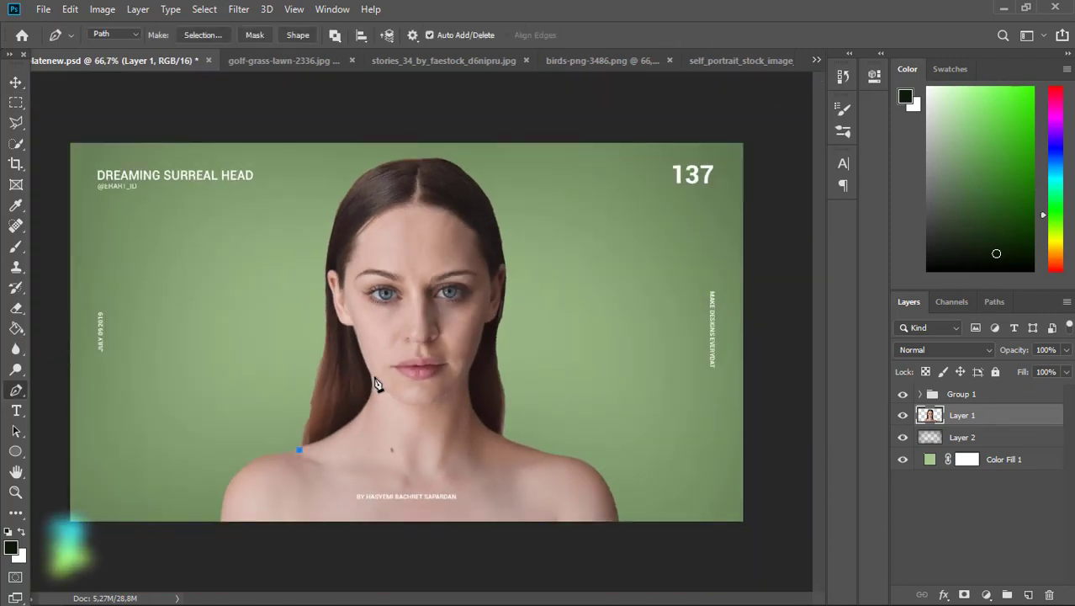
- Trace pen anchors from the left shoulder up the neck and jaw to the ear, curving under the eye
mouse_move(369, 395)
mouse_down()
mouse_move(364, 360)
mouse_move(370, 374)
mouse_up()
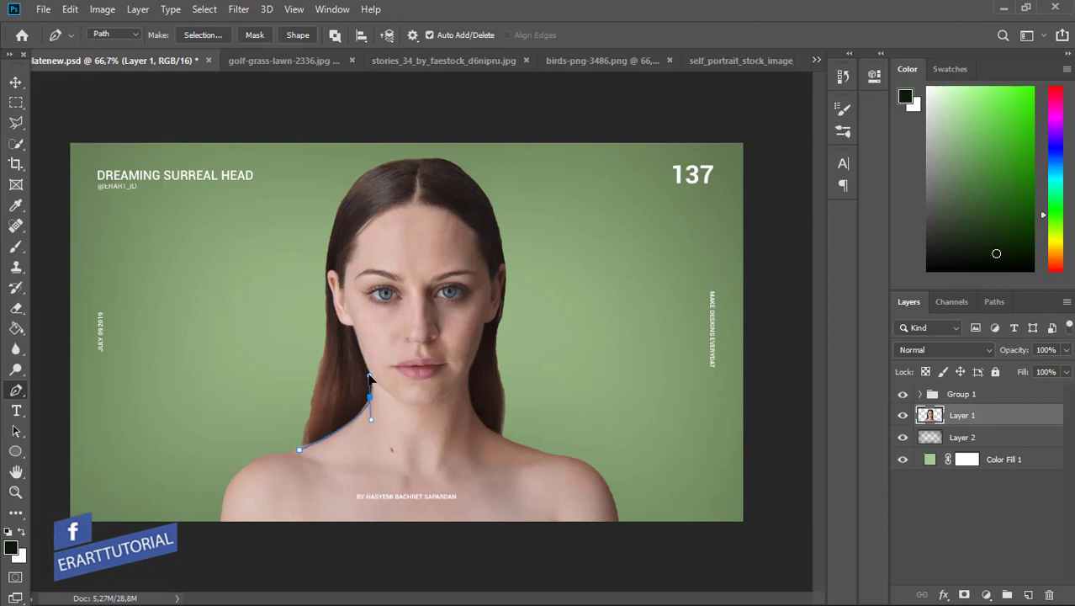
drag(340, 430, 346, 426)
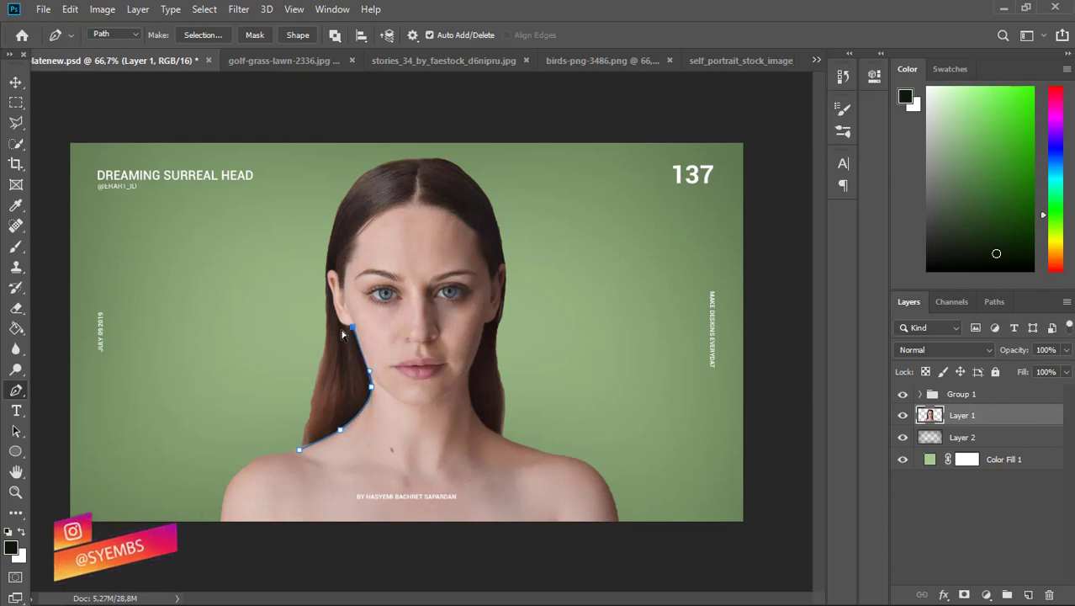
drag(352, 326, 355, 333)
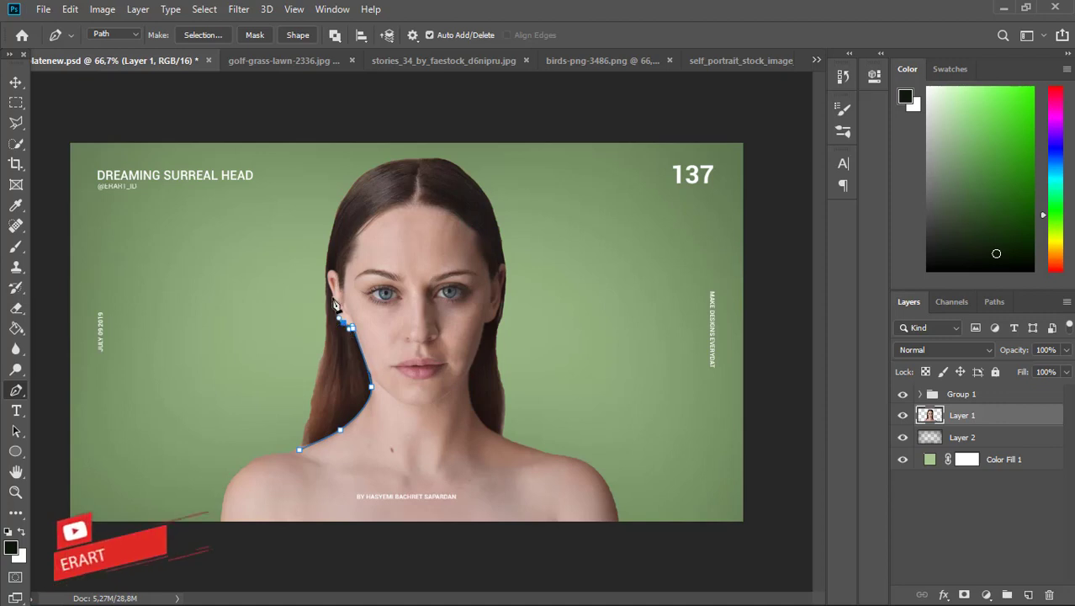
drag(339, 321, 332, 295)
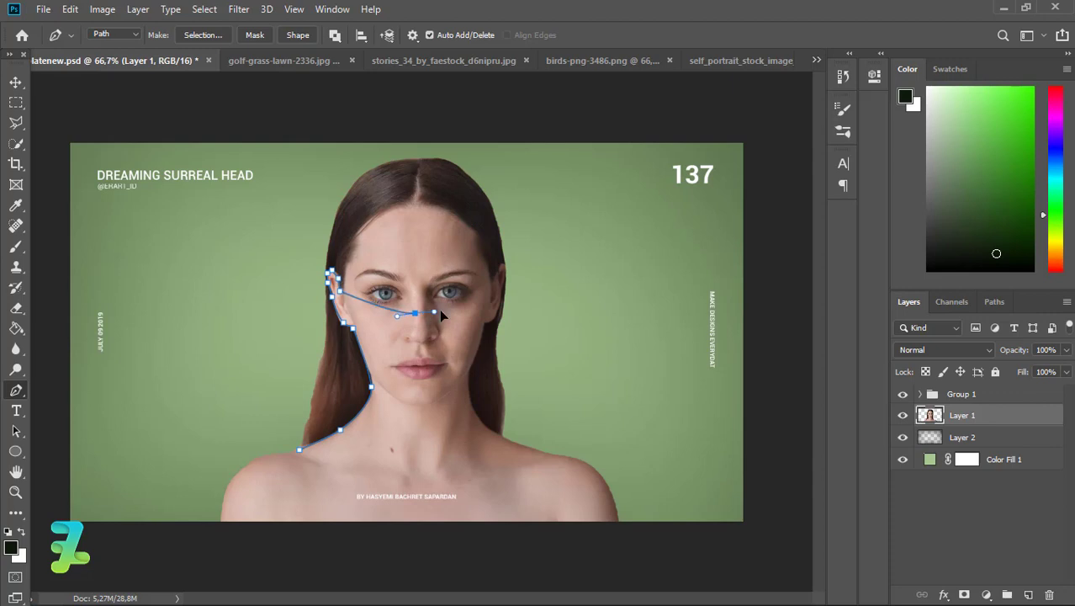
key(ctrl+z)
drag(409, 314, 421, 308)
- Nudge the under-eye path anchor slightly lower
scroll(414, 313, up, 2)
scroll(414, 314, up, 1)
scroll(415, 324, up, 2)
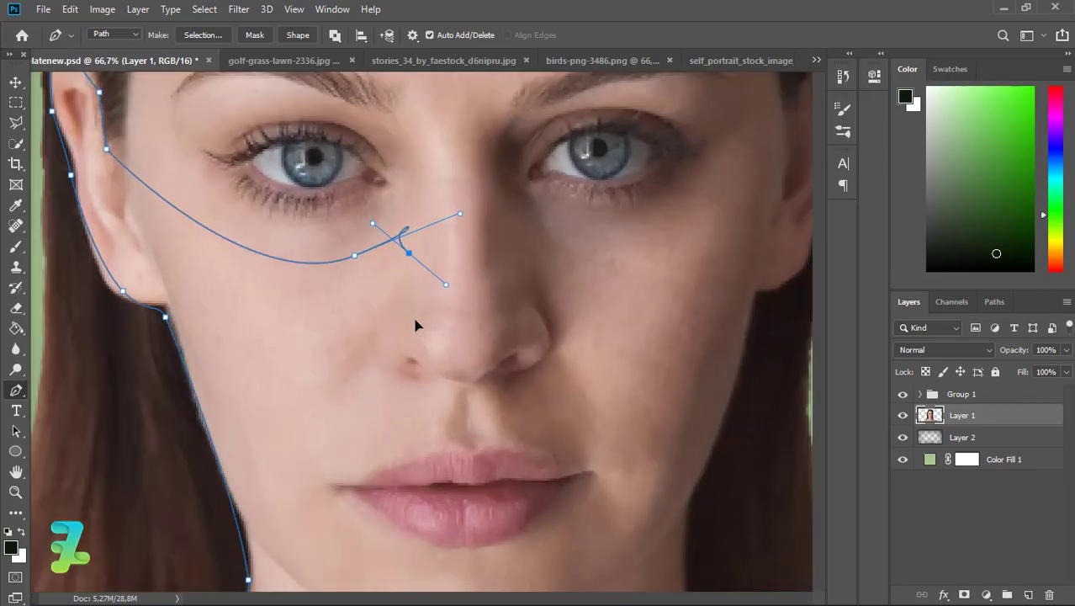
scroll(299, 257, down, 2)
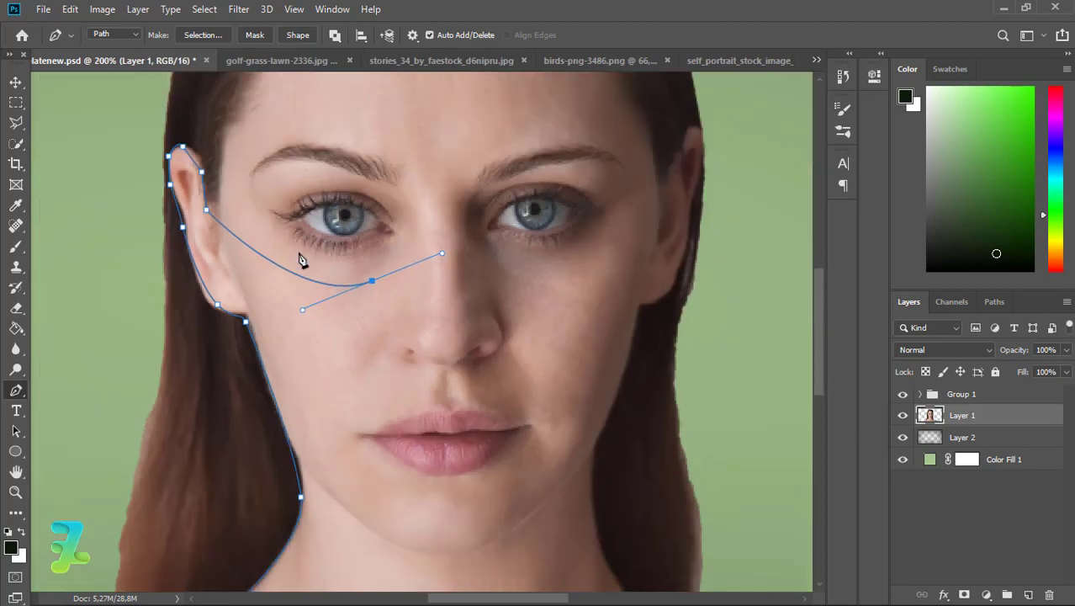
click(215, 308)
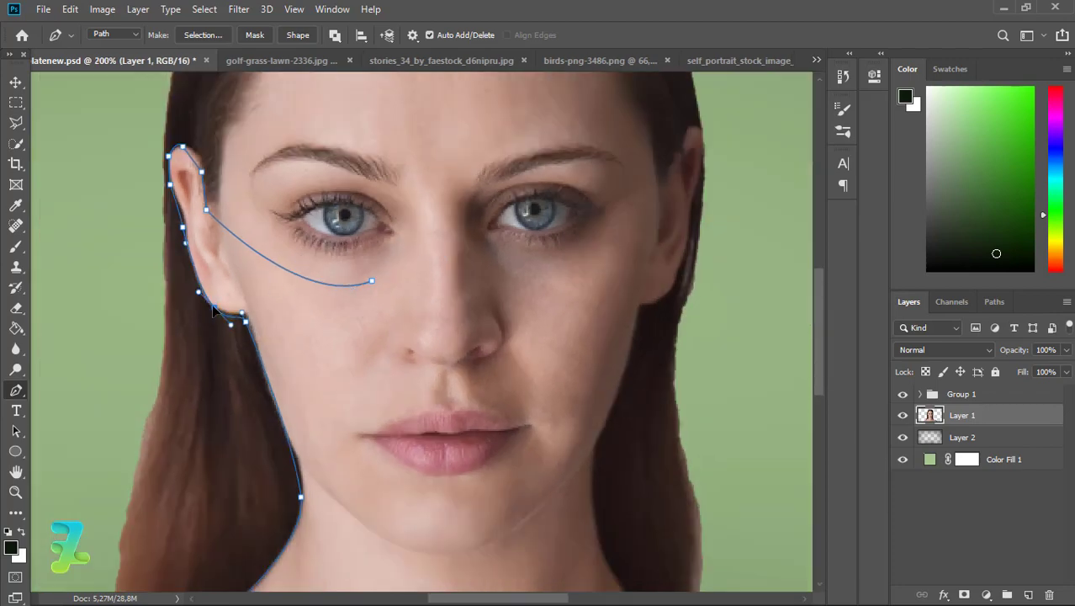
ctrl+click(372, 282)
drag(372, 280, 355, 291)
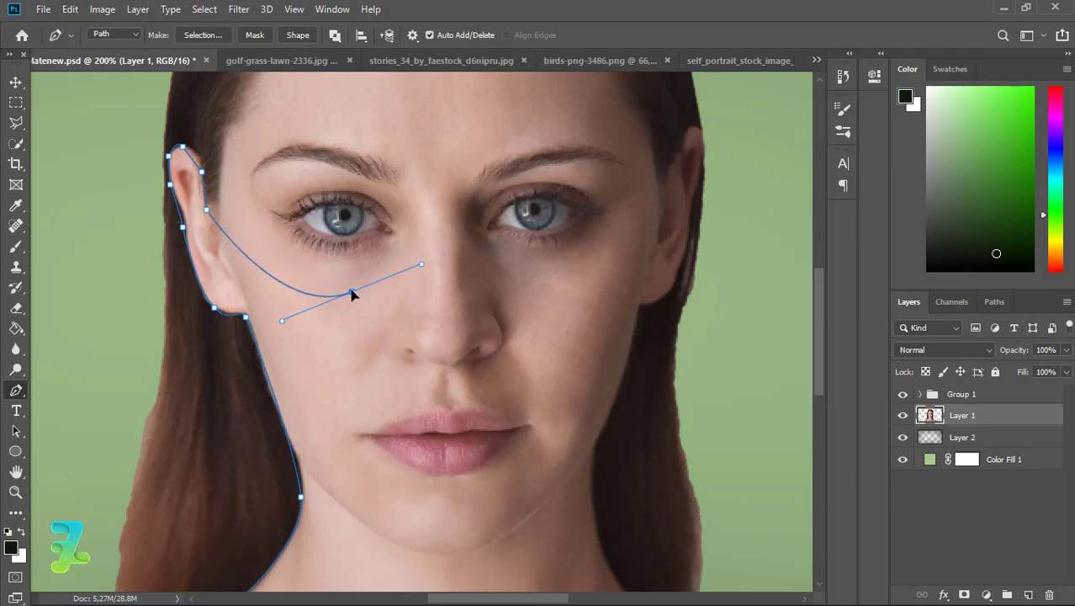
ctrl+click(425, 297)
- Continue the path from the nose bridge under the right eye, up to the hairline and down the temple
drag(429, 301, 512, 257)
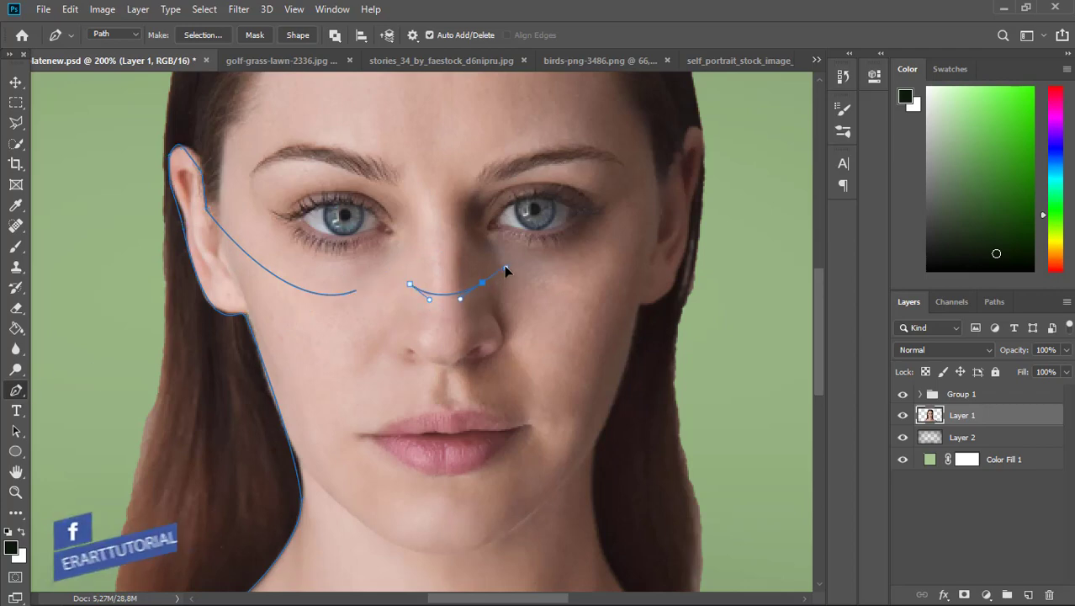
drag(622, 291, 657, 250)
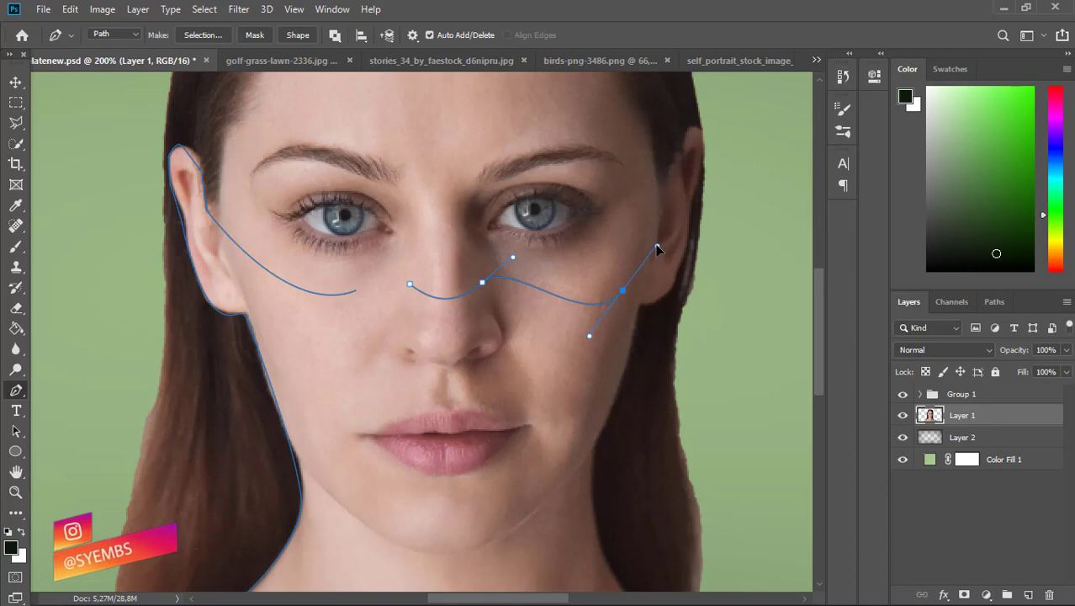
key(ctrl+z)
drag(651, 245, 670, 164)
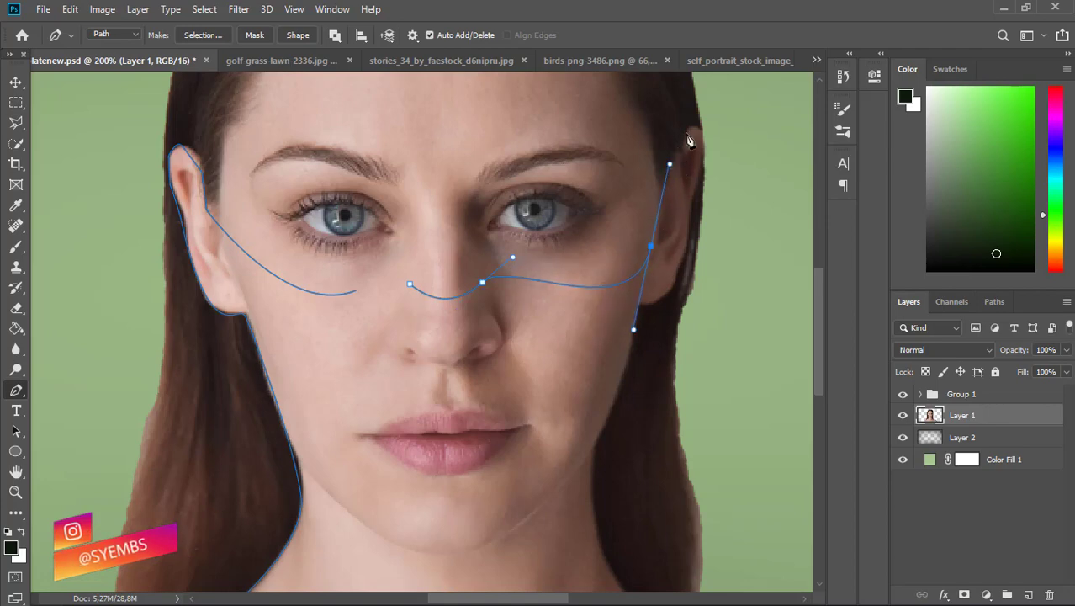
drag(693, 128, 700, 126)
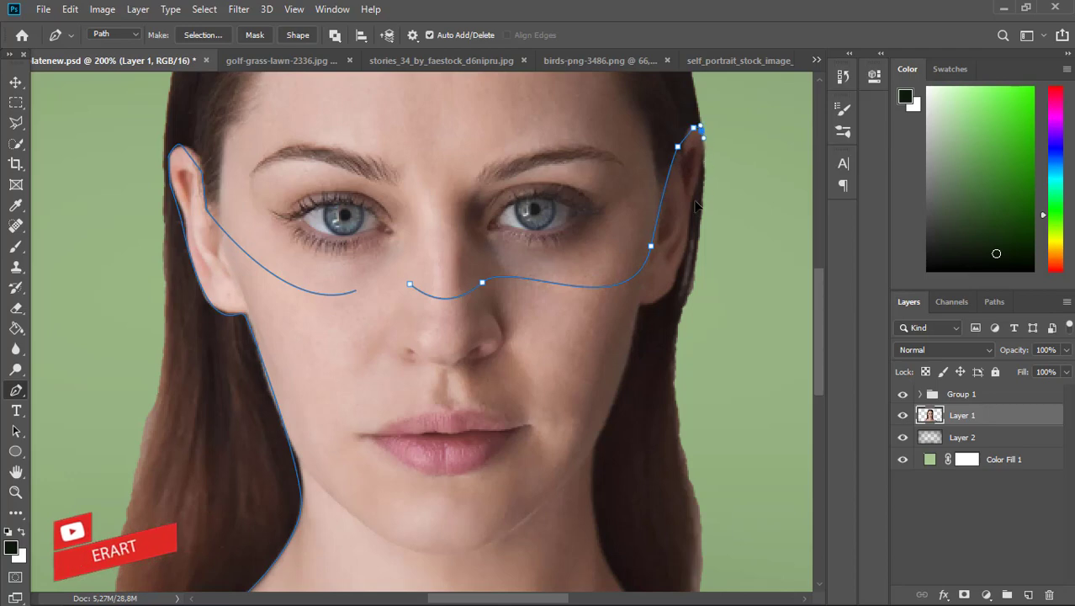
drag(692, 212, 688, 210)
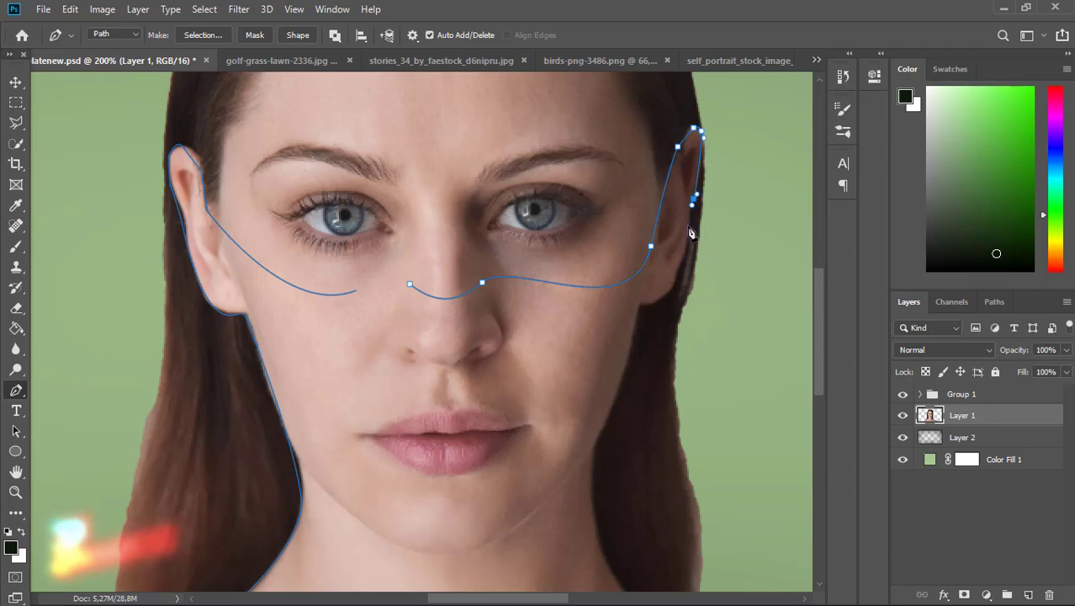
click(689, 225)
drag(681, 262, 680, 275)
click(675, 282)
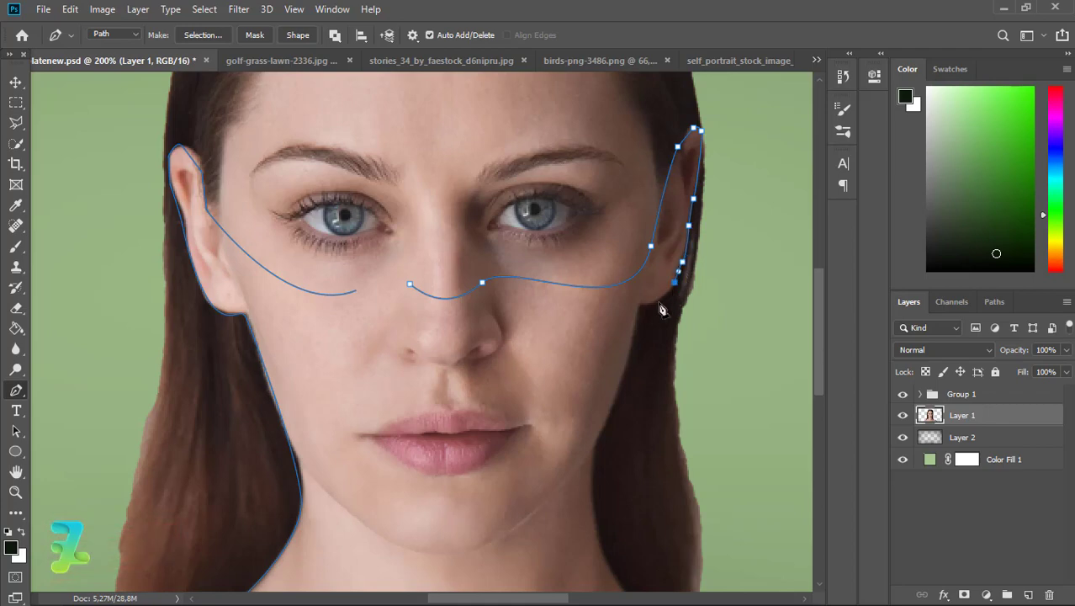
click(669, 291)
click(643, 304)
- Extend the path down the jaw, neck and right shoulder, straight across, and up the left shoulder
drag(597, 442, 592, 459)
key(ctrl+z)
drag(630, 347, 627, 372)
drag(598, 439, 593, 444)
drag(597, 528, 603, 545)
drag(820, 343, 822, 414)
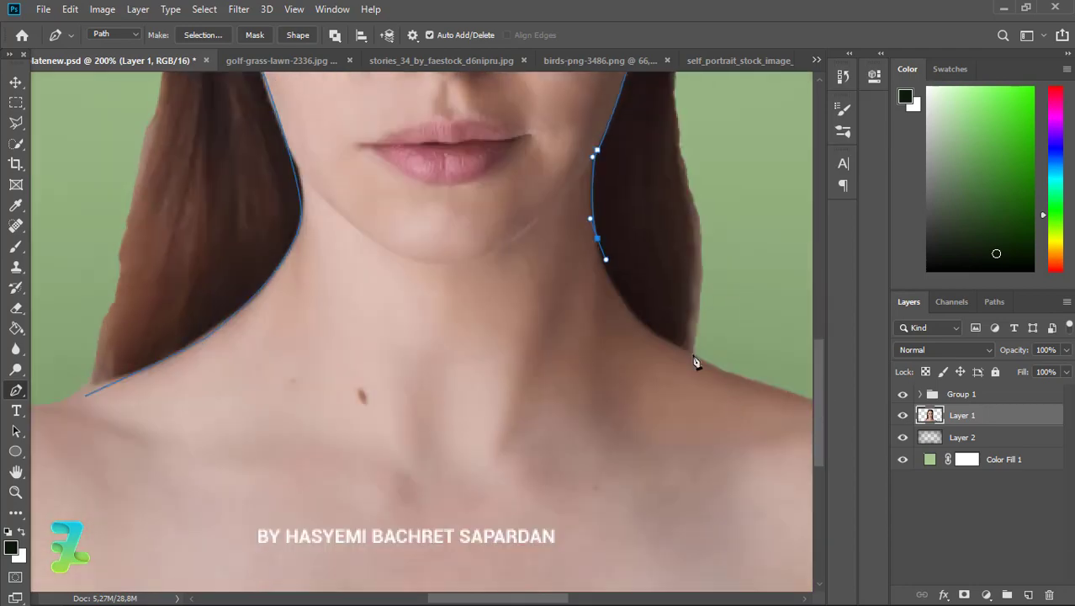
drag(688, 353, 765, 392)
key(ctrl+minus)
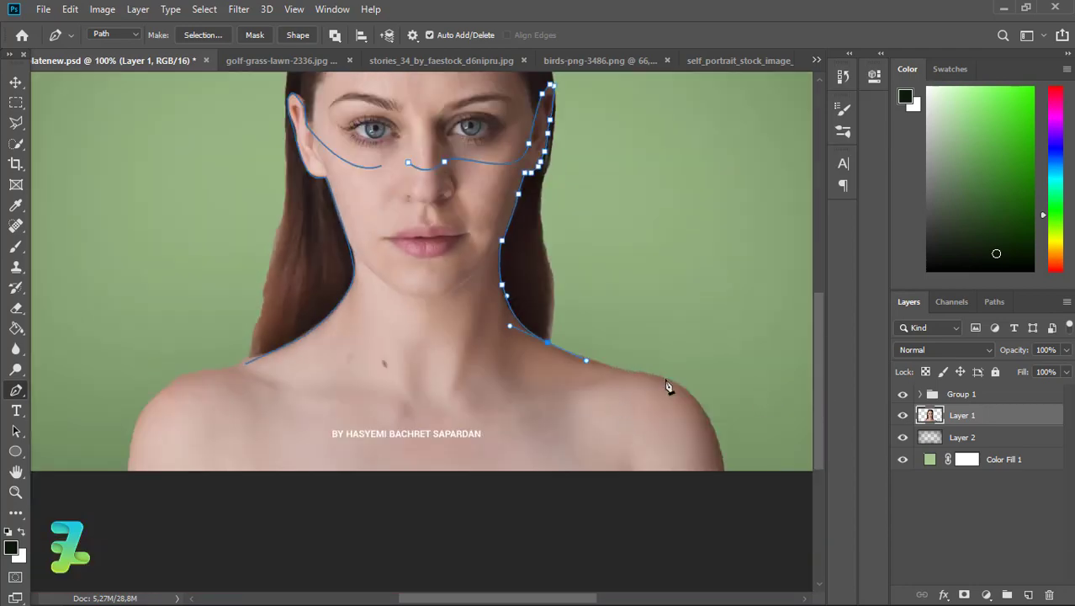
drag(672, 382, 684, 389)
drag(730, 480, 722, 469)
click(725, 478)
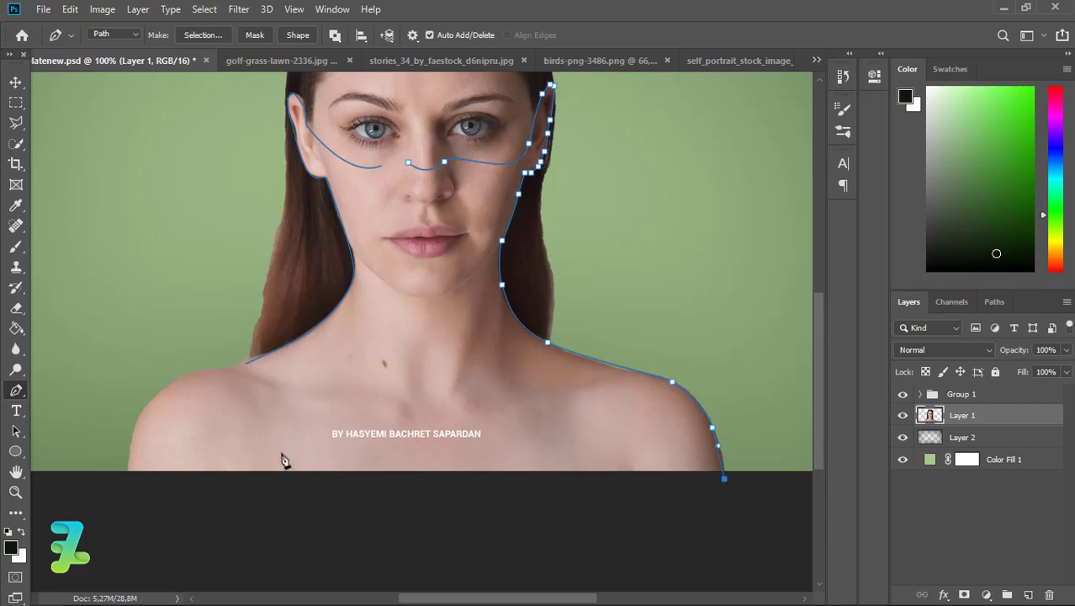
click(129, 476)
drag(148, 403, 241, 370)
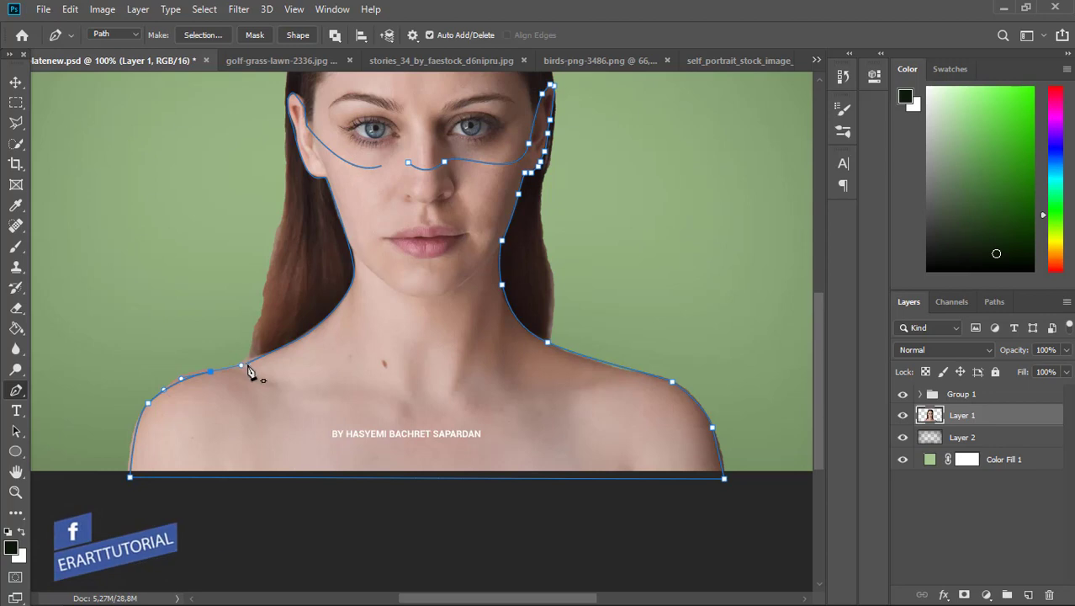
- Convert the closed path into a selection and turn it into a layer mask on the portrait
right_click(347, 335)
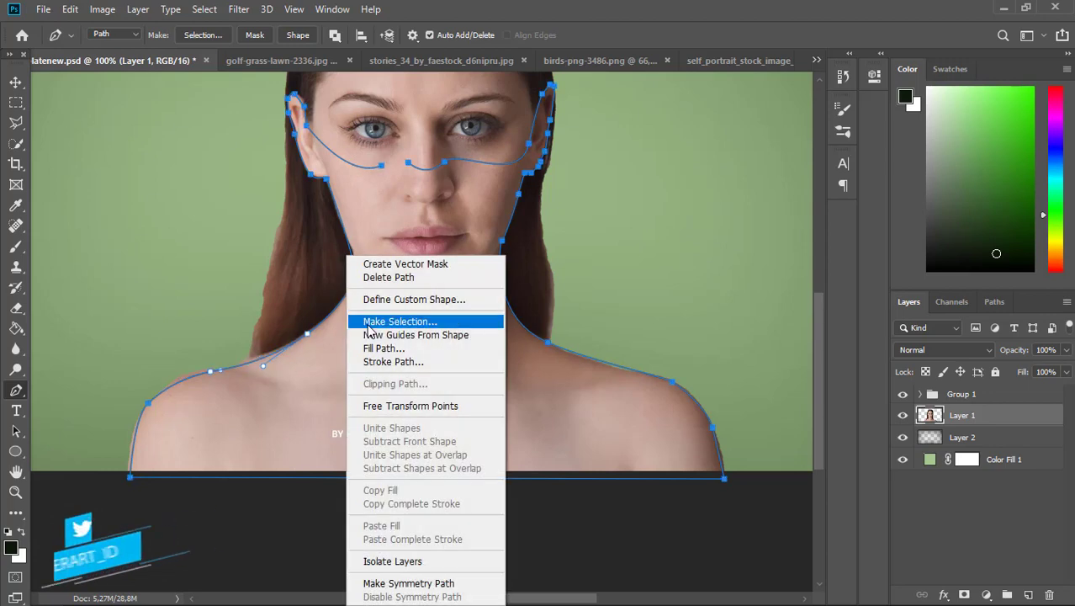
click(367, 327)
click(631, 141)
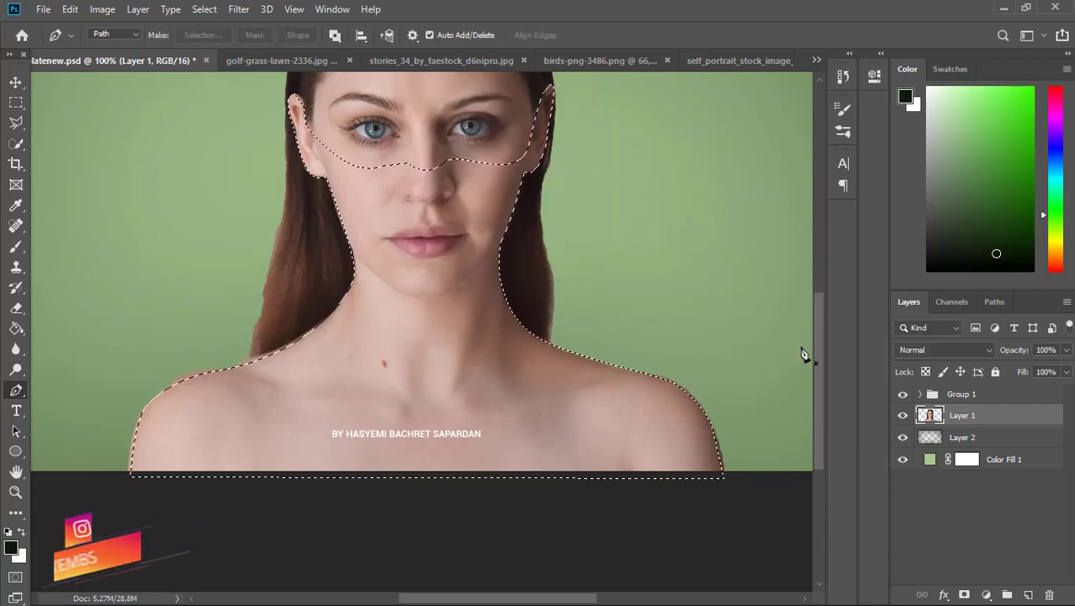
click(963, 595)
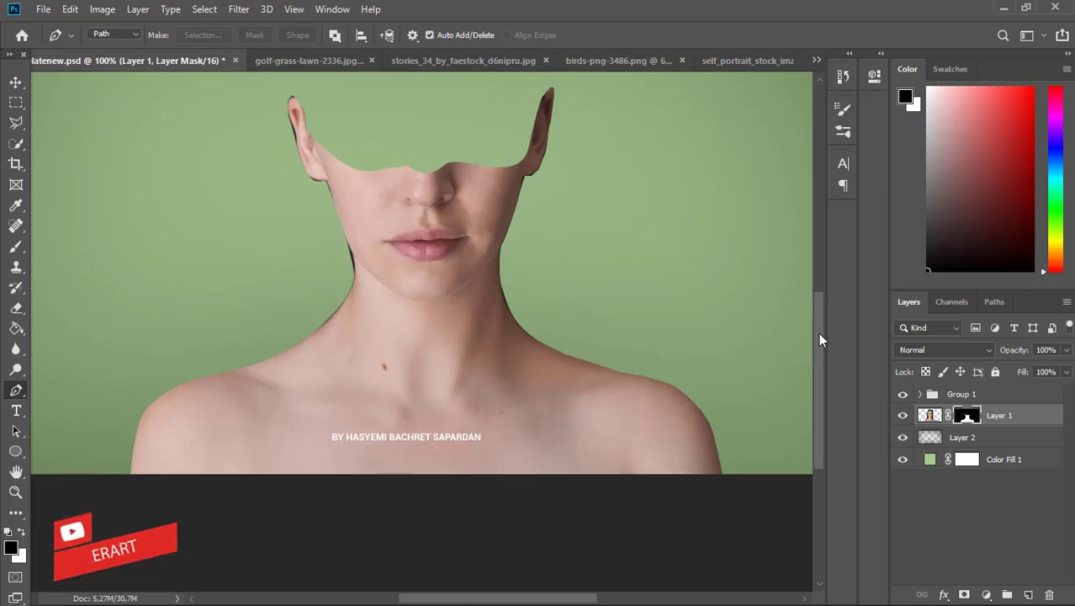
scroll(818, 332, up, 2)
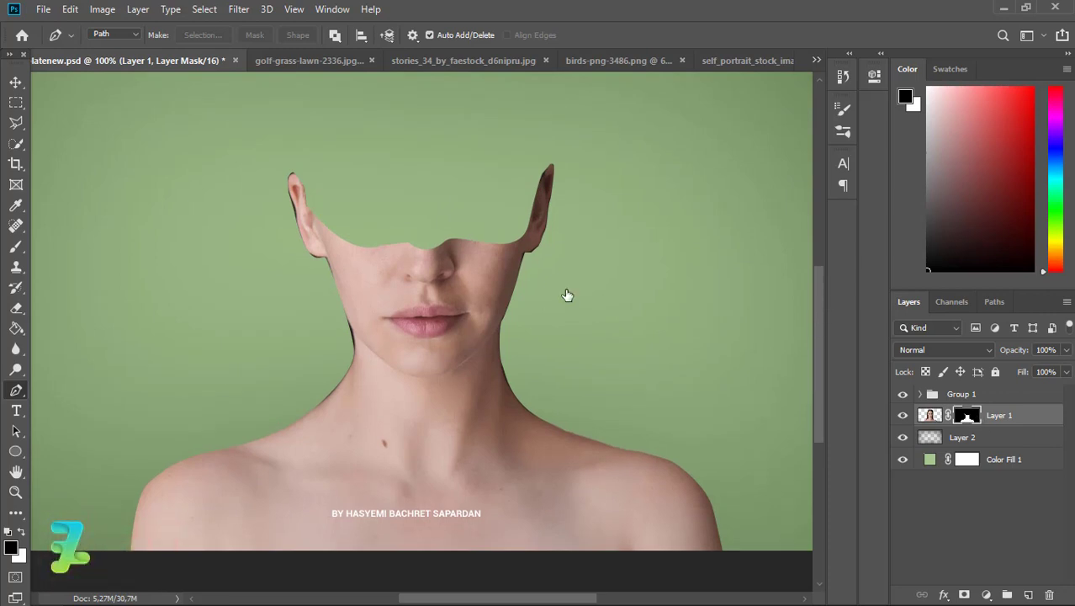
- Set up a white brush with 100% hardness for painting on the mask
click(15, 245)
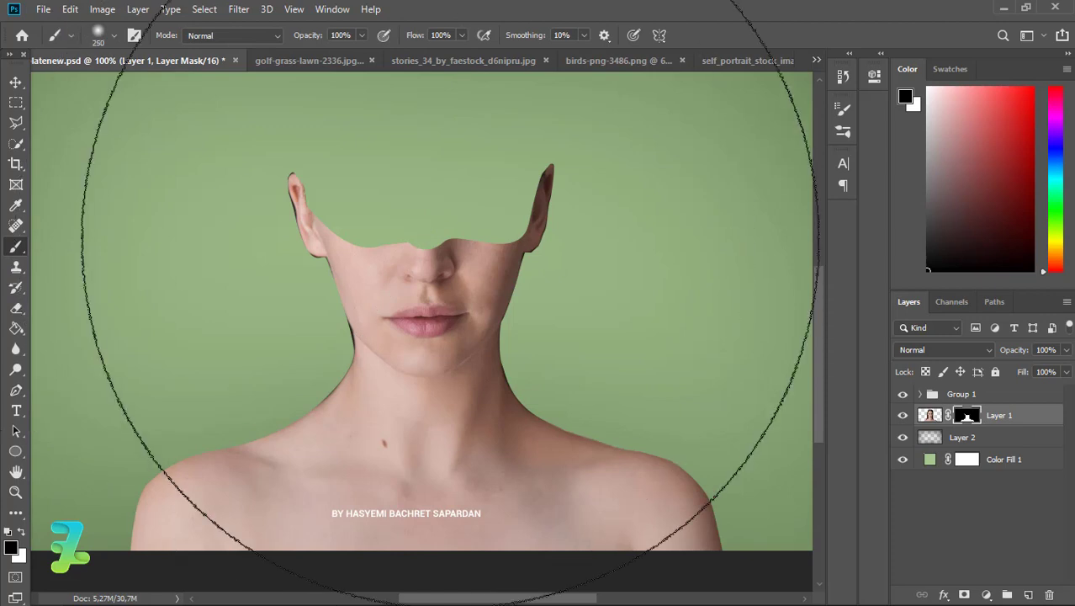
click(22, 530)
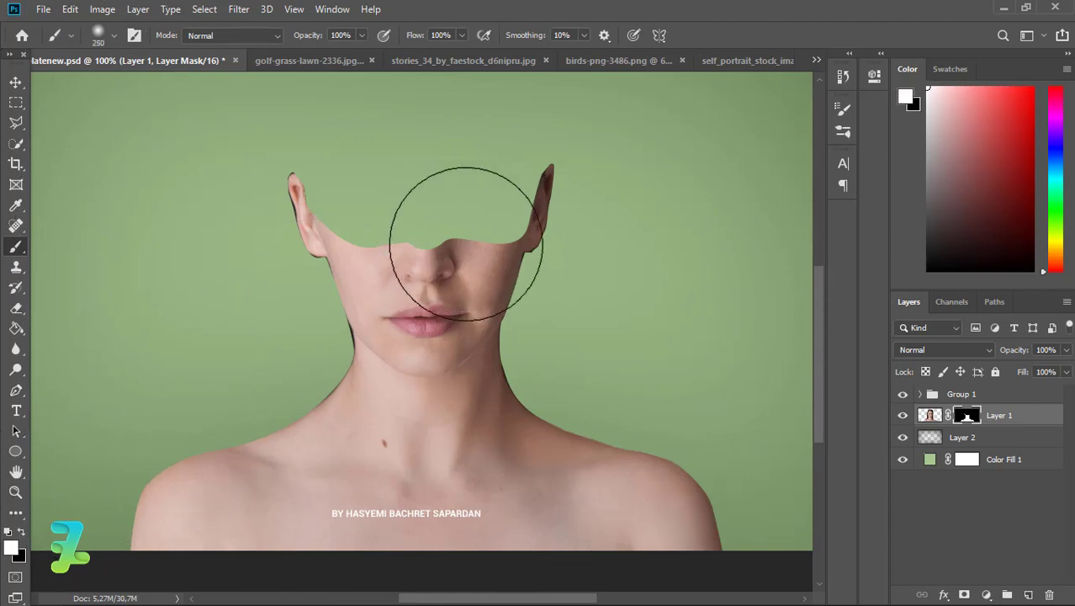
drag(455, 180, 538, 210)
key(ctrl+z)
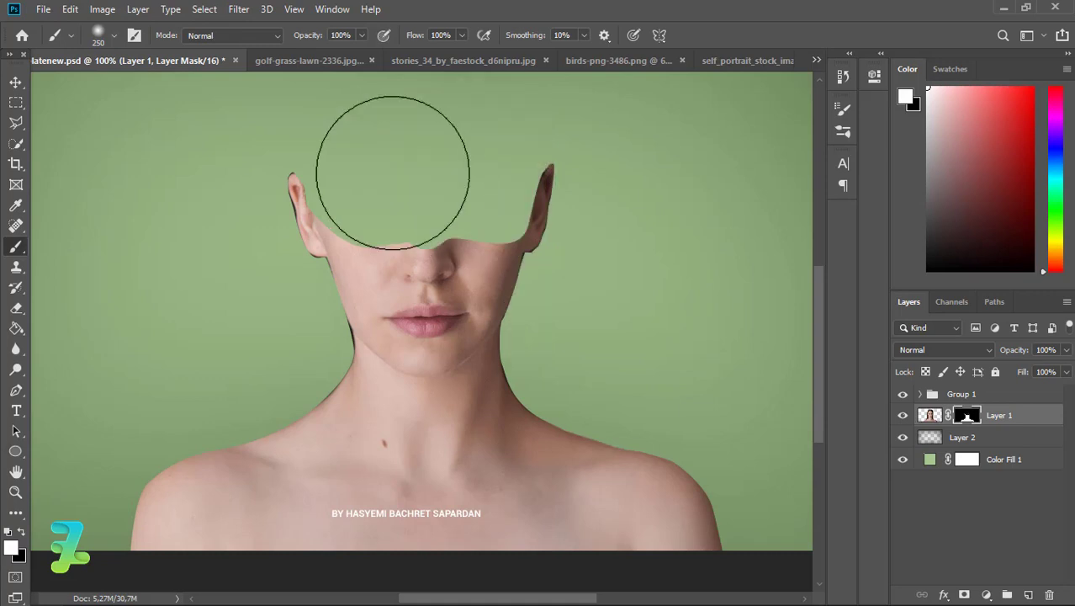
click(112, 36)
drag(87, 122, 189, 123)
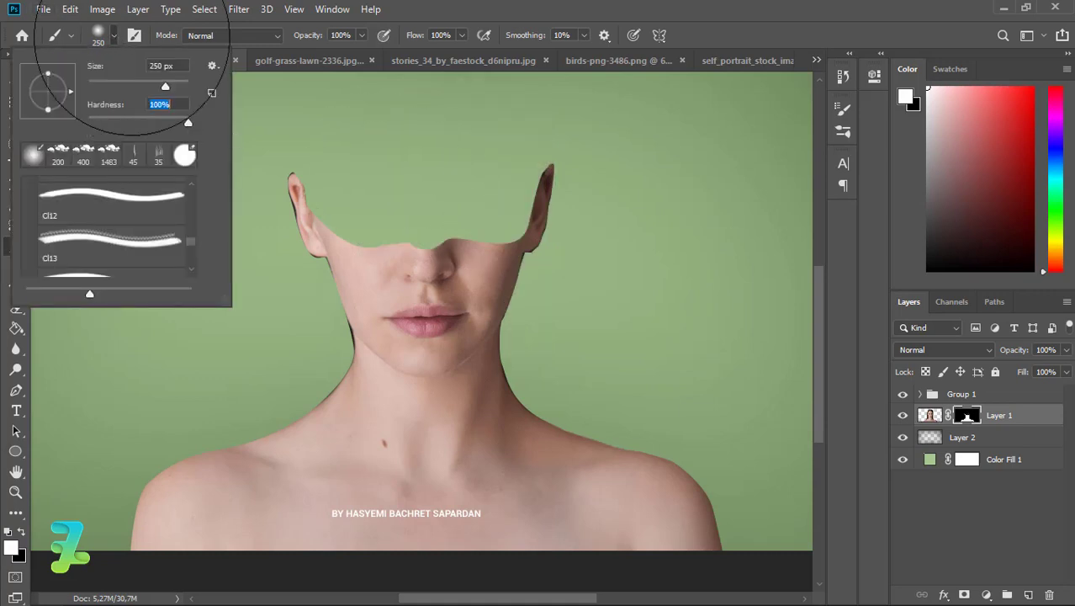
click(113, 35)
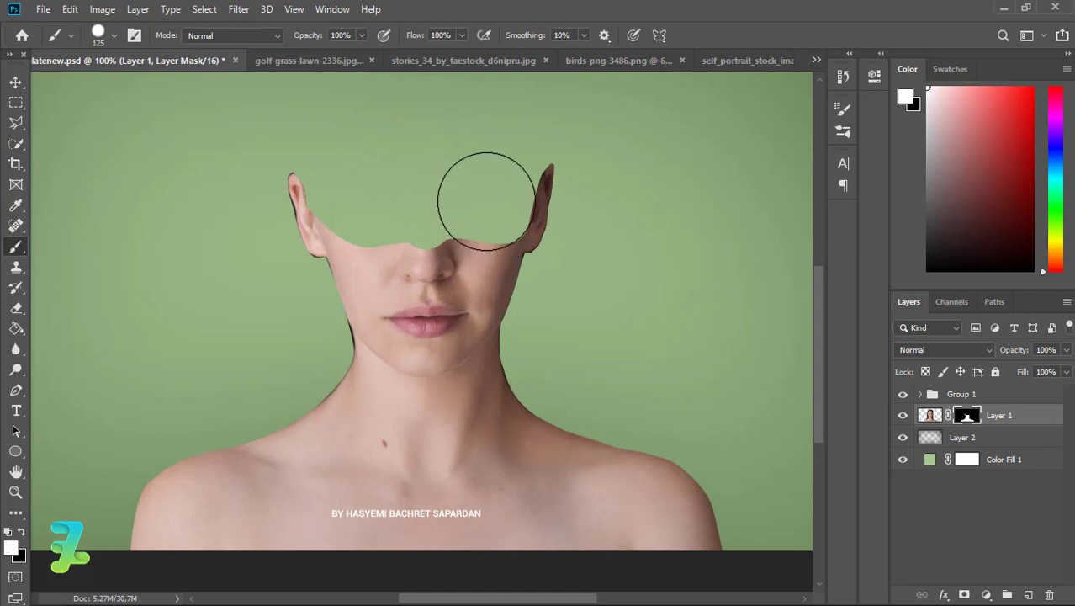
- Paint white on Layer 1's mask to reveal the cheek, forehead, eyes and upper-right hair
drag(496, 252, 517, 257)
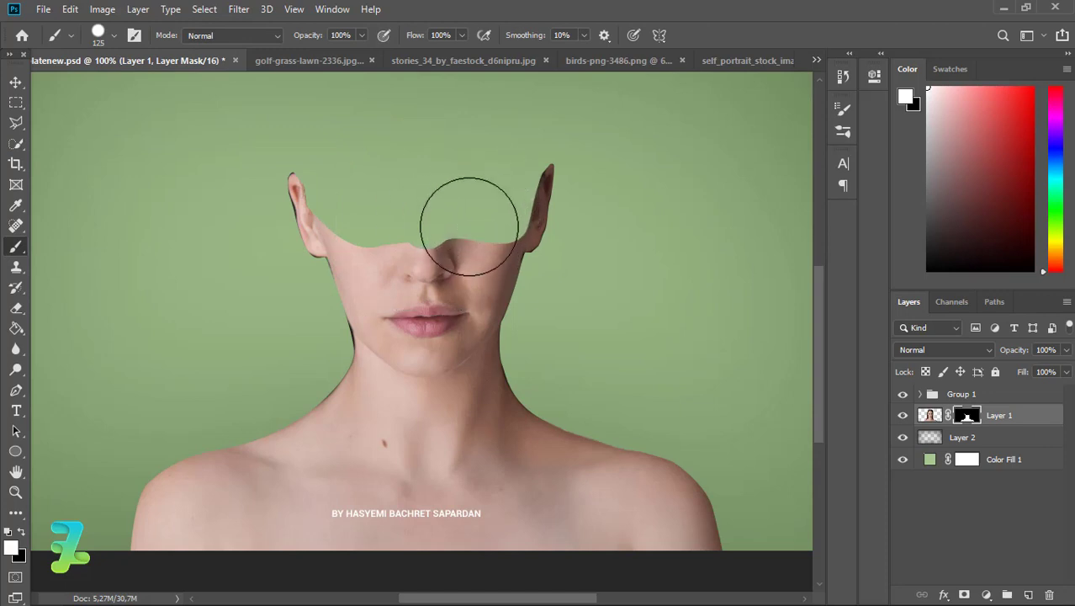
mouse_move(451, 203)
mouse_down()
mouse_move(355, 205)
mouse_move(336, 163)
mouse_move(360, 180)
mouse_up()
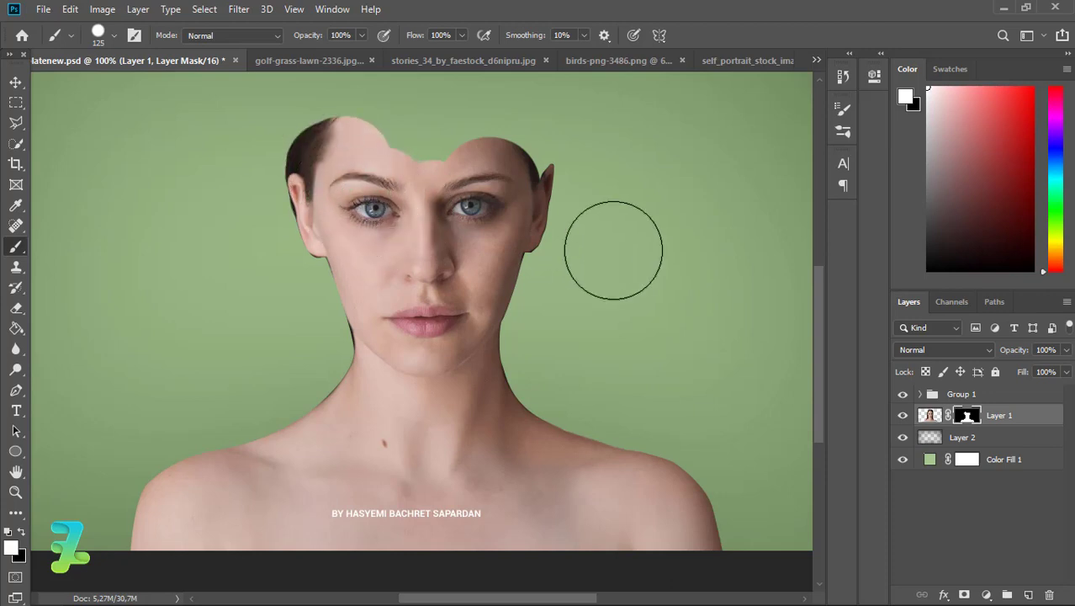
scroll(505, 309, up, 3)
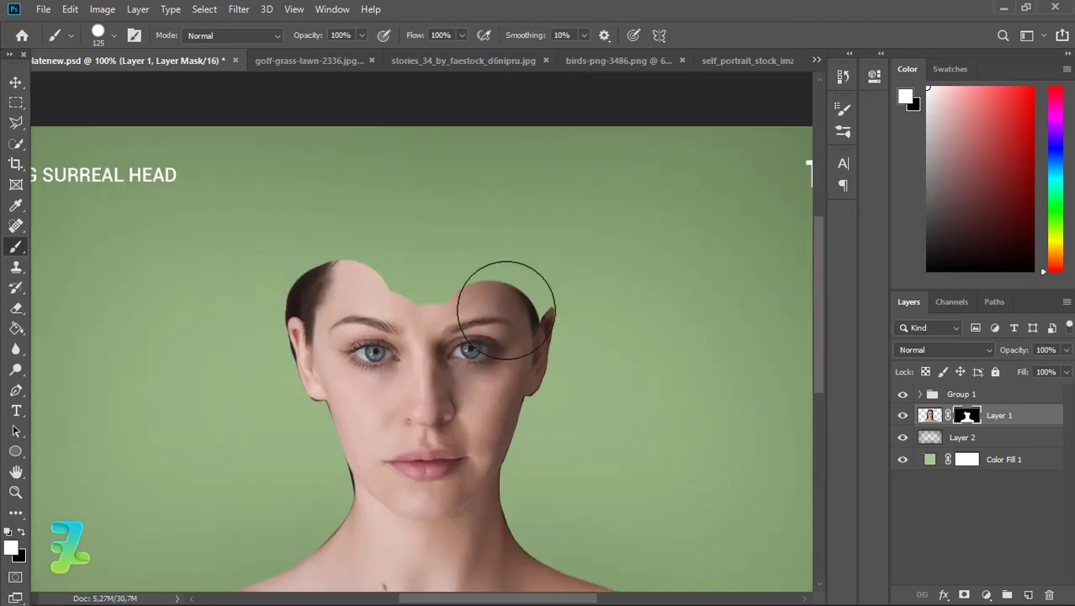
key(ctrl+plus)
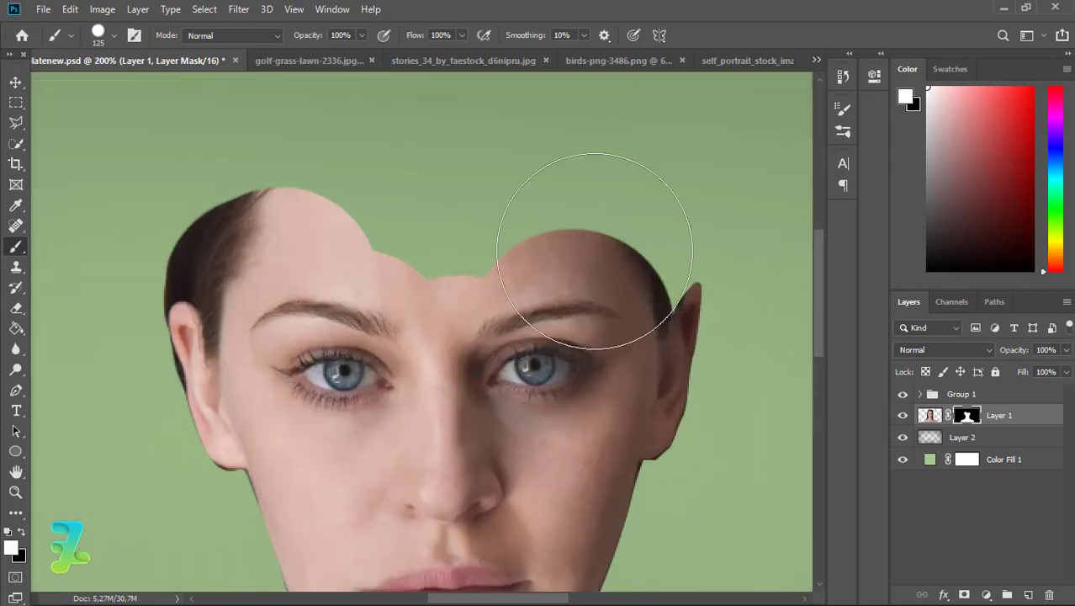
drag(600, 193, 589, 240)
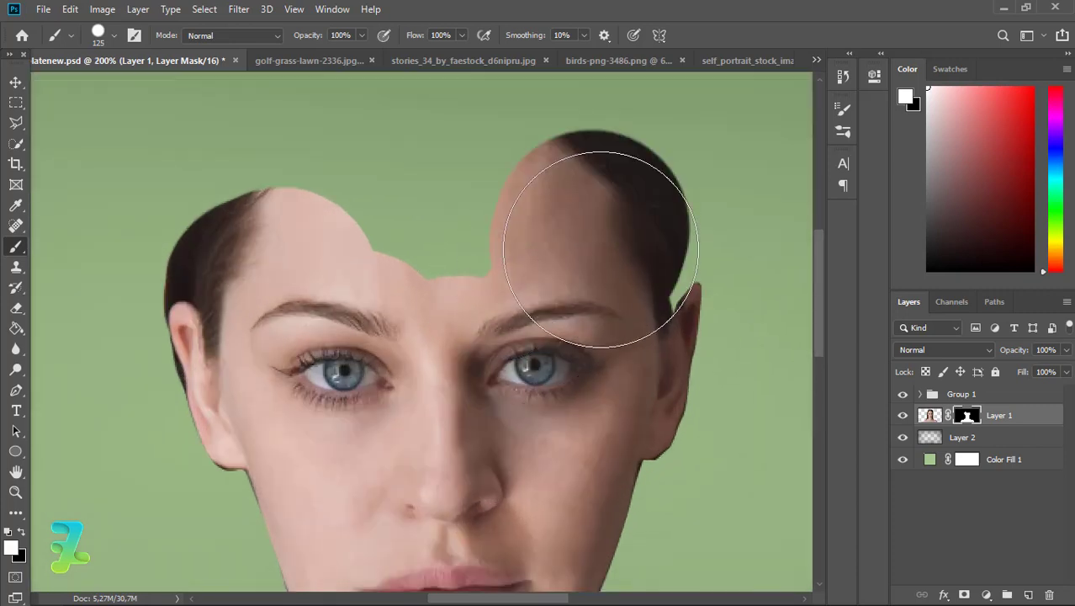
- Start a new pen path beside the right ear and curve it under both eyes across the nose
click(16, 390)
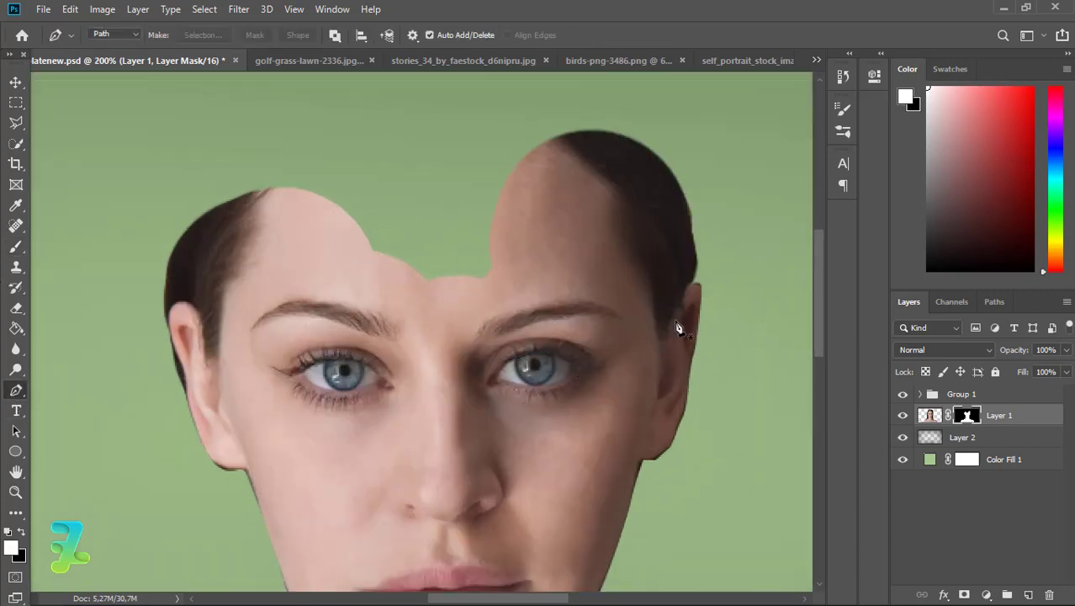
click(669, 320)
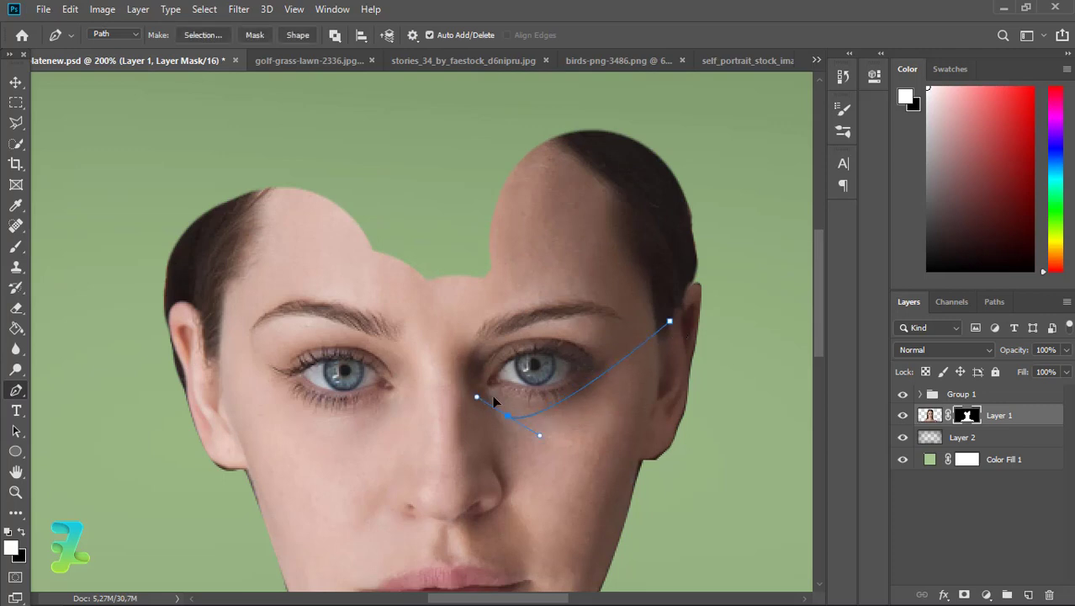
drag(557, 412, 487, 397)
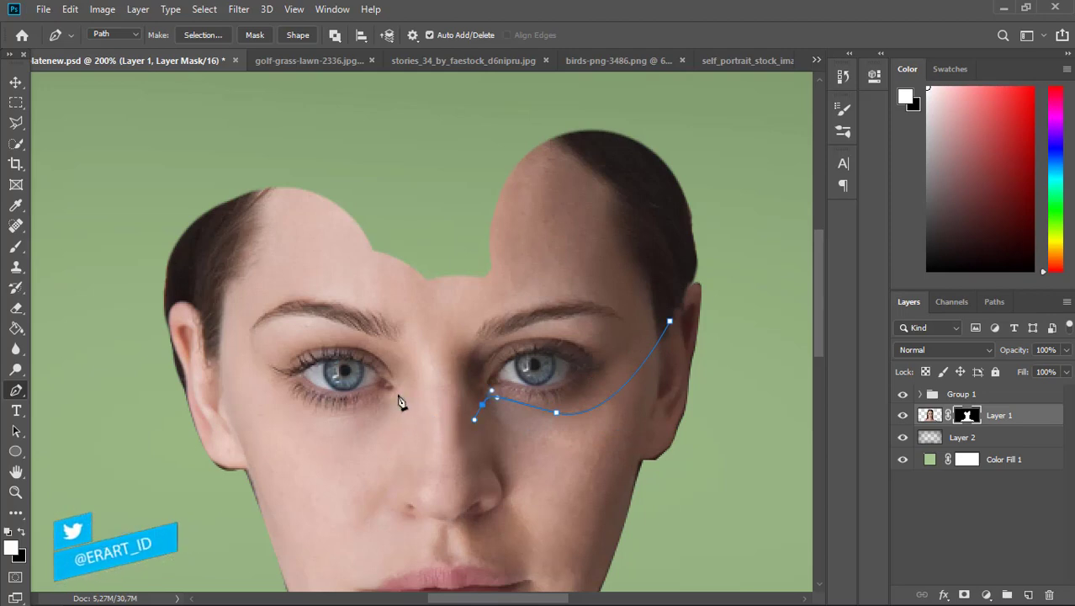
drag(404, 414, 372, 375)
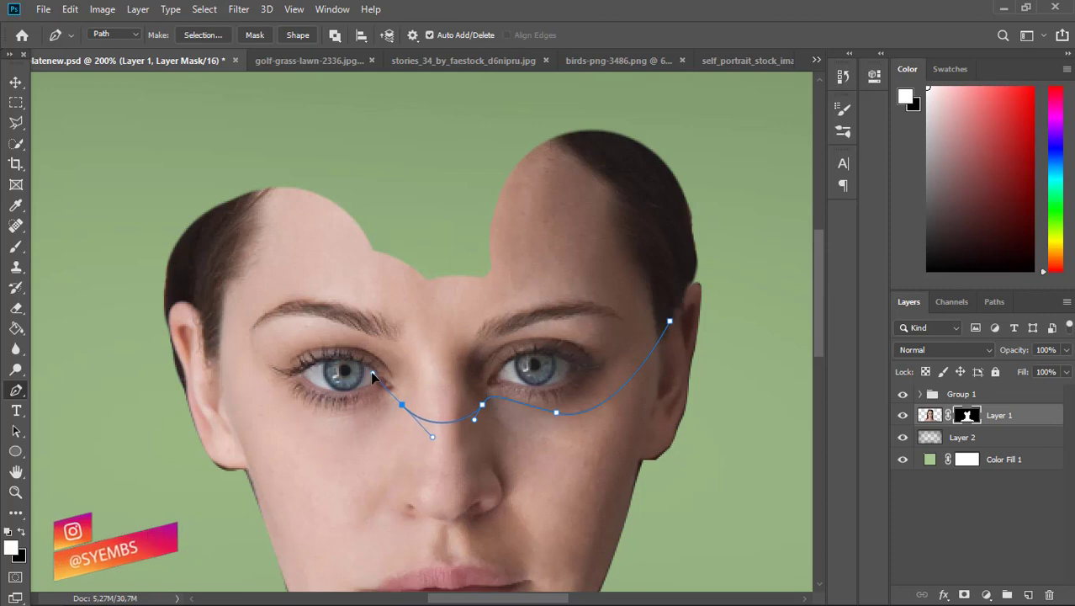
drag(307, 420, 290, 412)
key(ctrl+z)
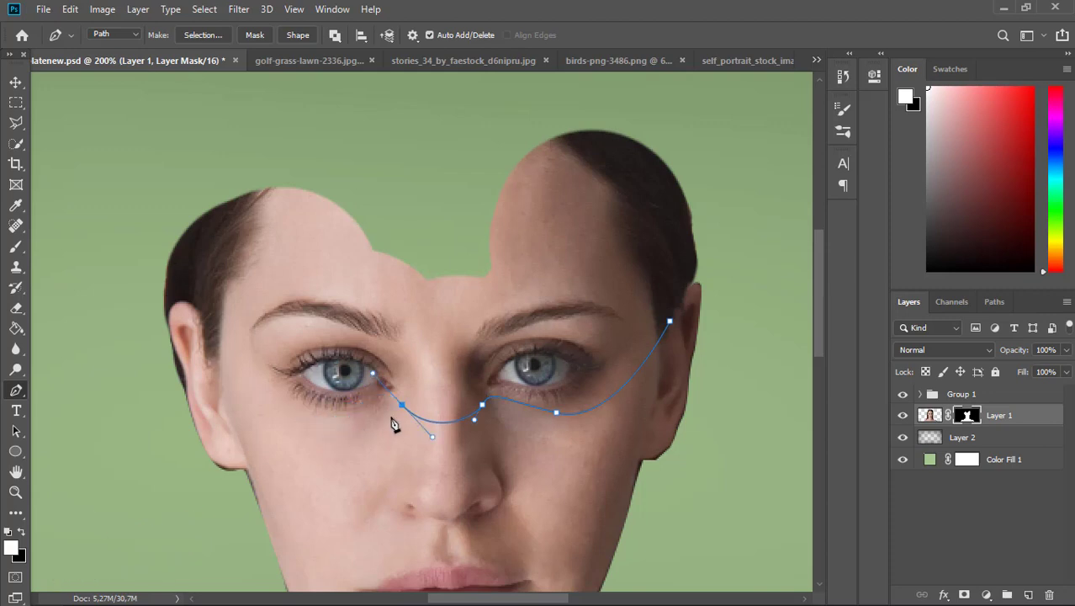
key(ctrl+z)
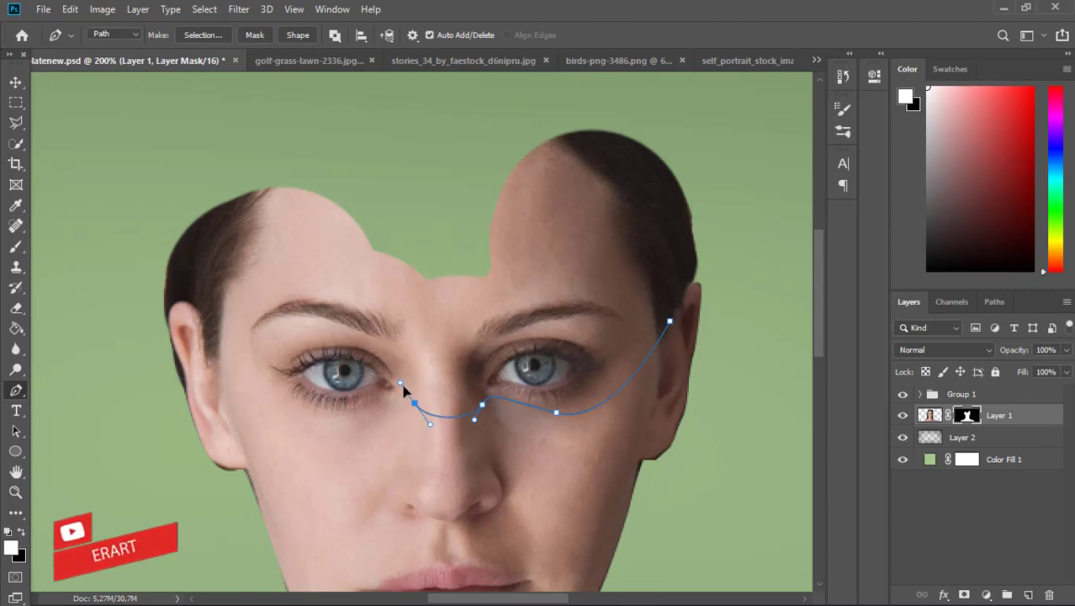
drag(418, 411, 395, 387)
drag(344, 432, 317, 434)
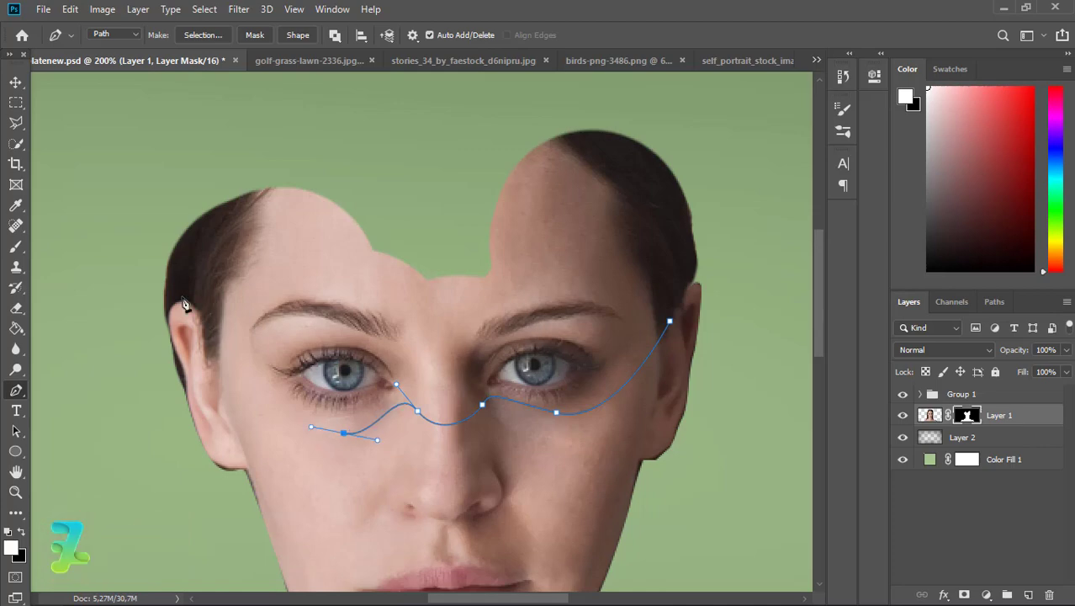
- Trace the path around and down the outer edge of the left ear, reworking misplaced anchors
drag(200, 303, 175, 299)
drag(207, 335, 174, 274)
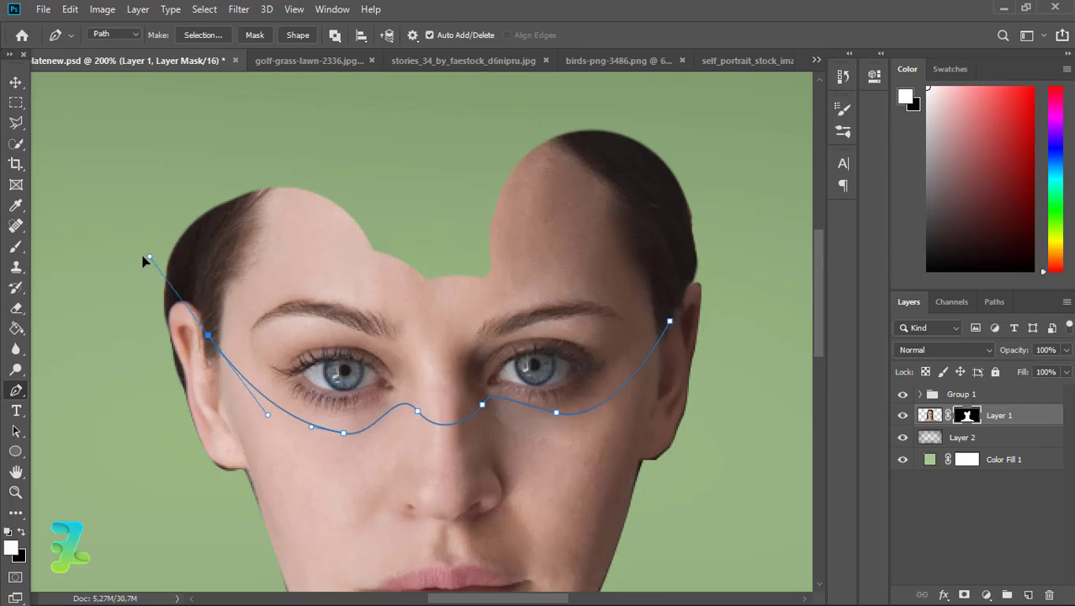
drag(174, 274, 161, 238)
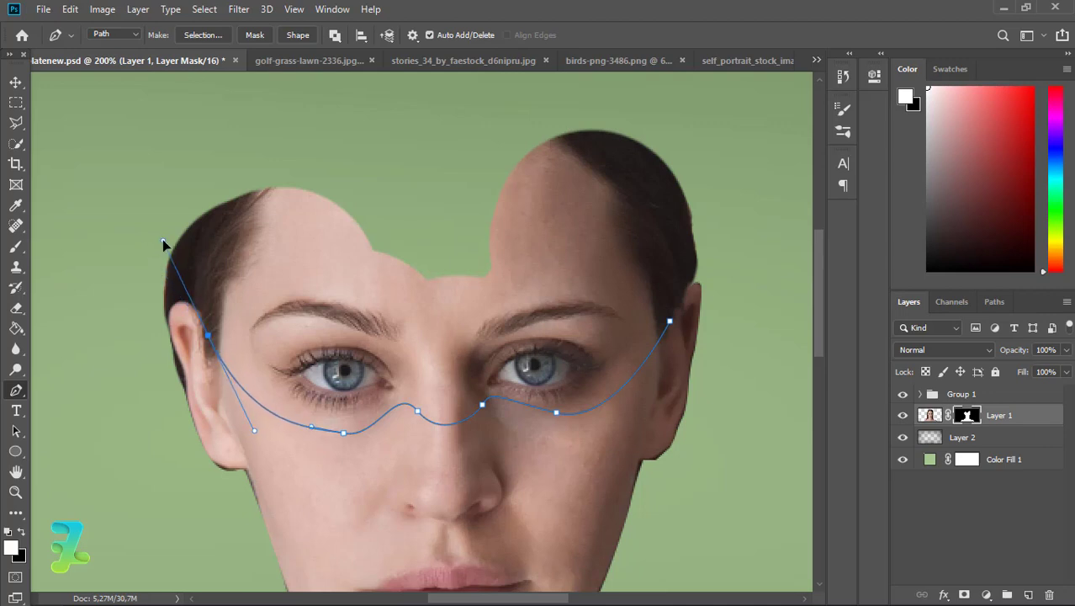
key(BackSpace)
mouse_move(209, 341)
mouse_down()
mouse_move(195, 307)
mouse_move(199, 315)
mouse_up()
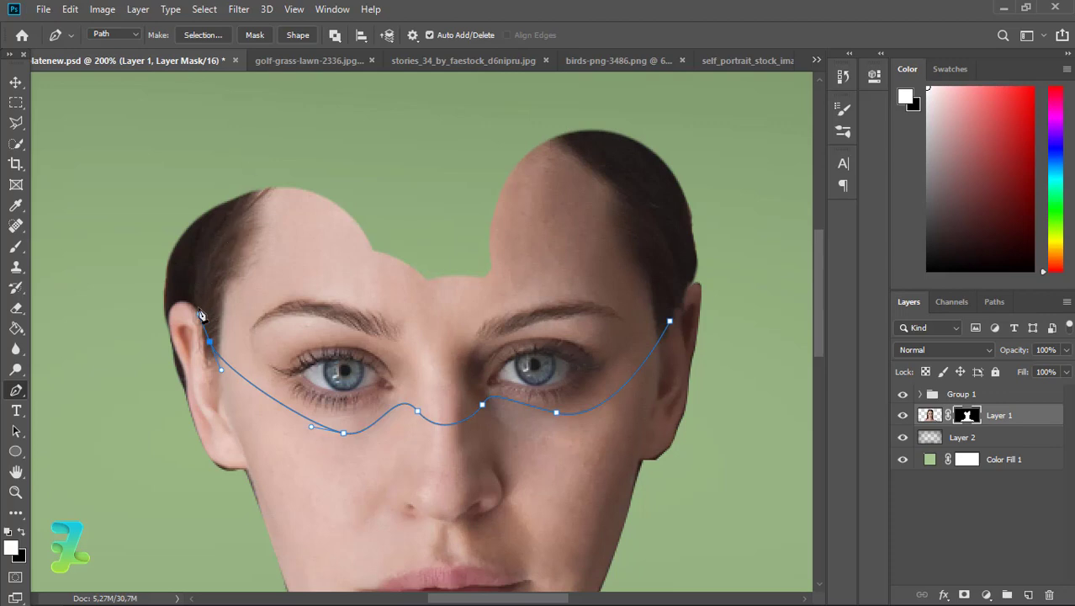
drag(184, 301, 173, 308)
click(167, 312)
drag(184, 367, 194, 385)
key(ctrl+z)
alt+click(174, 351)
drag(185, 370, 187, 386)
mouse_move(215, 461)
mouse_down()
mouse_move(233, 467)
mouse_move(120, 199)
mouse_up()
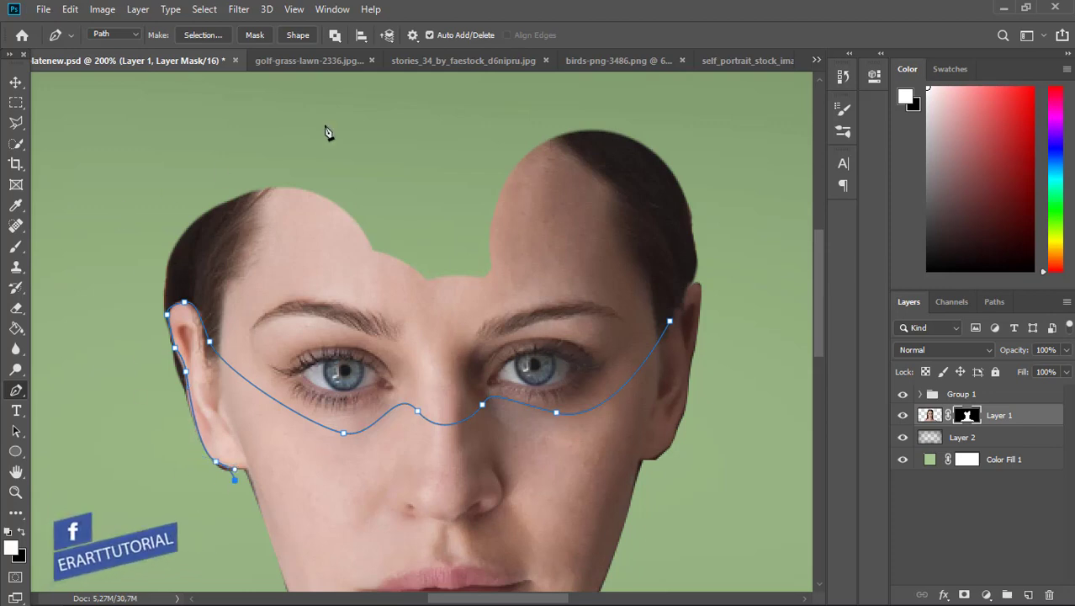
- Loop the path above and right of the head and close it at the right ear
click(294, 141)
click(563, 90)
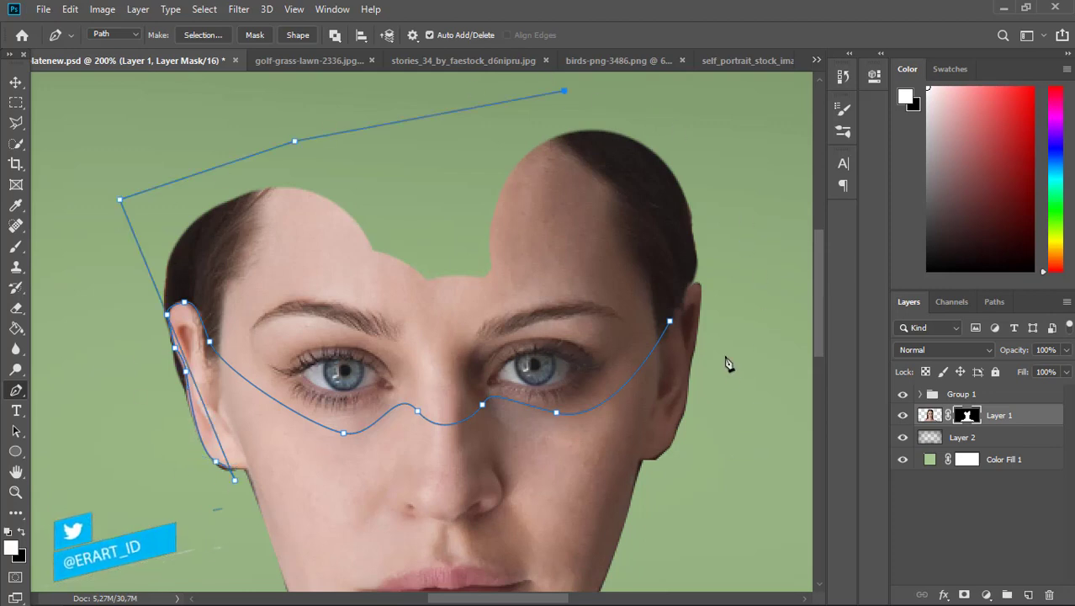
click(655, 114)
click(740, 236)
click(733, 443)
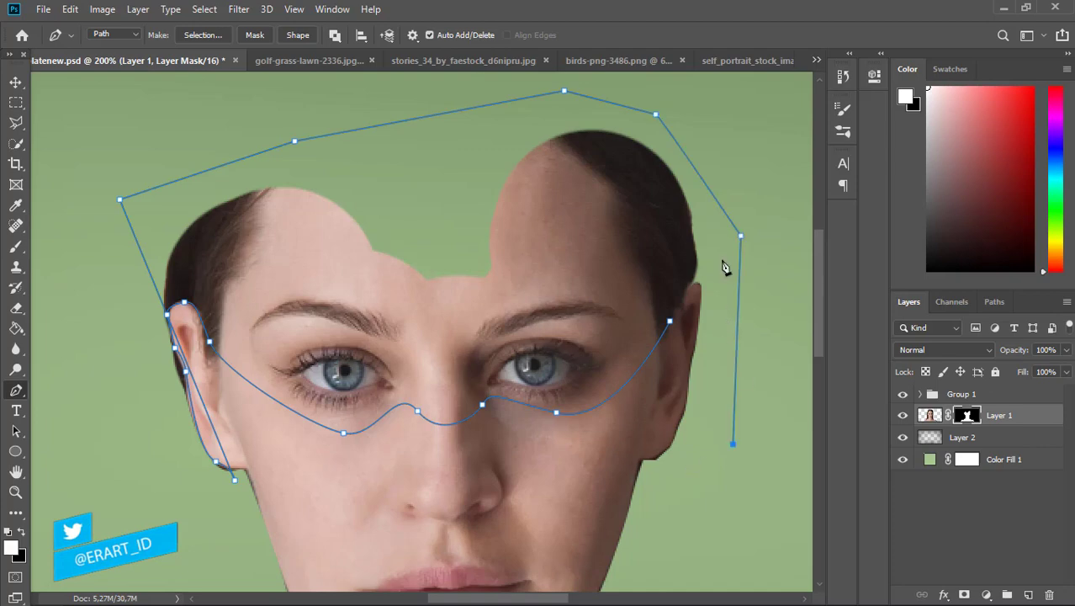
click(720, 258)
click(689, 284)
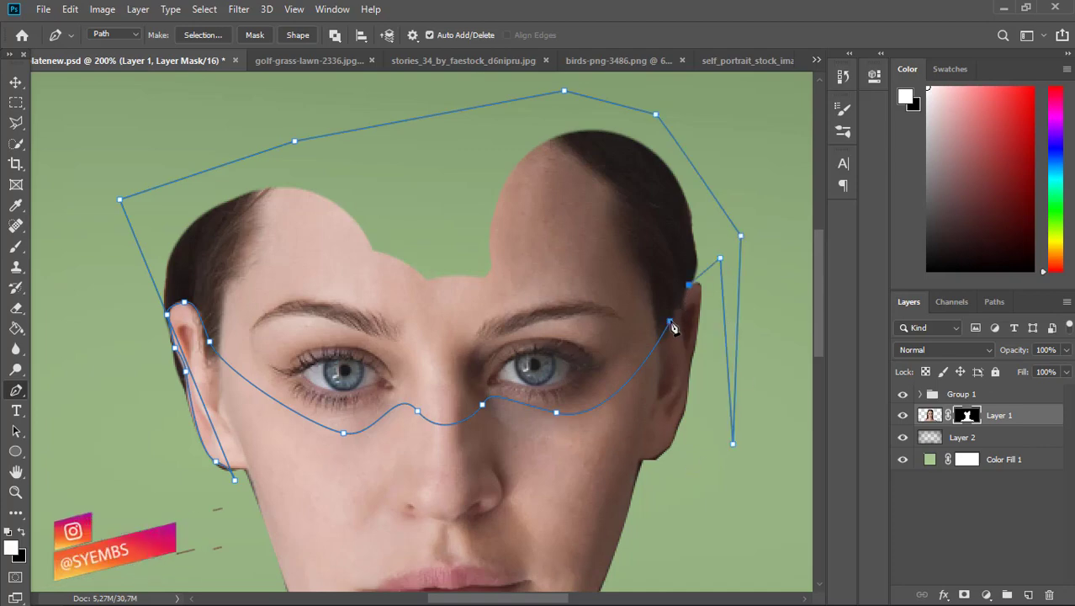
click(671, 323)
right_click(671, 326)
- Make the path an unfeathered selection, paint it black on Layer 1's mask, and clean the jaw halo
click(715, 316)
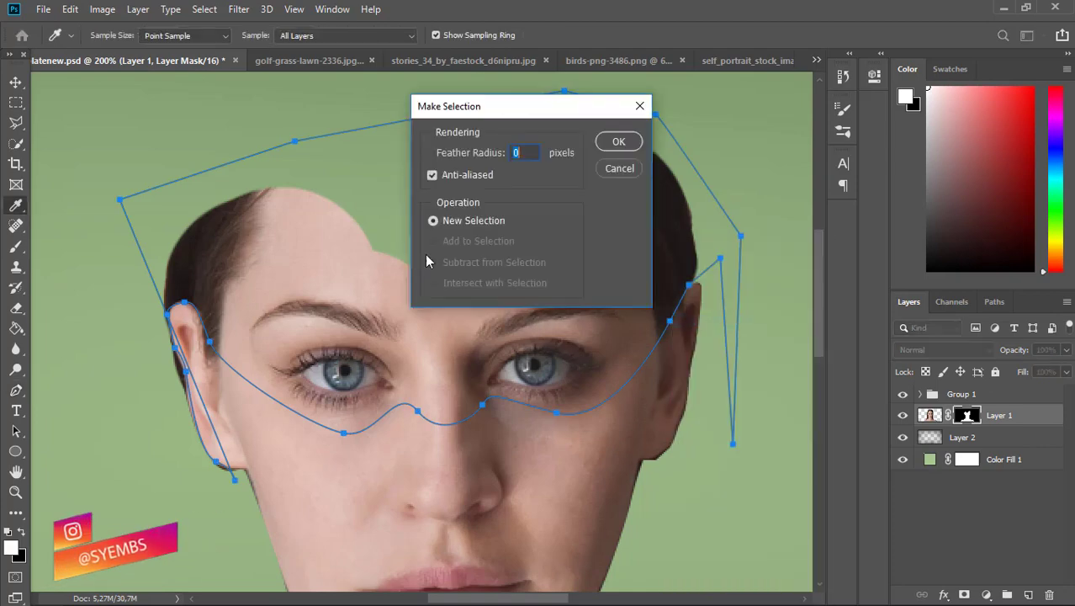
click(614, 144)
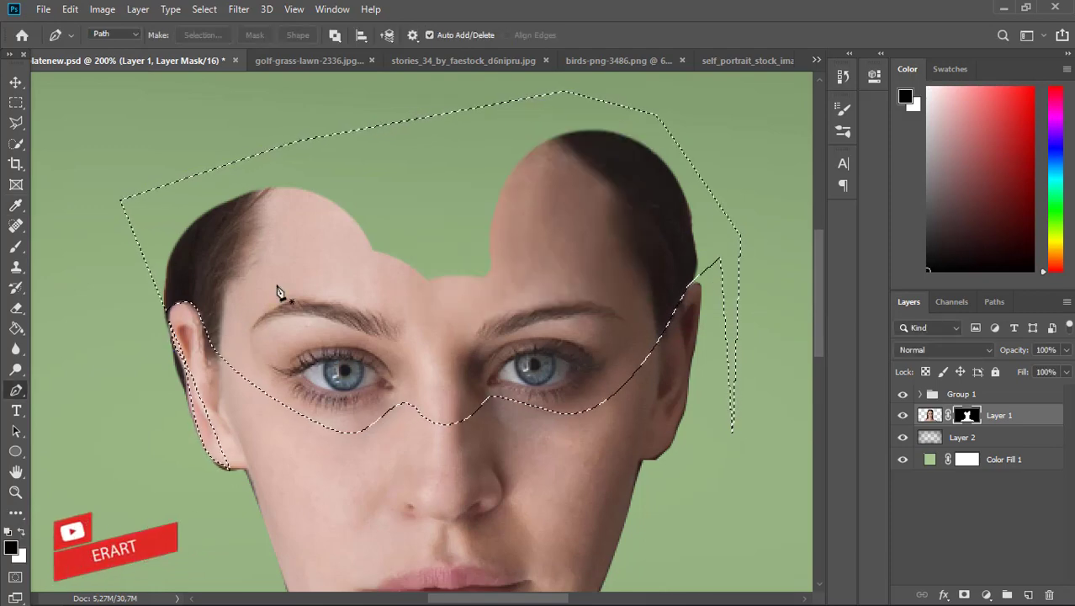
key(b)
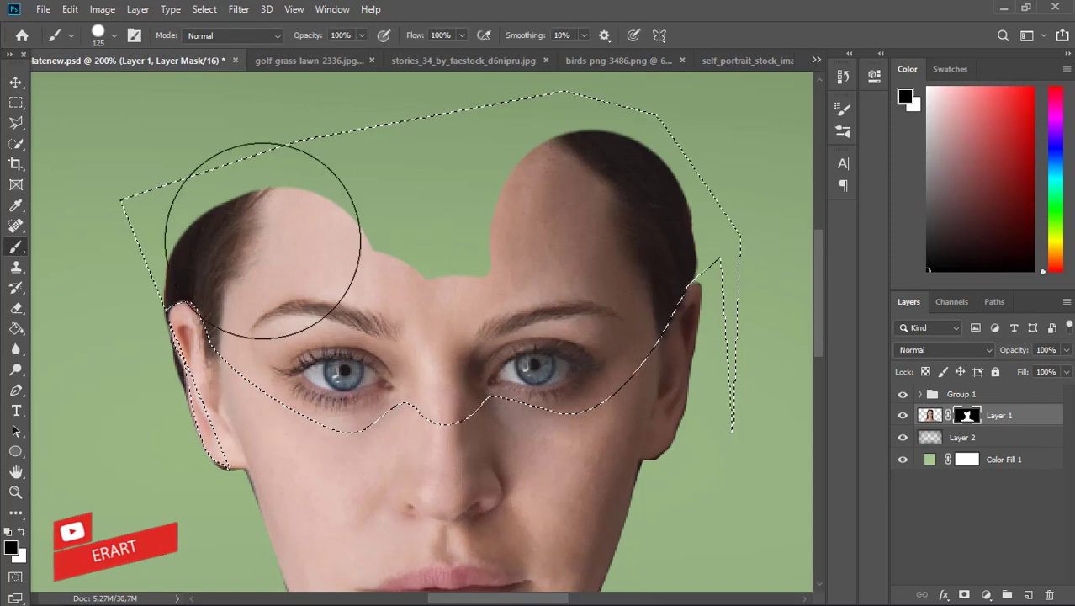
mouse_move(263, 241)
mouse_down()
mouse_move(526, 355)
mouse_move(335, 236)
mouse_move(593, 324)
mouse_up()
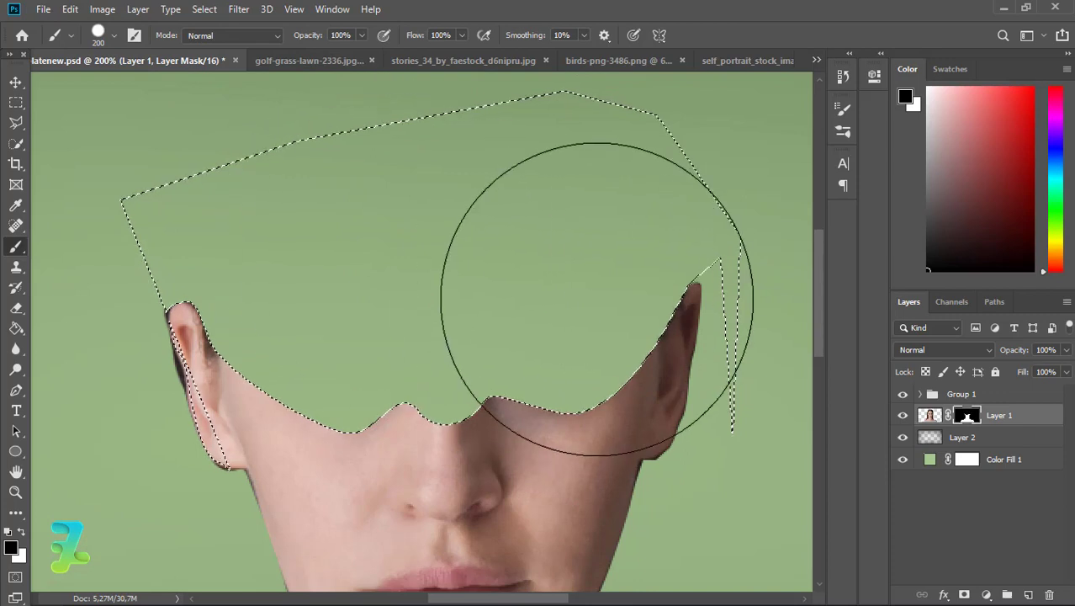
key(ctrl+d)
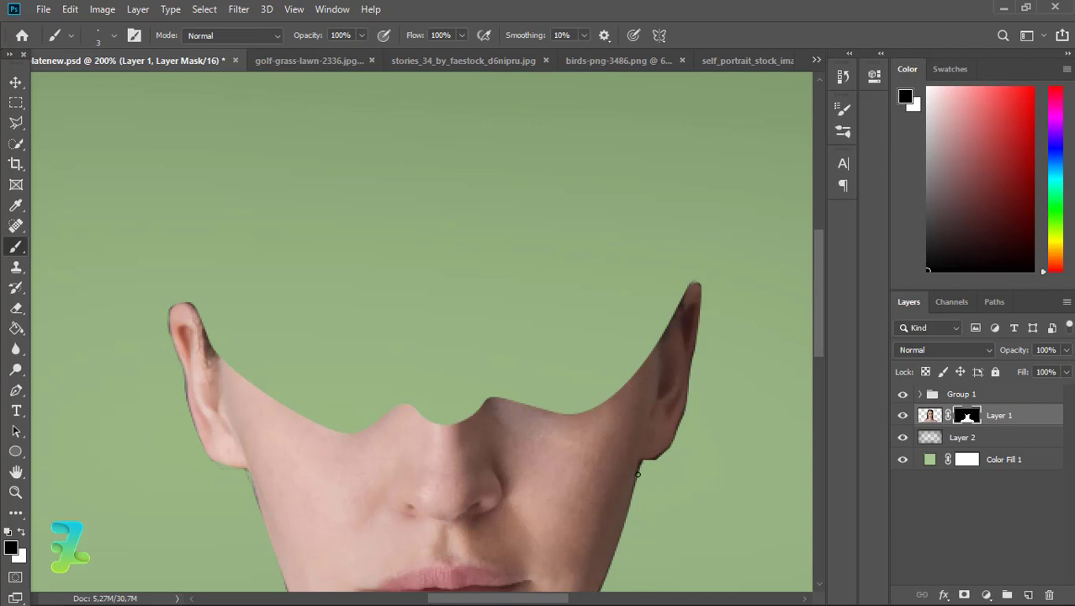
drag(658, 461, 640, 482)
key(ctrl+minus)
- Zoom to 200% and pen-outline the dark fringe along the left side of the neck
scroll(803, 244, down, 2)
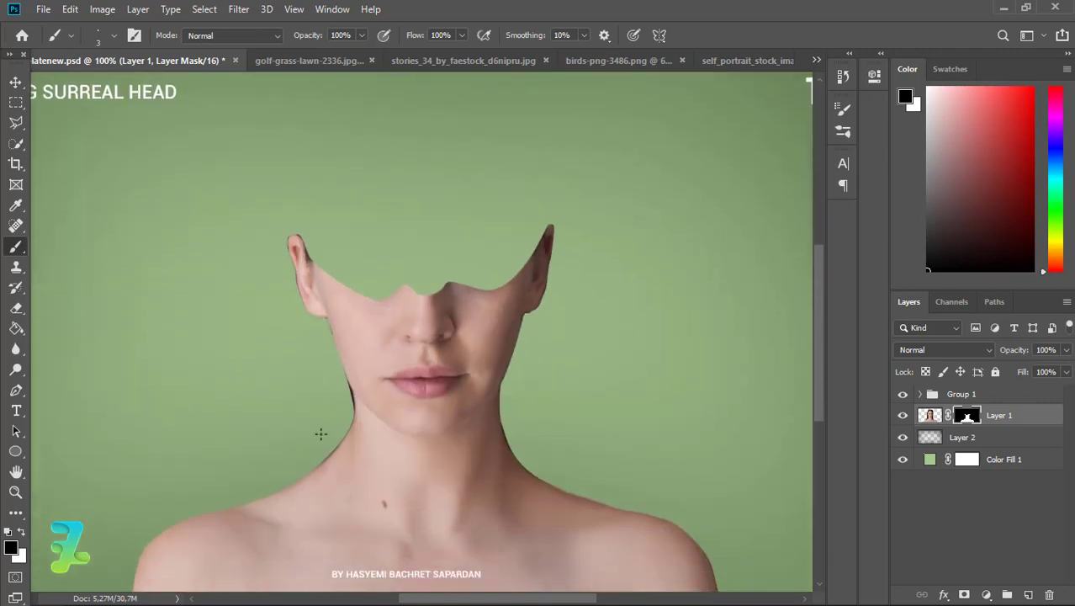
key(ctrl+plus)
scroll(820, 310, down, 1)
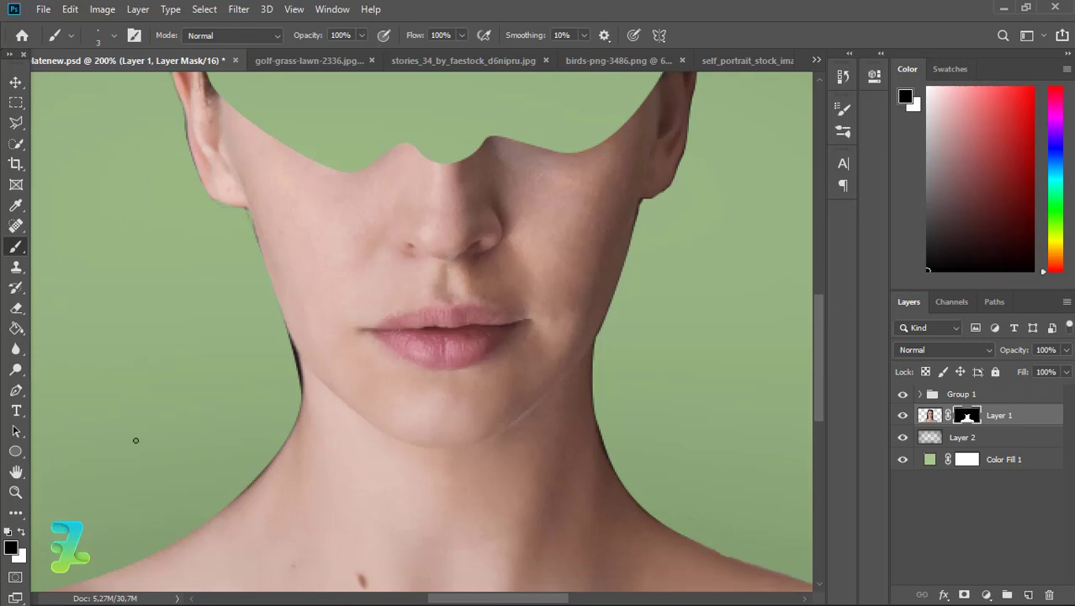
click(228, 506)
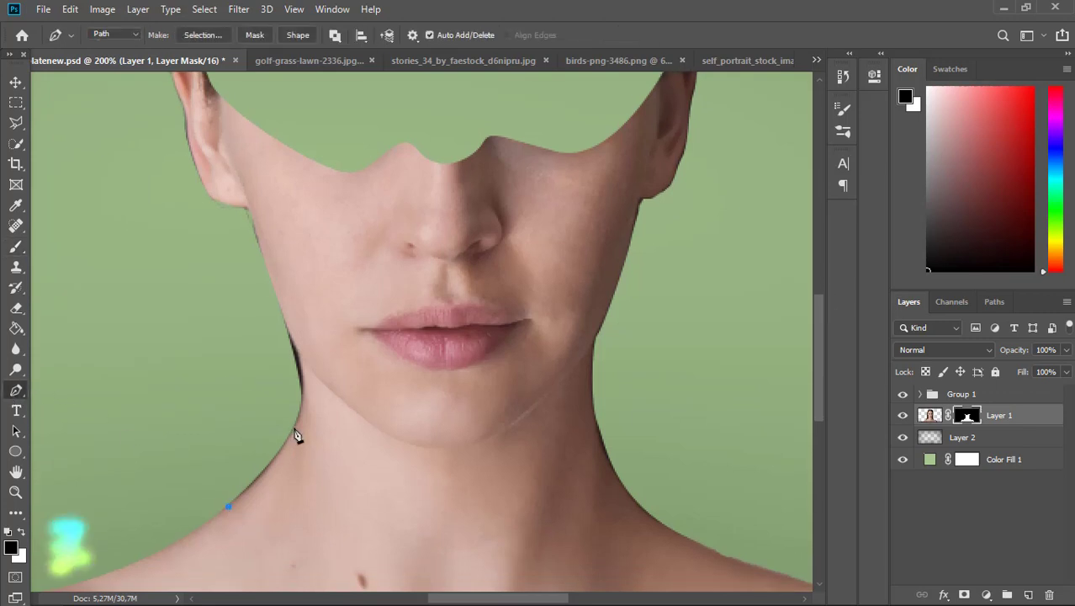
drag(292, 429, 307, 391)
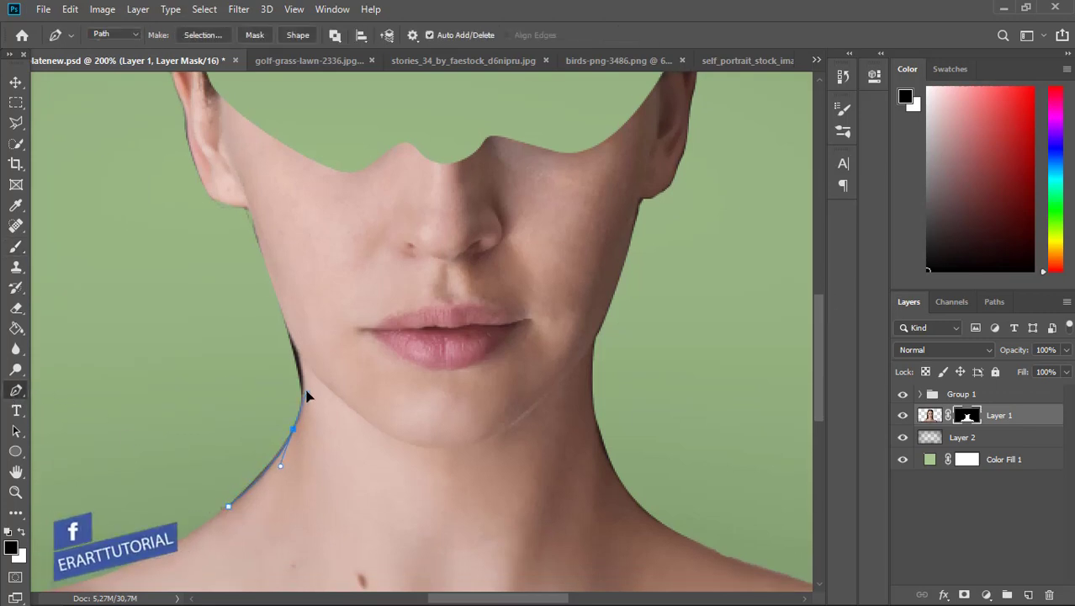
drag(283, 307, 276, 290)
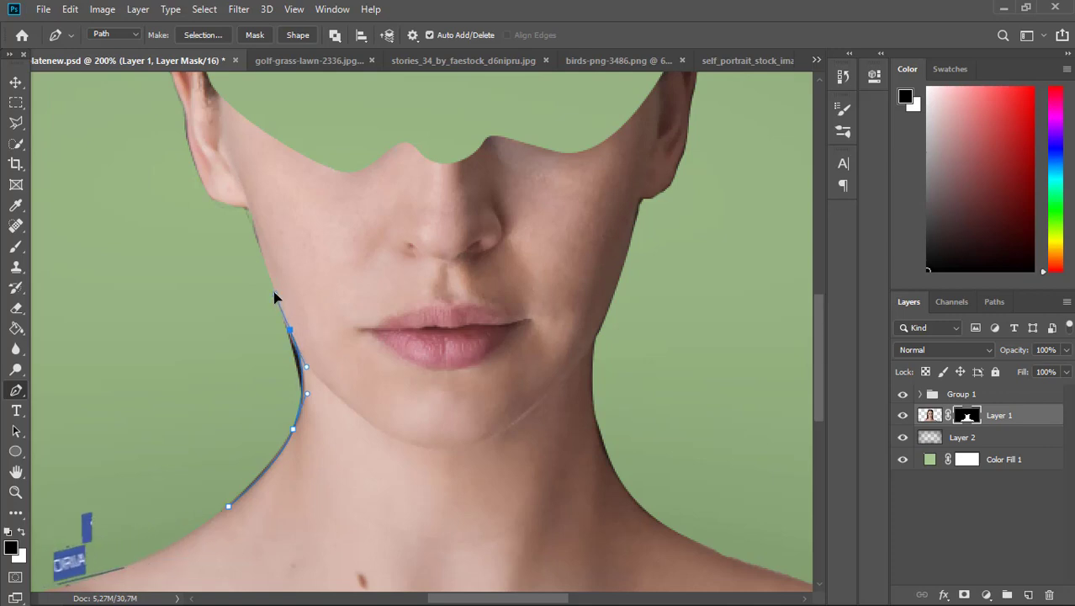
click(251, 213)
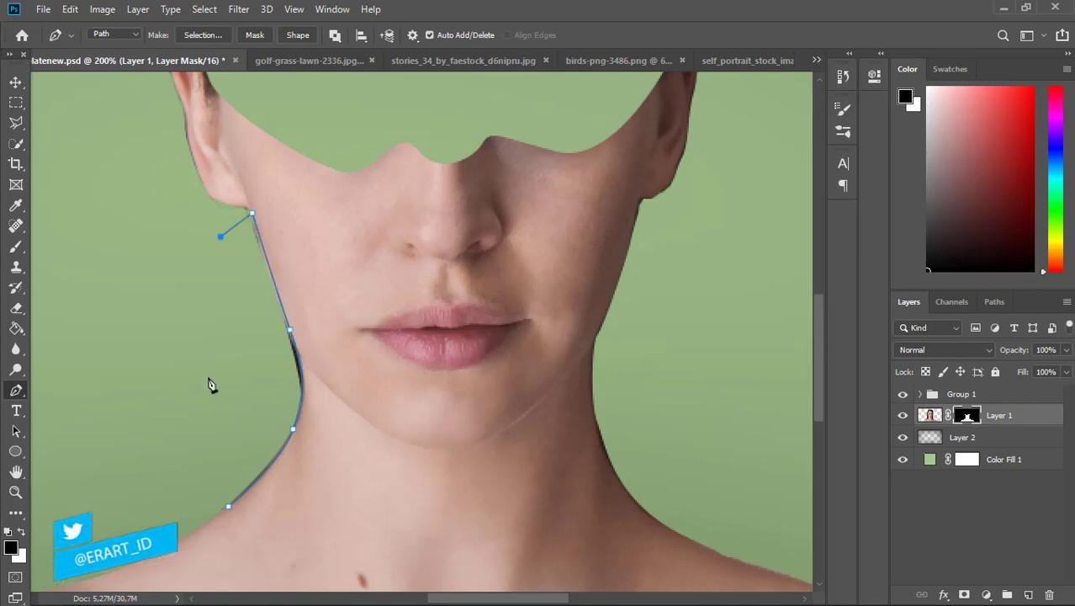
click(208, 377)
click(193, 503)
click(228, 506)
right_click(230, 508)
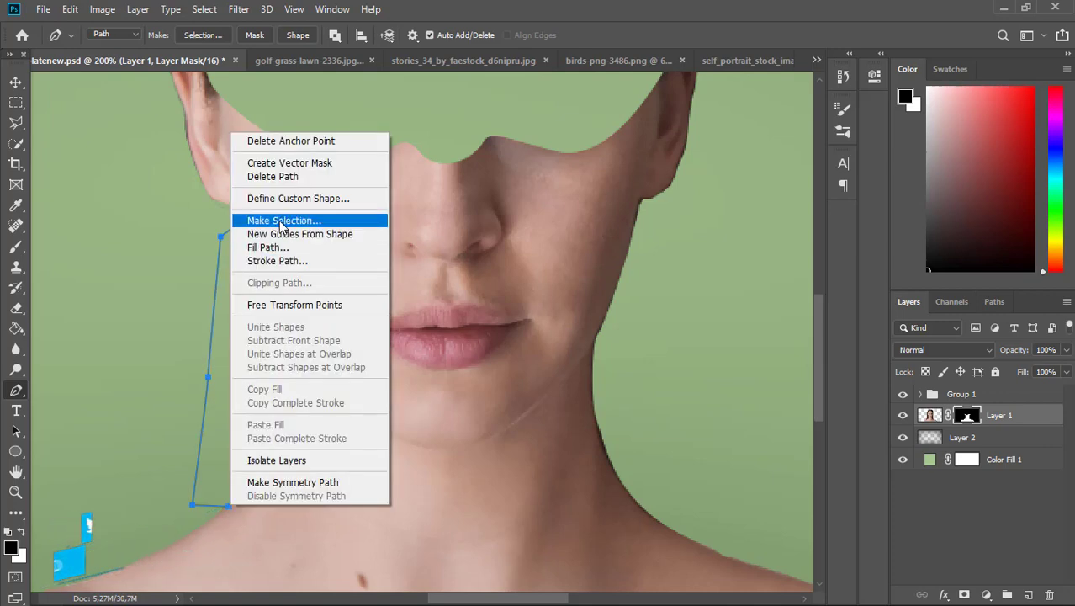
- Turn the left-neck outline into a selection and paint it out on the mask with a 25 px brush
click(287, 218)
click(620, 142)
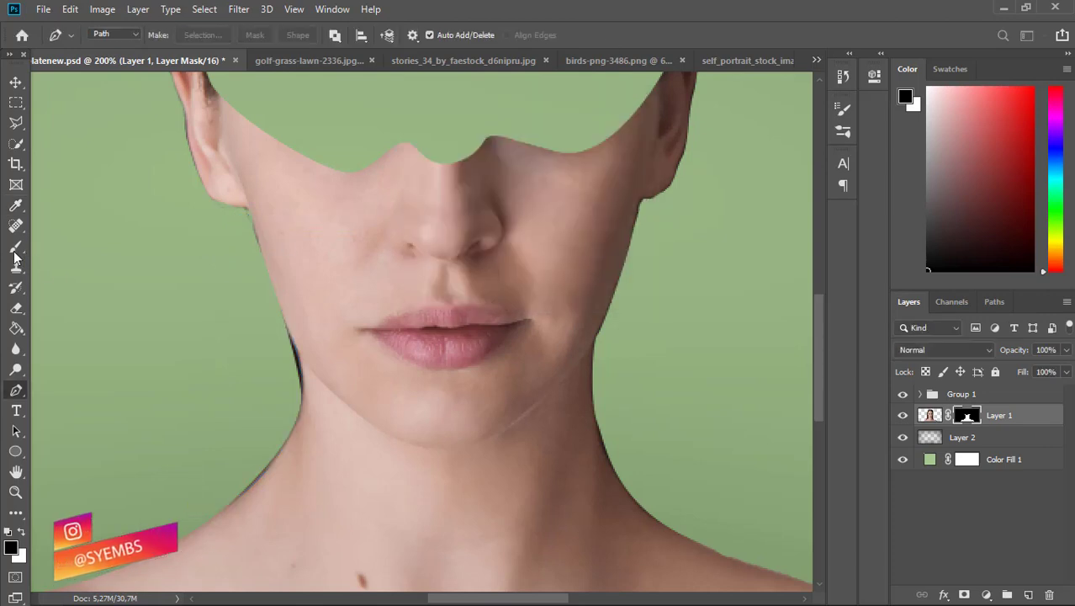
key(b)
key(bracketright)
key(bracketright)
key(bracketright)
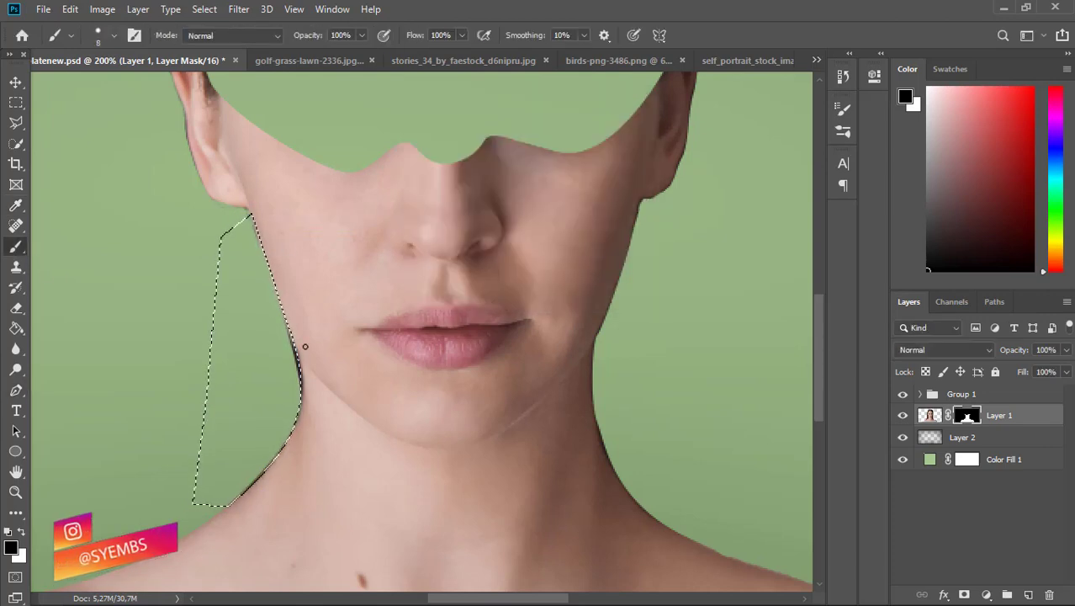
key(bracketright)
key(bracketright)
key(bracketright)
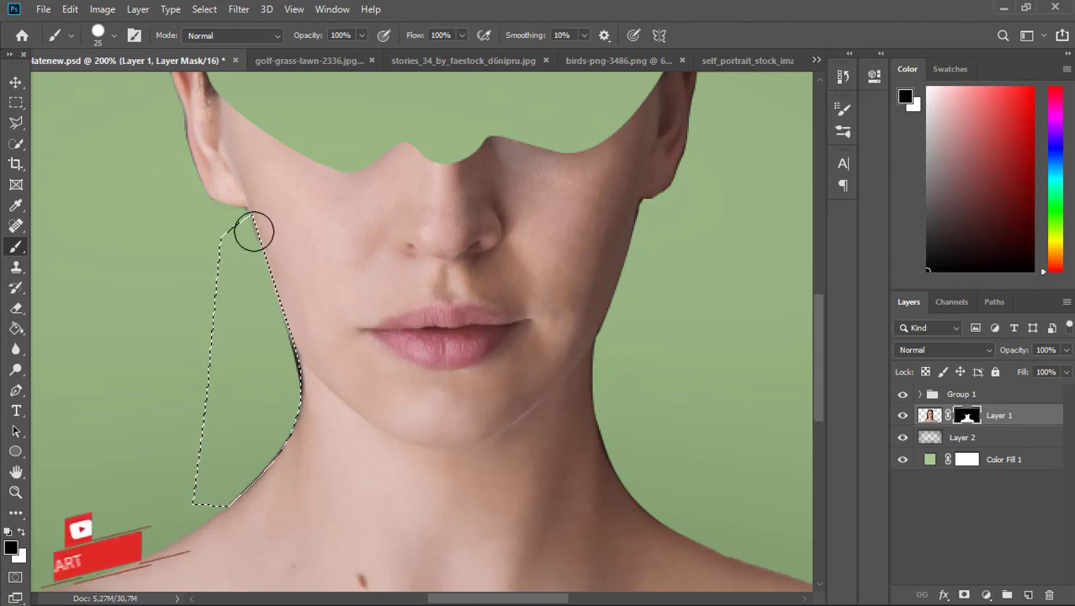
drag(254, 230, 220, 509)
key(ctrl+d)
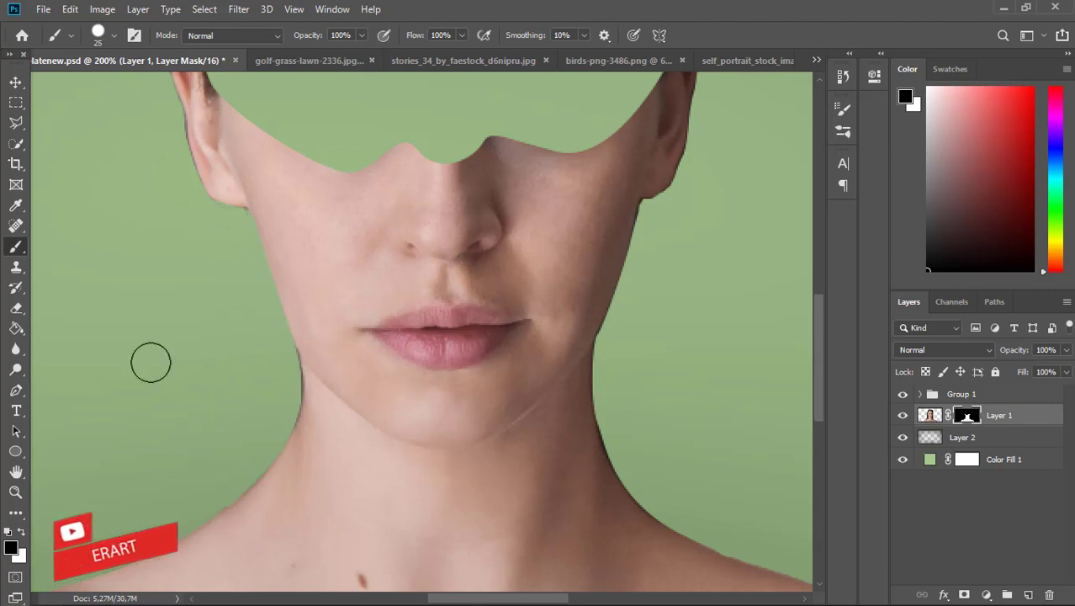
- Outline the right neck fringe, make it a selection, and mask it out
click(16, 391)
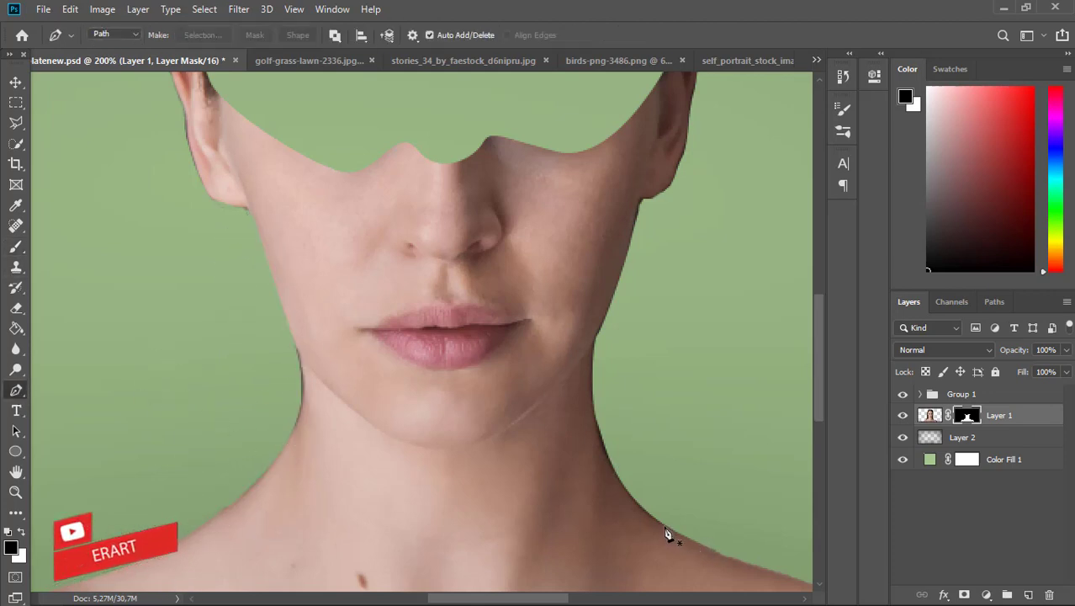
click(664, 526)
drag(599, 431, 592, 380)
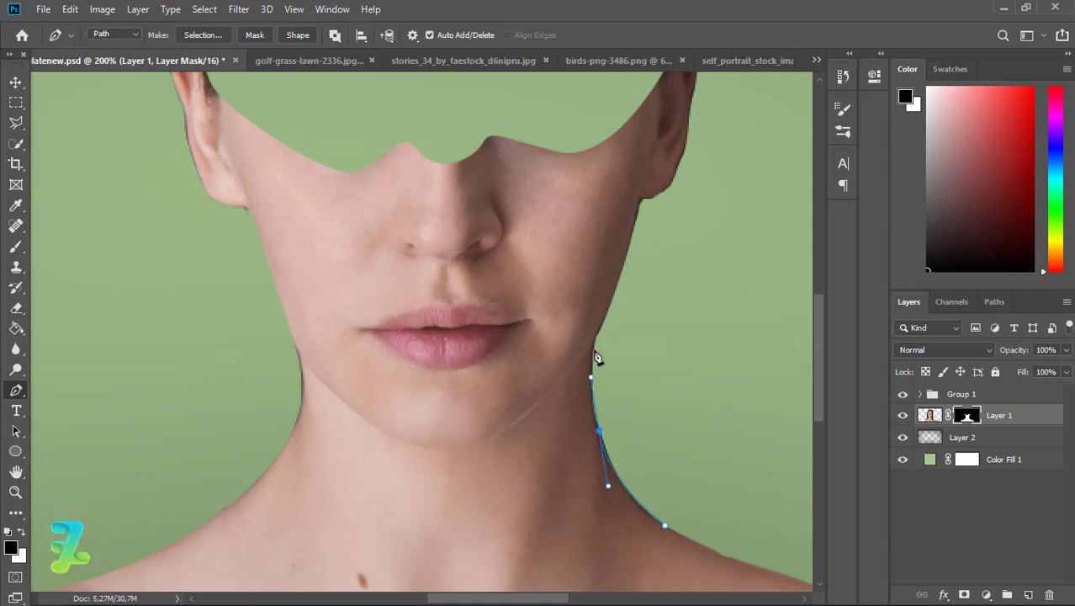
drag(610, 311, 669, 424)
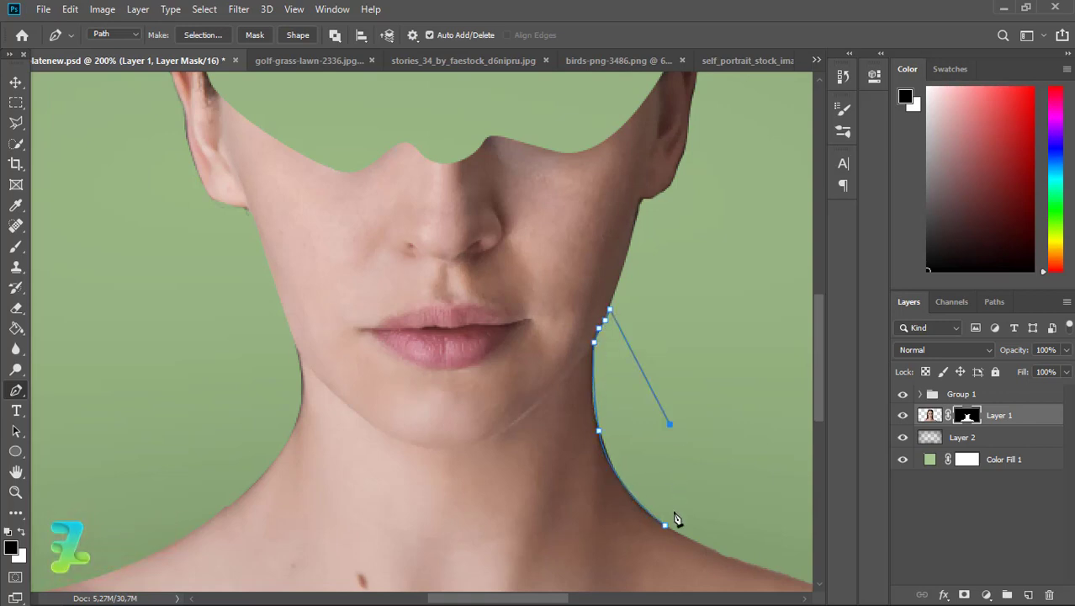
click(666, 529)
right_click(666, 532)
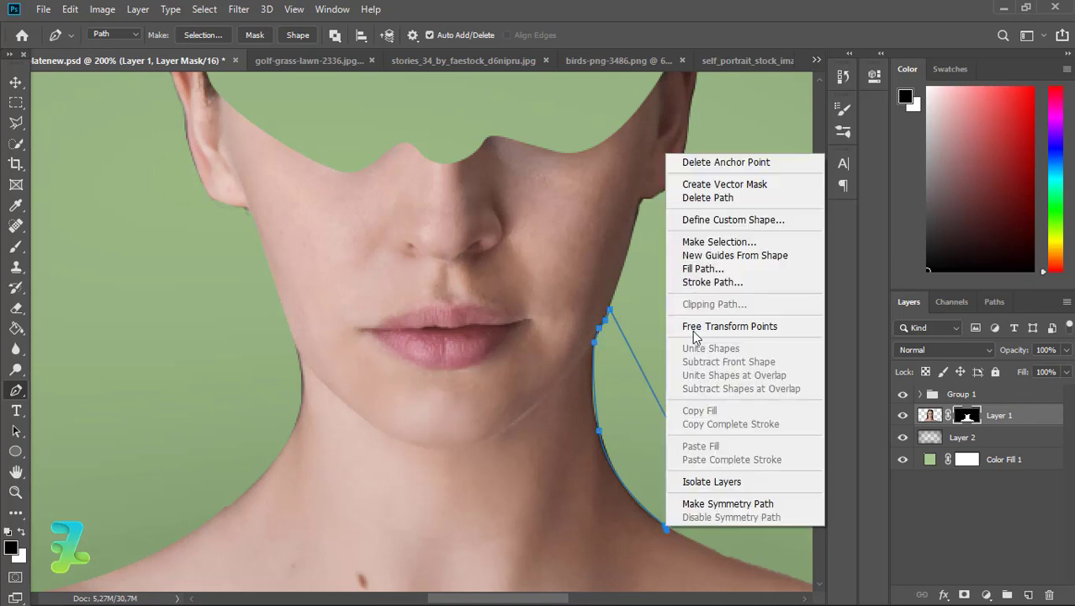
click(711, 243)
key(Return)
key(b)
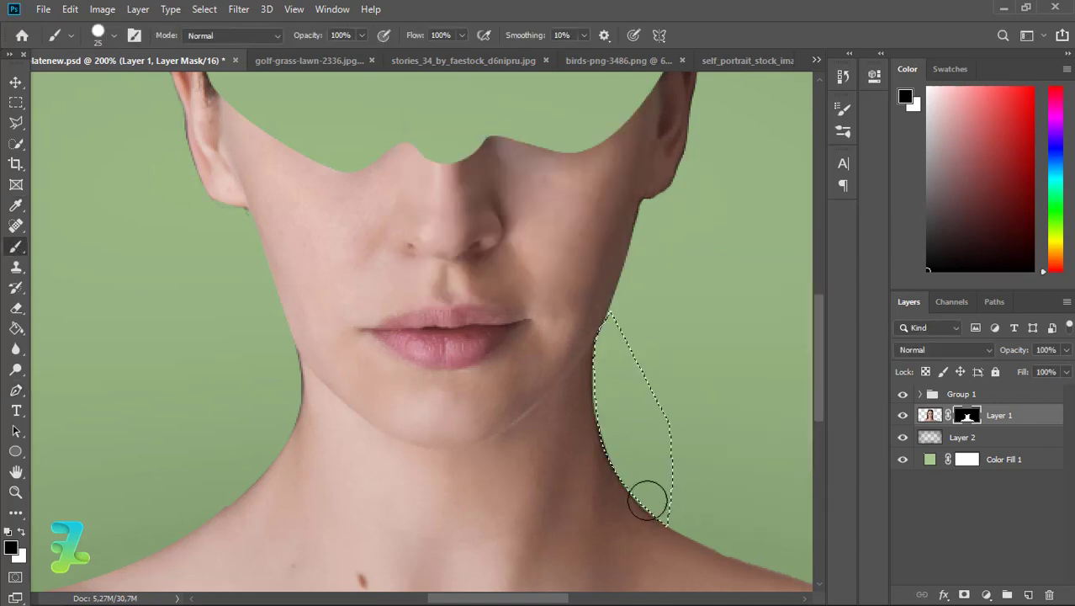
key(ctrl+d)
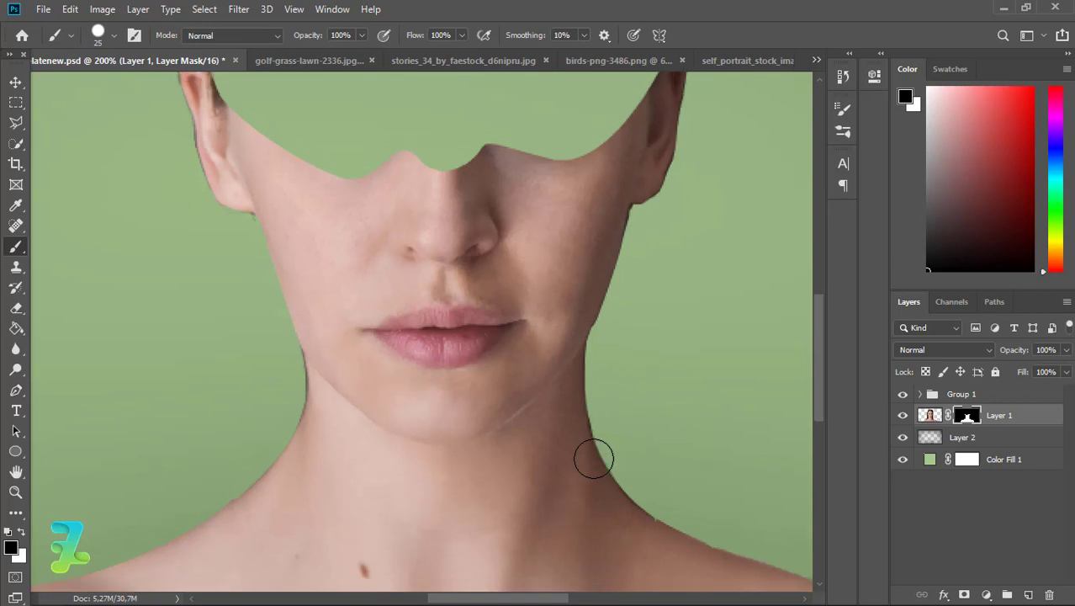
- Trim the left ear's outer edge on the mask and add a new empty layer above Layer 2
key(ctrl+minus)
key(ctrl+minus)
key(ctrl+minus)
key(ctrl+plus)
key(ctrl+plus)
key(ctrl+plus)
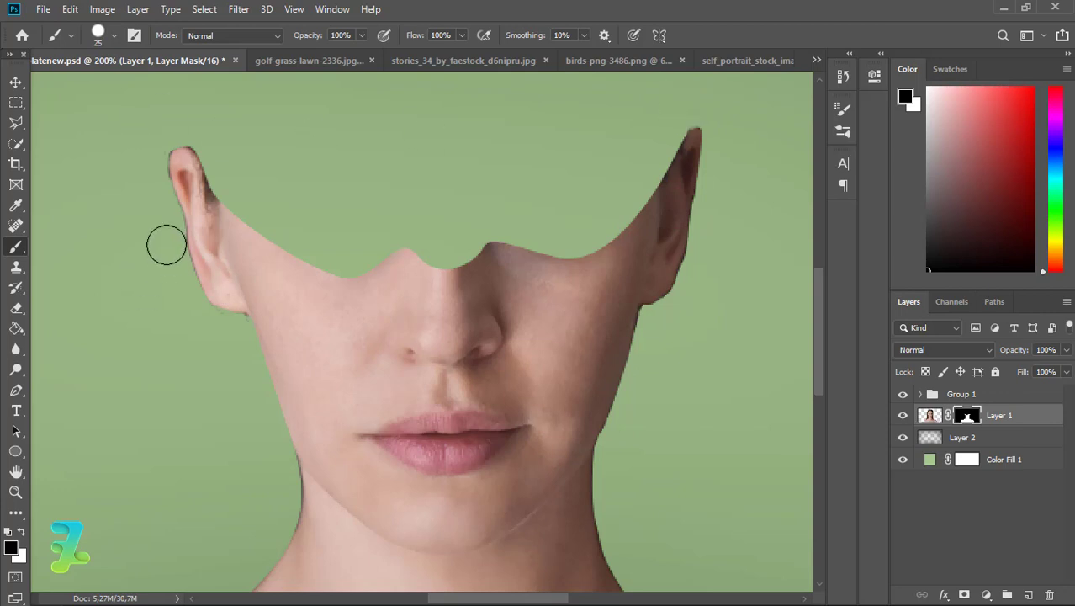
drag(166, 243, 150, 153)
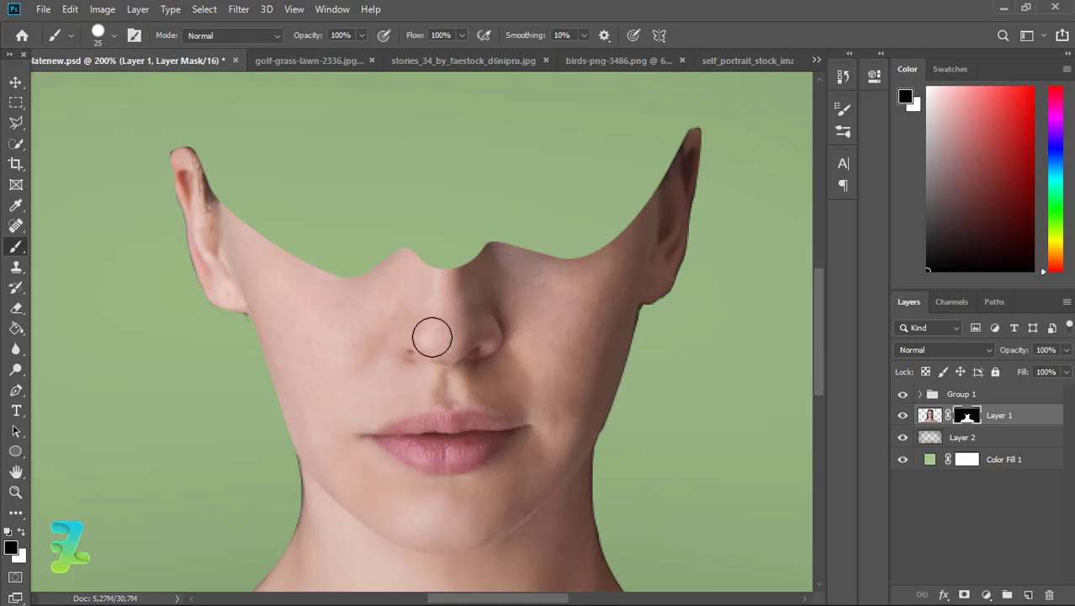
click(937, 444)
click(1028, 595)
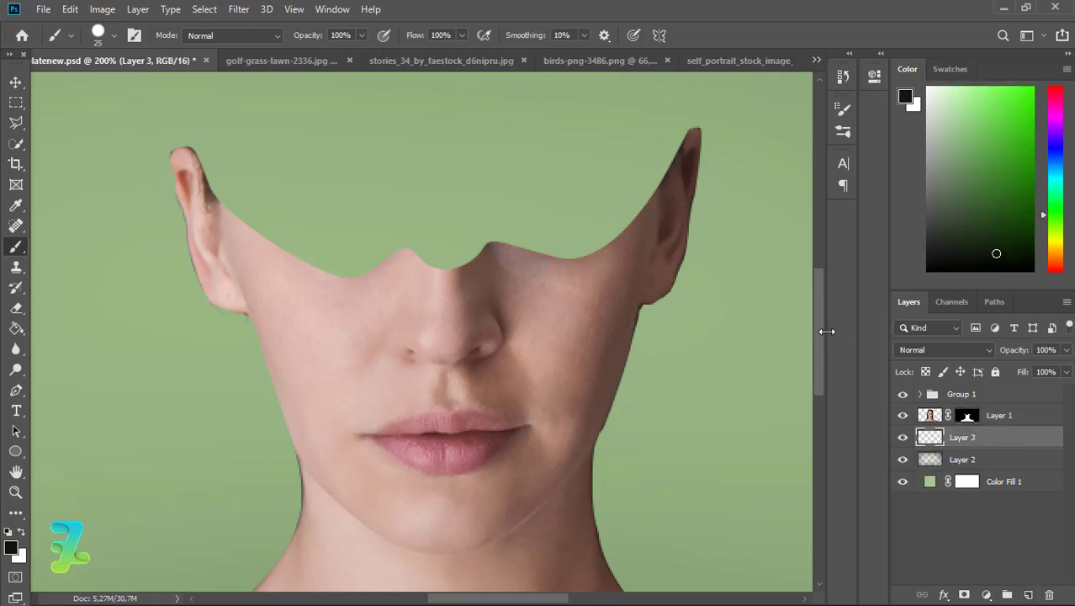
- Draw a pen outline from the left ear arcing over the head to the right ear and along the lower face
scroll(595, 270, up, 2)
click(16, 389)
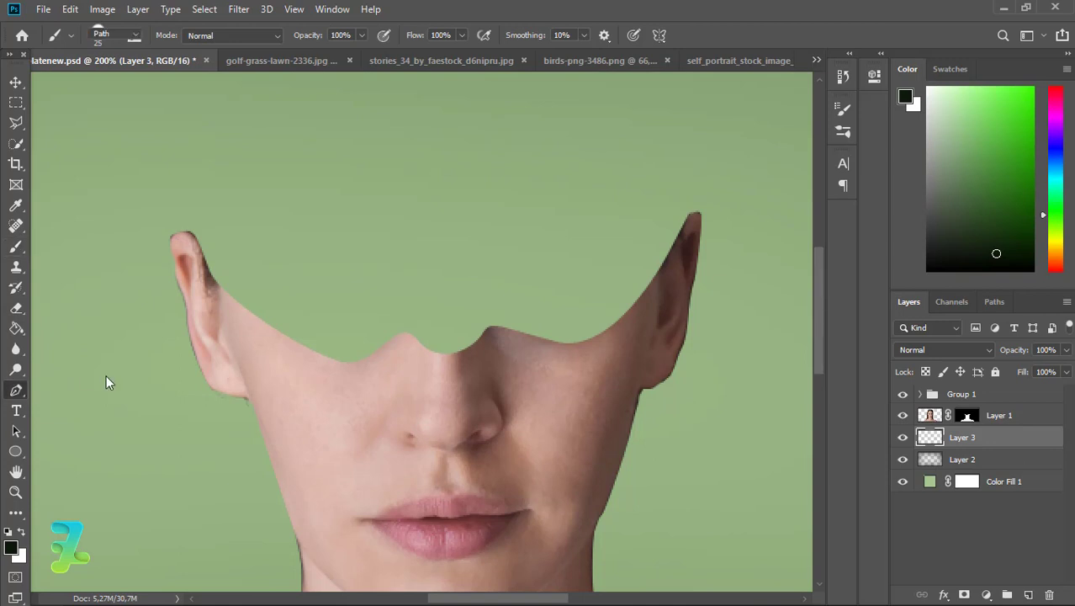
click(203, 259)
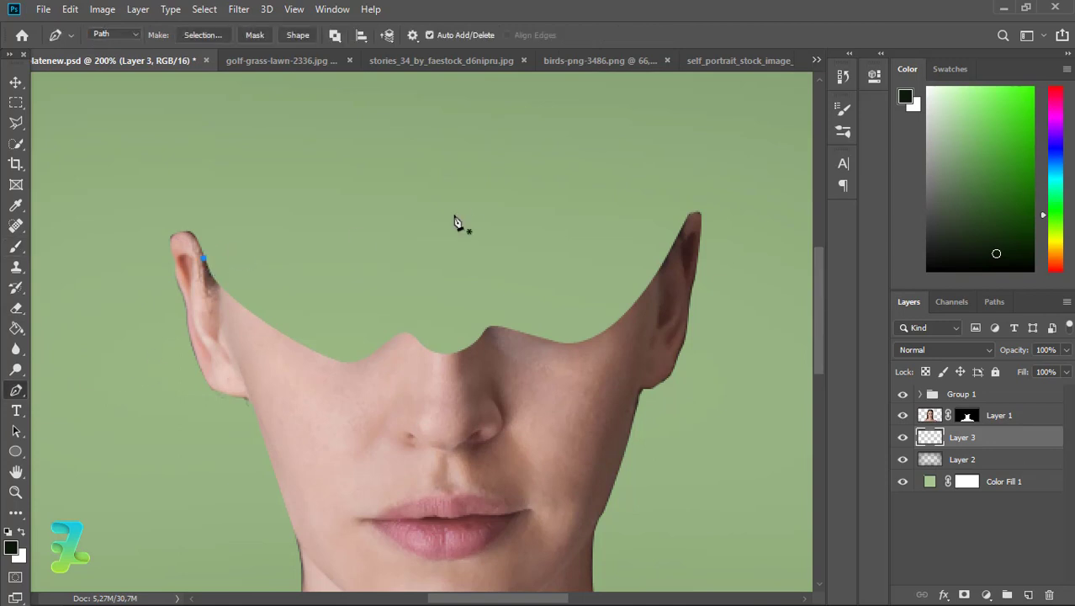
click(274, 427)
click(206, 265)
drag(677, 271, 759, 367)
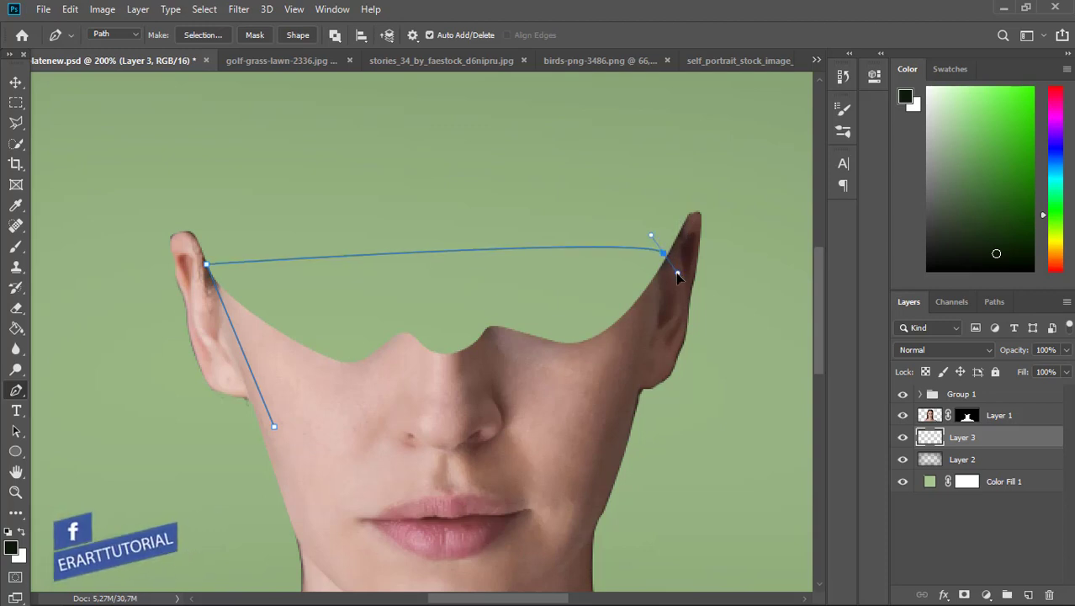
key(ctrl+z)
drag(376, 196, 500, 188)
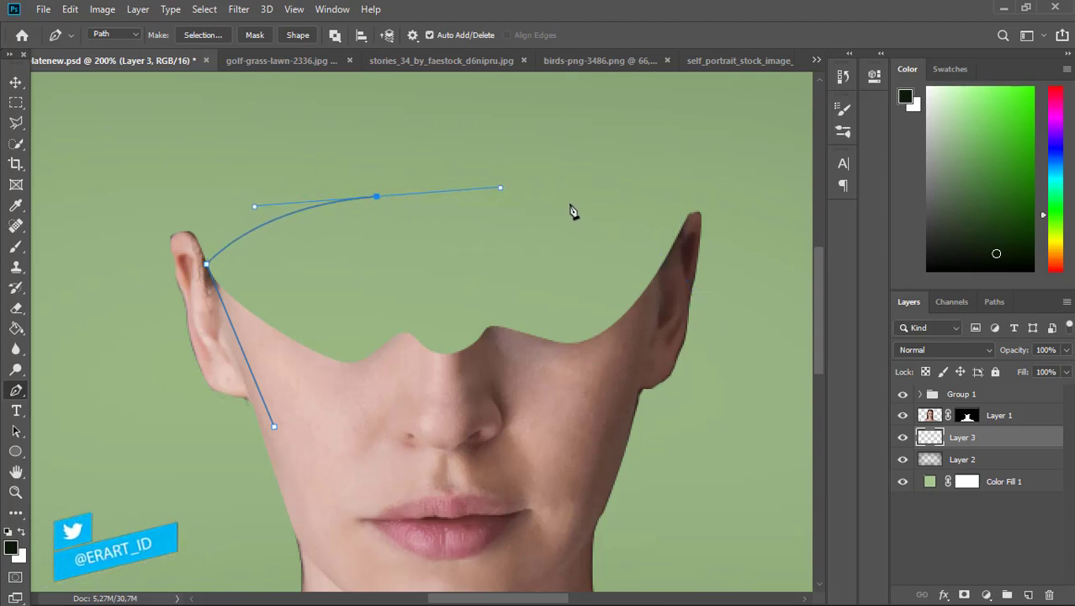
drag(570, 203, 606, 217)
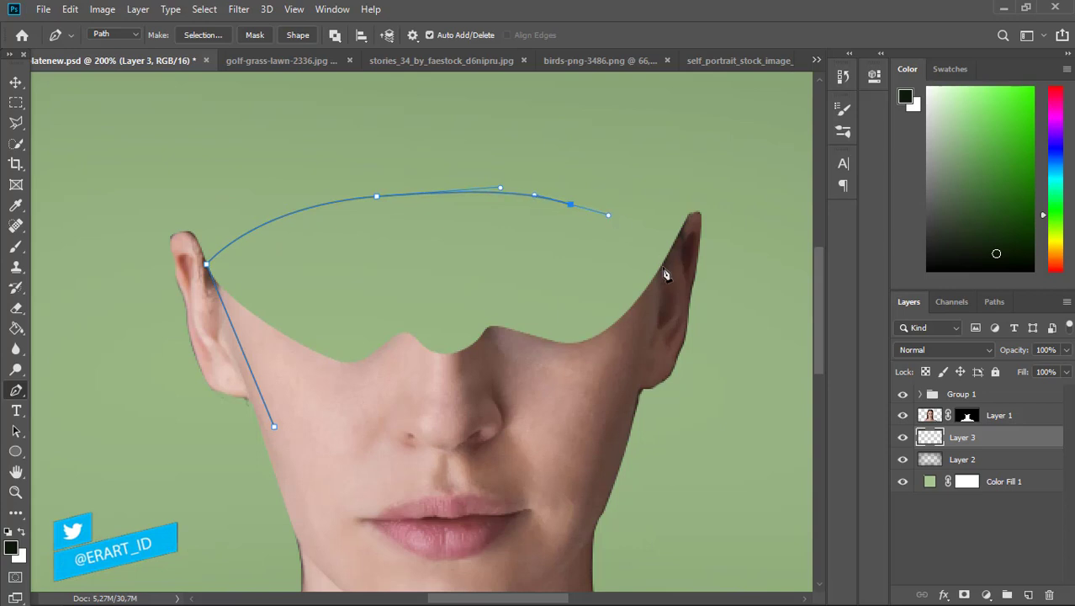
drag(663, 270, 657, 307)
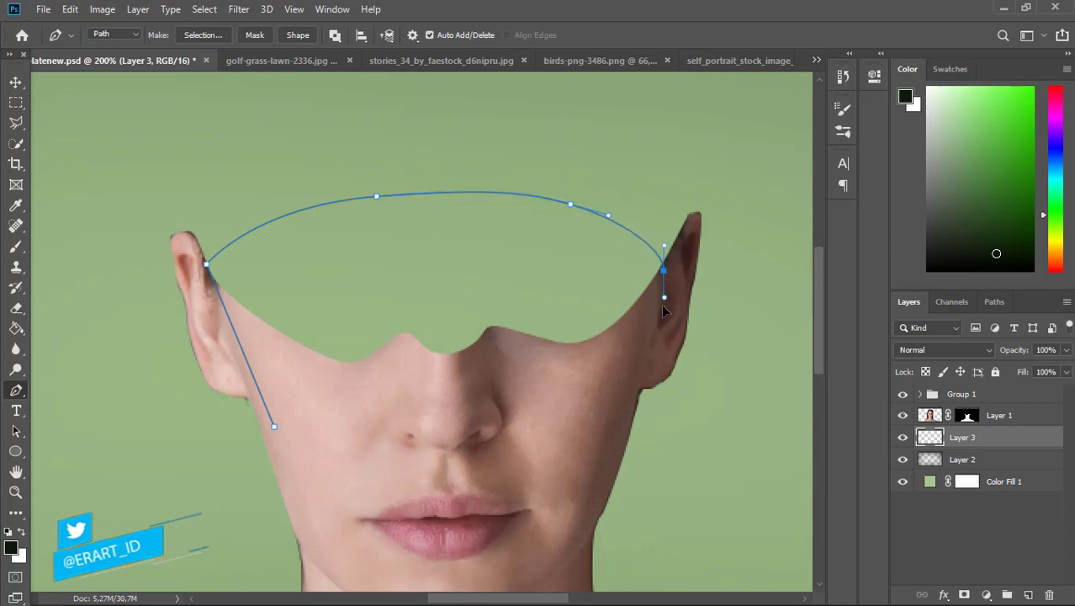
click(523, 409)
click(381, 443)
click(338, 439)
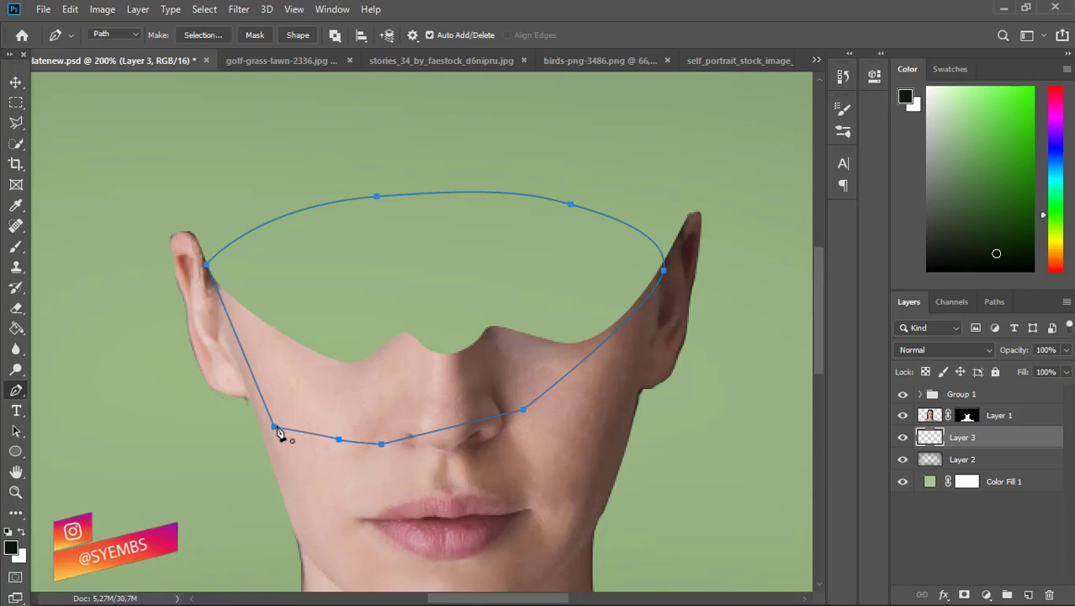
- Check the Stroke Path settings, dismiss them, and undo an accidental path deletion
right_click(276, 427)
click(370, 179)
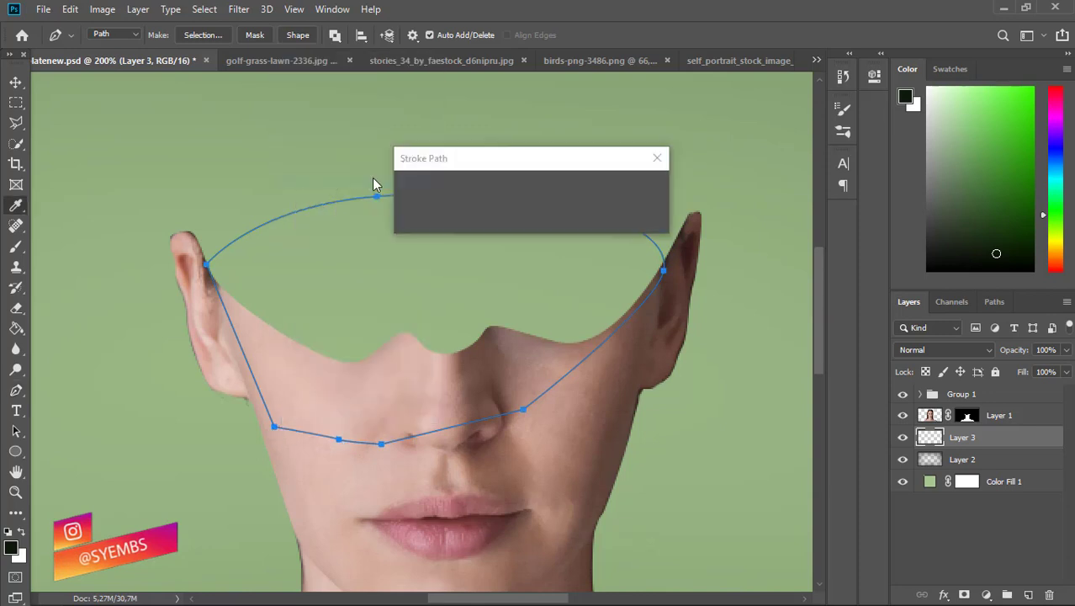
click(543, 183)
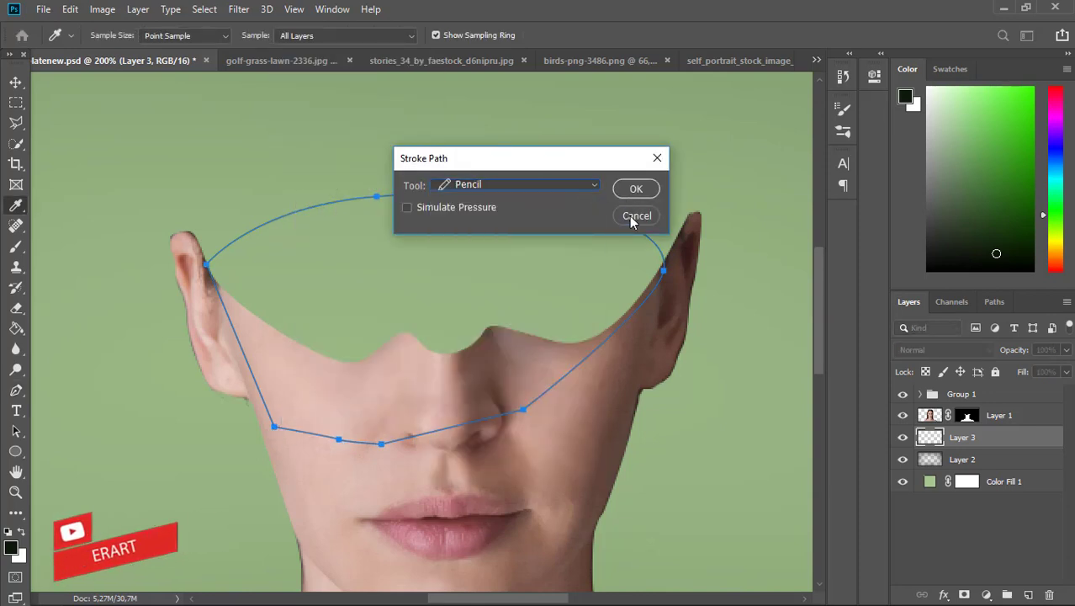
key(Return)
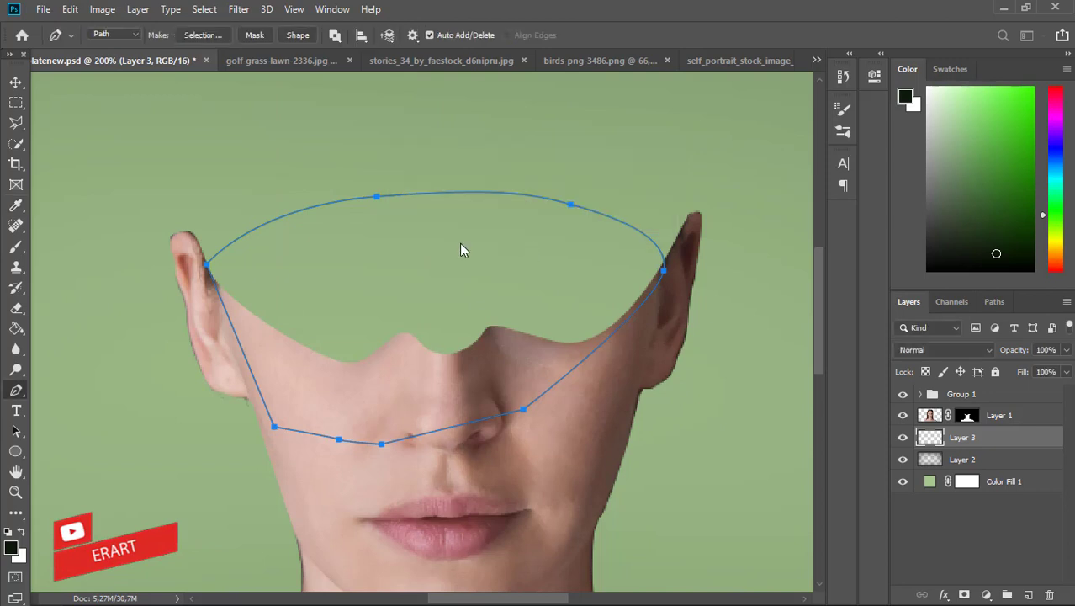
right_click(458, 246)
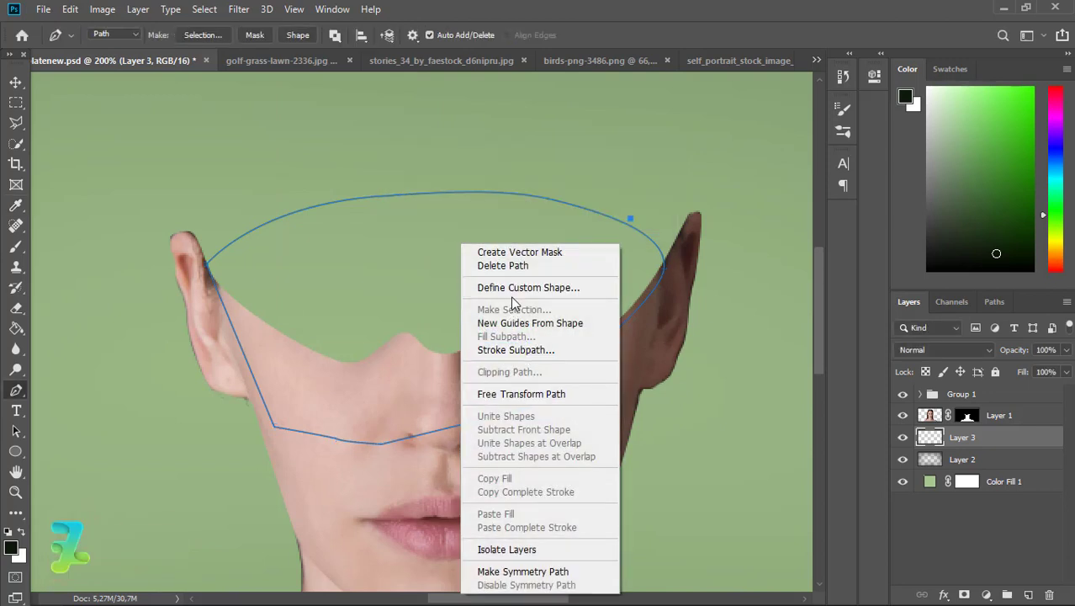
click(406, 255)
right_click(409, 255)
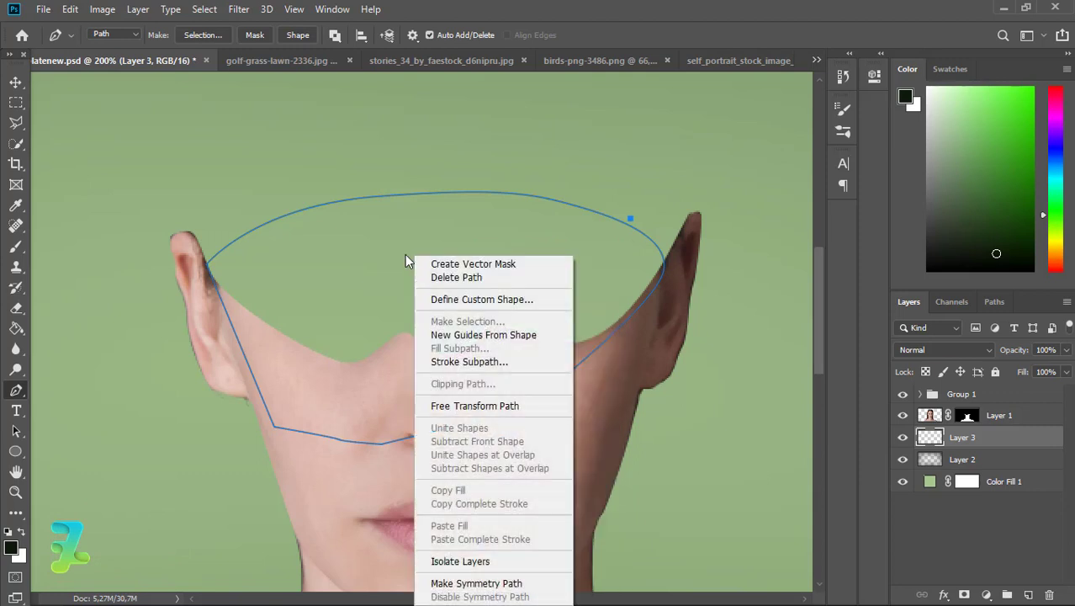
click(454, 276)
key(ctrl+z)
- Fill the path with Color 000000 on Layer 3, then delete the path
right_click(452, 219)
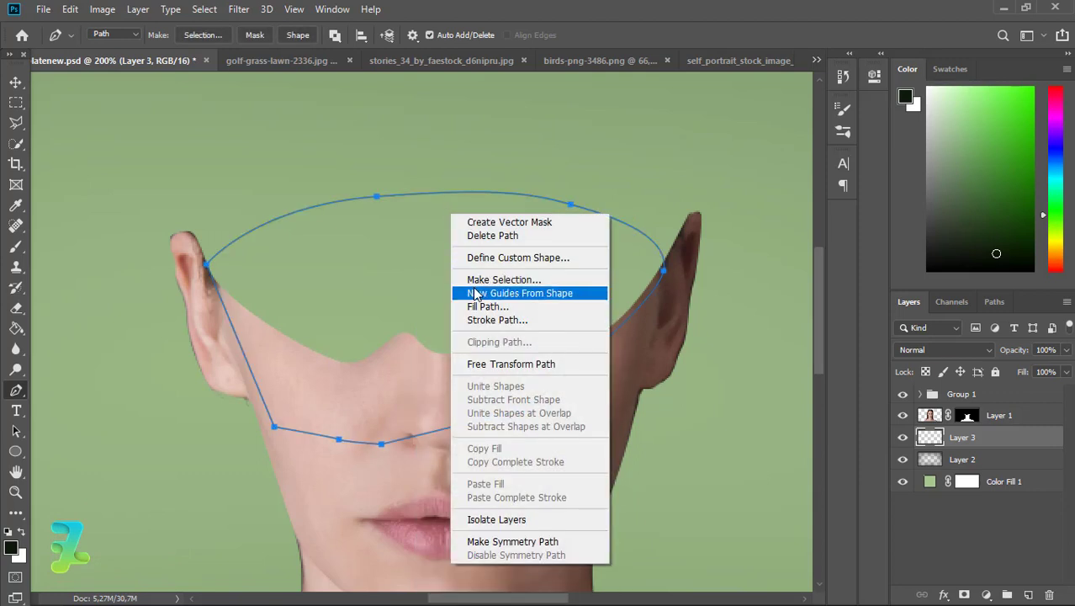
click(478, 305)
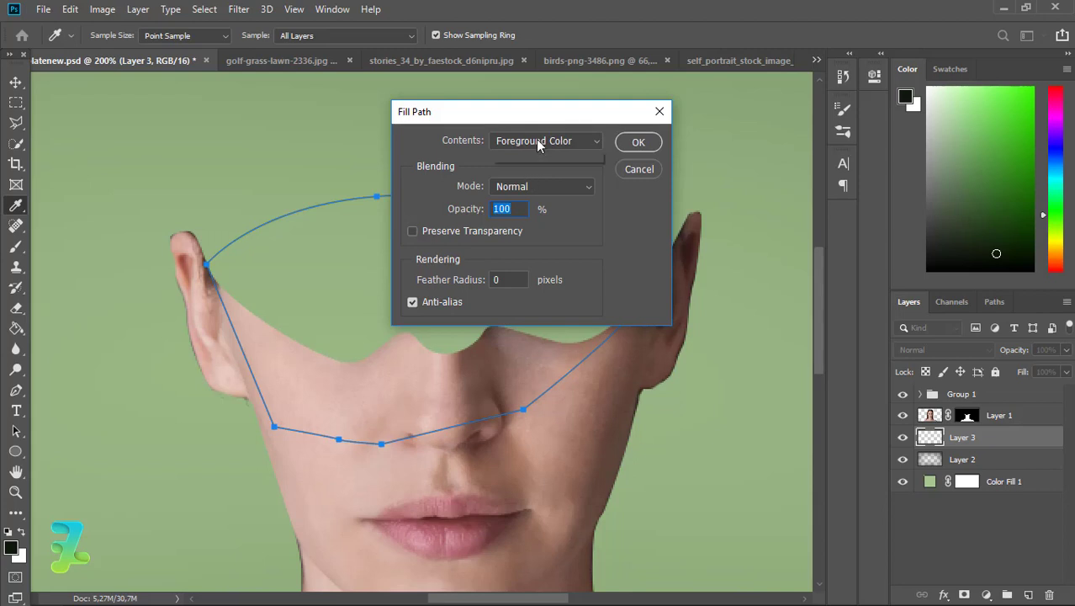
click(538, 141)
click(535, 180)
drag(521, 278, 503, 284)
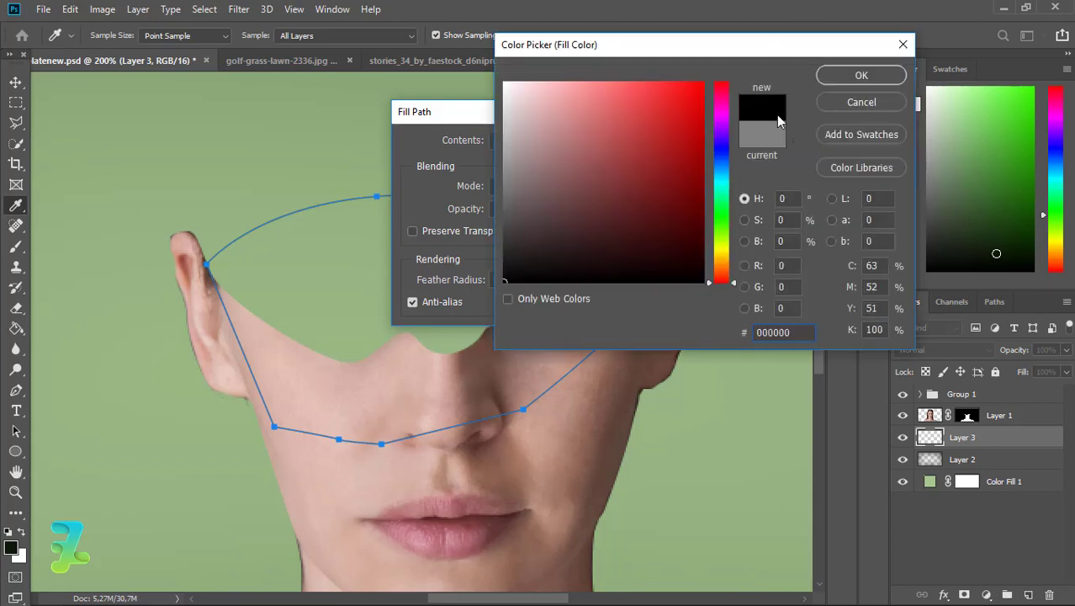
click(833, 80)
click(636, 143)
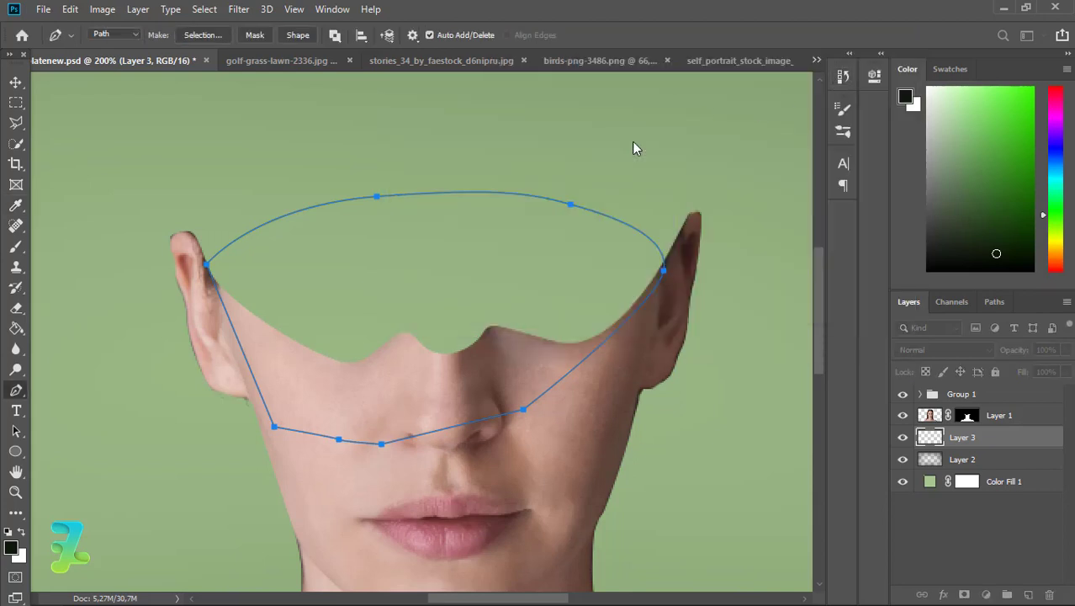
right_click(319, 279)
click(330, 280)
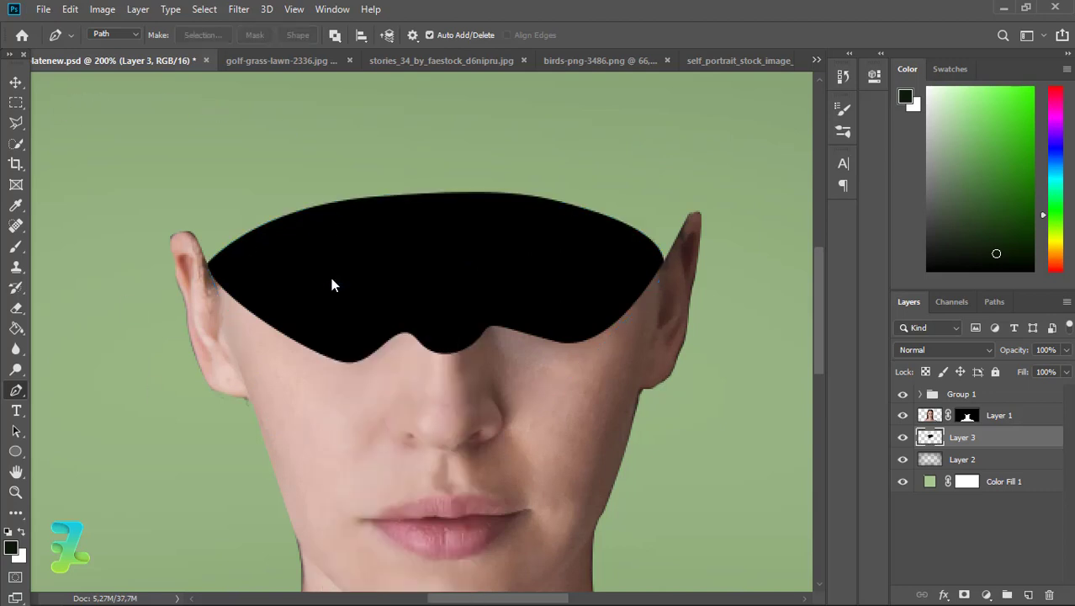
- On Layer 1's mask, make a selection from a pen path around the right ear tip
key(alt+bracketright)
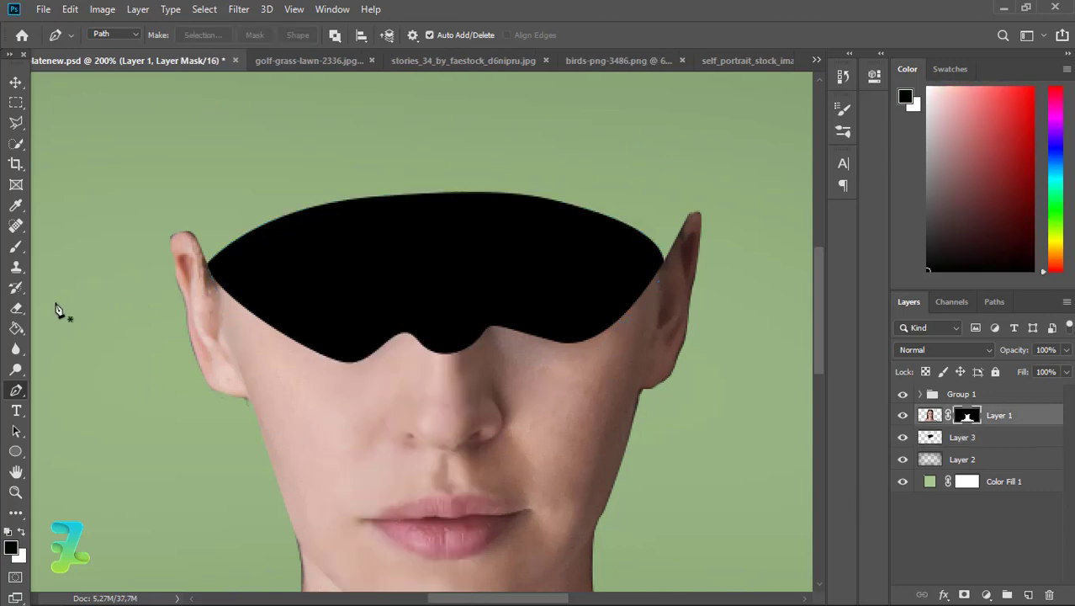
click(665, 263)
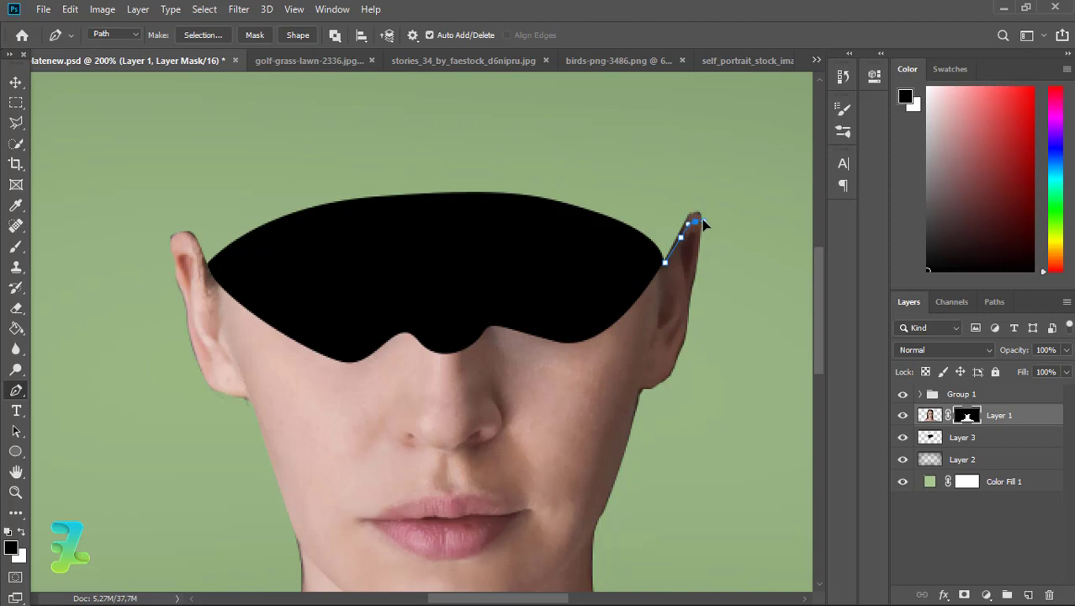
drag(710, 250, 715, 203)
right_click(666, 266)
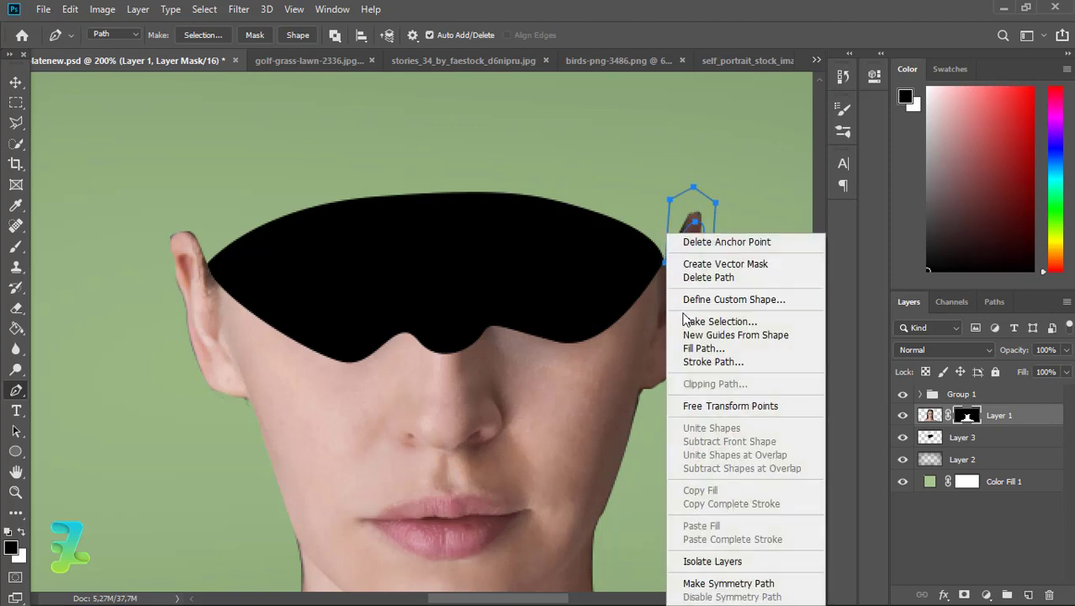
key(Escape)
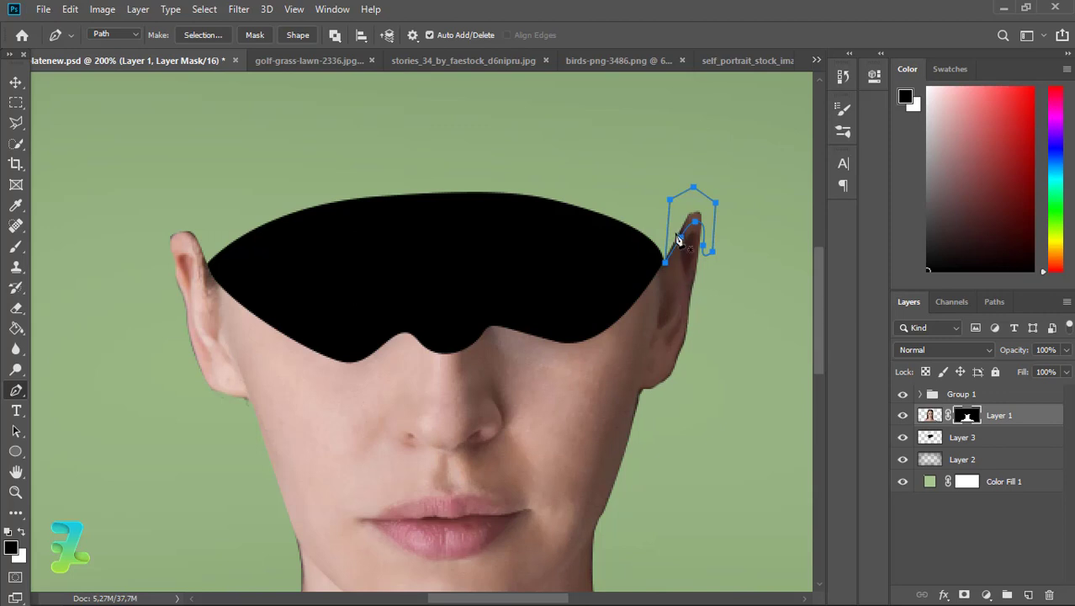
right_click(678, 240)
click(699, 294)
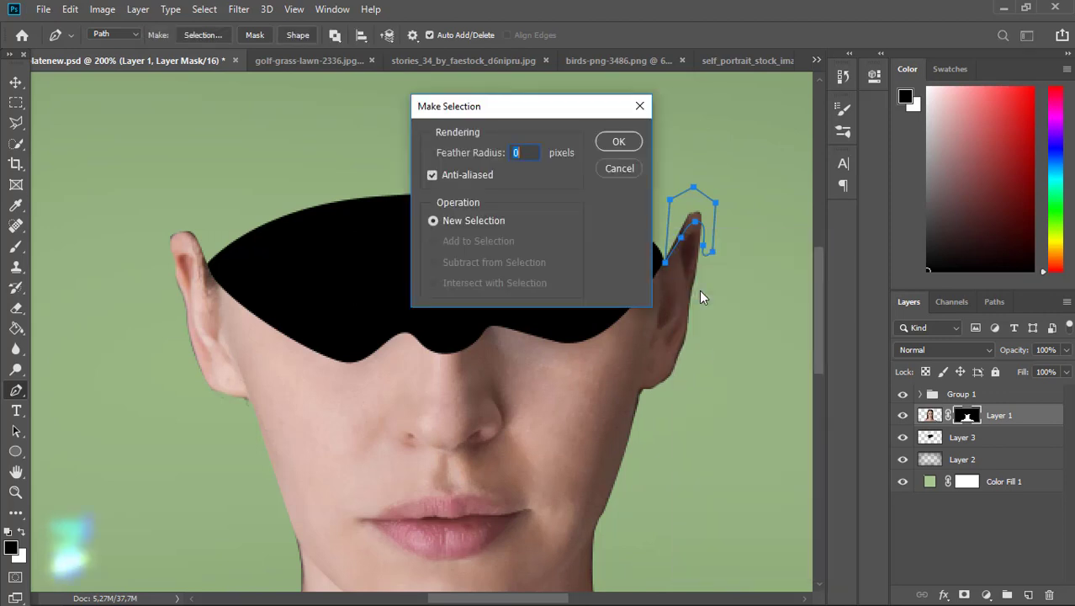
key(Return)
- Paint the ear tip back in white, deselect, and shrink the brush to 7 px
click(16, 246)
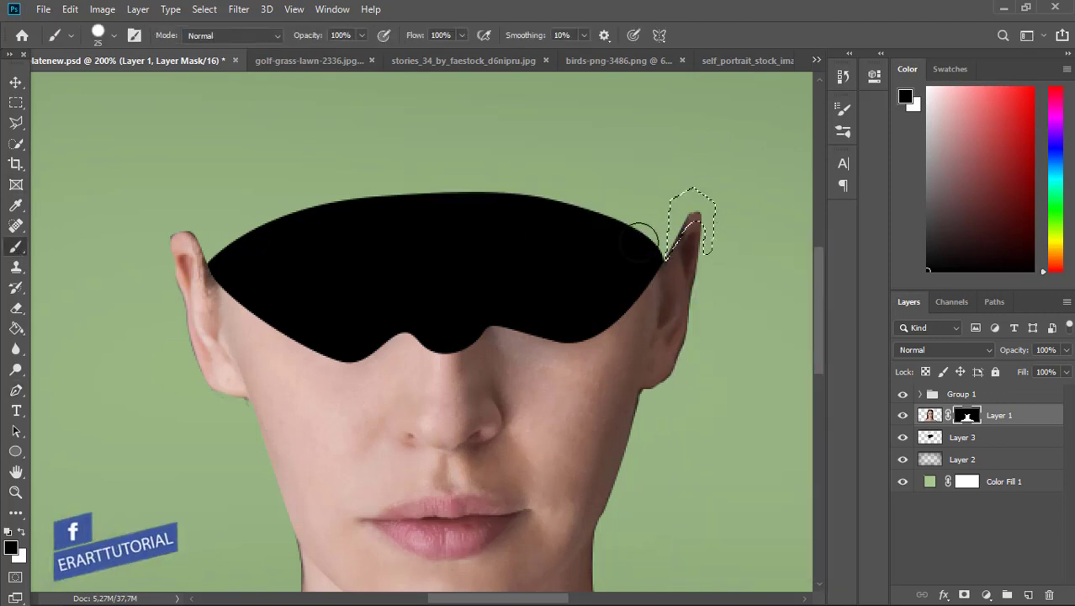
key(x)
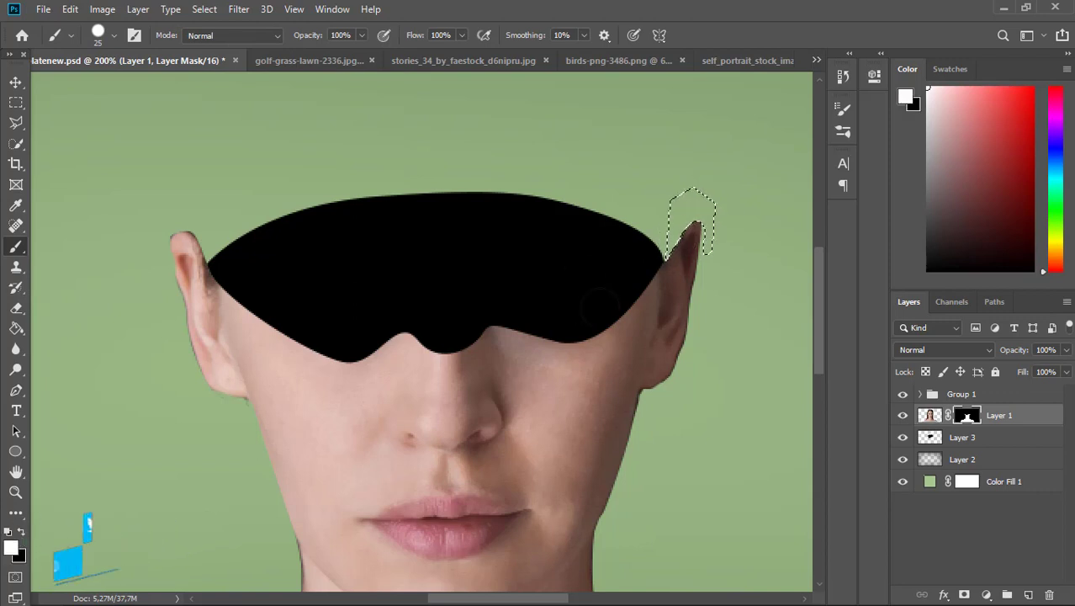
drag(720, 211, 686, 232)
key(x)
key(ctrl+d)
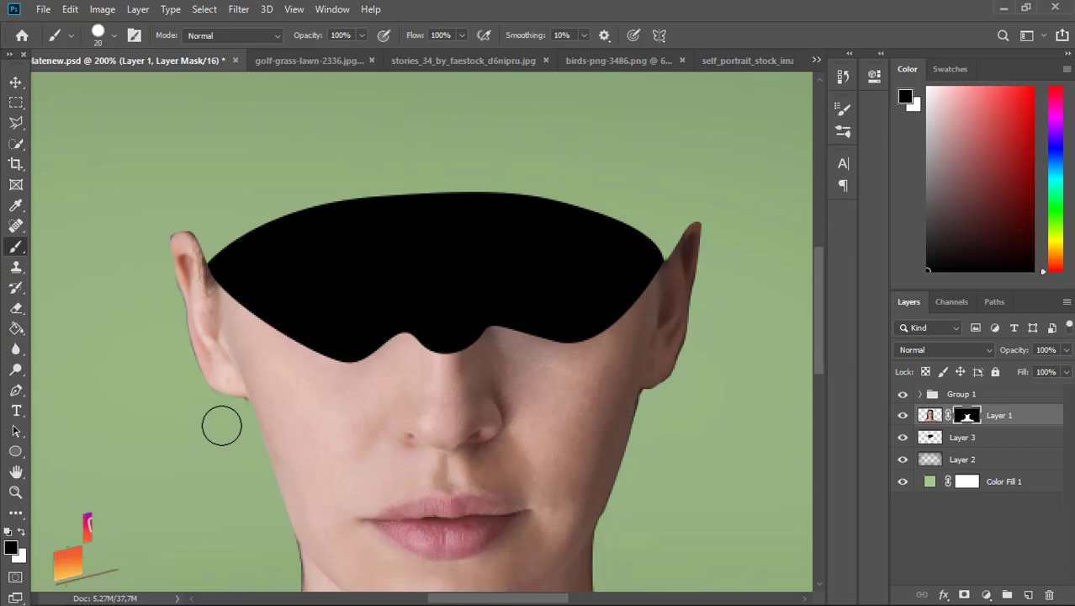
key(bracketleft)
key(bracketleft)
key(bracketleft)
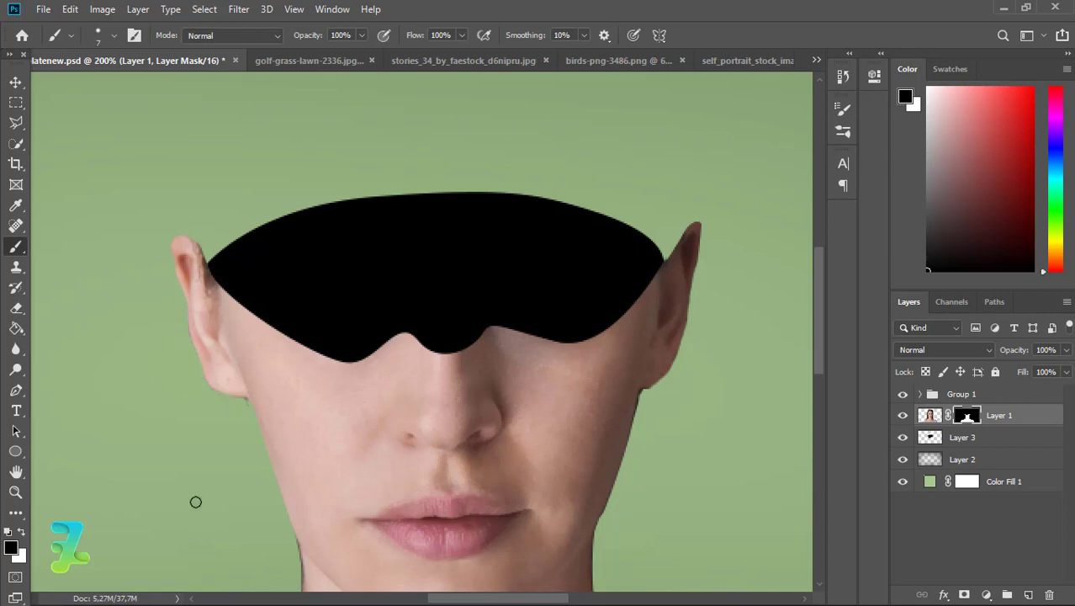
alt+scroll(421, 223, down, 3)
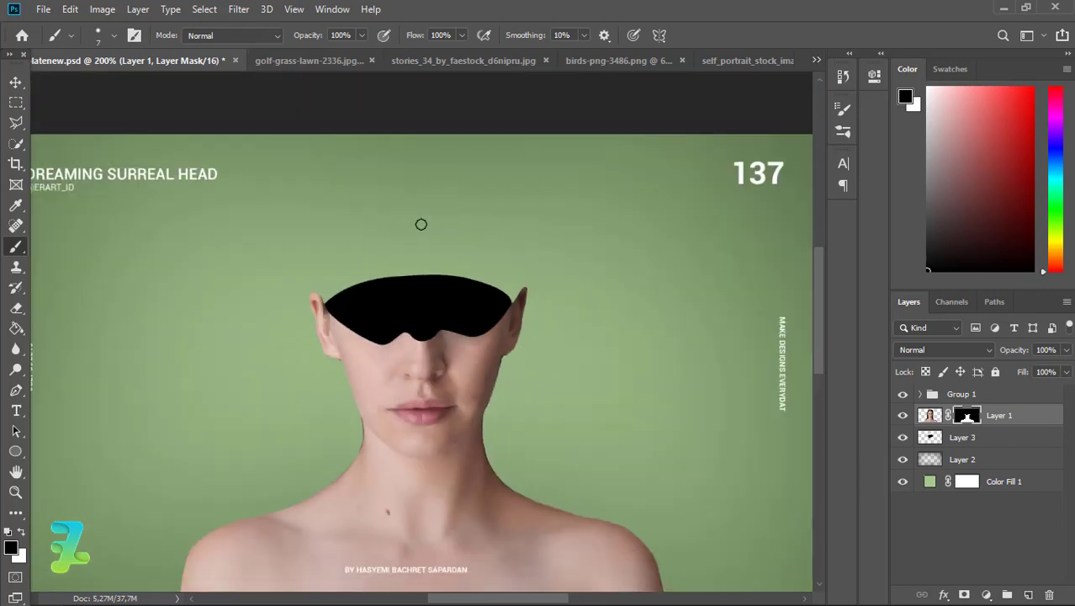
alt+scroll(420, 224, up, 1)
alt+scroll(440, 202, up, 1)
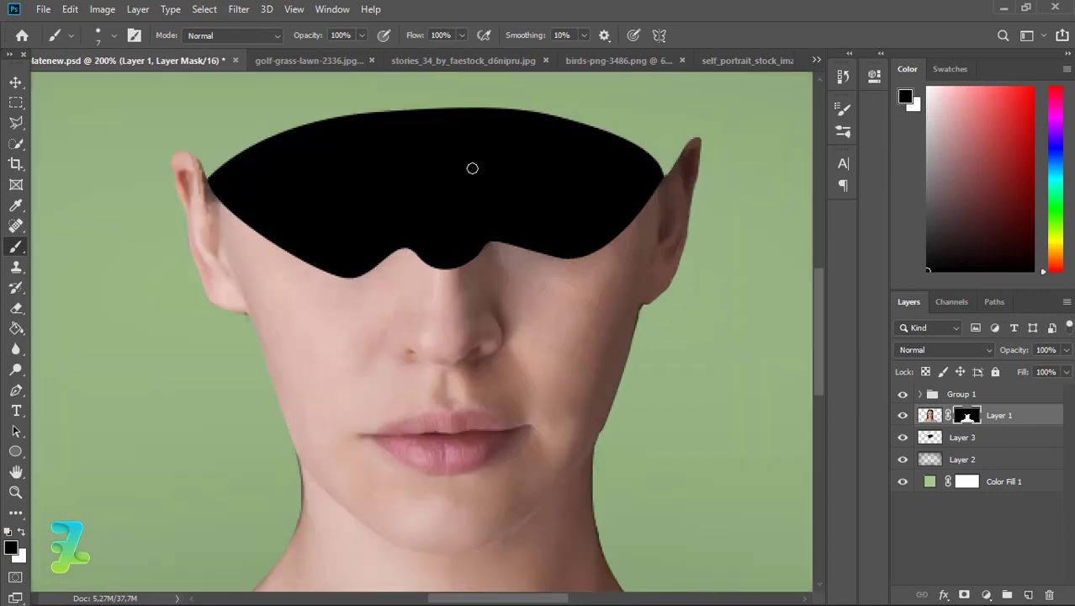
alt+scroll(522, 176, down, 1)
alt+scroll(470, 252, down, 1)
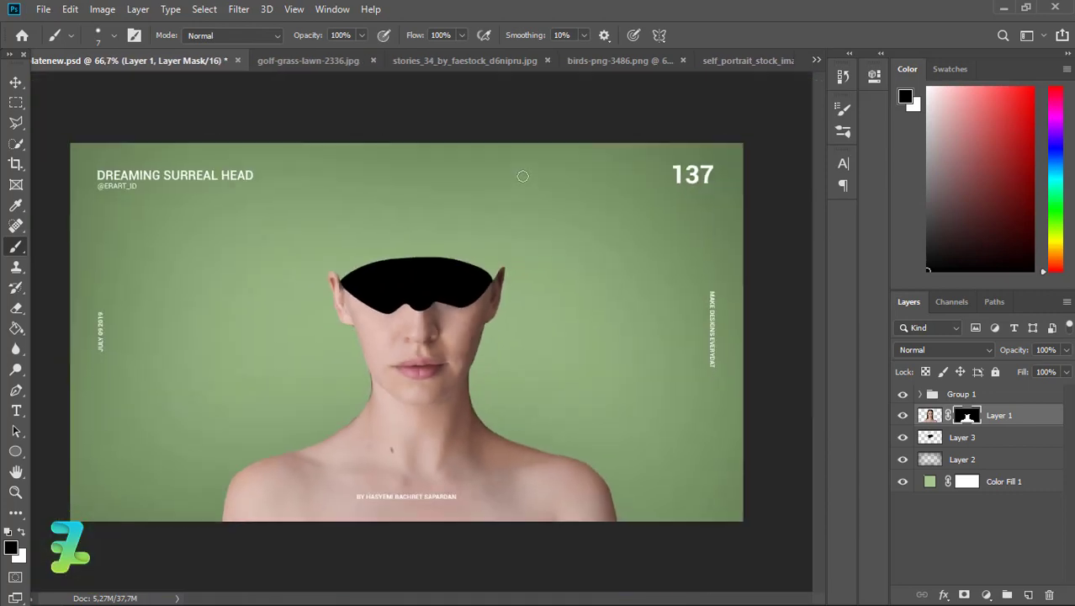
alt+scroll(428, 325, up, 1)
alt+scroll(396, 346, up, 1)
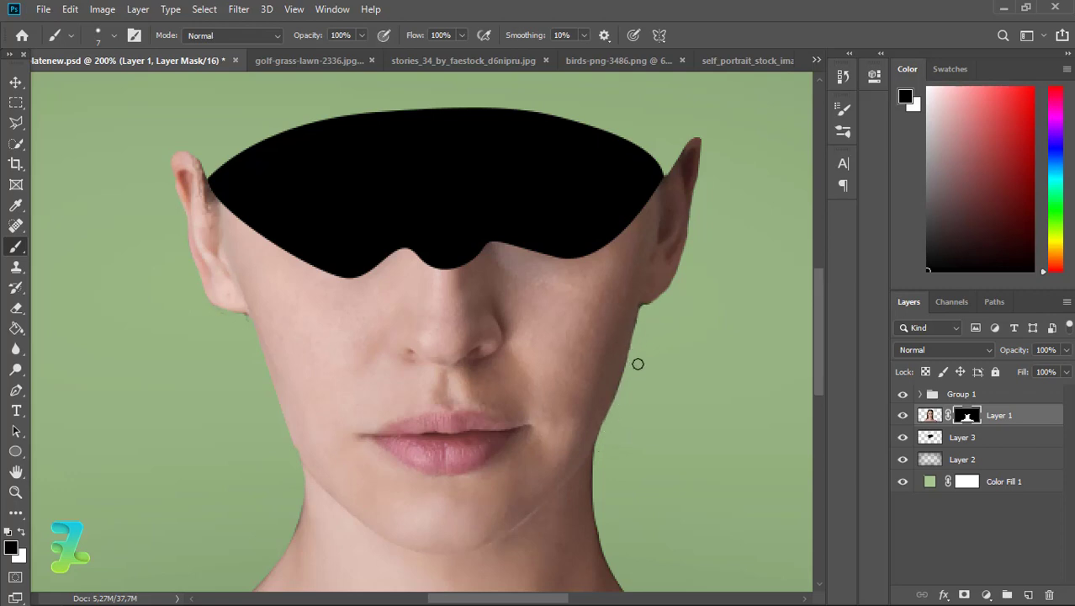
scroll(691, 484, down, 2)
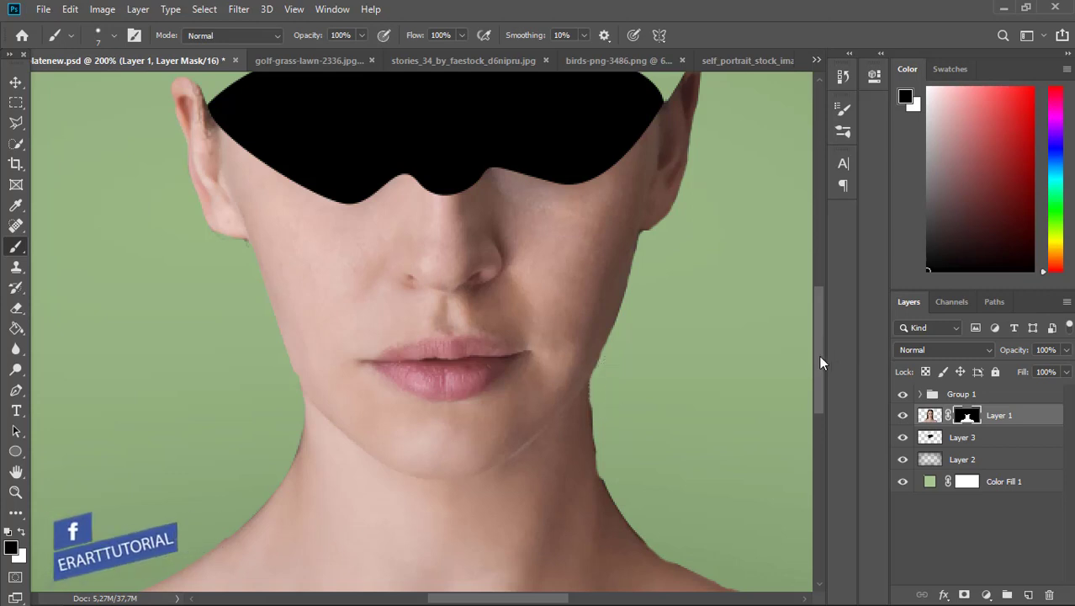
scroll(191, 353, down, 2)
- Trace a pen path from the shoulder up the neck's right edge into the green background
click(15, 389)
click(734, 526)
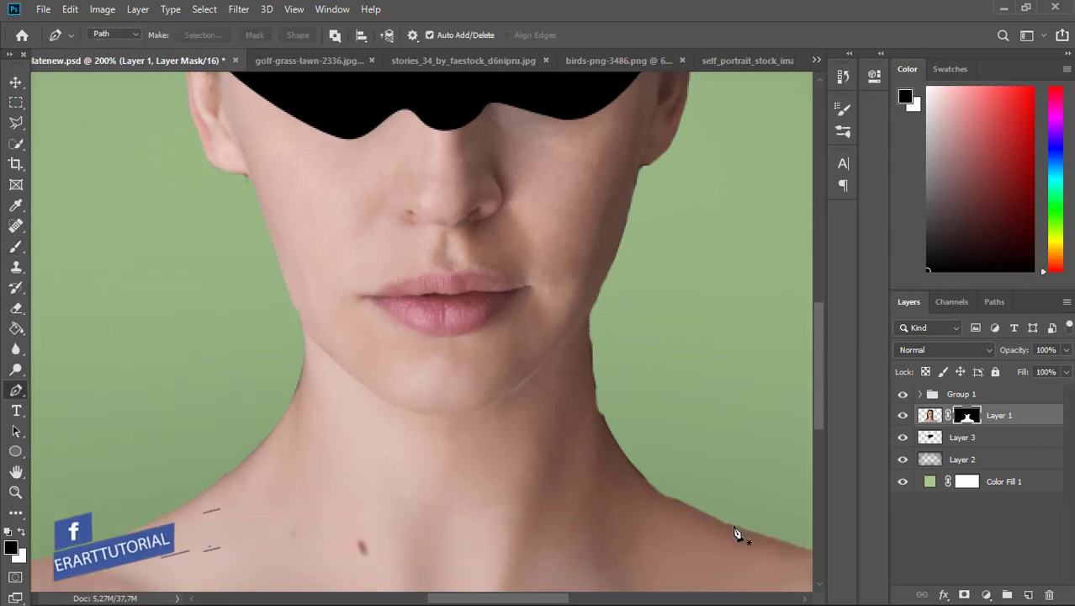
drag(600, 427, 589, 339)
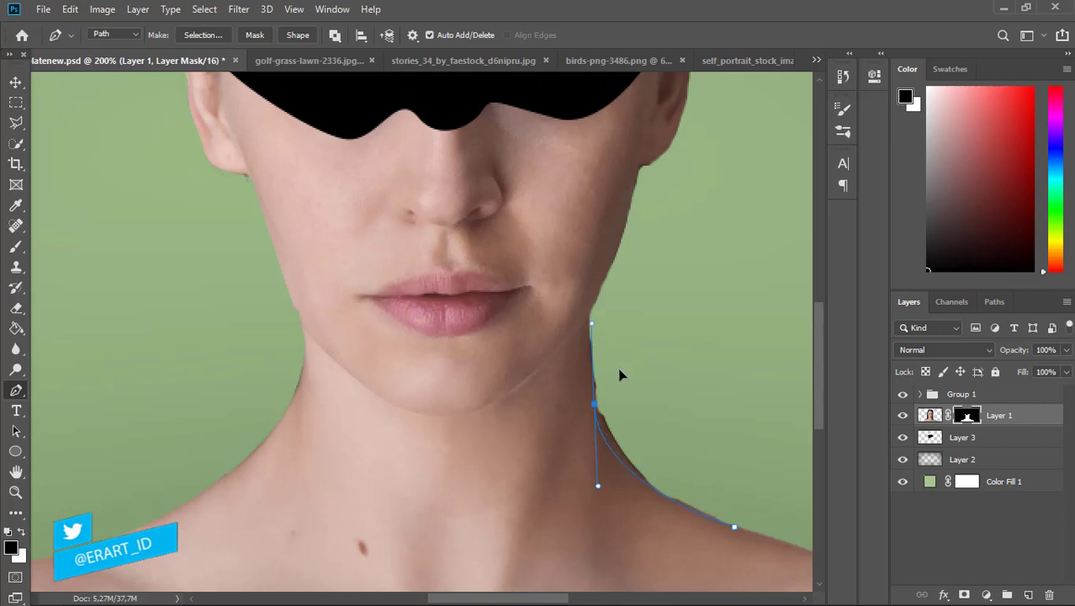
click(642, 476)
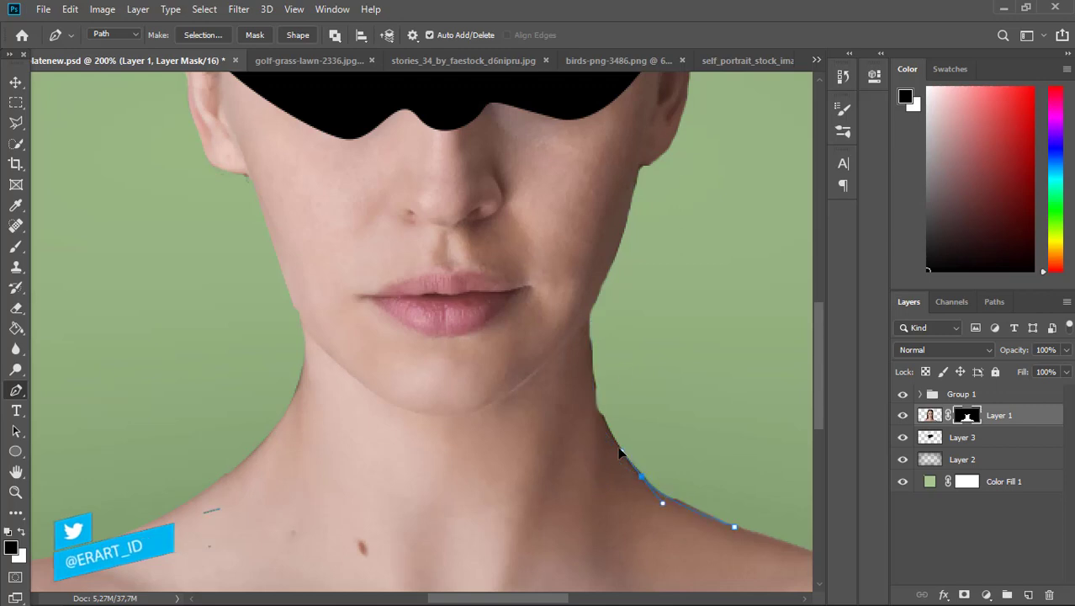
click(615, 442)
click(595, 395)
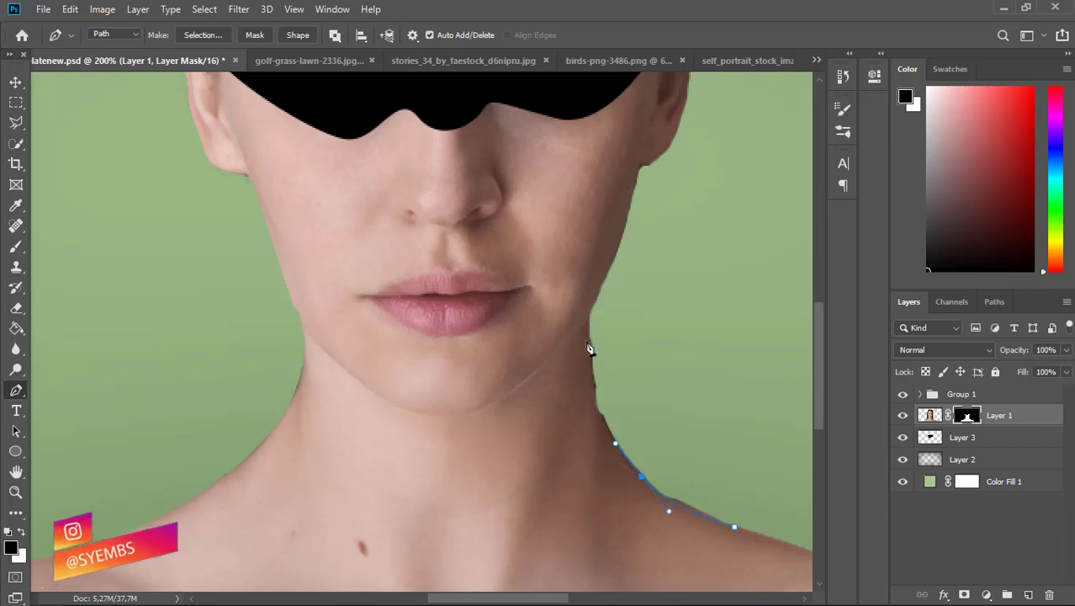
drag(586, 348, 587, 296)
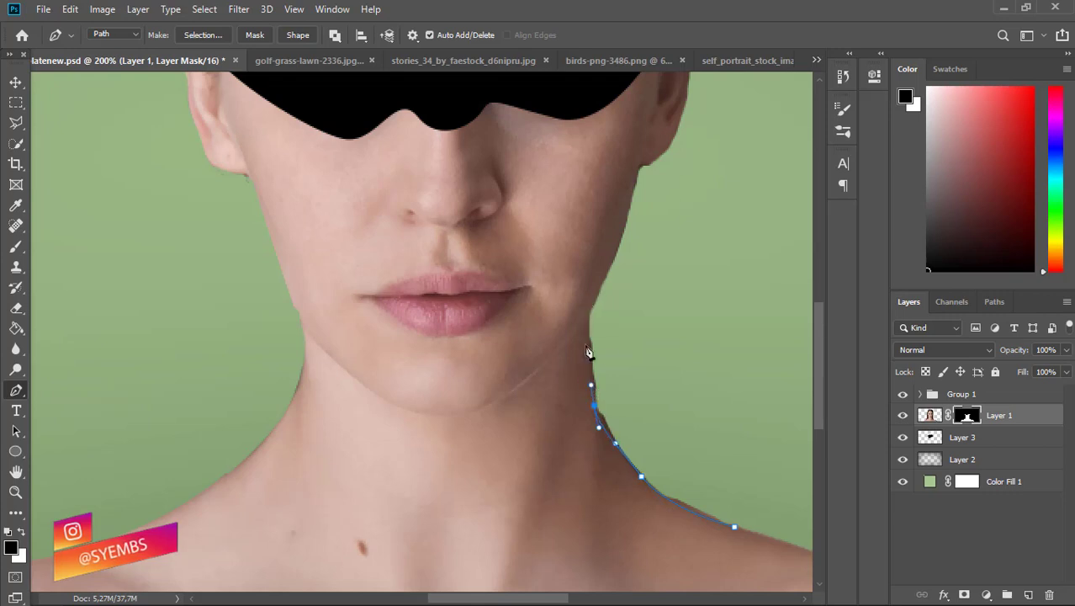
click(587, 318)
drag(710, 453, 721, 457)
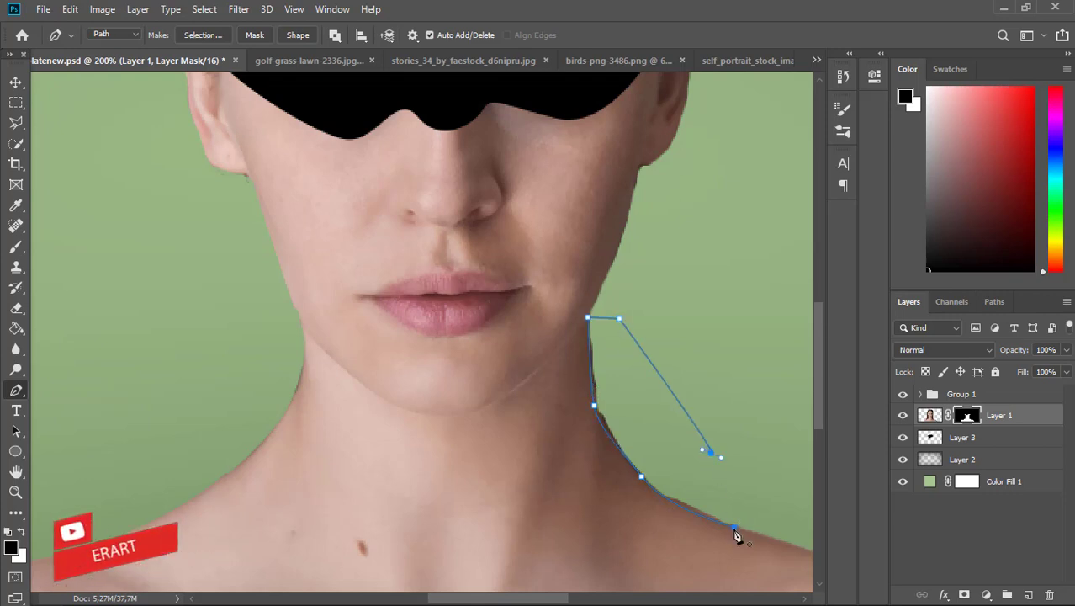
- Make the path a selection, brush-clean the mask, deselect, and zoom out to 50%
right_click(735, 535)
click(804, 240)
key(Return)
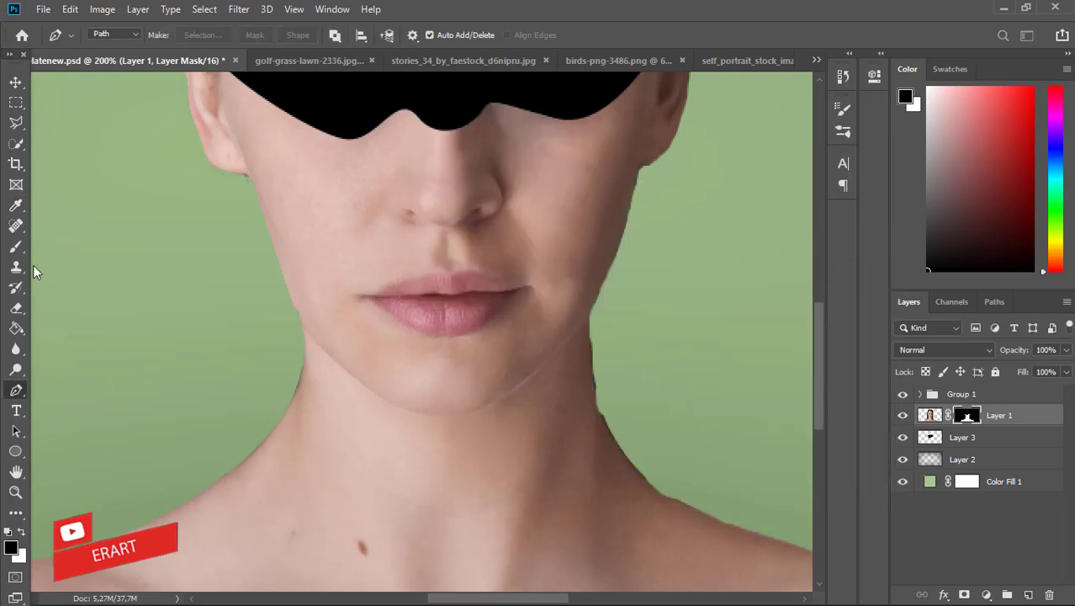
key(b)
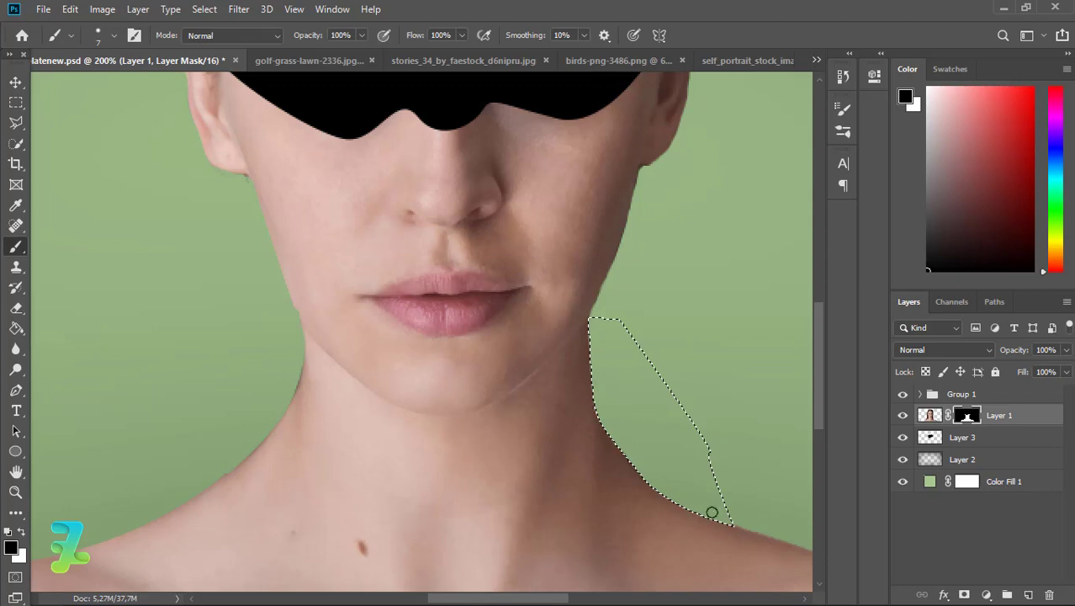
key(ctrl+d)
key(ctrl+minus)
key(ctrl+minus)
key(ctrl+minus)
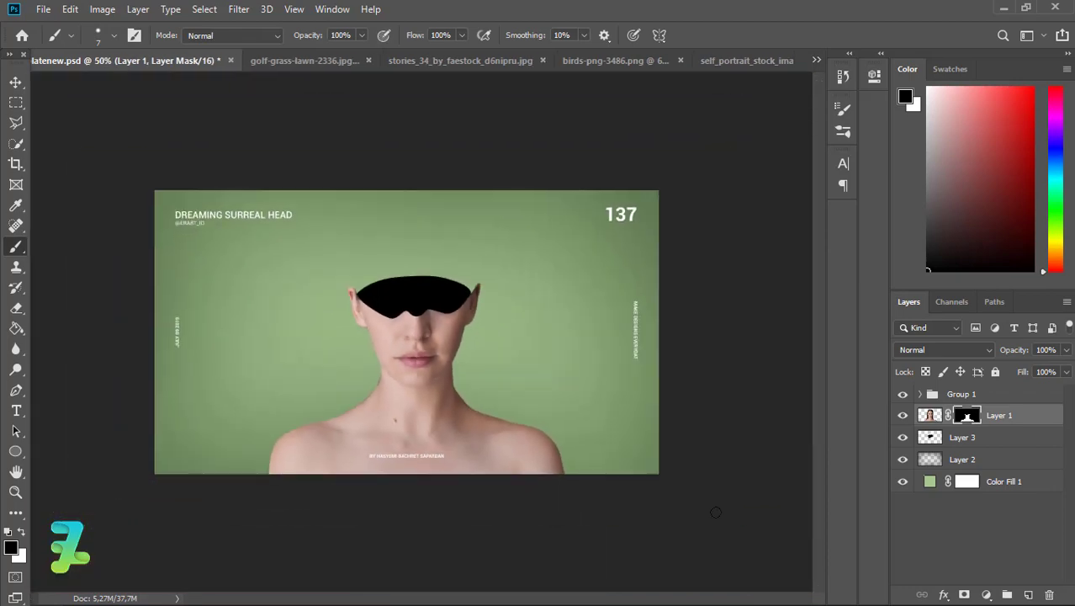
- Float golf-grass-lawn-2336.jpg and drag it into Templatenew.psd as a new layer
click(284, 63)
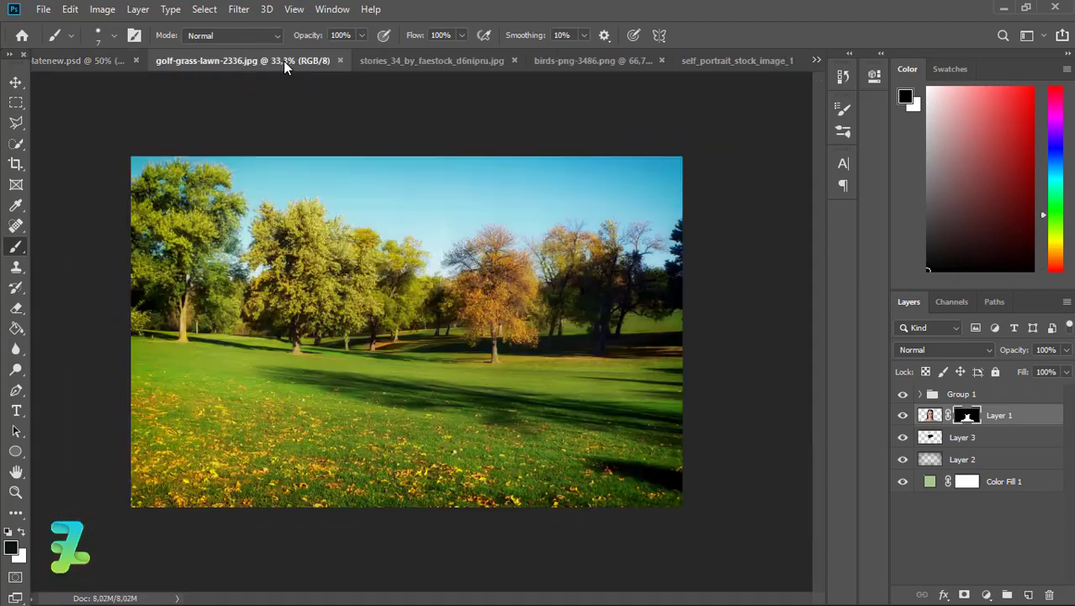
right_click(284, 62)
click(324, 120)
key(v)
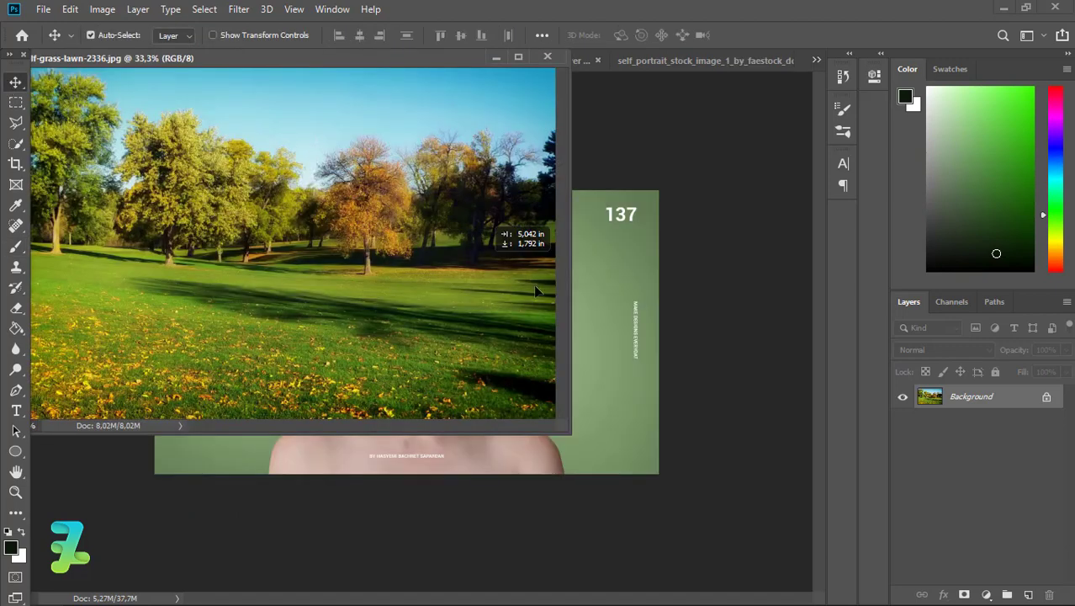
drag(283, 137, 586, 315)
click(492, 259)
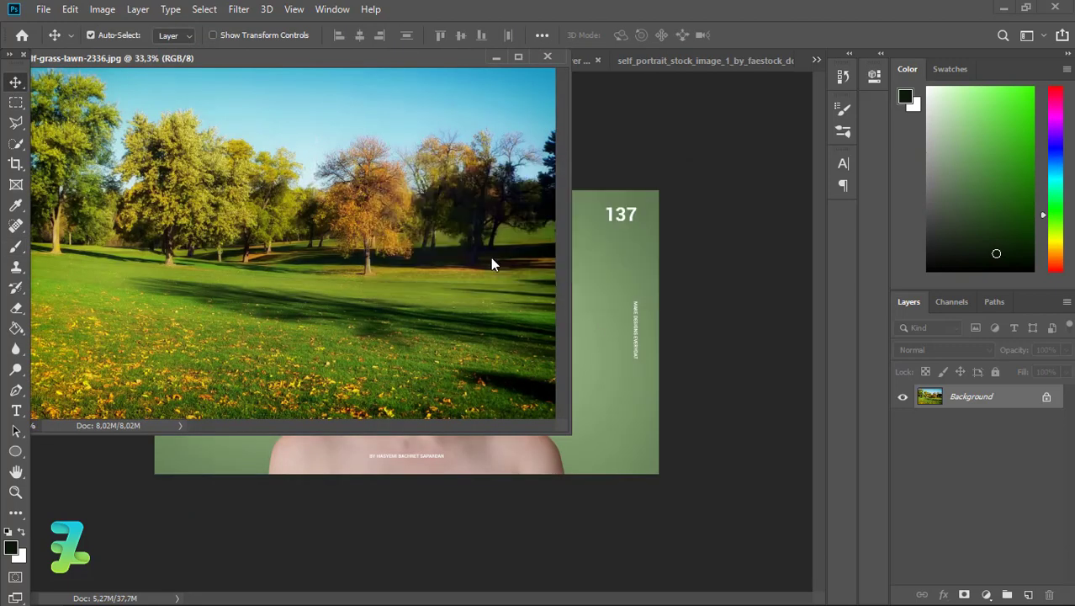
- Dock the landscape window back with the other documents and return to the composite
click(393, 63)
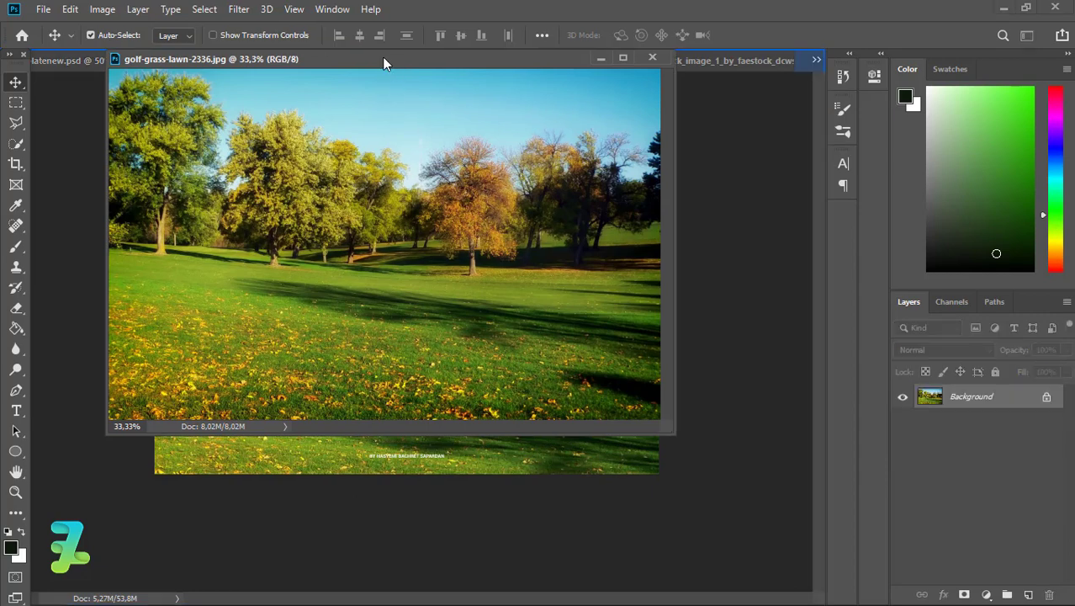
drag(375, 59, 387, 70)
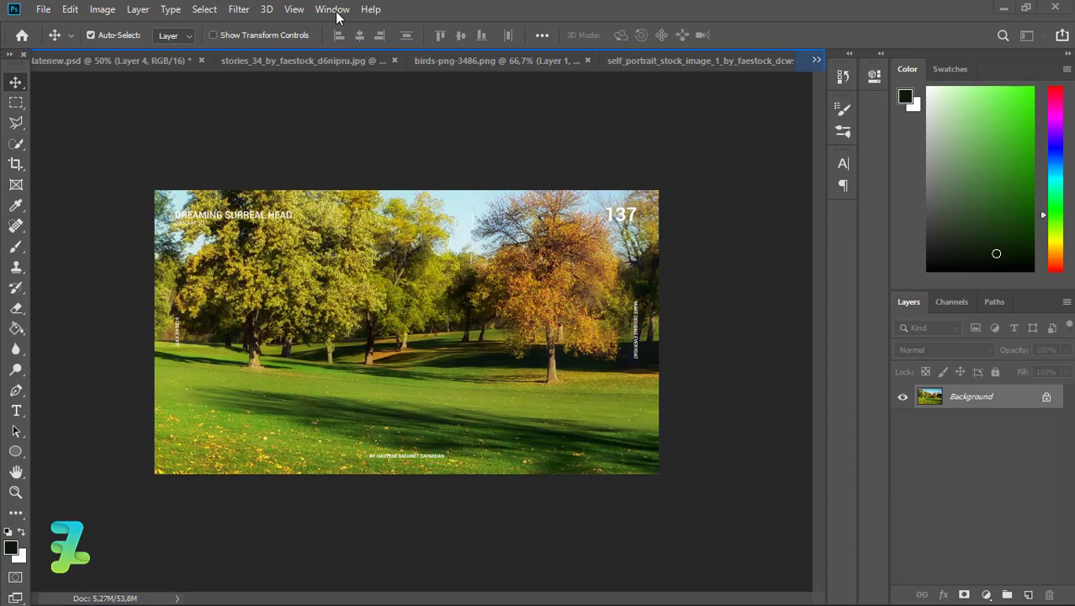
click(334, 10)
click(388, 575)
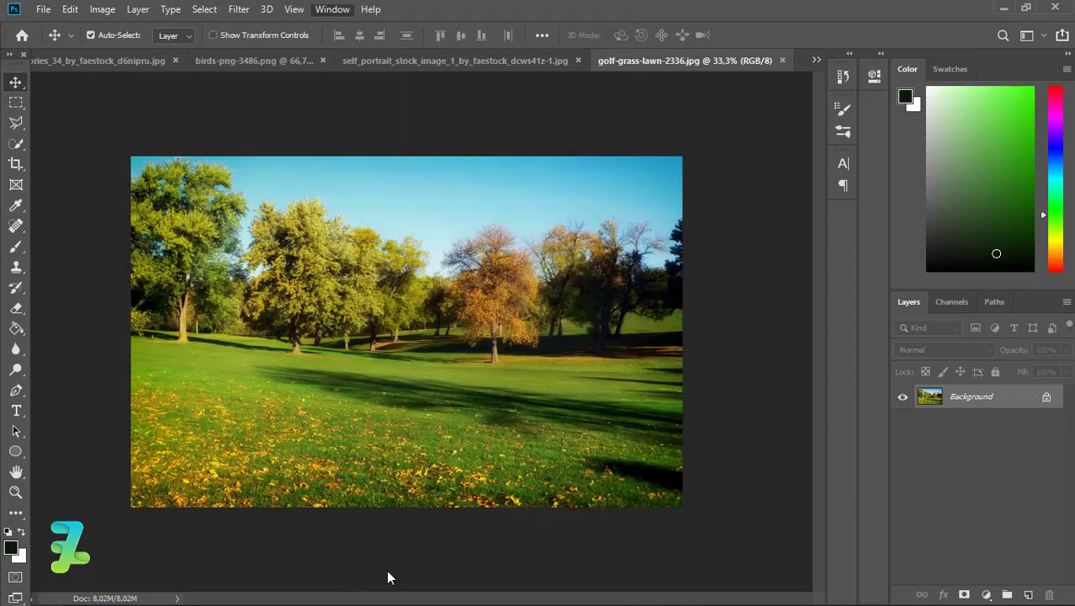
ctrl+click(925, 415)
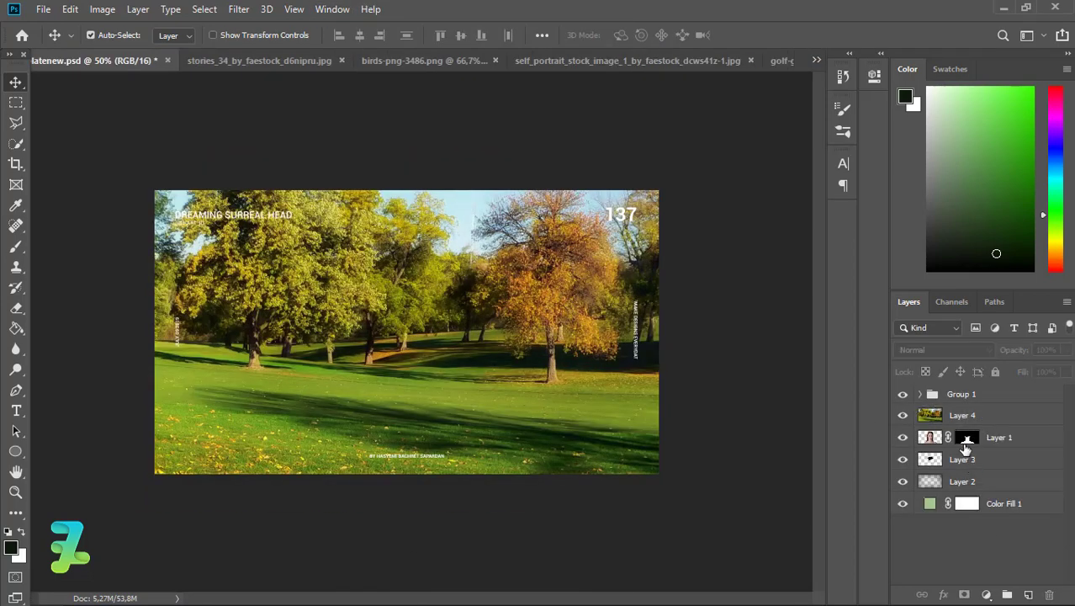
- Move Layer 4 below the portrait Layer 1 and scale the landscape down
drag(930, 416, 933, 440)
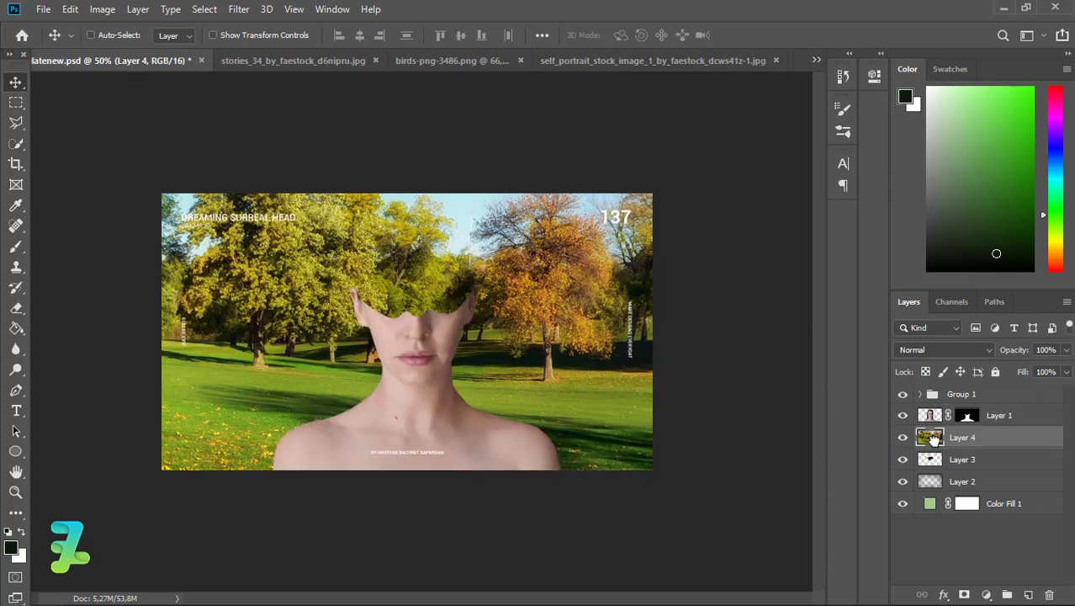
key(ctrl+minus)
key(ctrl+minus)
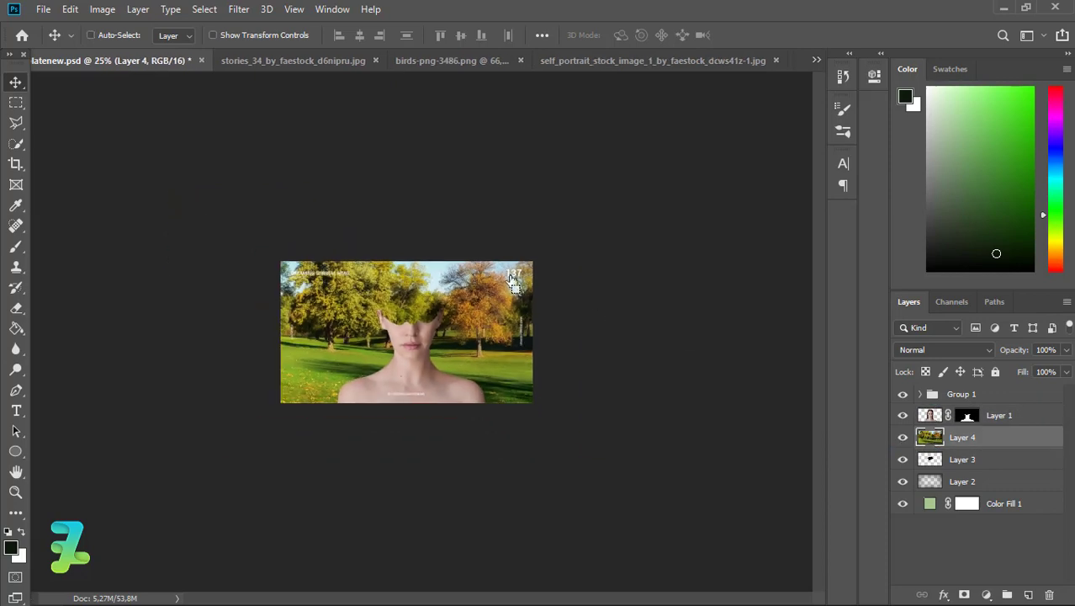
key(ctrl+t)
key(ctrl+minus)
drag(273, 245, 353, 291)
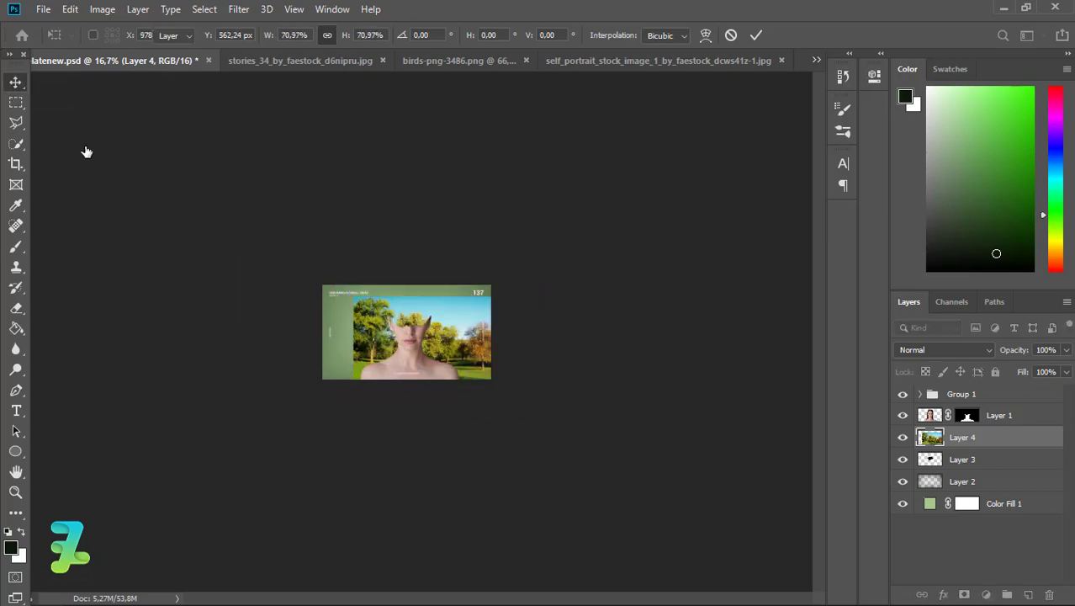
key(Return)
key(ctrl+plus)
key(ctrl+plus)
key(ctrl+plus)
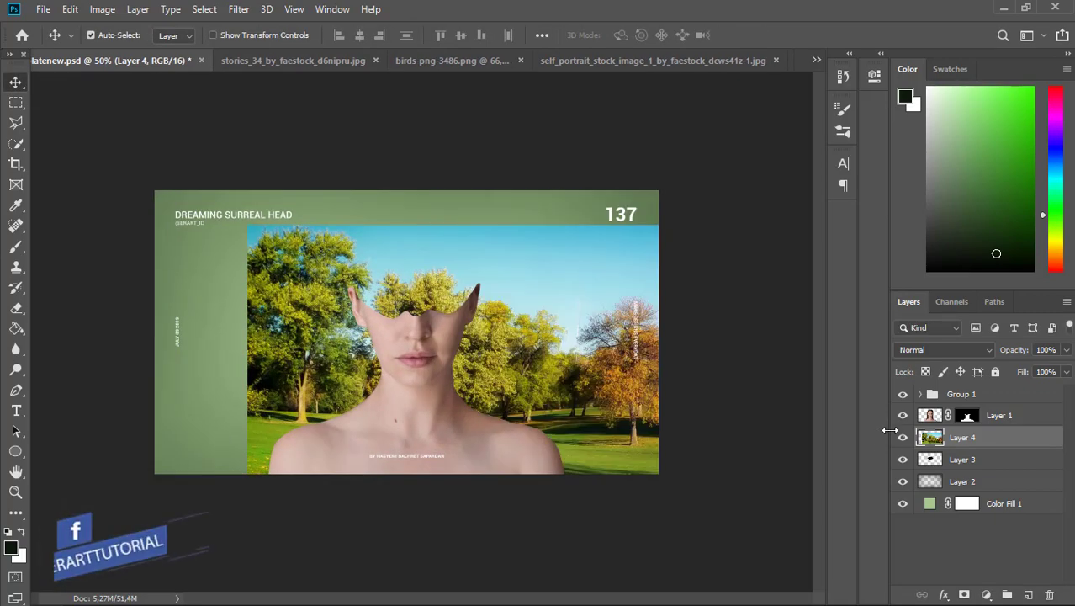
- Clip the landscape to Layer 3's black head shape and position it in the head opening
right_click(986, 441)
click(803, 303)
mouse_move(425, 303)
mouse_down()
mouse_move(433, 289)
mouse_move(424, 299)
mouse_up()
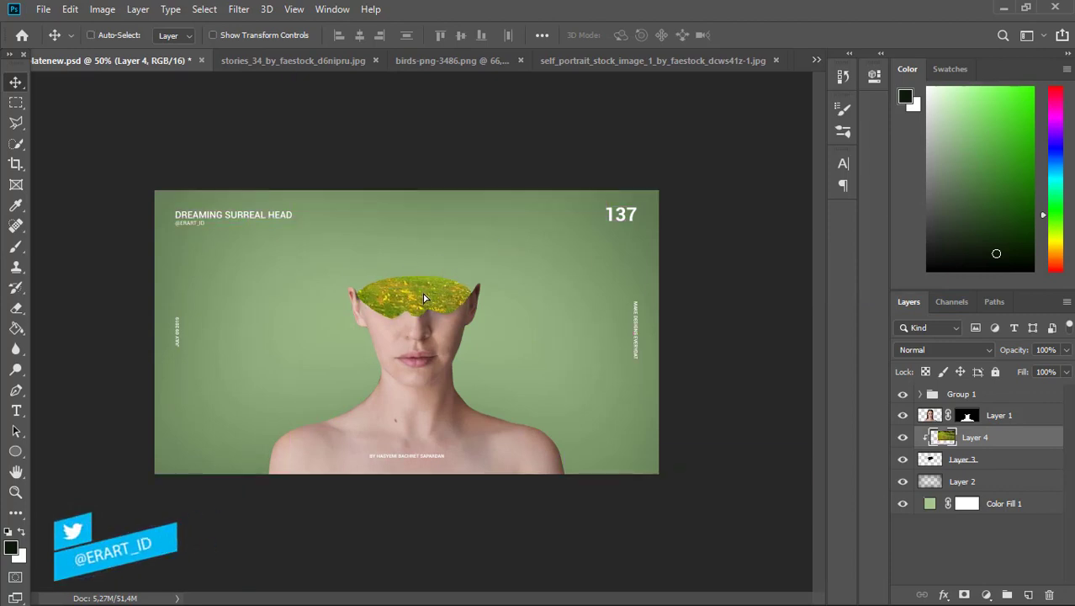
key(ctrl+1)
key(ctrl+minus)
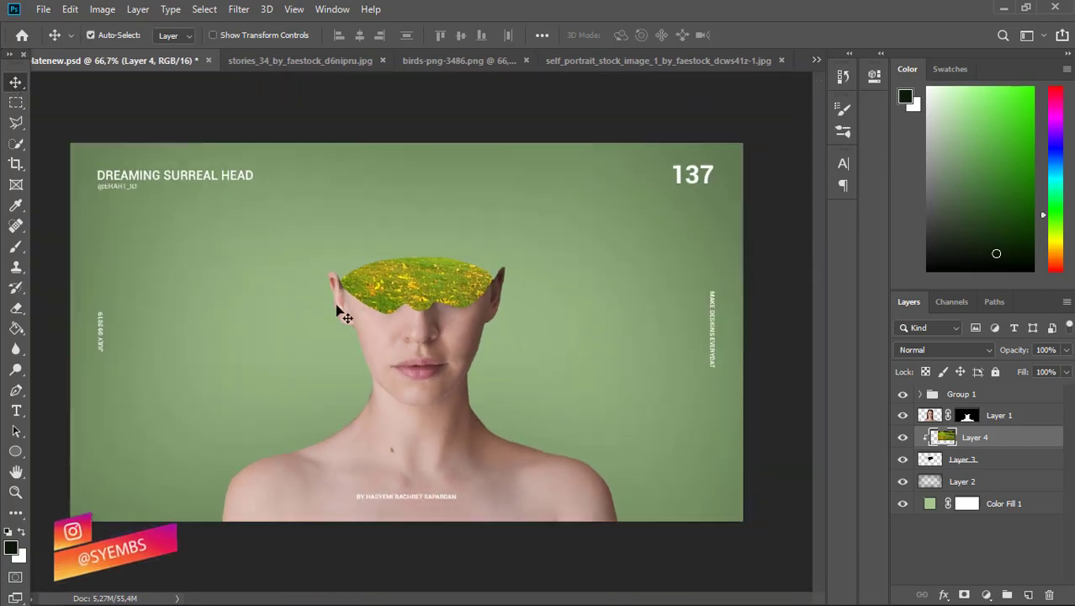
- Duplicate the landscape above the portrait and trial a head-shaped mask, then undo it
key(ctrl+j)
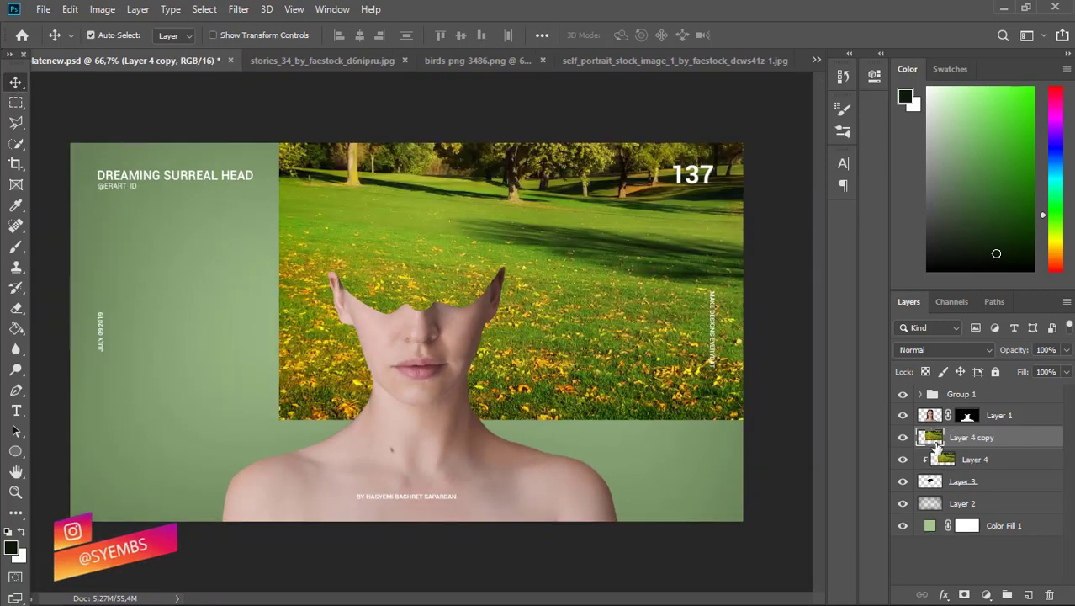
drag(935, 437, 934, 411)
ctrl+click(929, 485)
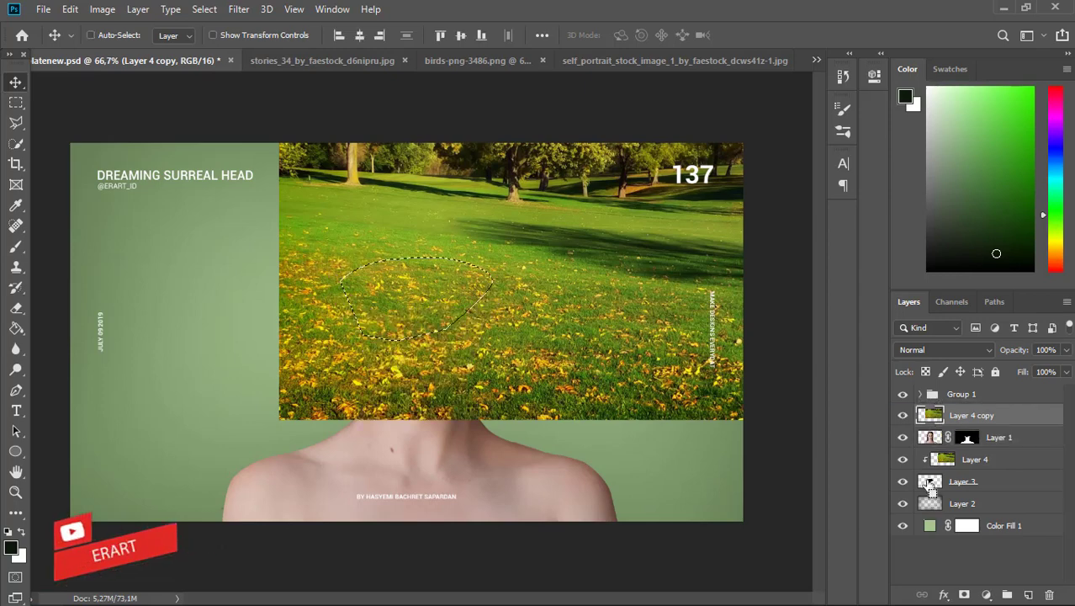
click(965, 595)
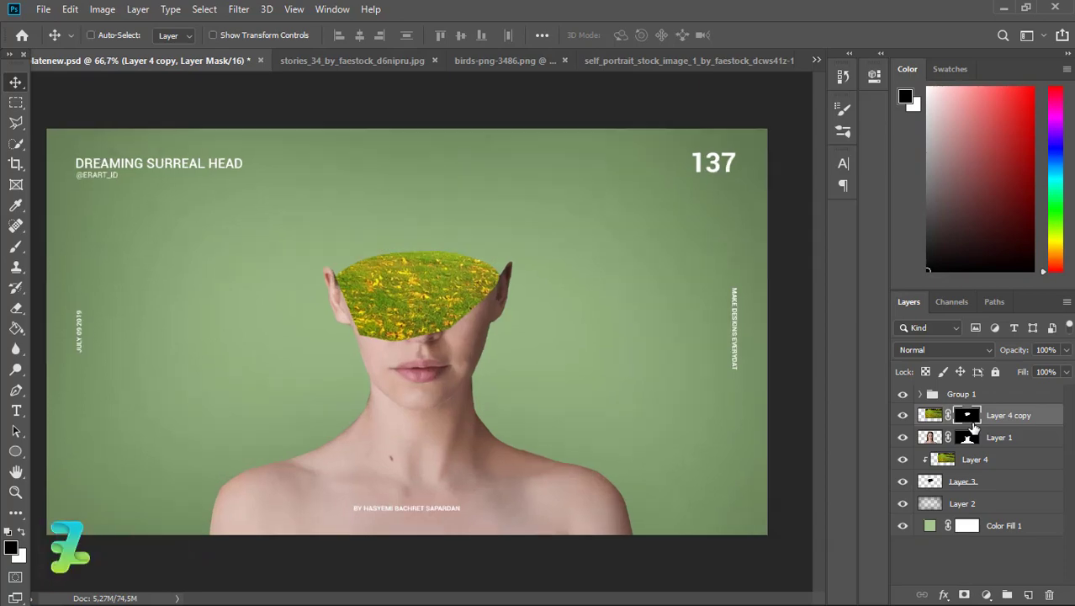
key(ctrl+plus)
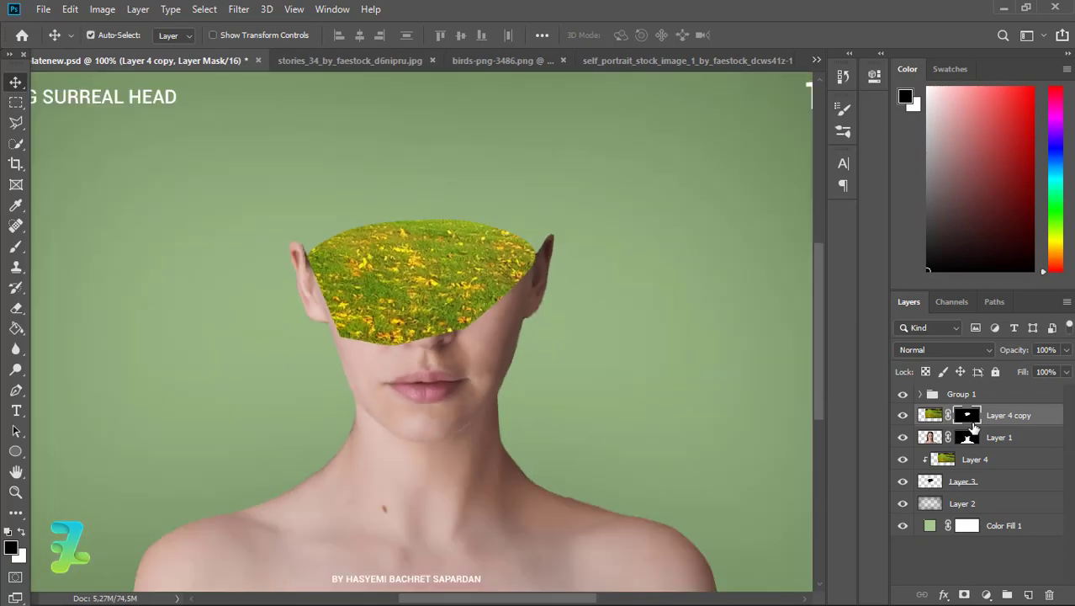
key(ctrl+z)
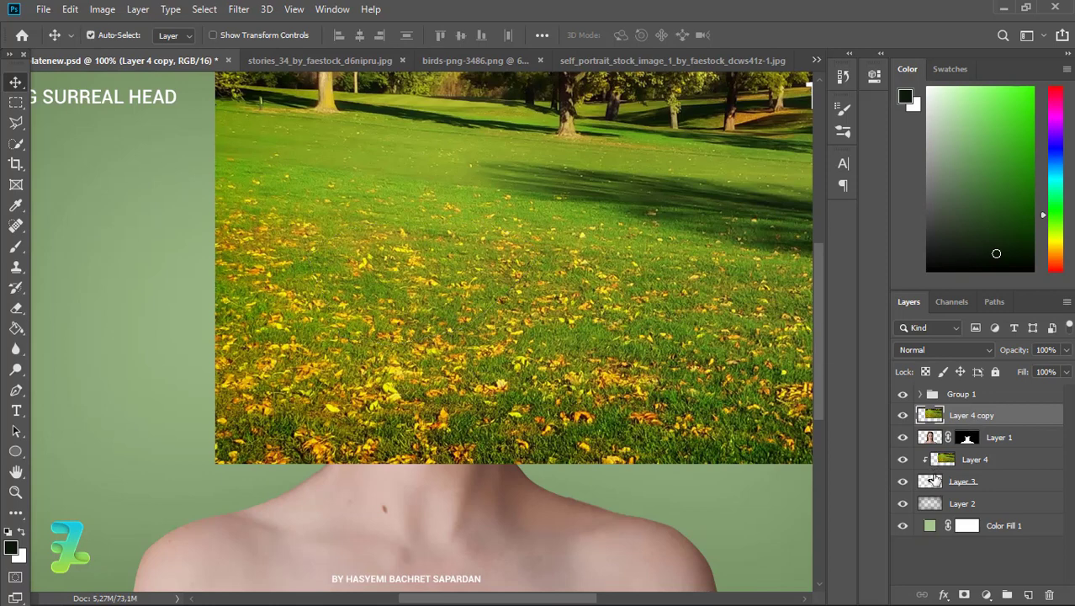
- Lower Layer 4 copy's opacity to 38%
click(935, 482)
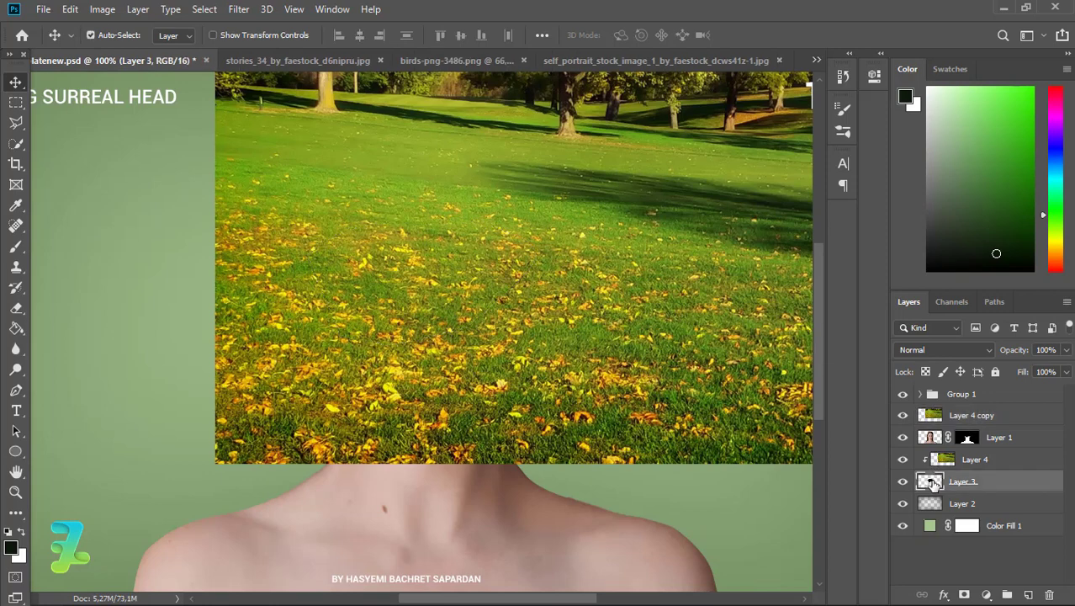
click(935, 420)
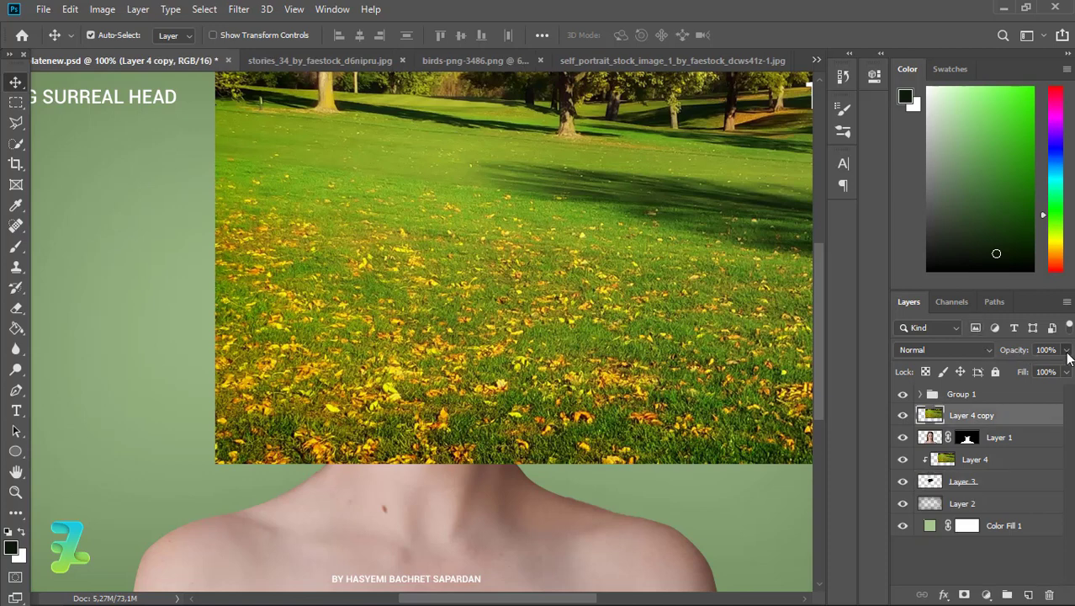
drag(1065, 352, 1002, 373)
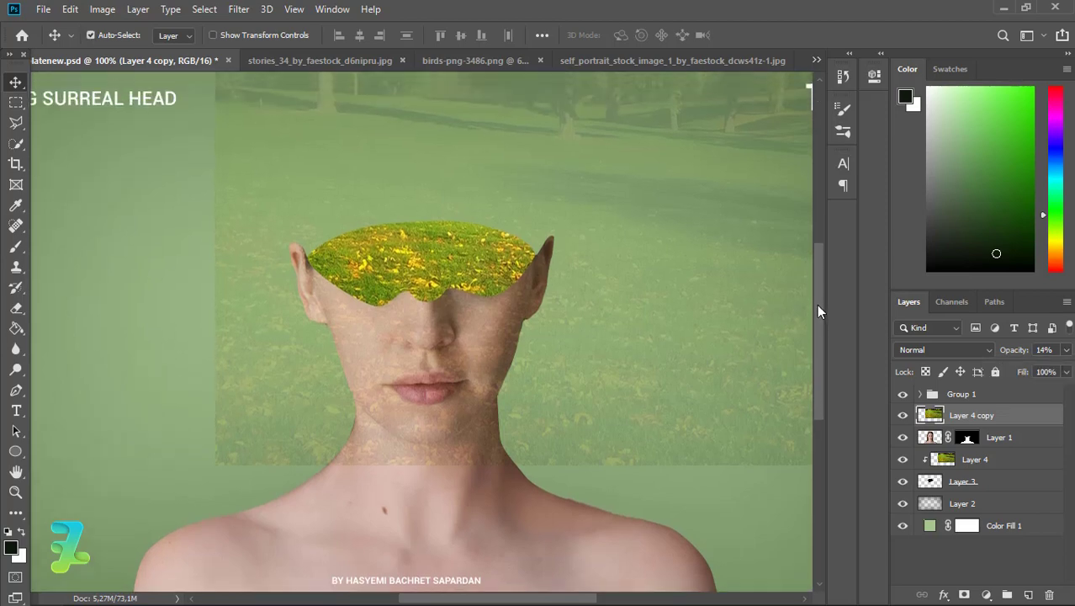
- Rotate the clipped grass Layer 4 about -2.8° to fit the head opening and commit it
click(70, 10)
mouse_move(122, 368)
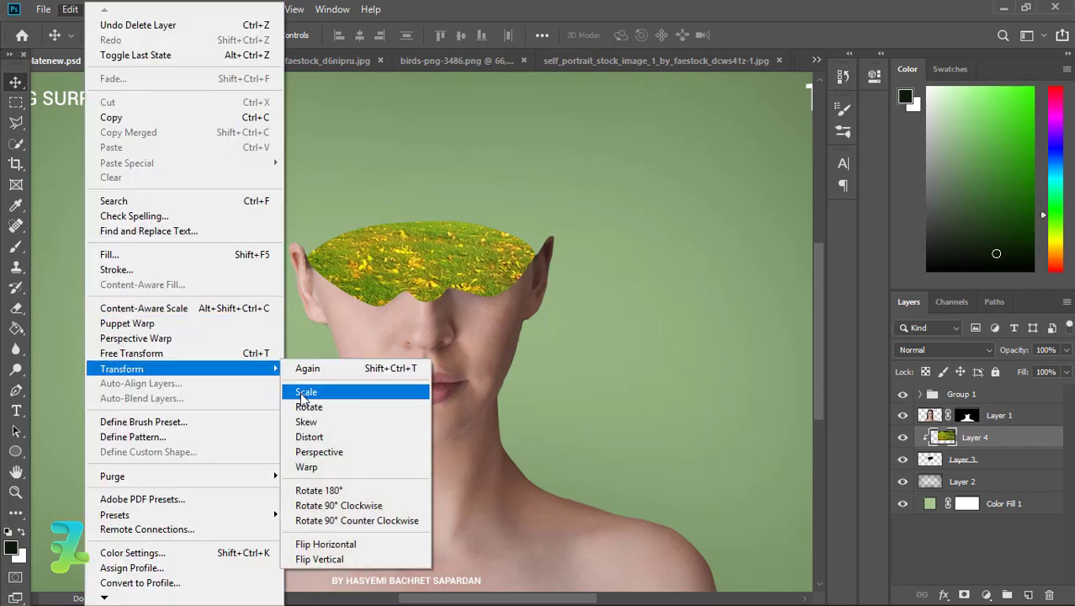
click(304, 393)
key(alt+f)
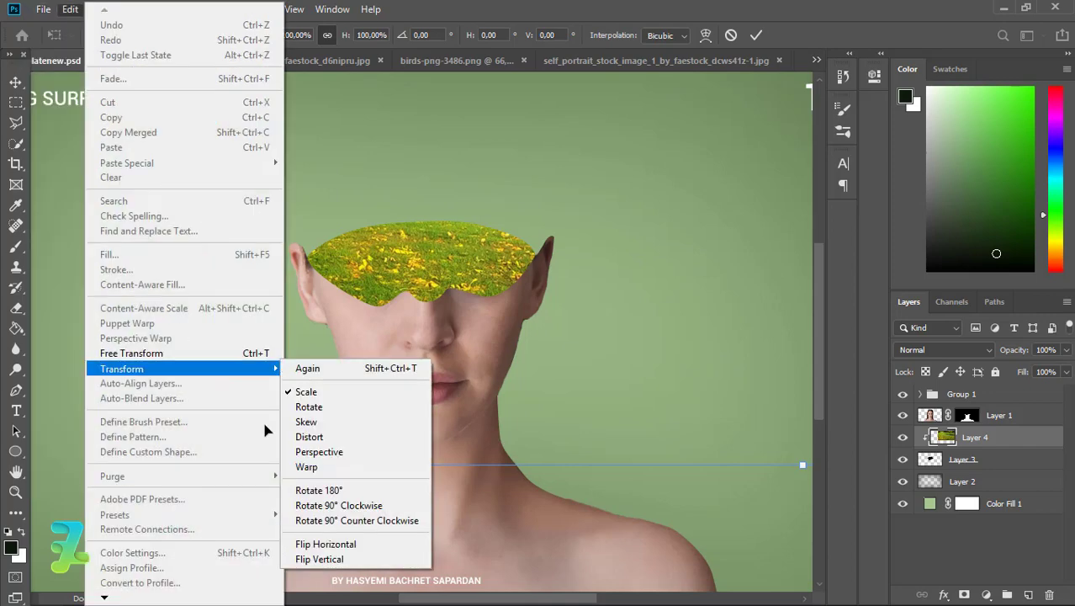
key(Escape)
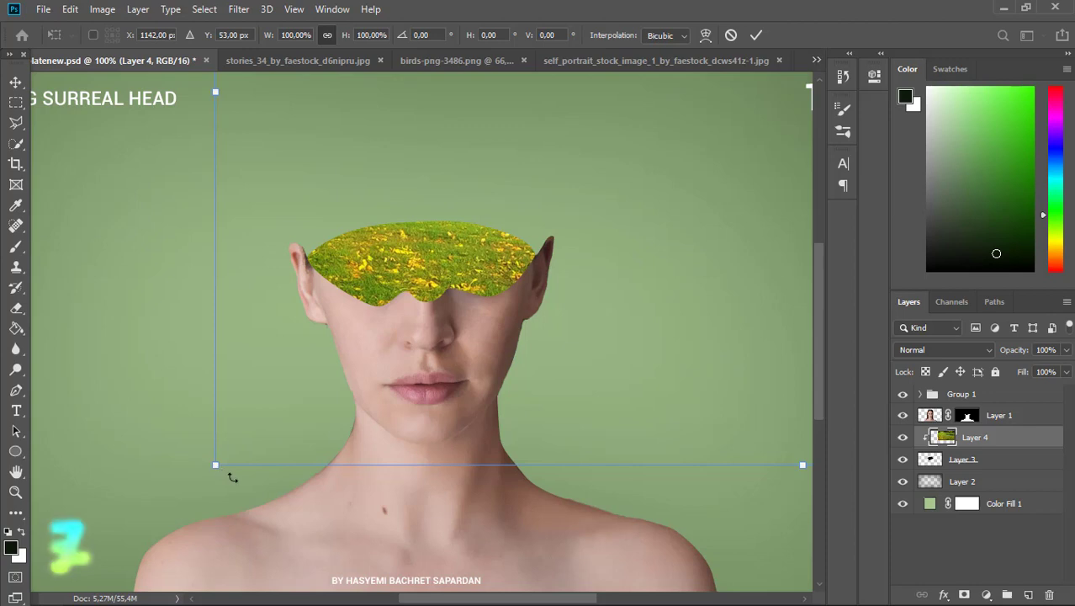
mouse_move(233, 477)
mouse_down()
mouse_move(236, 495)
mouse_move(15, 101)
mouse_up()
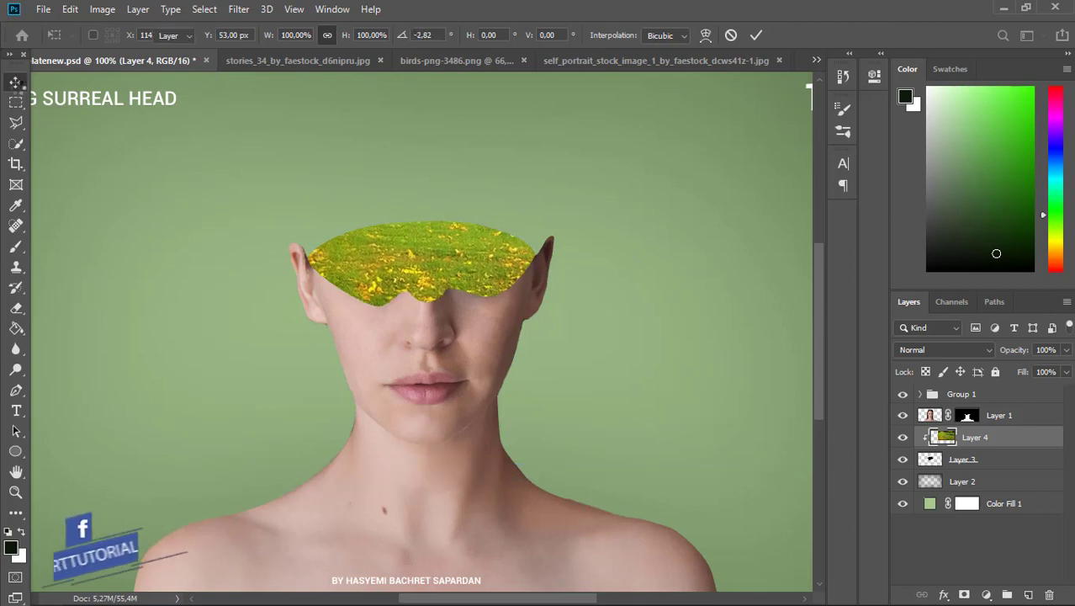
key(Return)
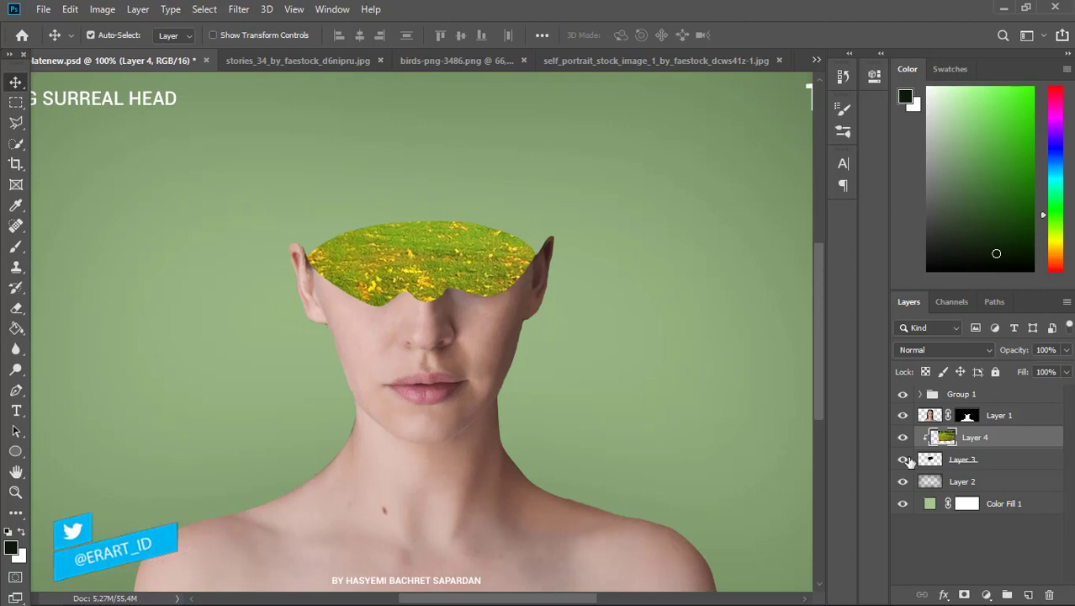
- Duplicate grass Layer 4, move the copy above Layer 1, and add a layer mask
click(928, 458)
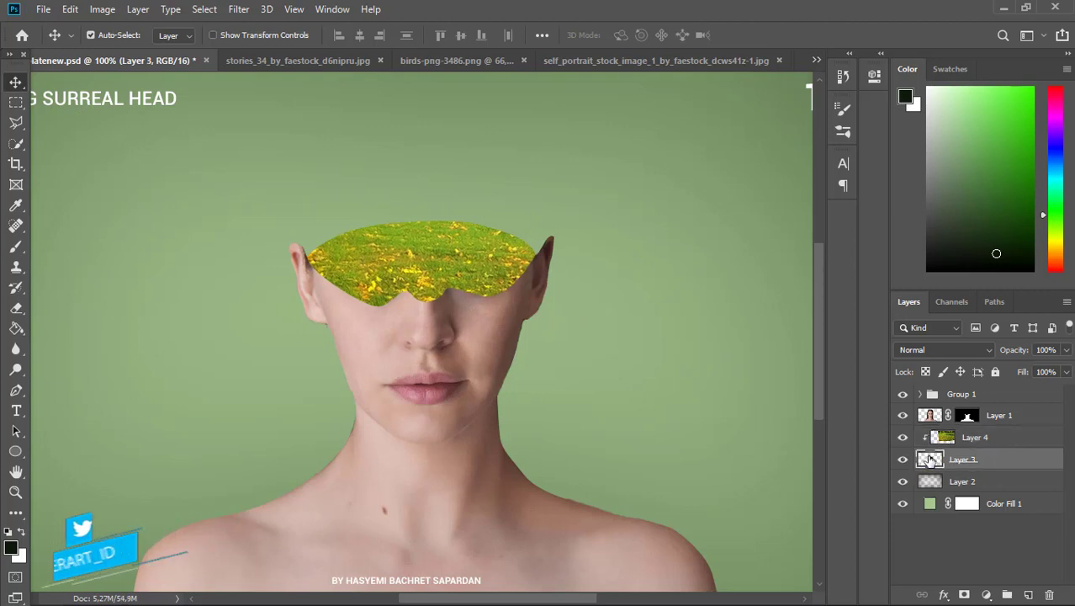
click(939, 437)
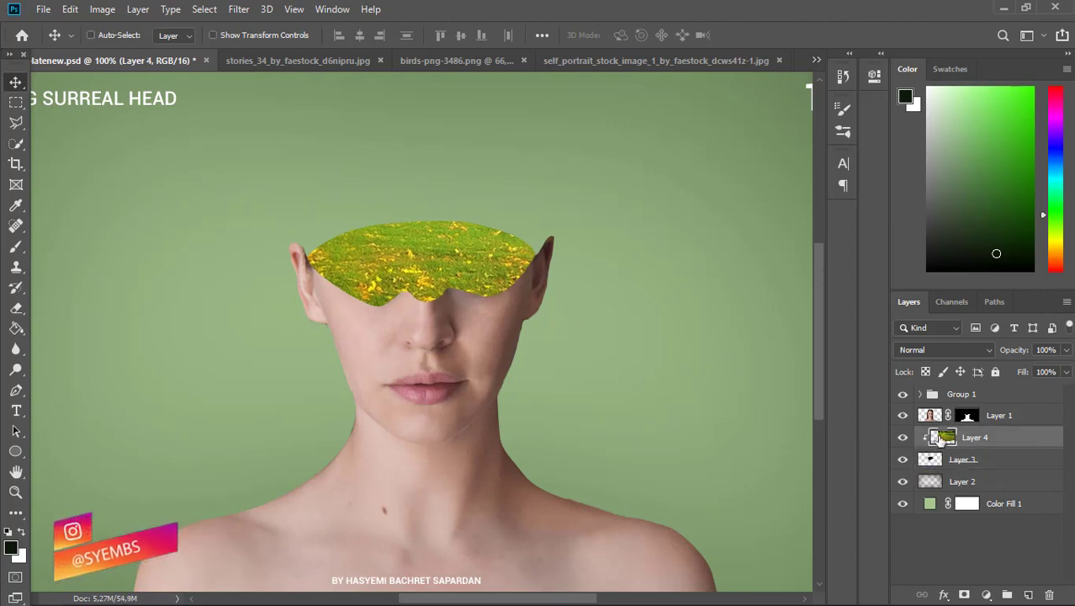
key(ctrl+j)
drag(939, 437, 940, 406)
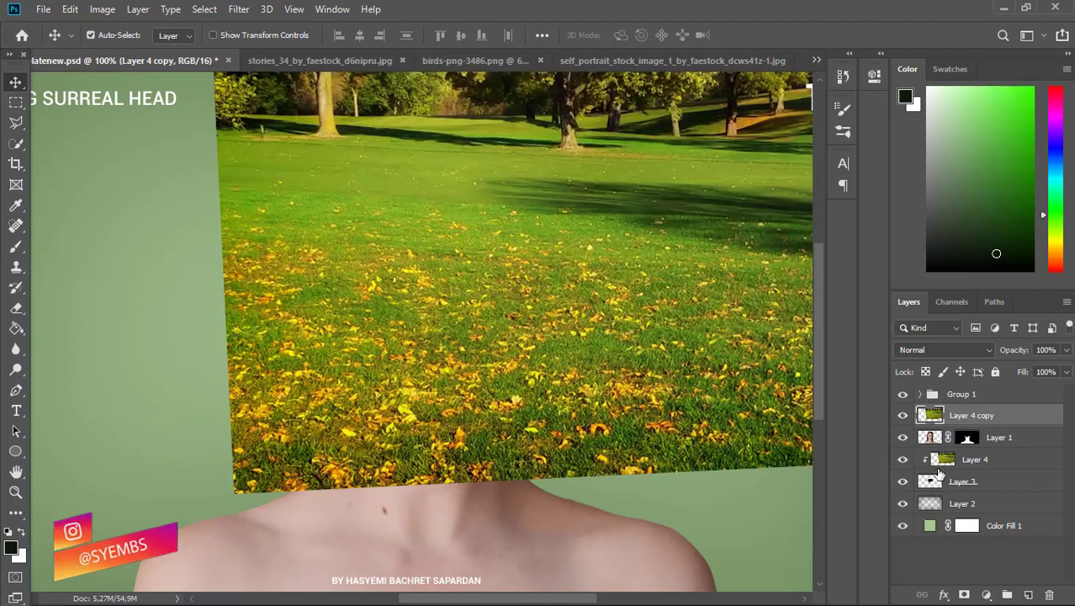
click(964, 594)
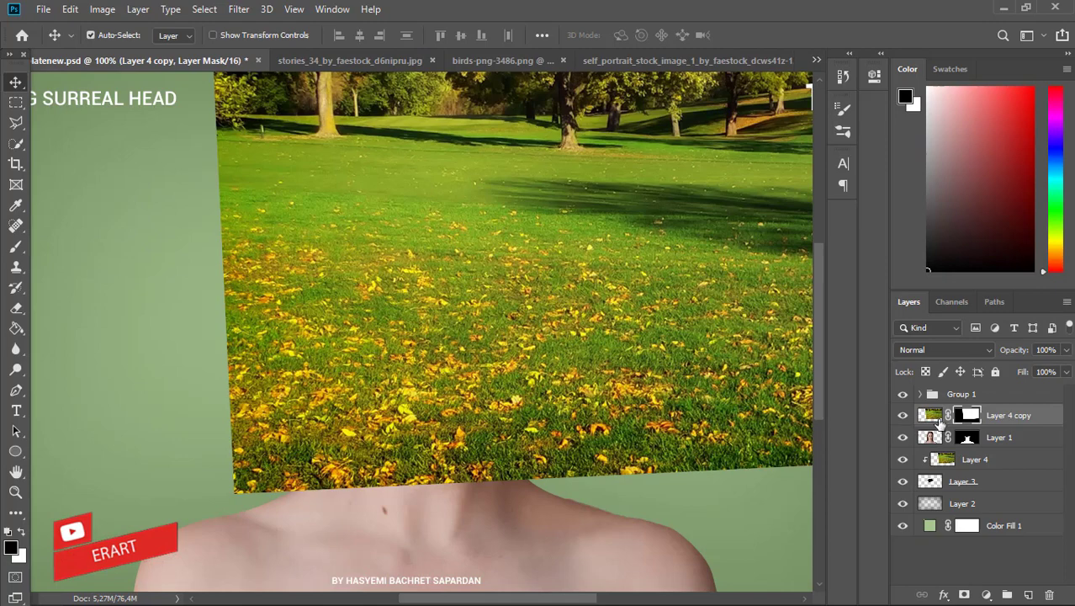
- Try inverting the grass copy and its mask, undoing each change
key(ctrl+2)
key(ctrl+i)
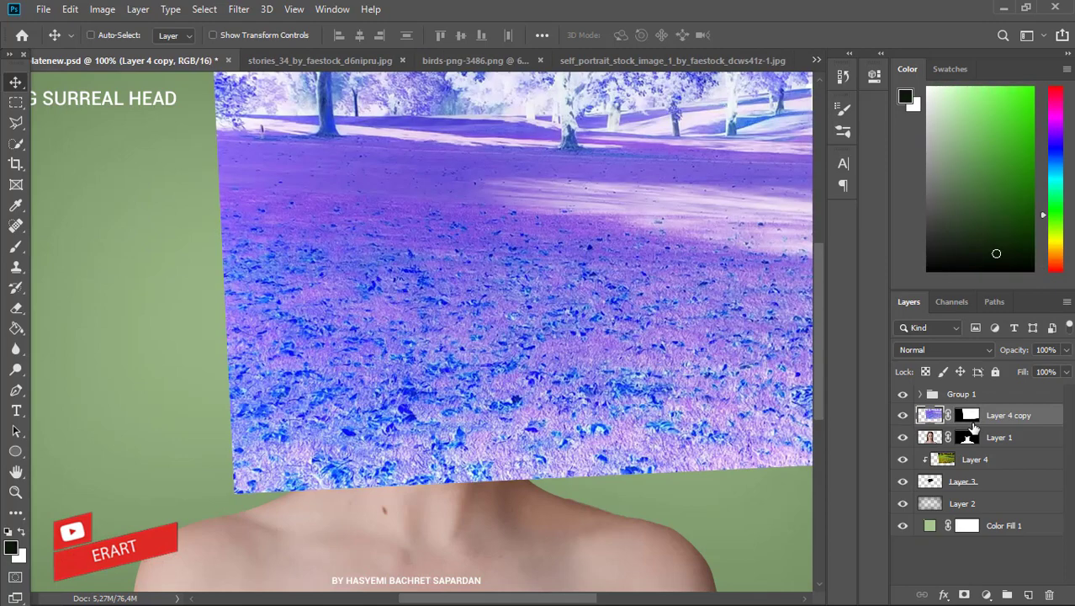
key(ctrl+z)
click(967, 415)
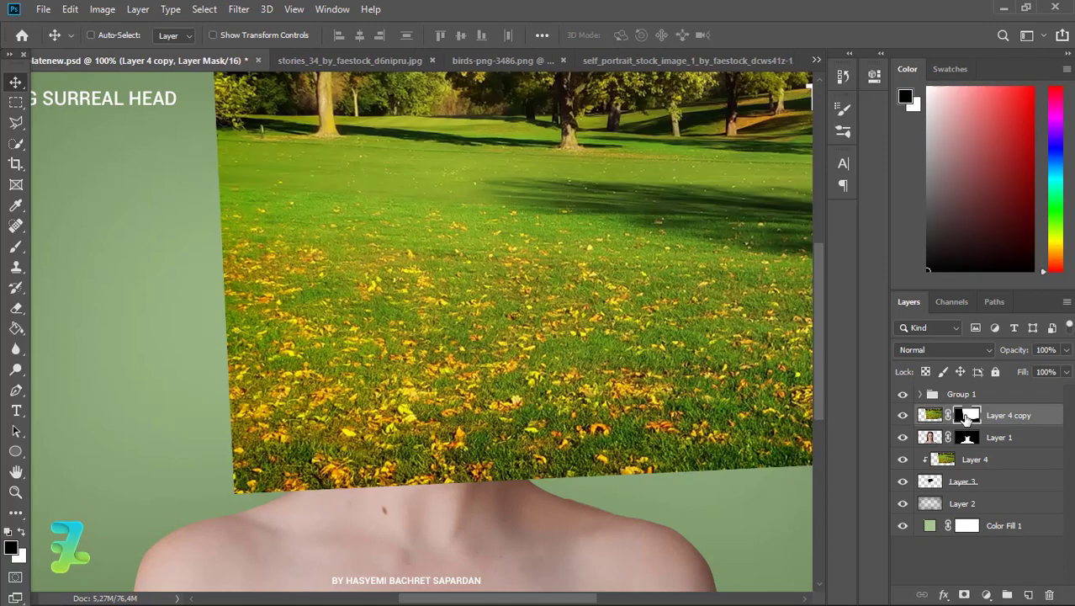
key(ctrl+i)
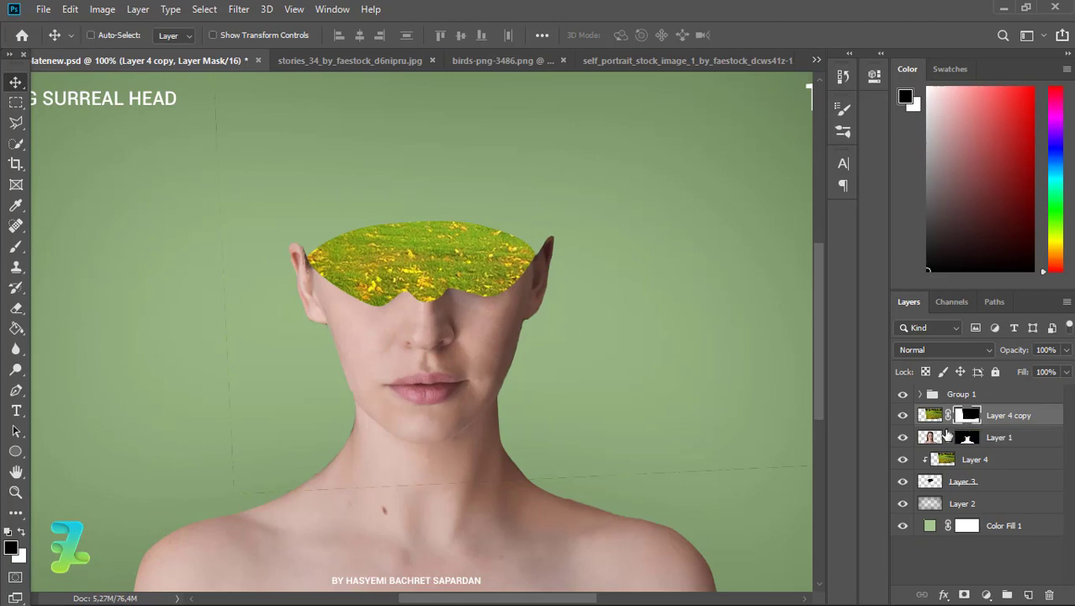
key(ctrl+z)
key(ctrl+z)
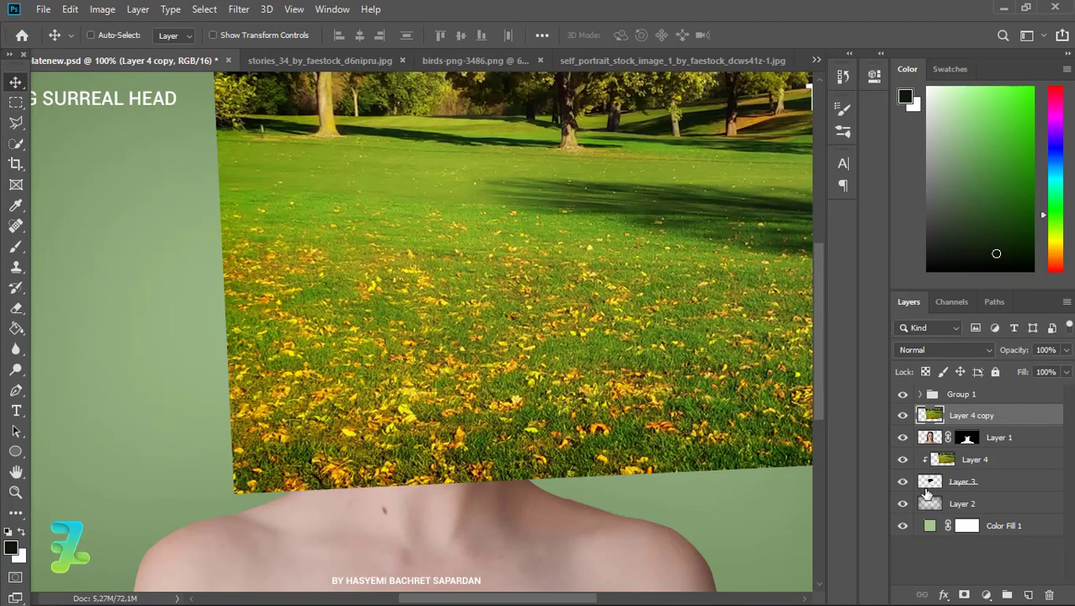
- Mask the grass copy to the head outline and brush black over the eyes and nose
ctrl+click(929, 481)
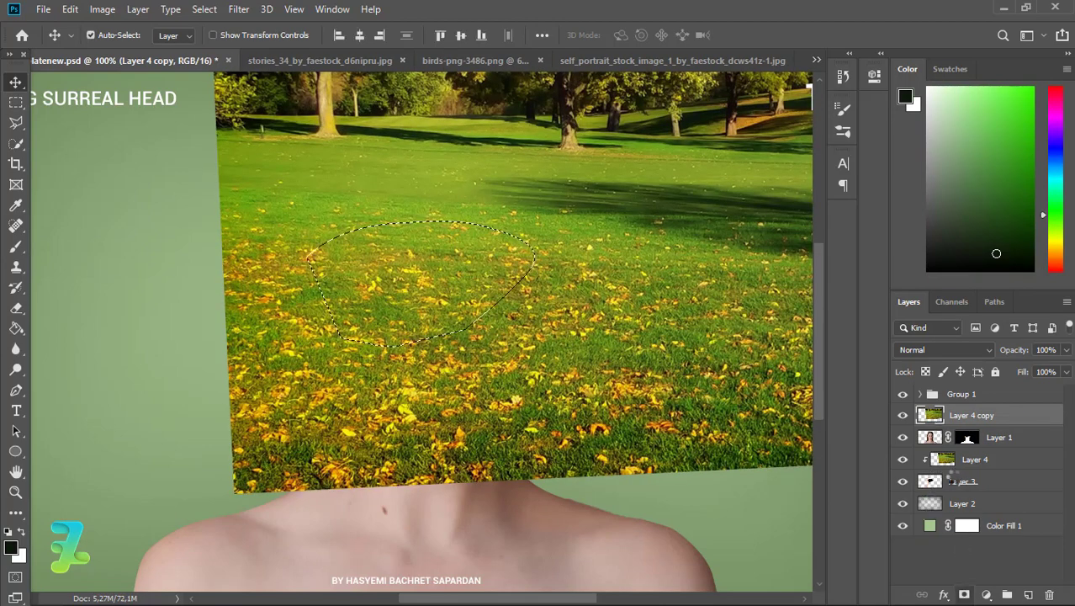
click(964, 594)
ctrl+click(967, 441)
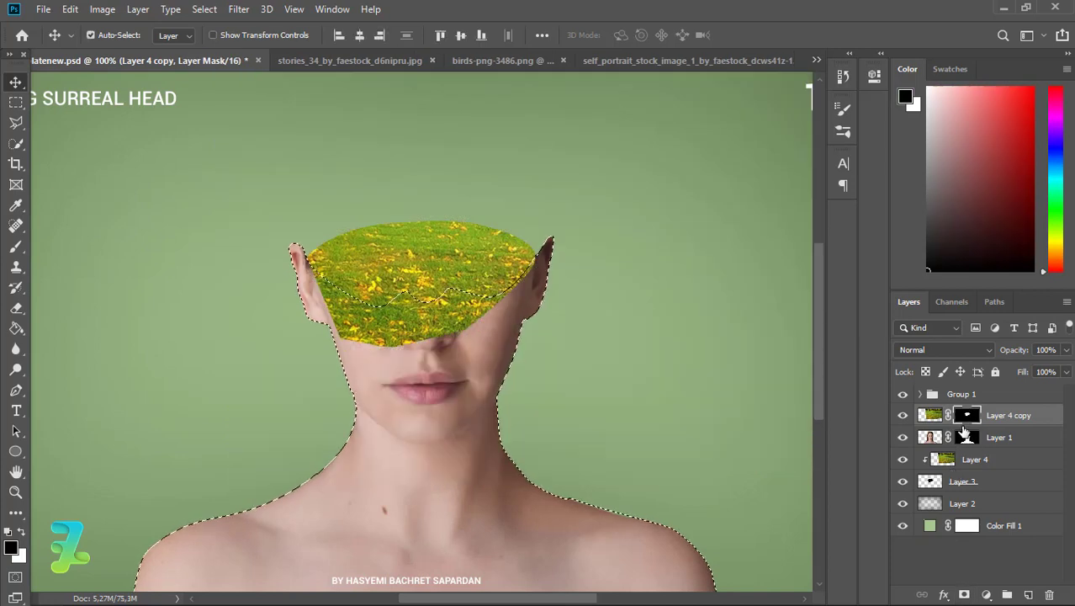
click(16, 245)
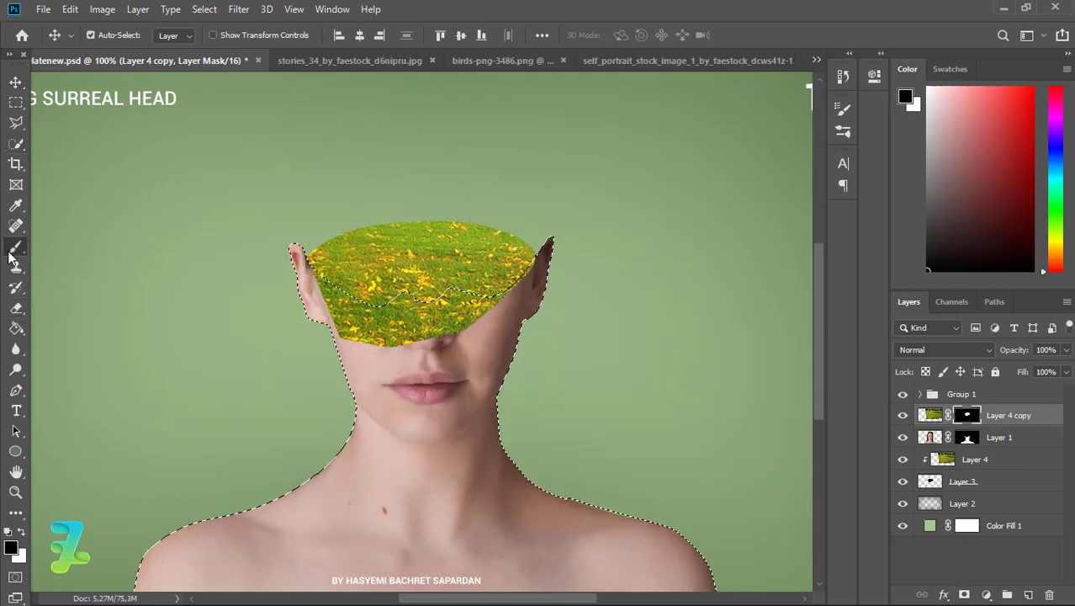
key(x)
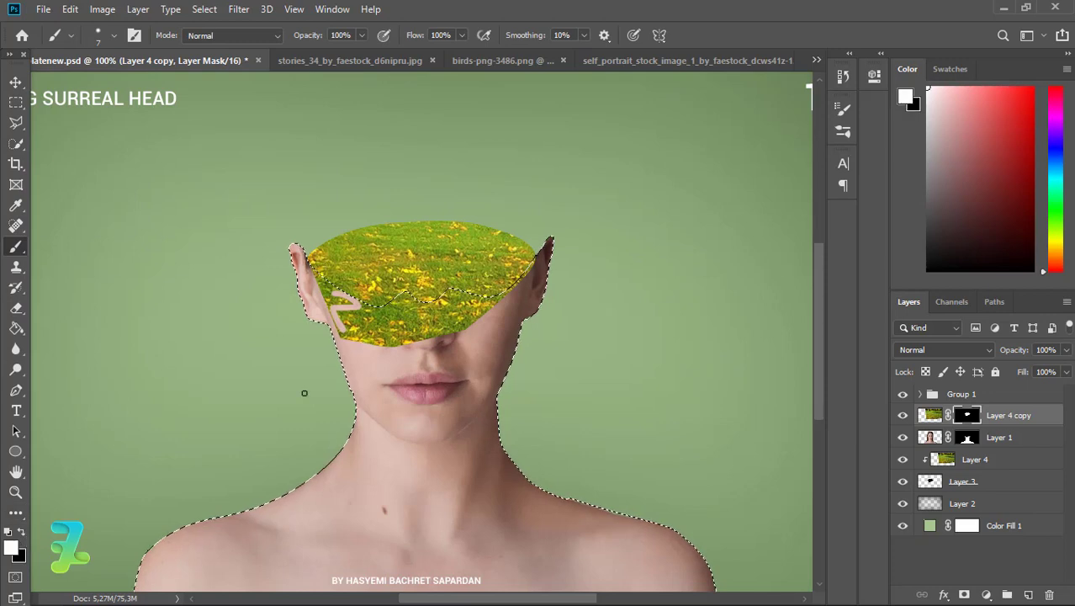
key(bracketright)
key(bracketright)
key(bracketright)
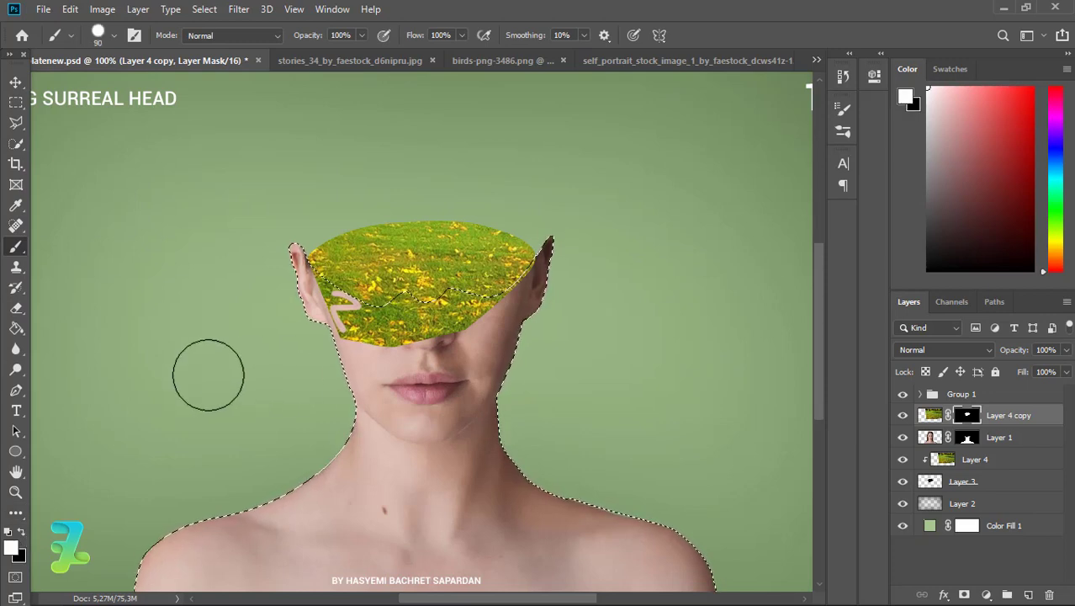
key(x)
mouse_move(450, 332)
mouse_down()
mouse_move(276, 269)
mouse_move(523, 310)
mouse_up()
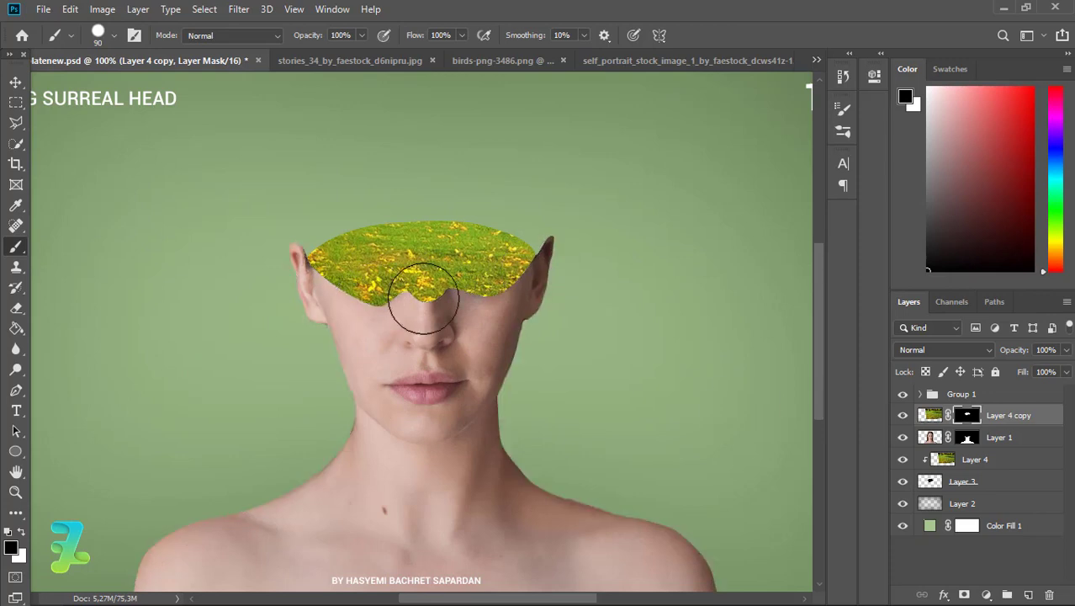
key(ctrl+d)
- Hide Layer 4 and add a new Layer 5 clipped to the grass copy
click(903, 459)
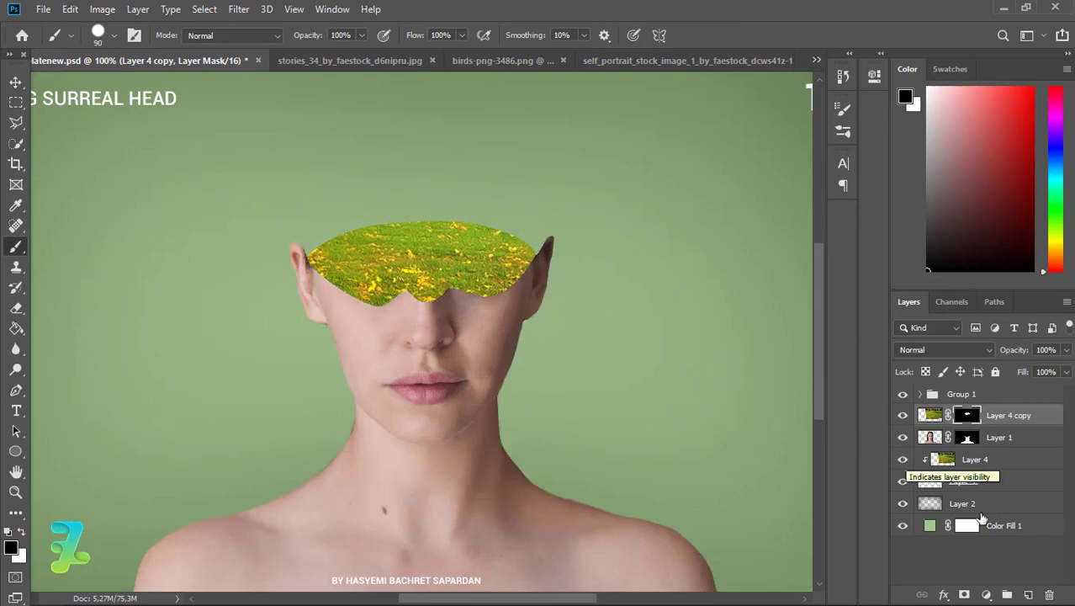
click(1028, 595)
right_click(1015, 415)
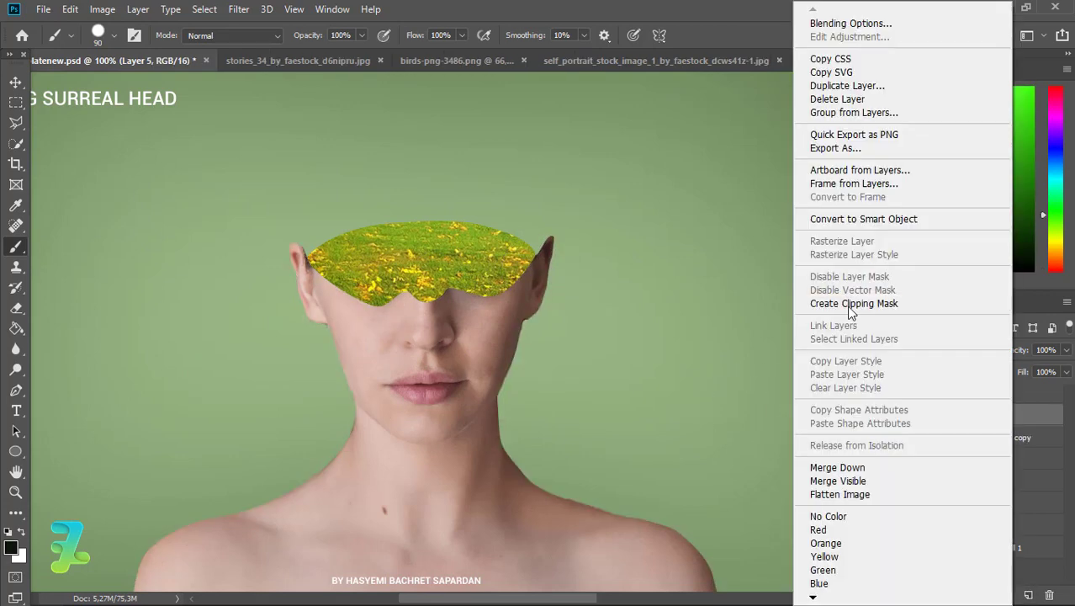
key(Escape)
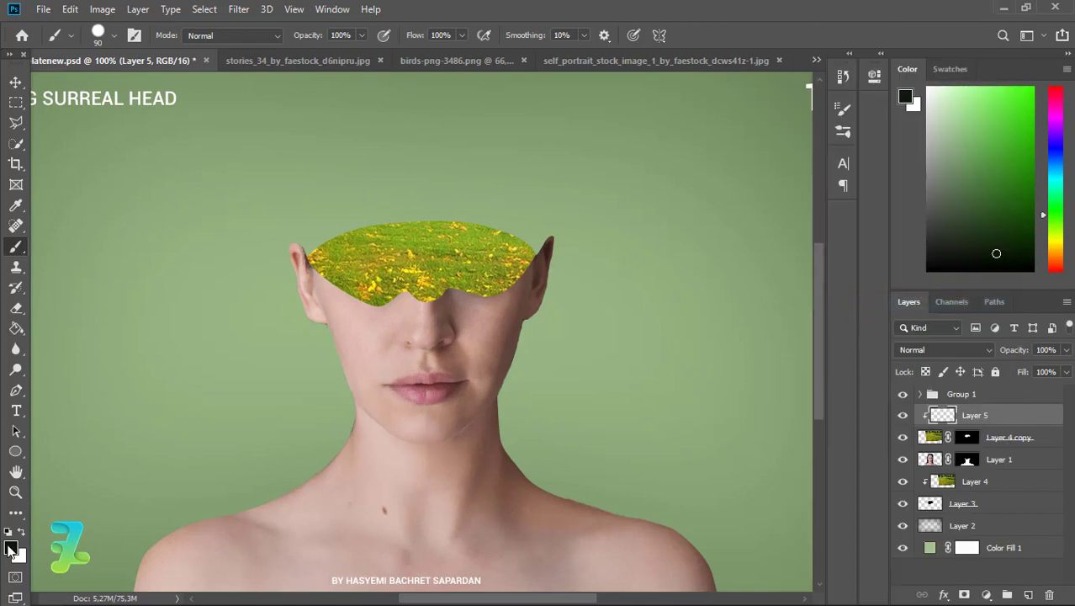
- Set the foreground colour to dark green #204f18
click(11, 550)
click(429, 232)
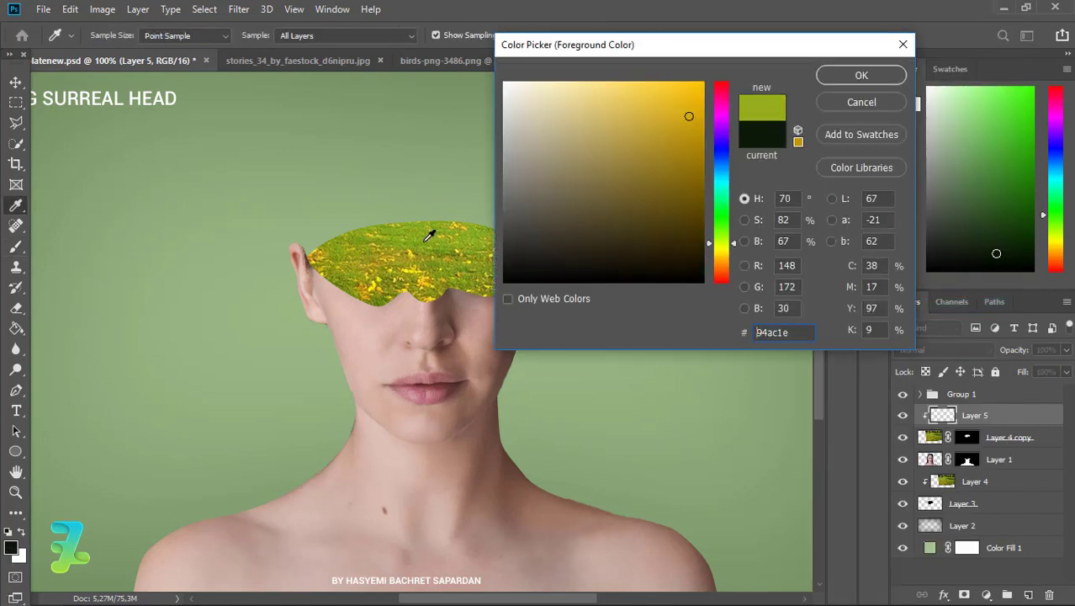
click(641, 220)
click(720, 221)
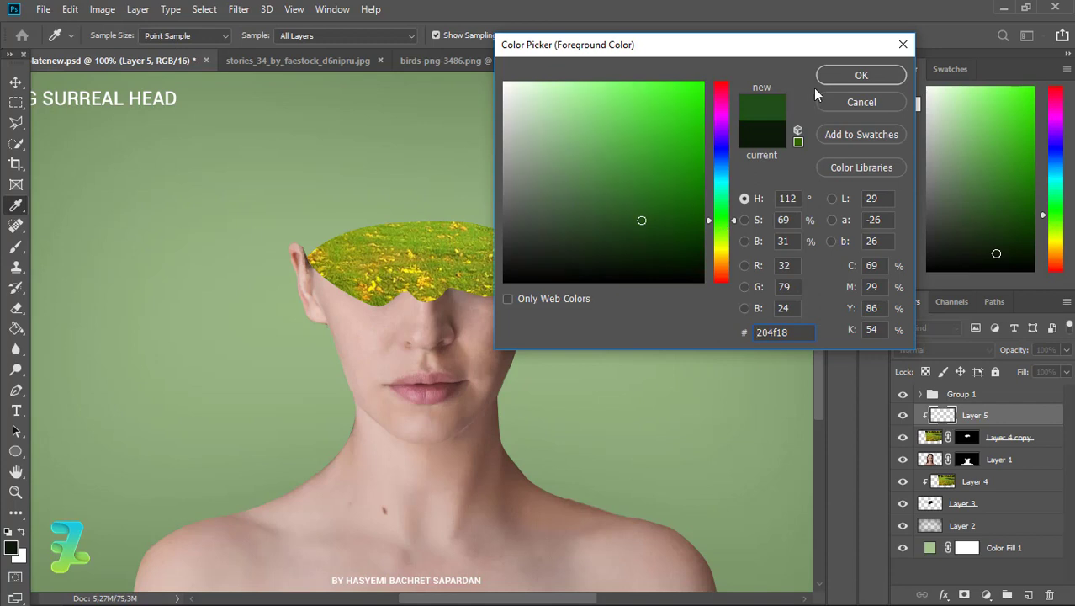
click(861, 75)
- Paint dark green shading along the grass's lower edge with a soft brush
key(b)
click(101, 35)
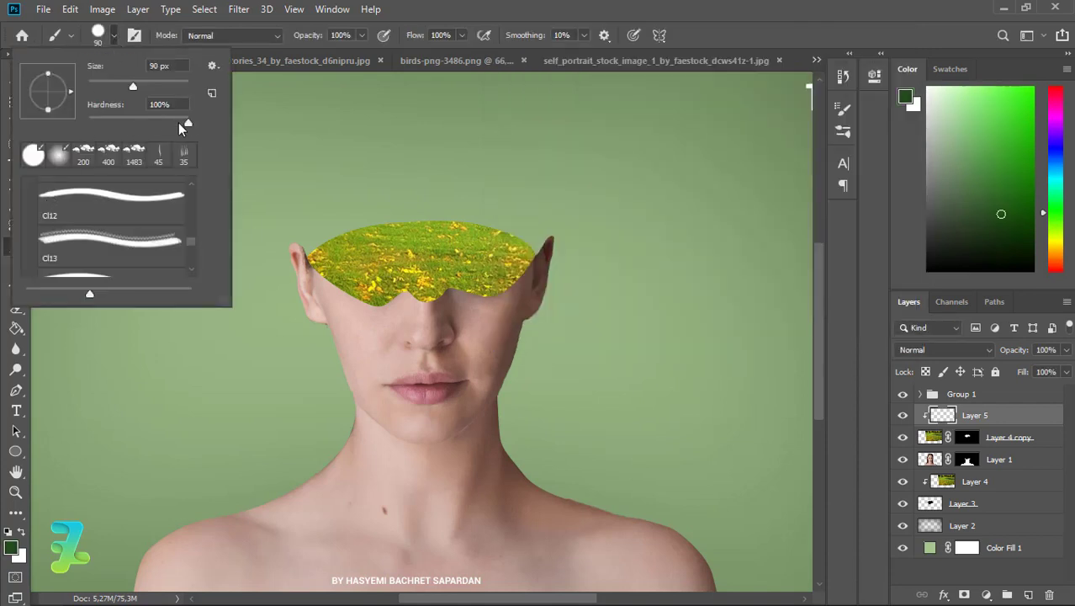
key(Return)
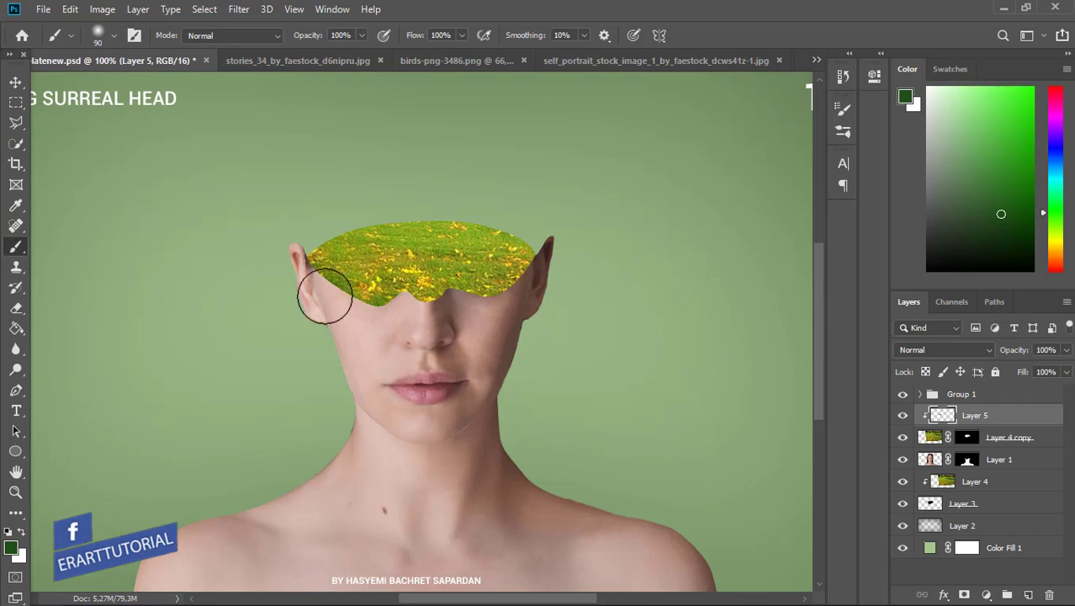
drag(427, 322, 522, 312)
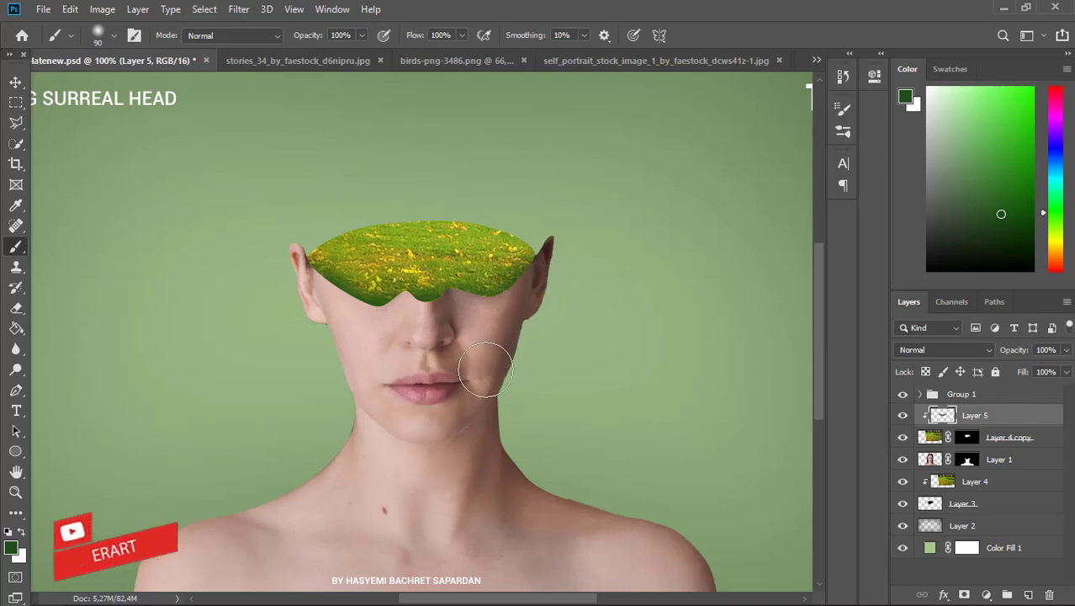
click(16, 81)
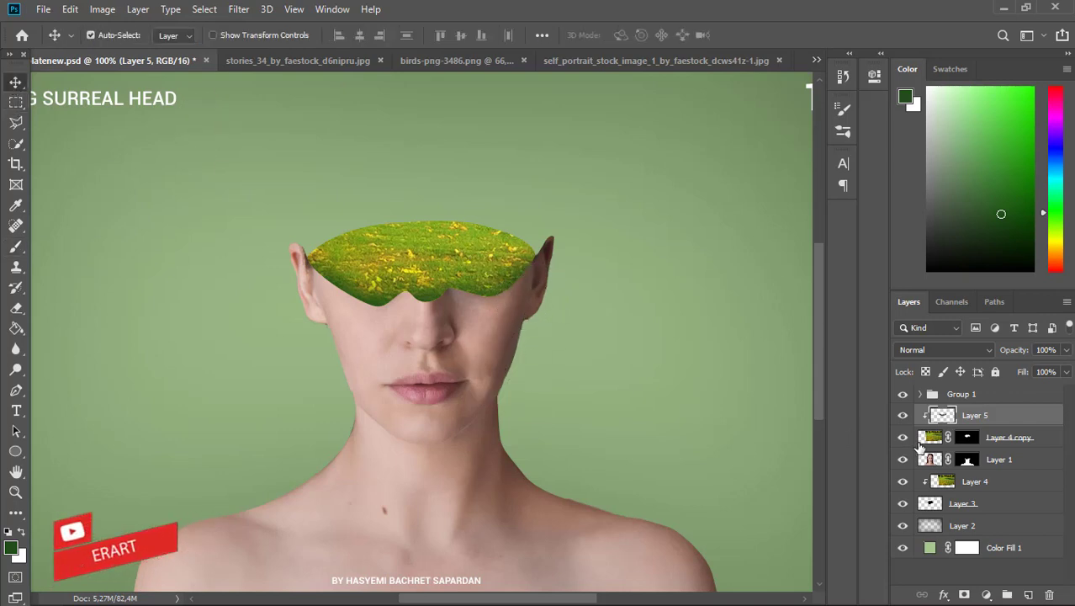
- At 200% zoom, paint white with a small brush on Layer 4 copy's mask along the top-left grass edge
click(964, 438)
key(ctrl+plus)
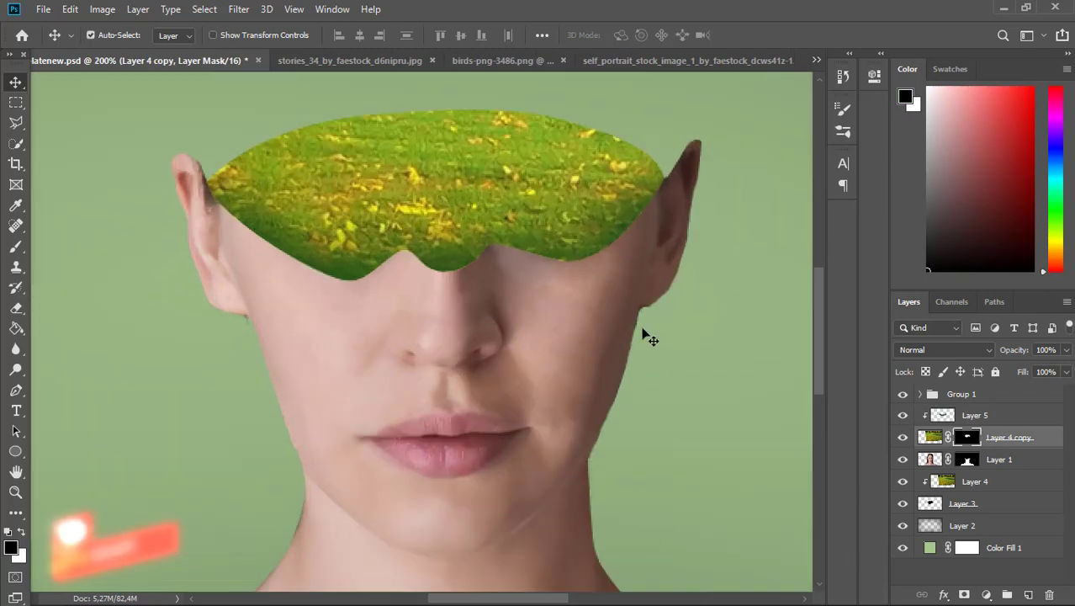
scroll(807, 270, up, 3)
scroll(807, 270, up, 2)
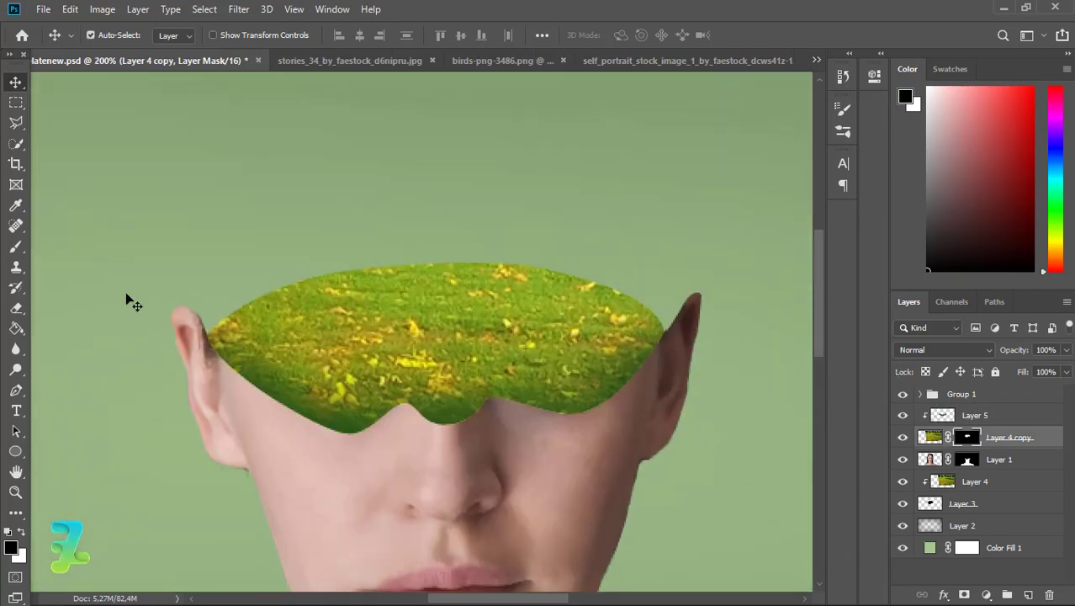
click(16, 245)
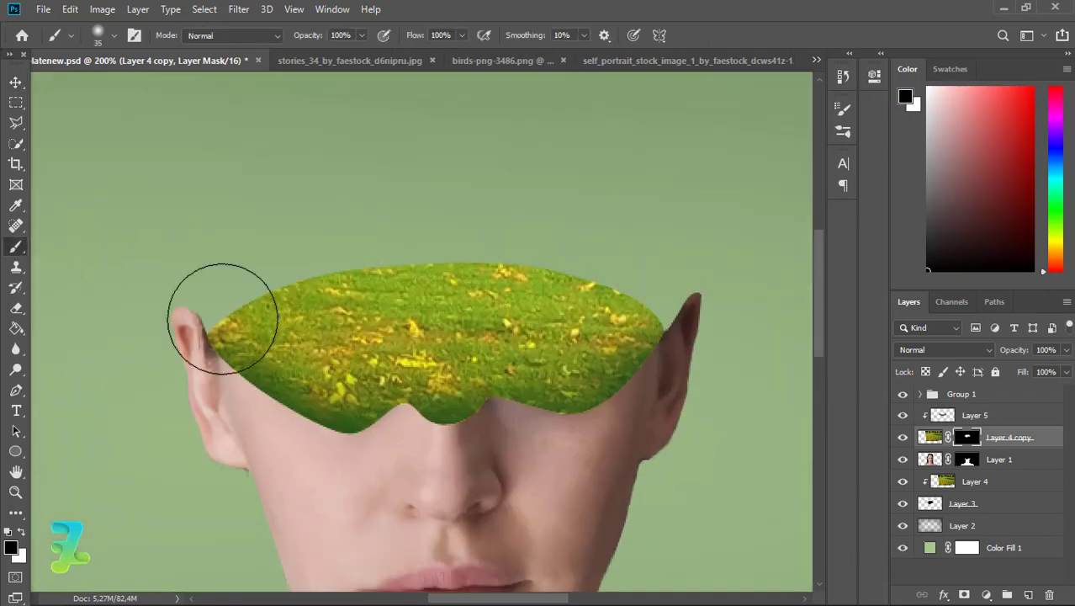
key(bracketleft)
key(bracketleft)
key(bracketleft)
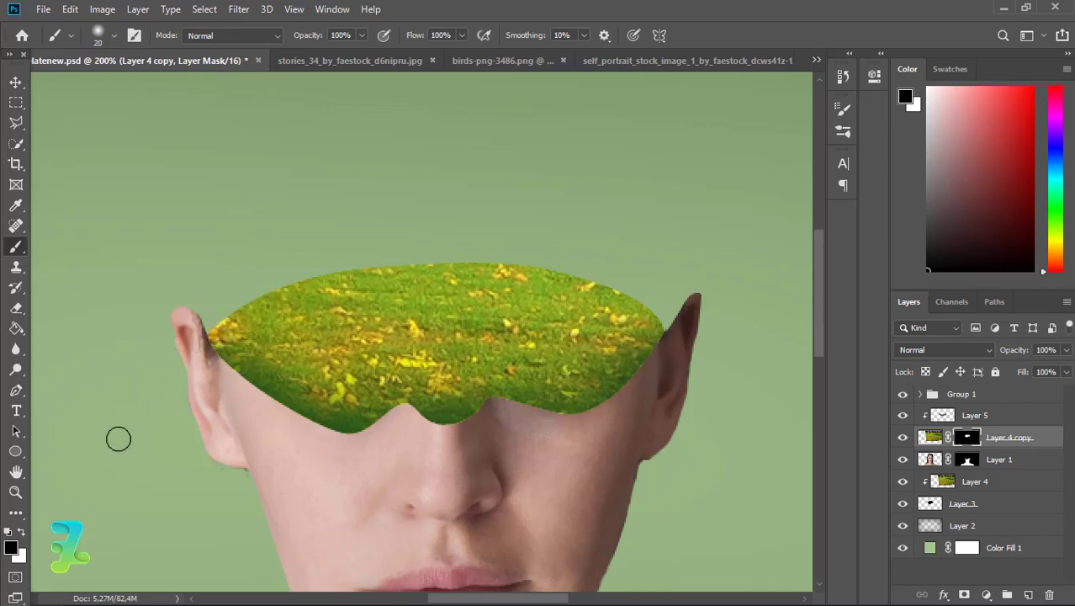
click(20, 534)
mouse_move(211, 329)
mouse_down()
mouse_move(312, 276)
mouse_move(207, 309)
mouse_up()
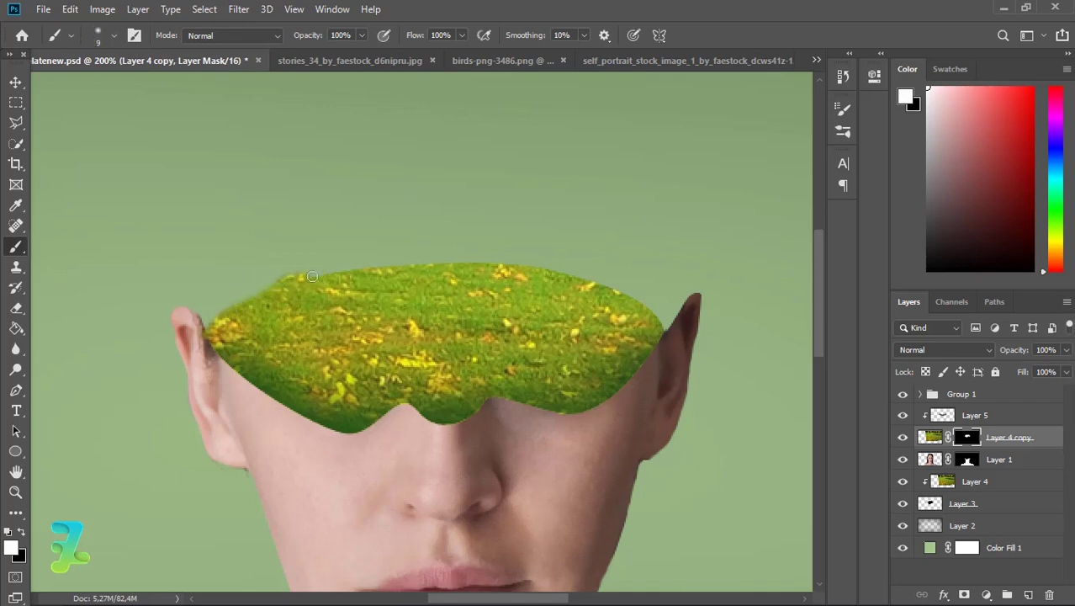
drag(312, 276, 277, 289)
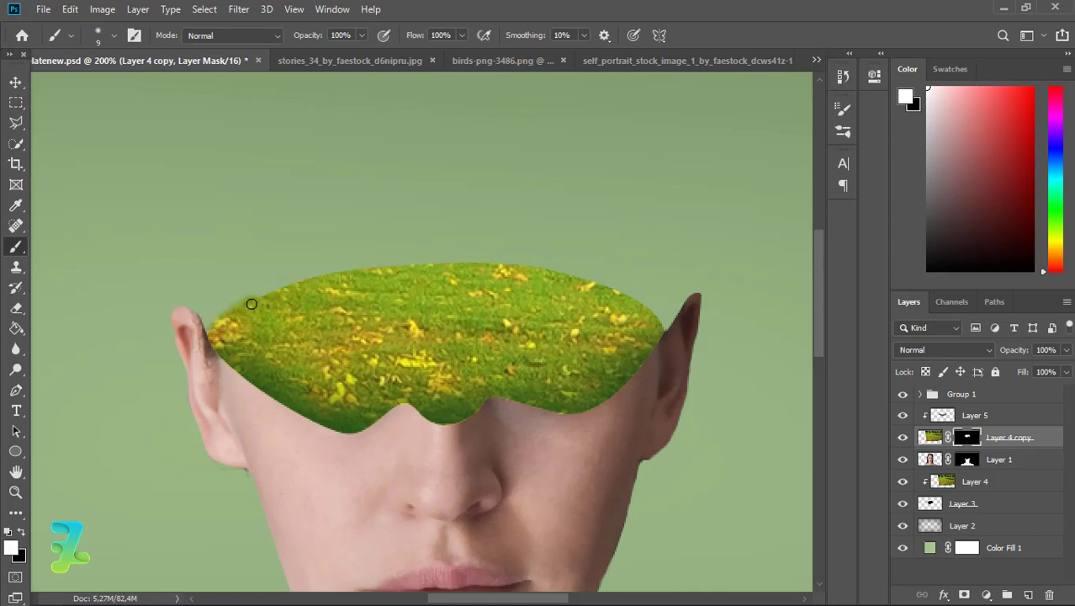
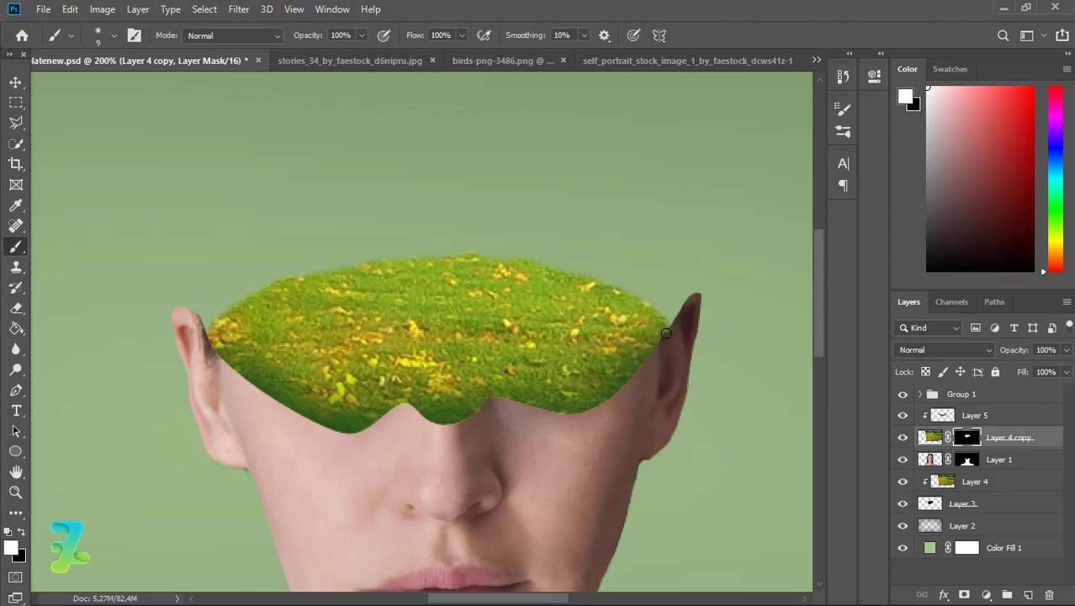
- Paint wispy grass-blade strands along the grass patch's top edge on Layer 4 copy's mask
click(115, 37)
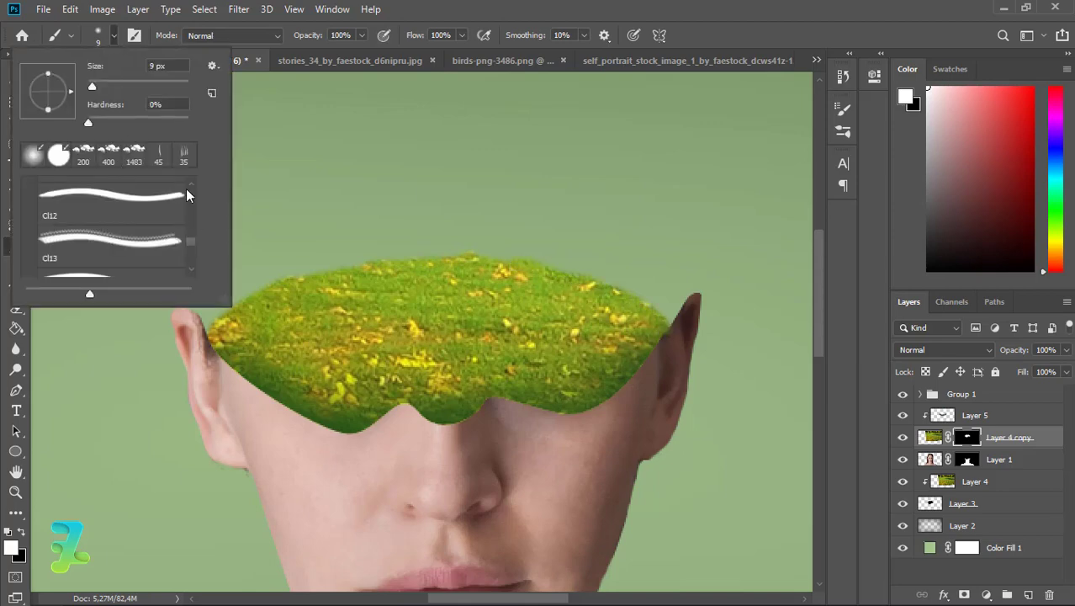
click(114, 37)
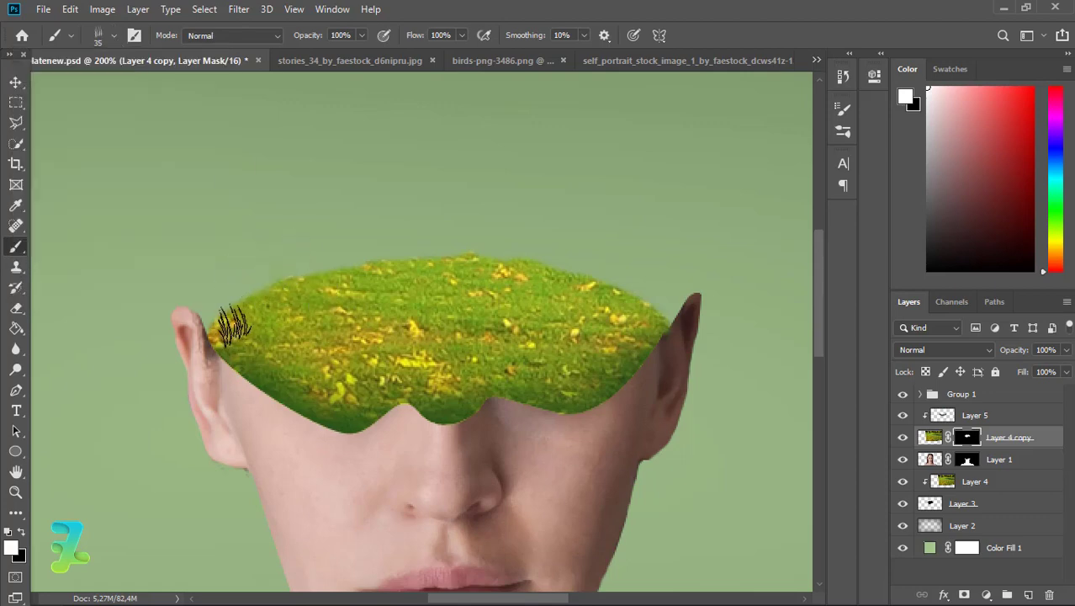
drag(240, 303, 270, 276)
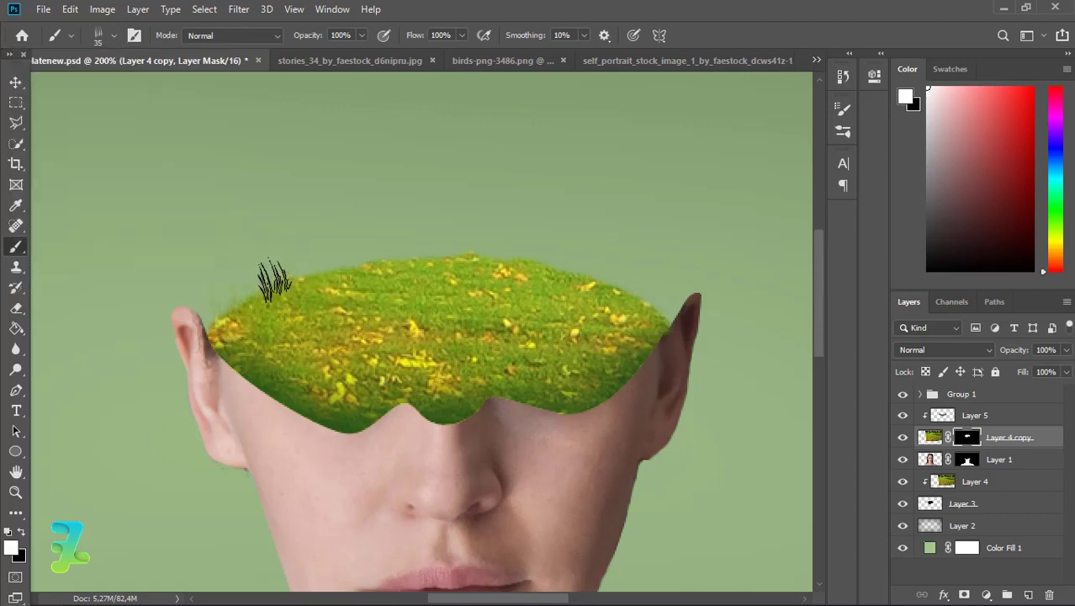
mouse_move(345, 265)
mouse_down()
mouse_move(343, 255)
mouse_move(420, 252)
mouse_move(408, 257)
mouse_move(439, 240)
mouse_move(546, 252)
mouse_move(662, 307)
mouse_move(587, 264)
mouse_move(636, 284)
mouse_move(430, 242)
mouse_move(309, 267)
mouse_move(359, 245)
mouse_move(280, 271)
mouse_move(79, 221)
mouse_move(230, 303)
mouse_up()
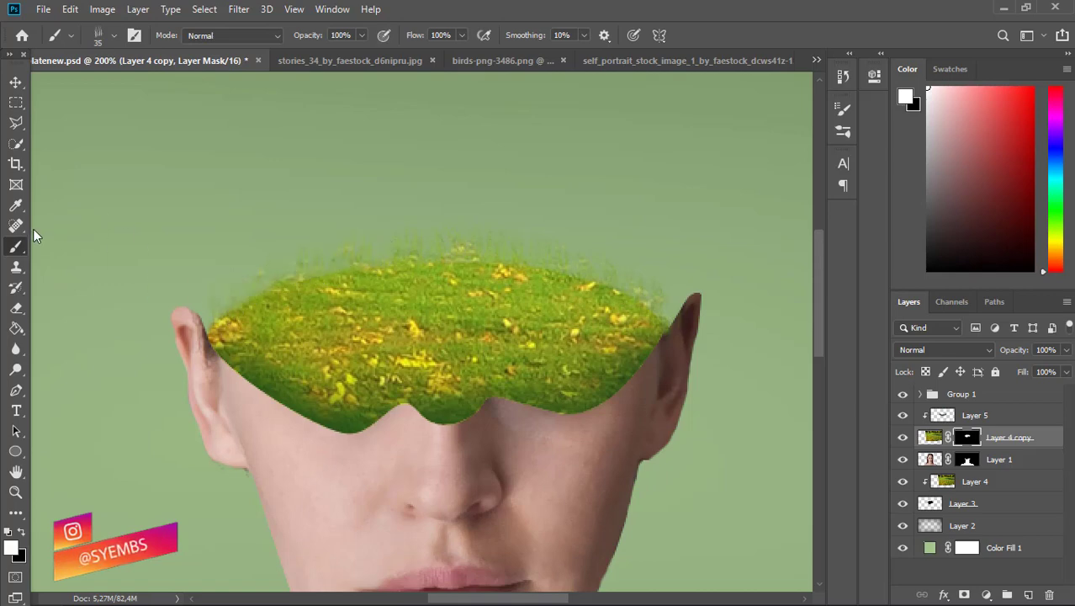
- Select the face layer, Layer 1, and open its Layer Style settings
click(15, 83)
click(928, 460)
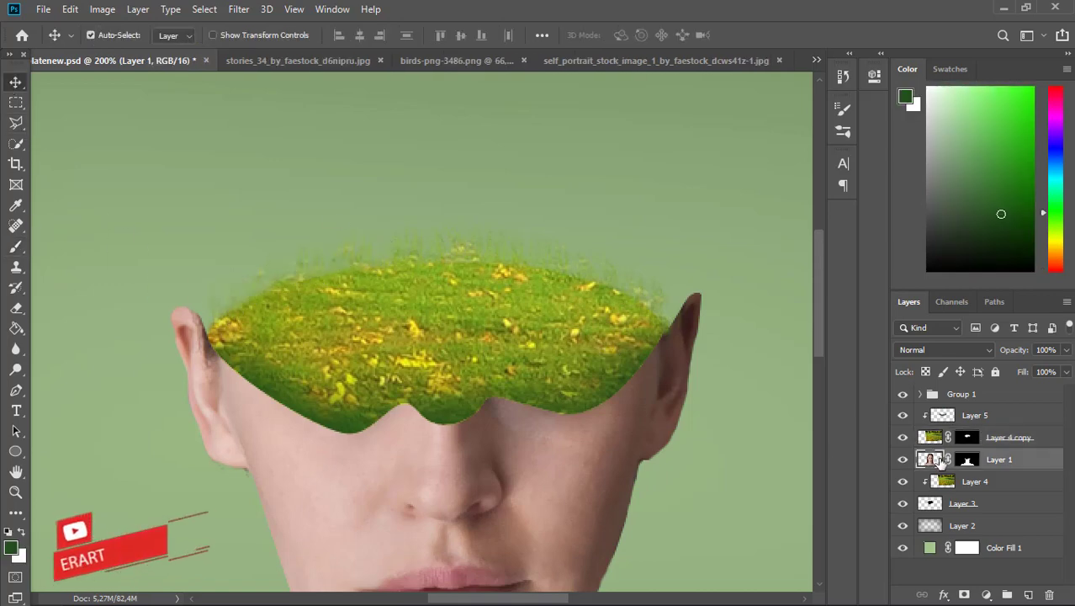
right_click(964, 461)
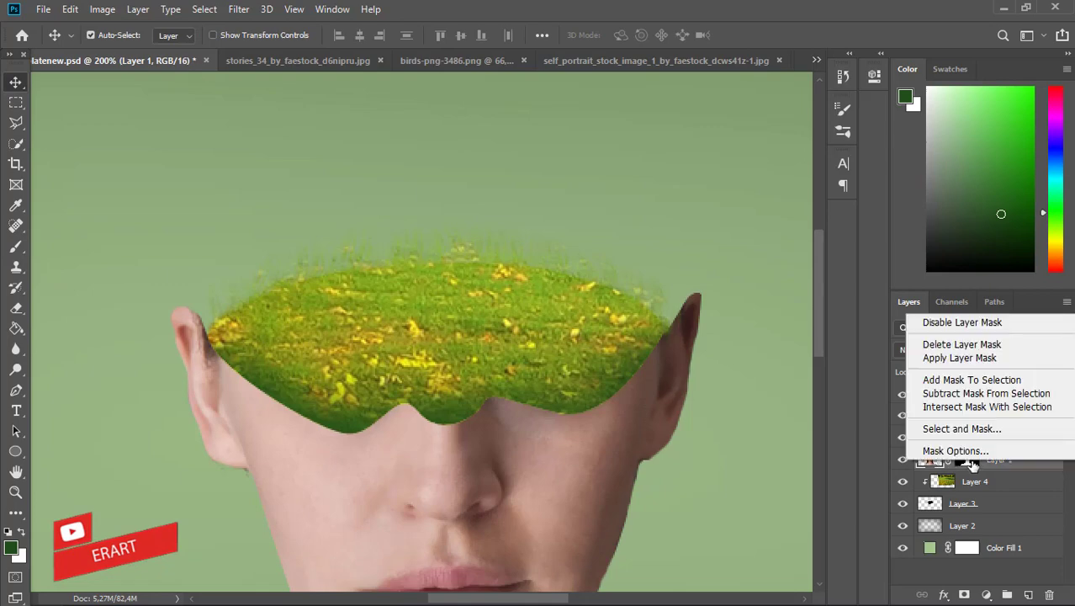
click(1036, 466)
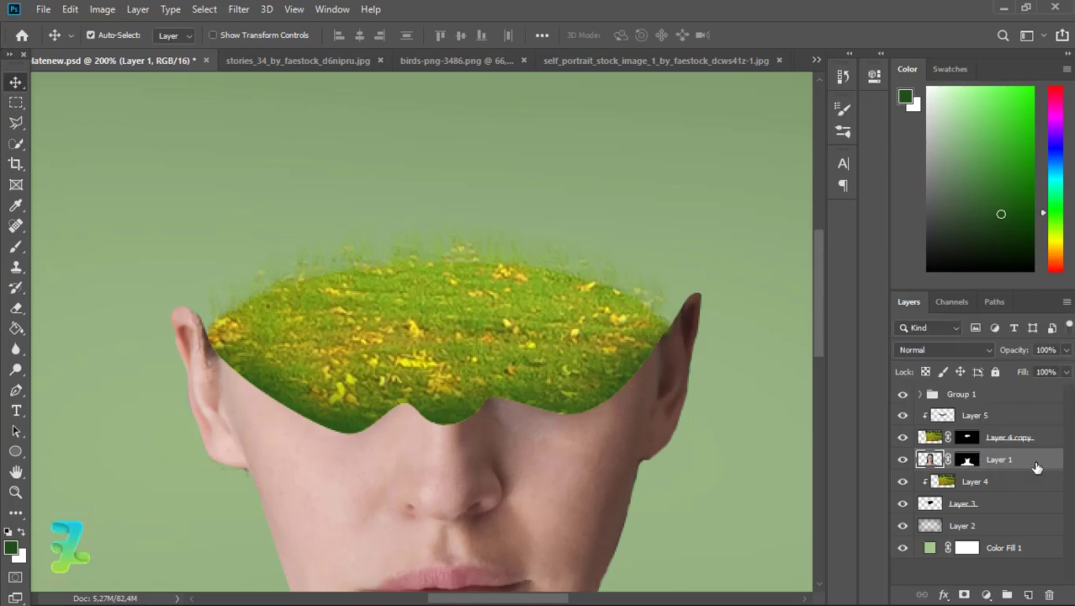
key(h)
double_click(1037, 465)
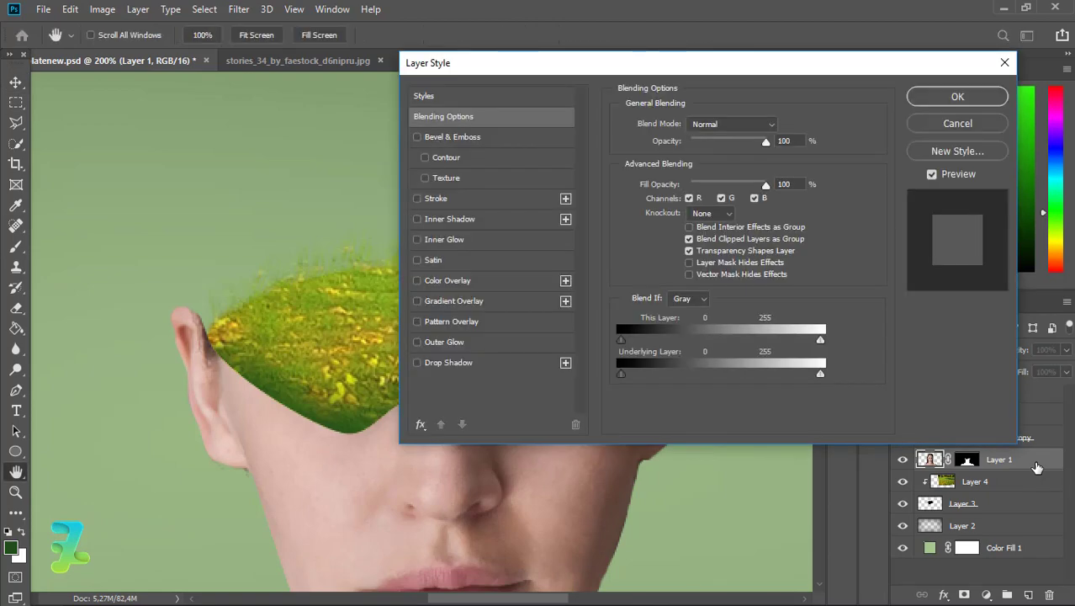
- Add an Inner Bevel, Chisel Hard bevel: depth 1000%, size 3 px, angle 90°, Screen modes
click(444, 139)
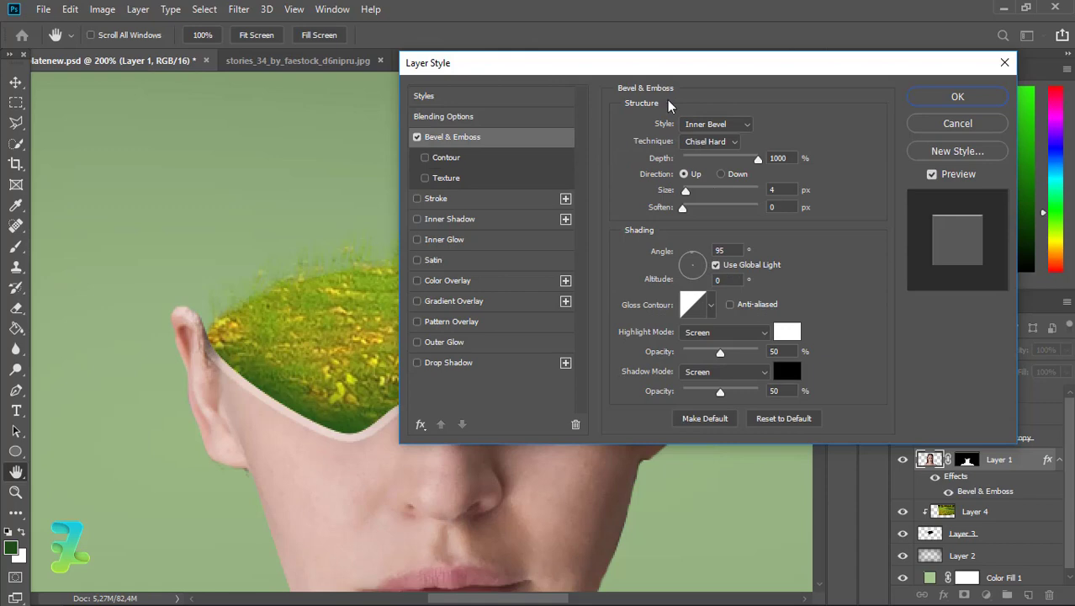
drag(677, 63, 762, 112)
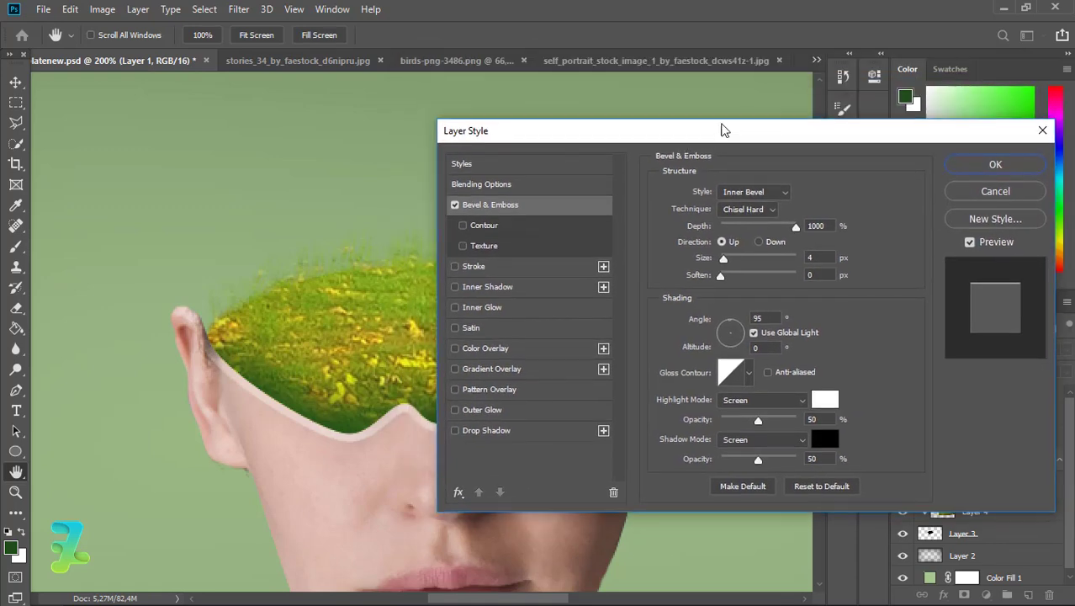
click(846, 382)
click(805, 344)
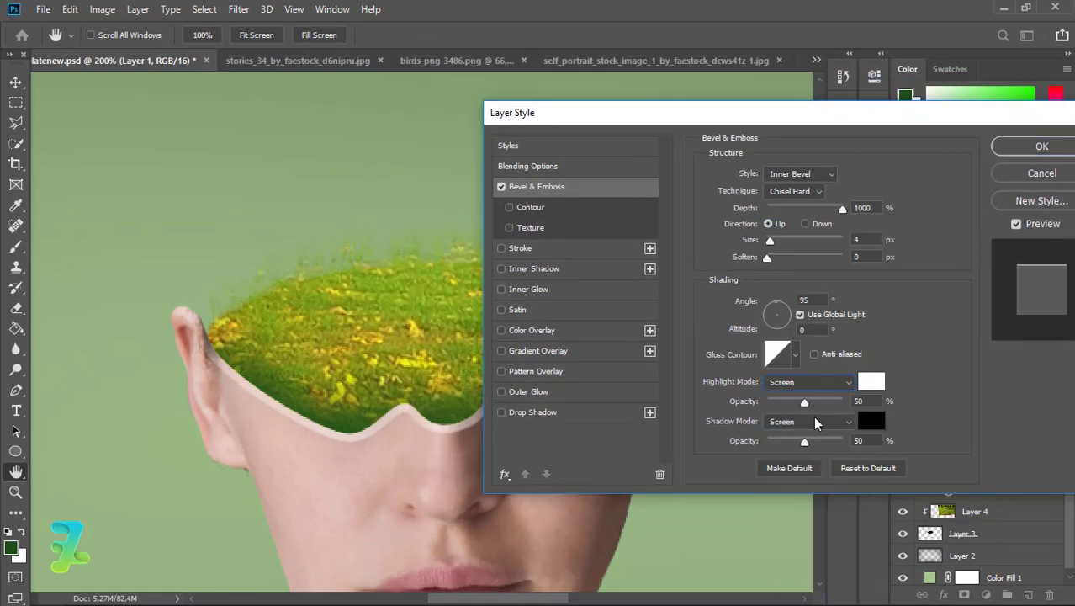
click(848, 383)
click(787, 343)
drag(781, 303, 776, 299)
drag(769, 240, 770, 246)
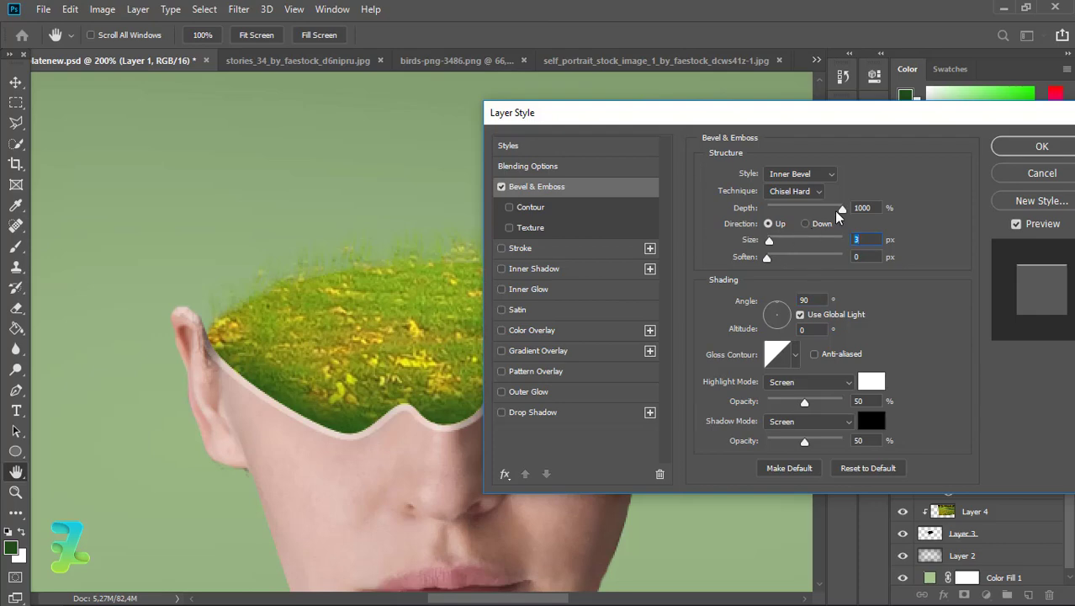
click(1010, 148)
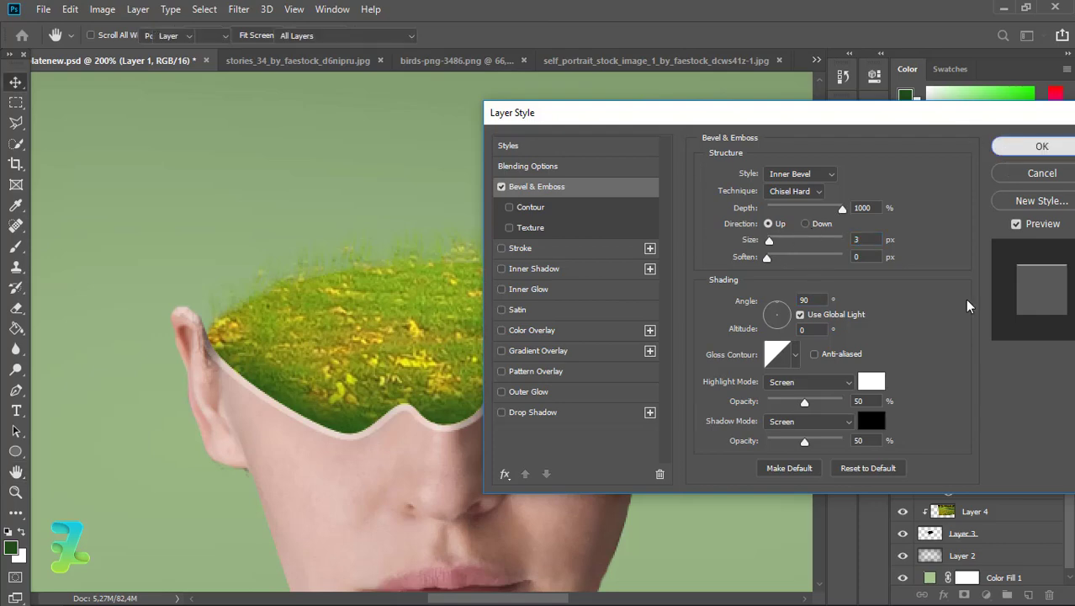
- Split Layer 1's Bevel & Emboss into separate layers and select the highlights layer
right_click(968, 464)
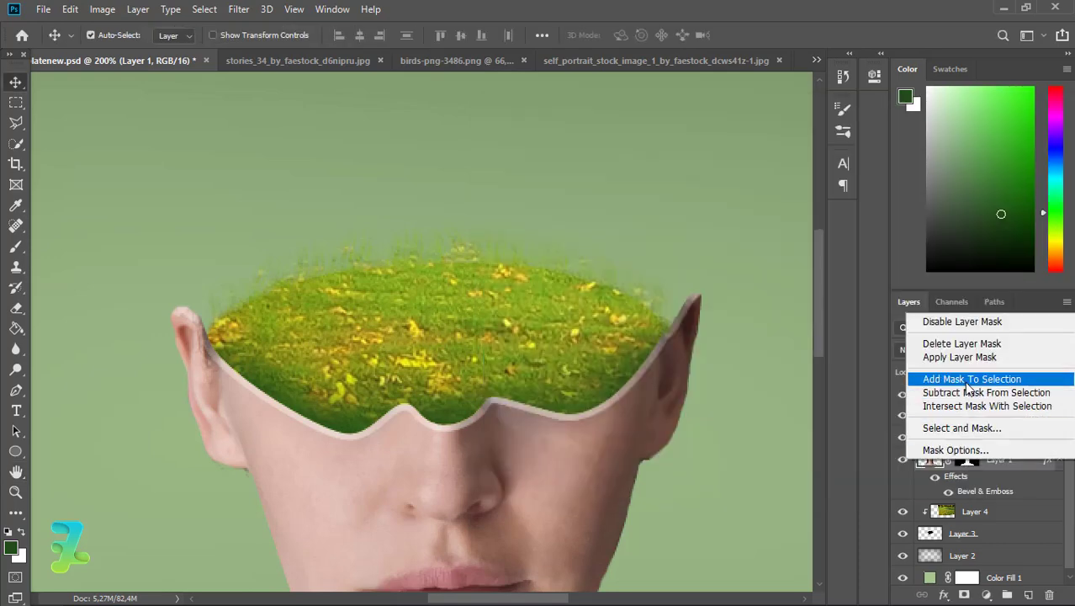
right_click(1008, 460)
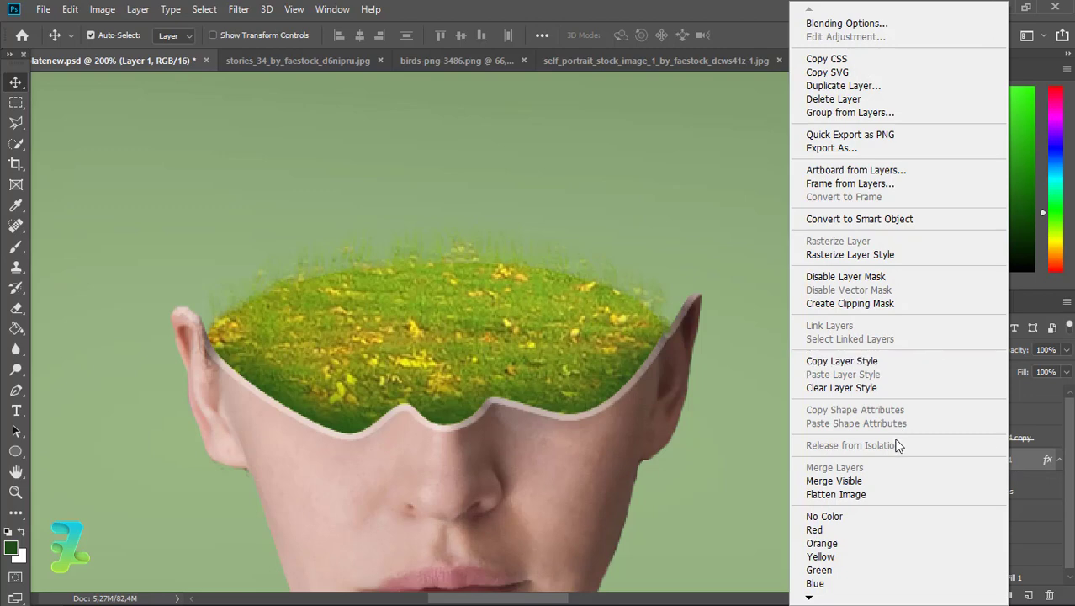
click(1024, 459)
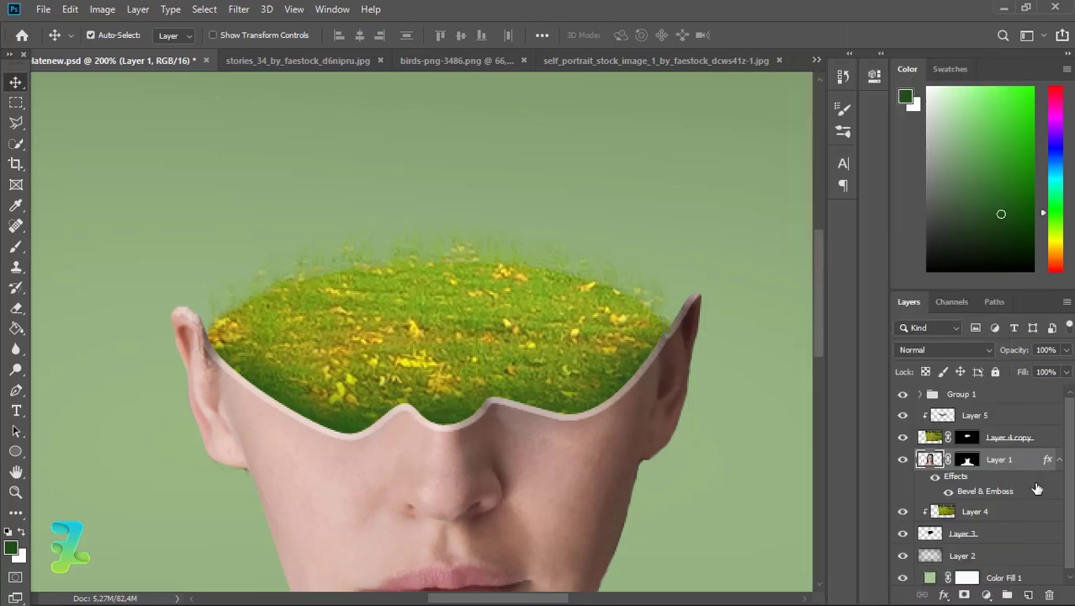
right_click(1037, 489)
click(1016, 442)
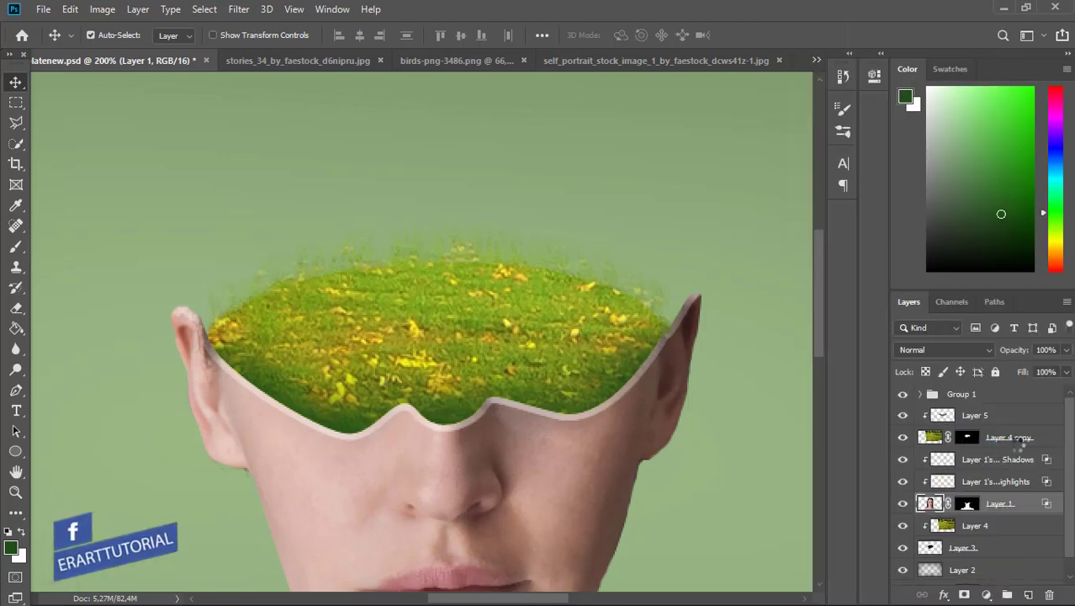
click(940, 483)
- Erase the light bevel rim from the ears, neck and shoulders
key(e)
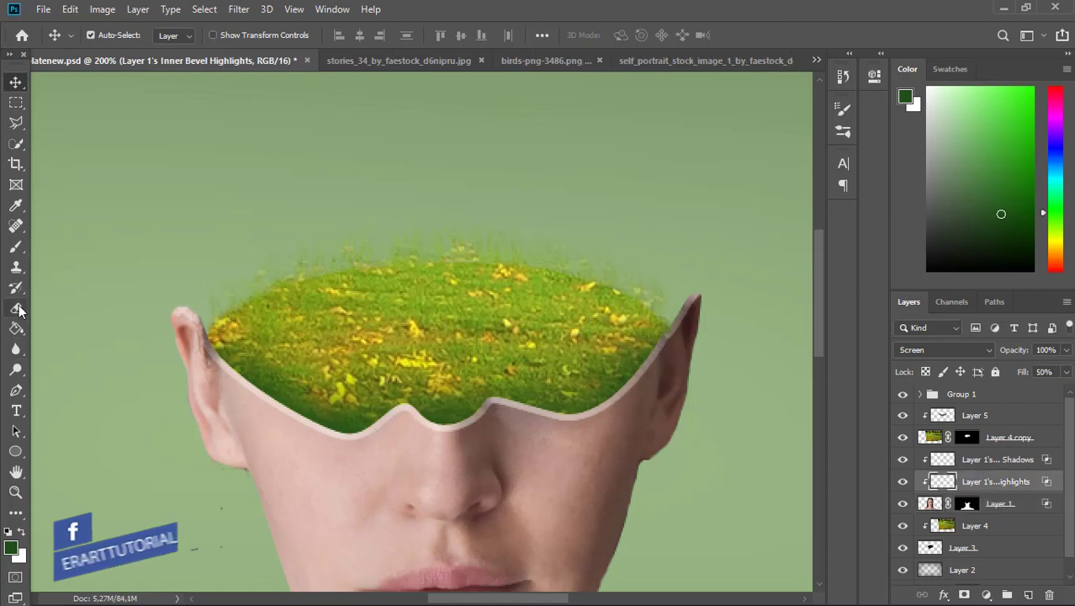
drag(167, 322, 187, 341)
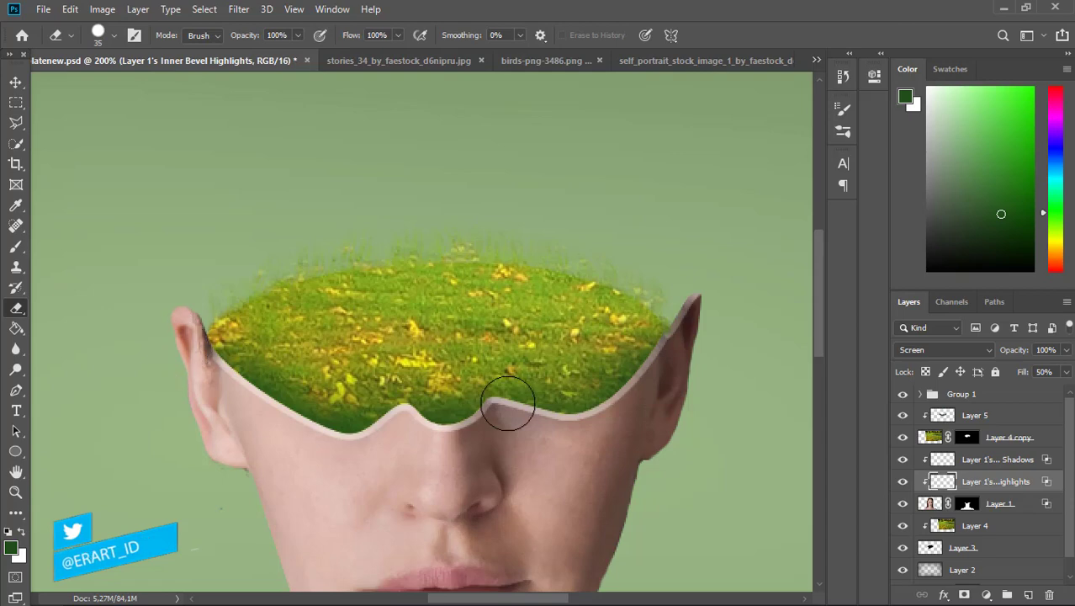
drag(702, 331, 679, 335)
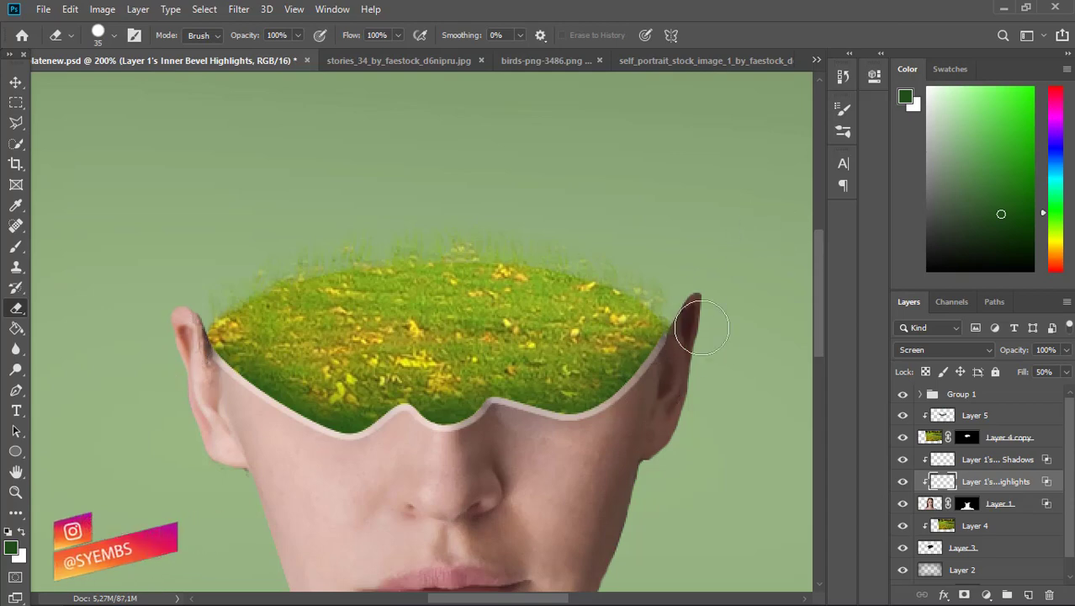
drag(820, 328, 820, 408)
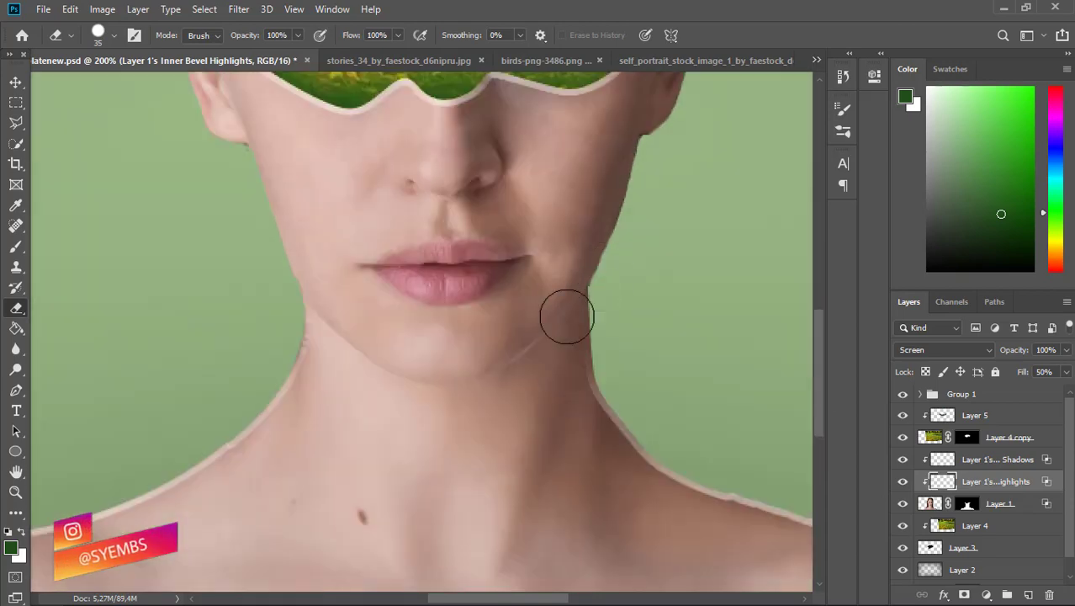
drag(606, 349, 623, 440)
key(ctrl+minus)
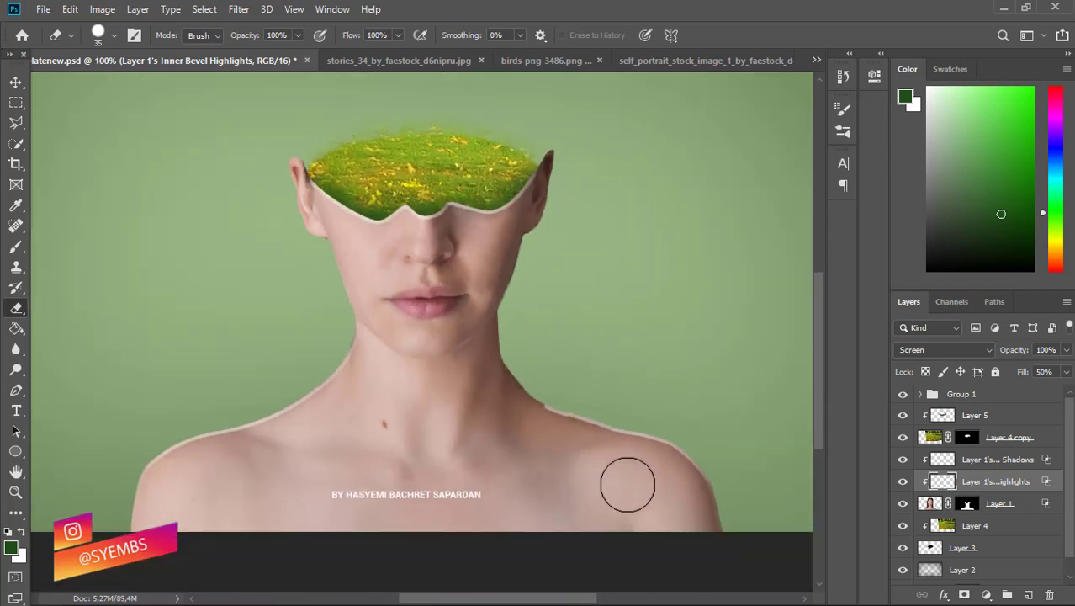
mouse_move(721, 505)
mouse_down()
mouse_move(698, 463)
mouse_move(655, 453)
mouse_up()
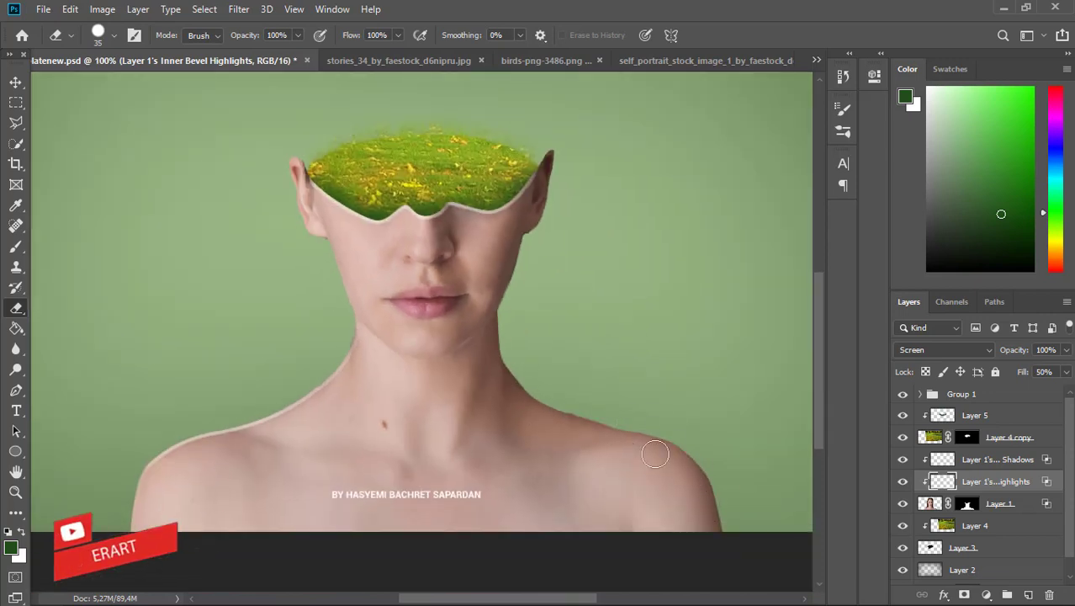
mouse_move(360, 333)
mouse_down()
mouse_move(277, 412)
mouse_move(143, 473)
mouse_up()
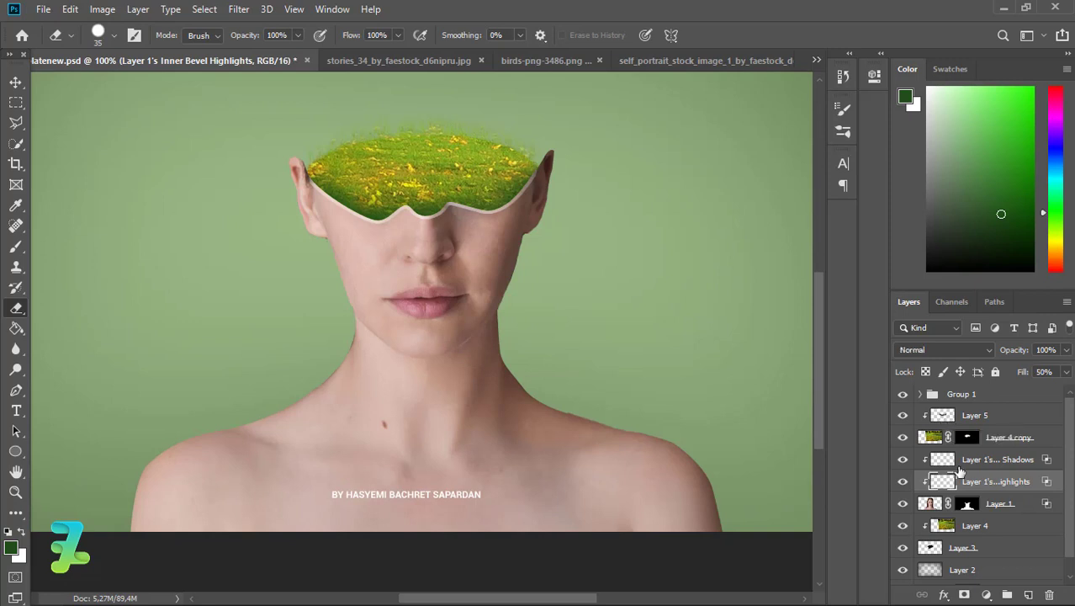
click(949, 420)
- Group Layer 5 through Layer 3 as Group 2, duplicate it, and make the copy a smart object
shift+click(990, 551)
key(ctrl+g)
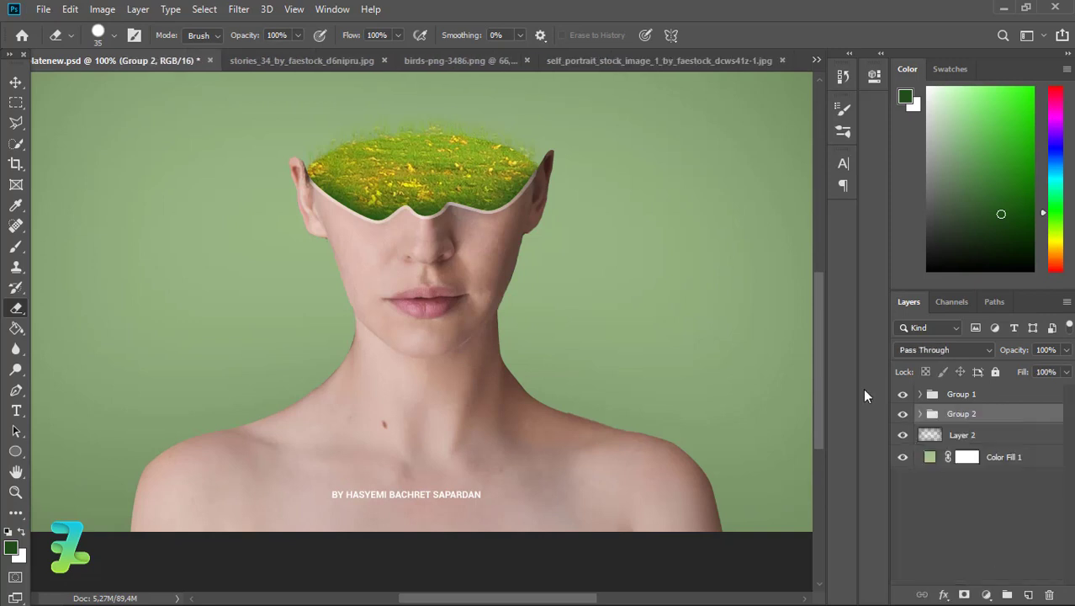
scroll(819, 360, up, 2)
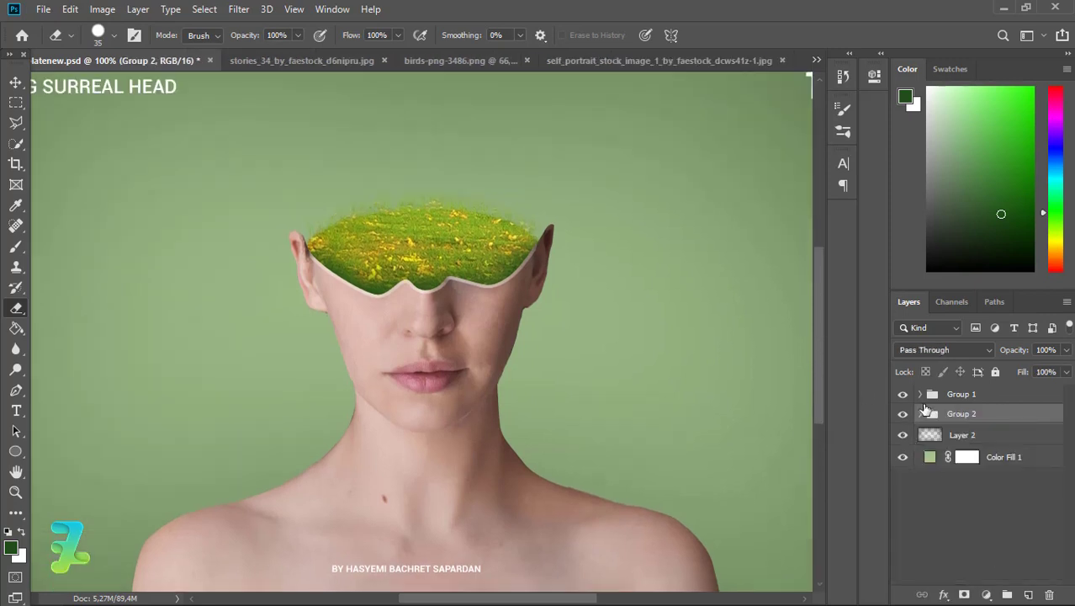
key(ctrl+j)
right_click(982, 420)
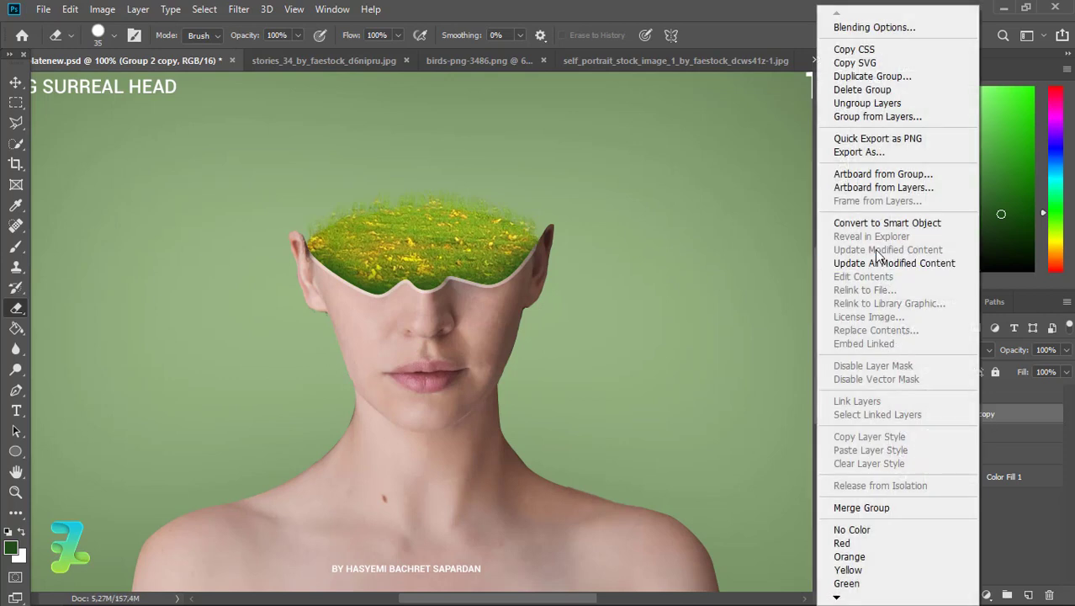
click(867, 225)
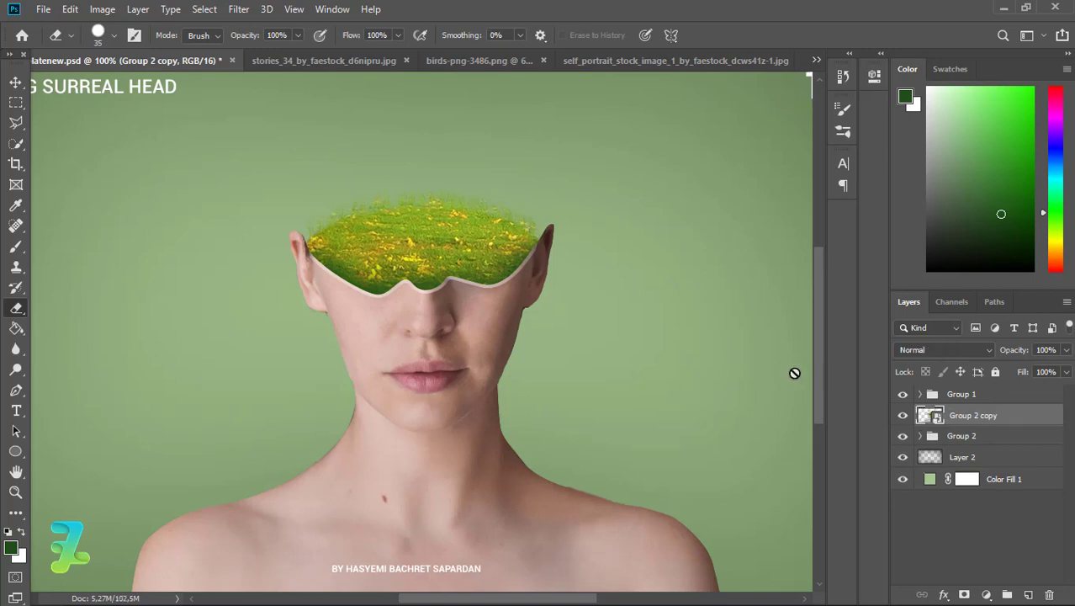
key(ctrl+minus)
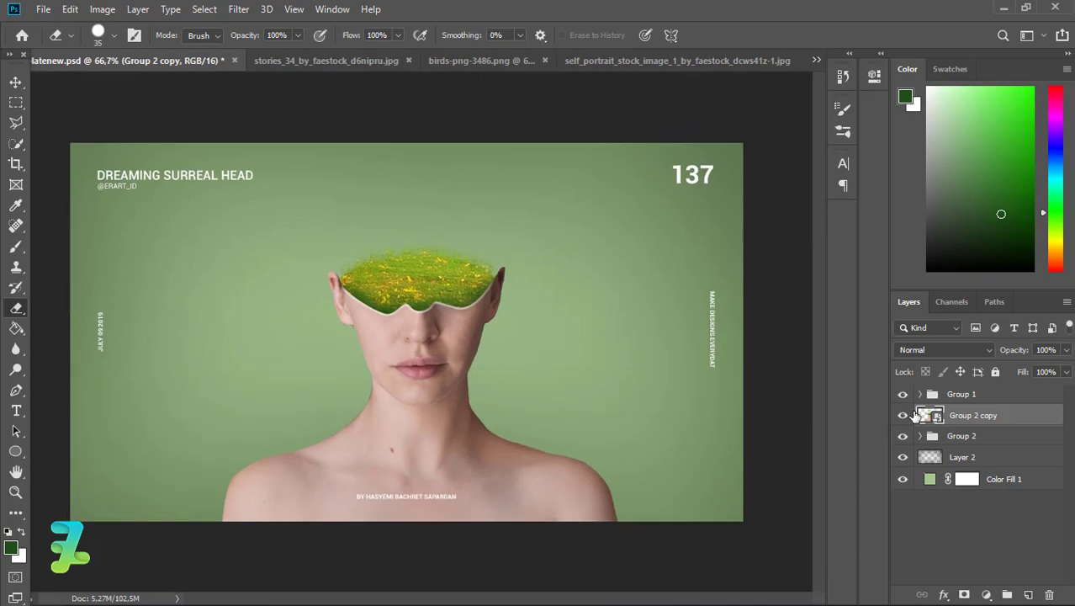
key(ctrl+plus)
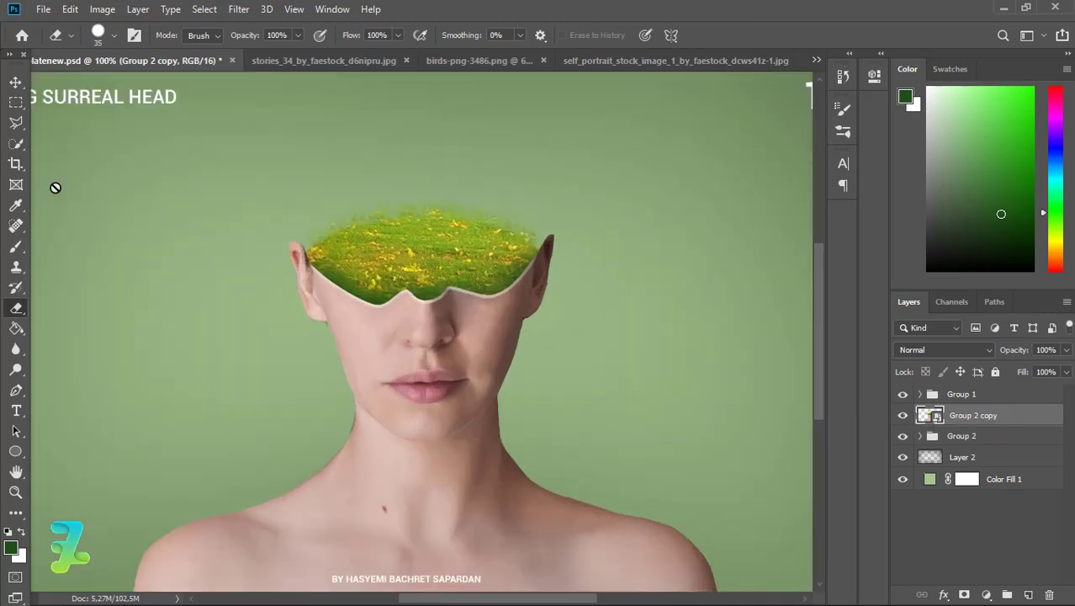
- Trace a closed Pen path around the top of the head down to the nose
click(16, 389)
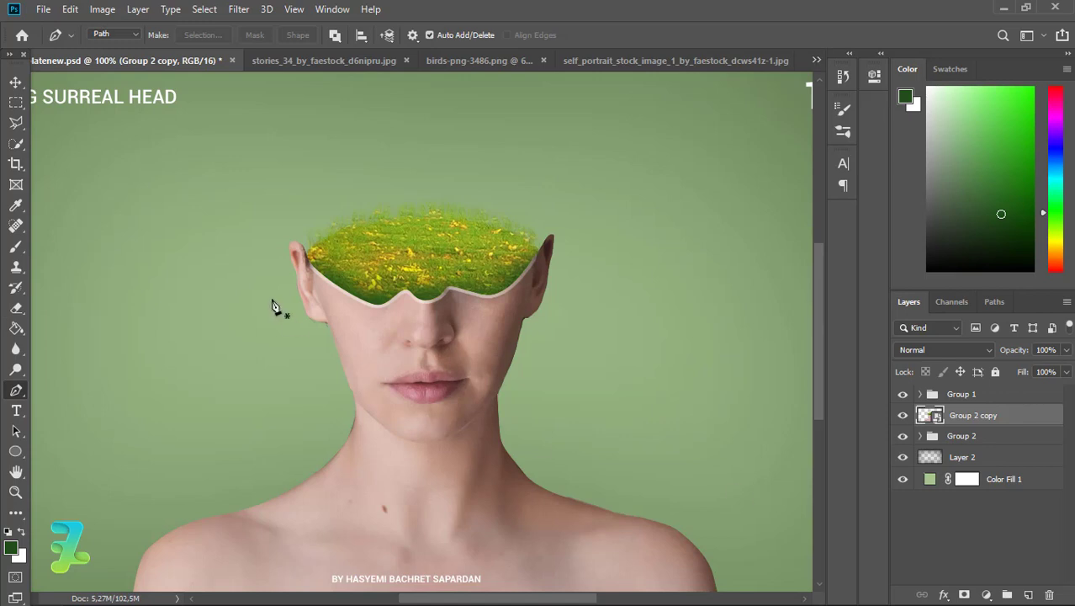
click(301, 322)
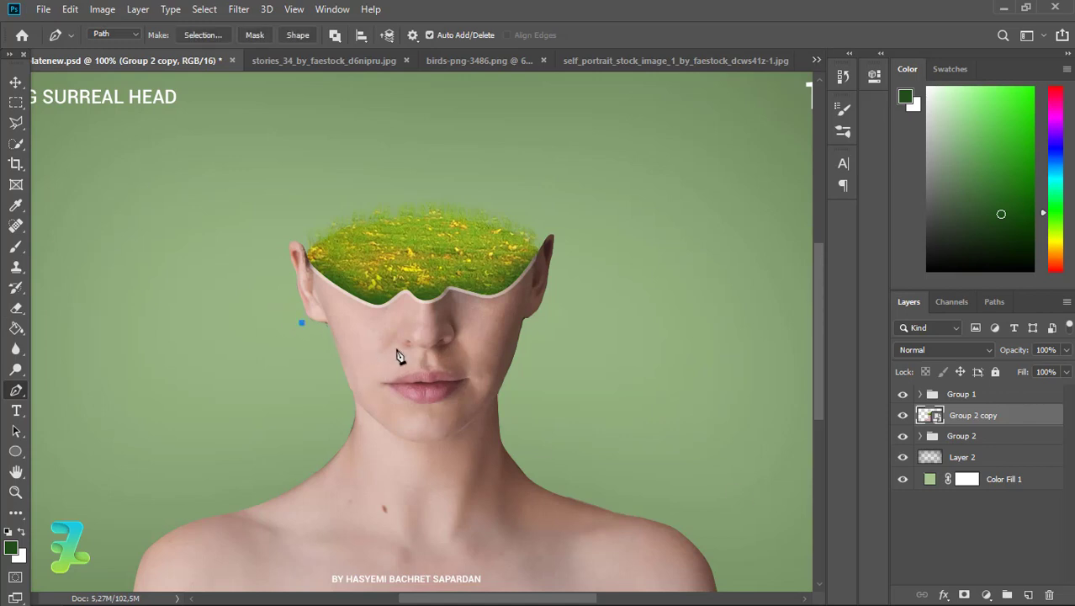
drag(421, 355, 482, 351)
click(527, 333)
click(567, 251)
click(549, 191)
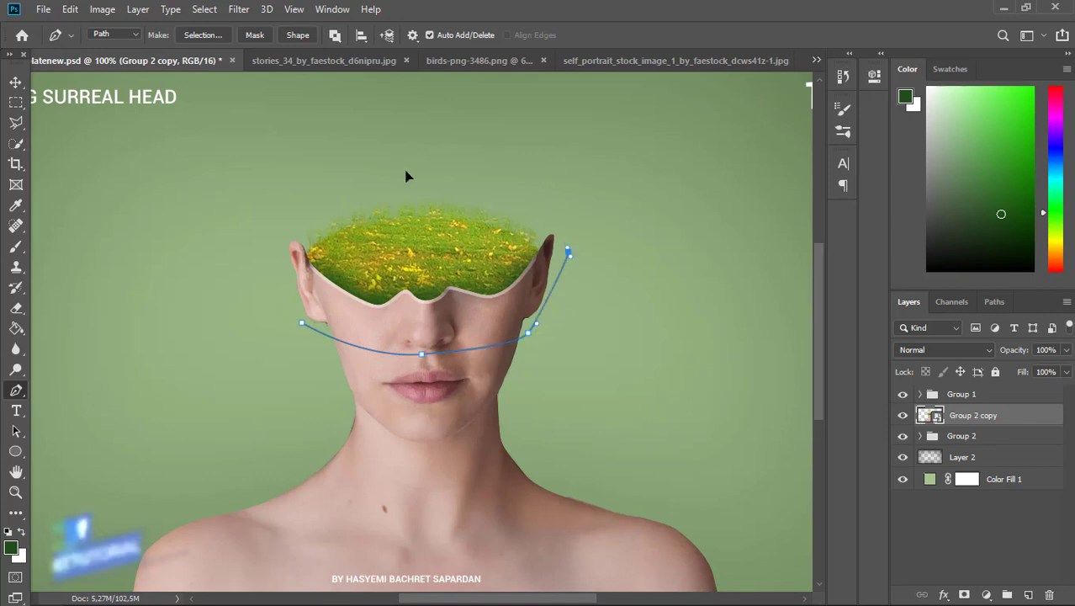
click(401, 170)
click(236, 153)
click(211, 287)
click(301, 322)
- Turn the path into a selection and add it as Group 2 copy's layer mask
right_click(306, 327)
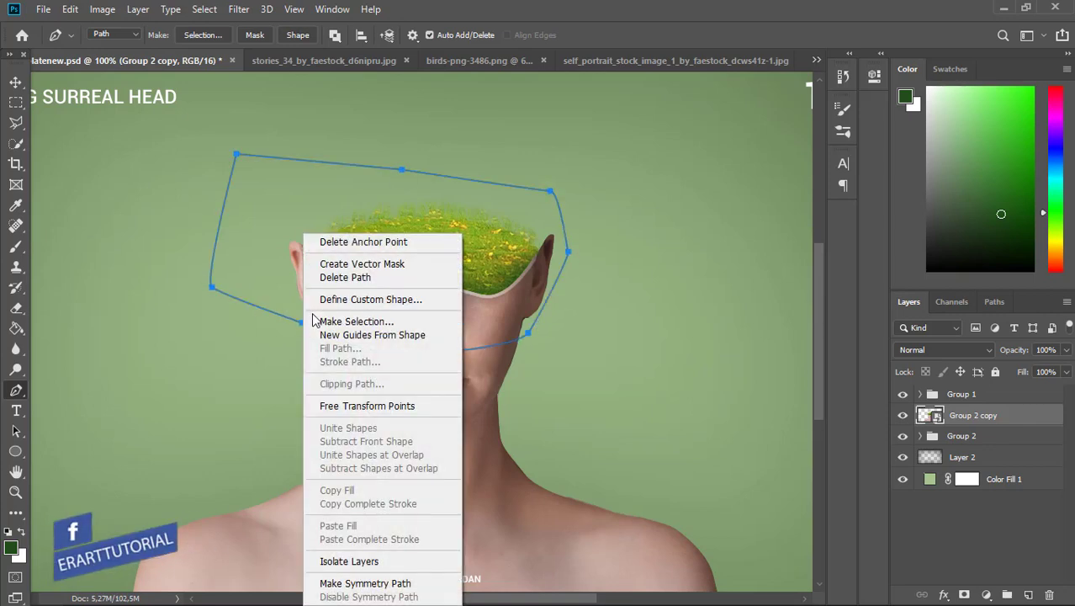
click(315, 318)
key(Return)
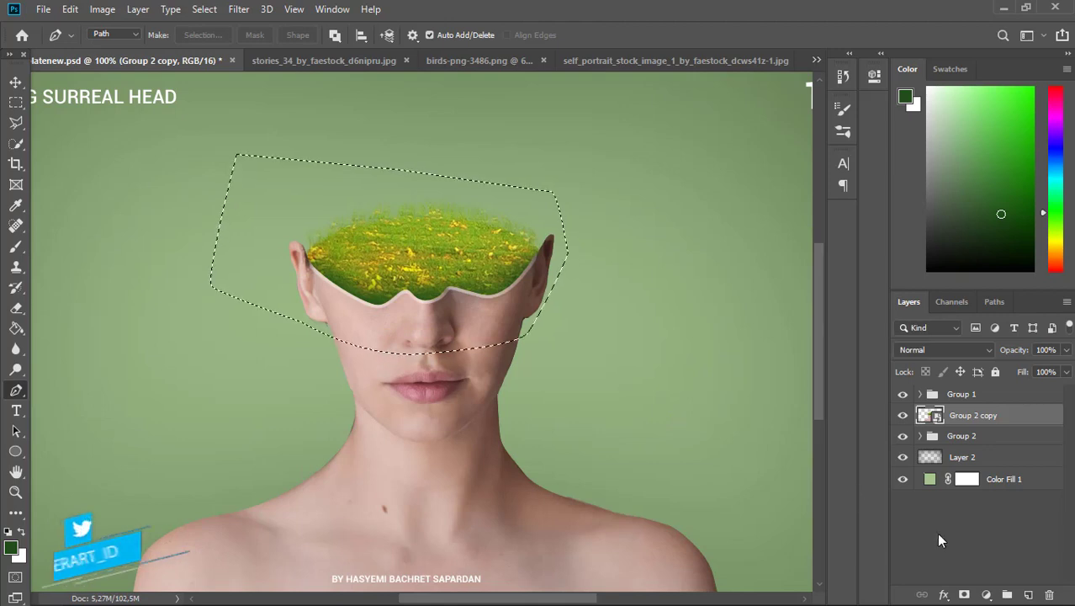
click(964, 593)
right_click(1014, 412)
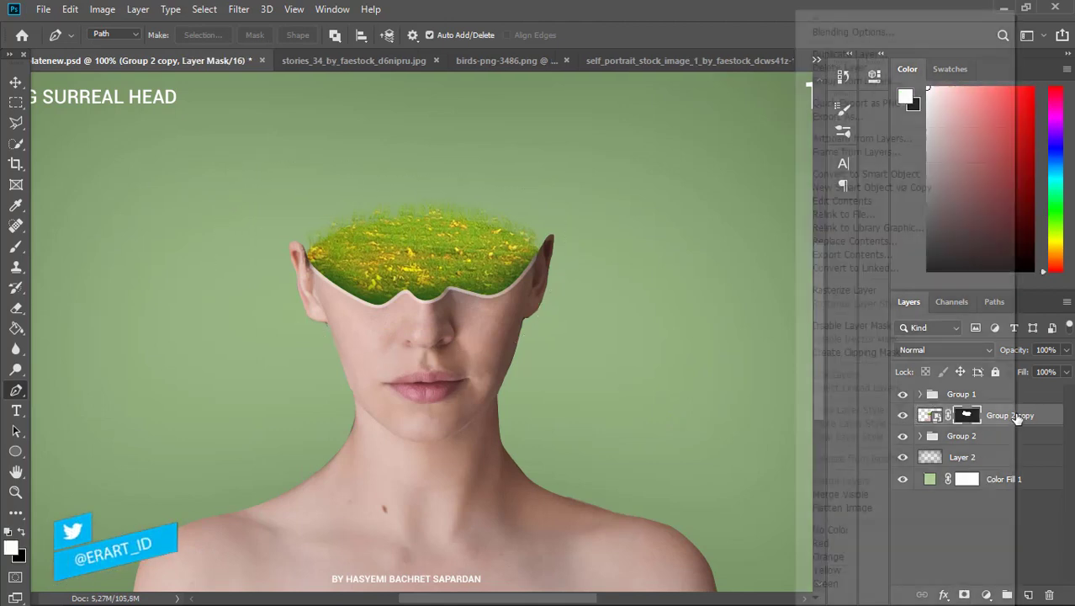
key(Escape)
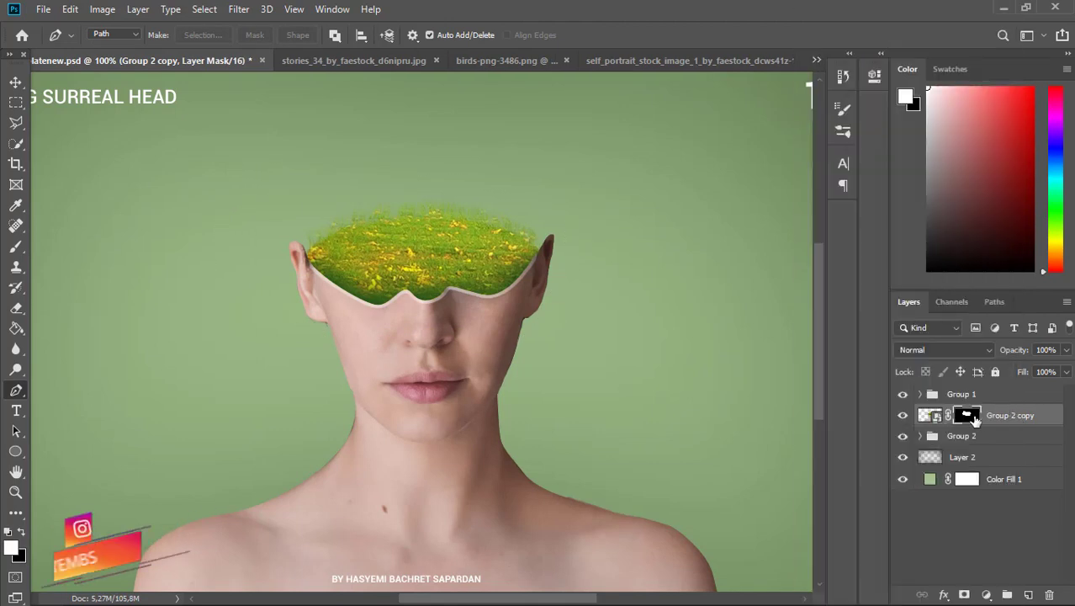
right_click(968, 416)
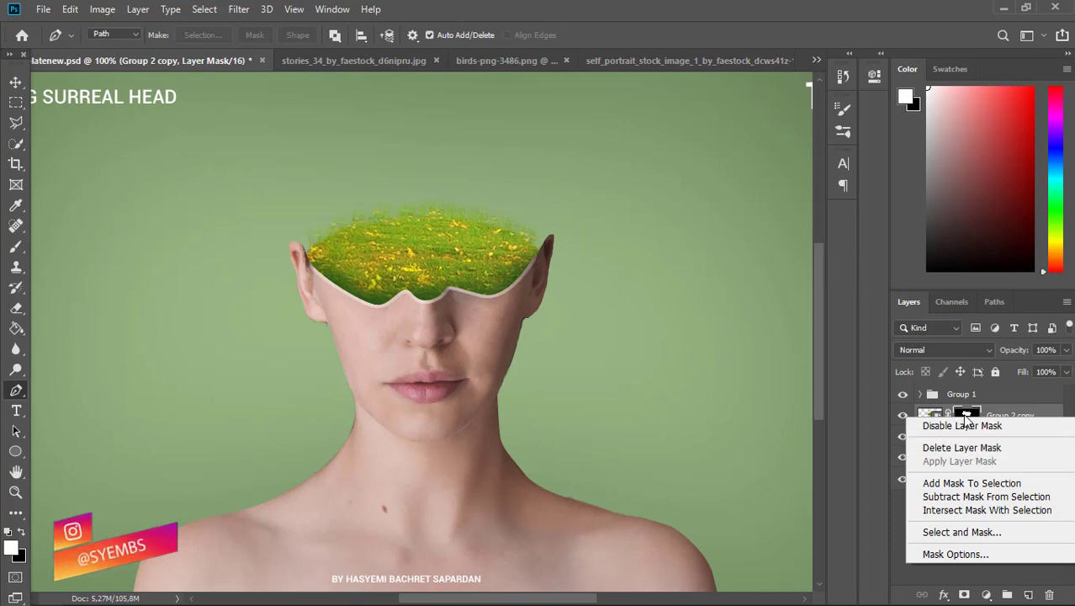
key(Escape)
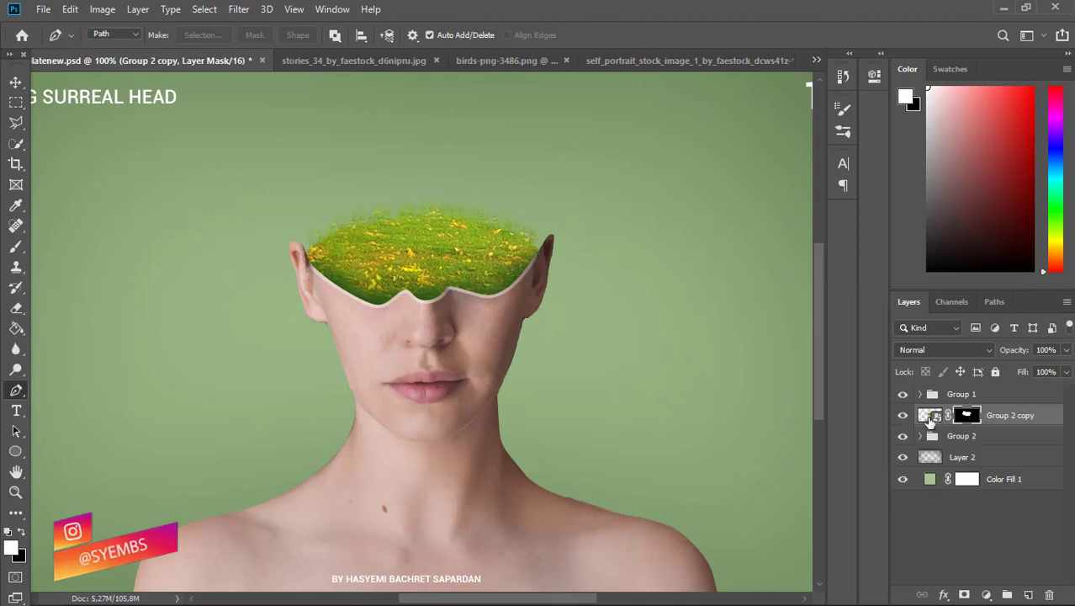
click(930, 417)
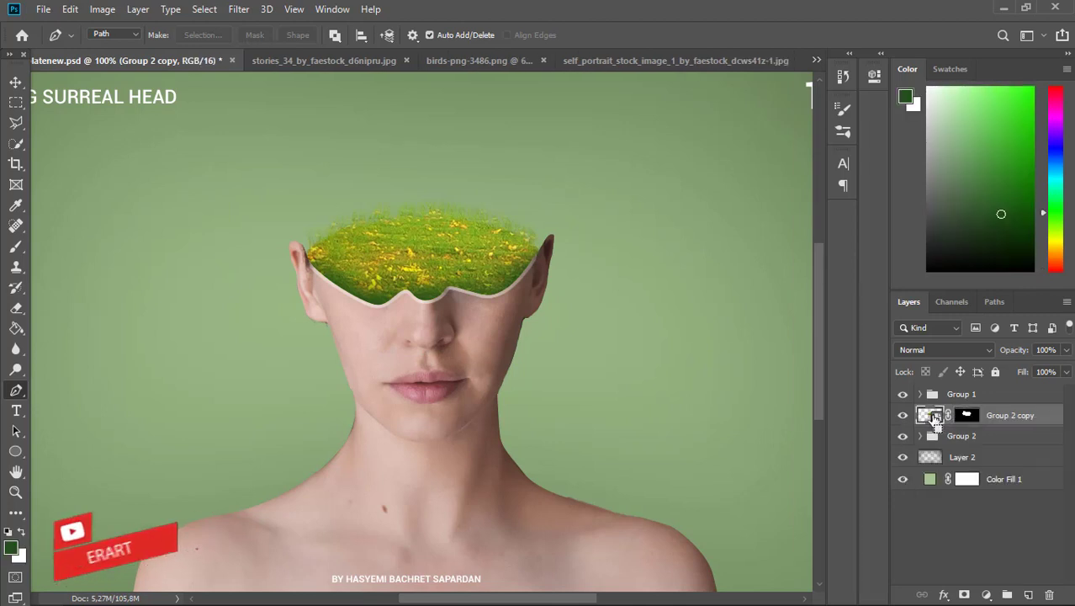
right_click(965, 419)
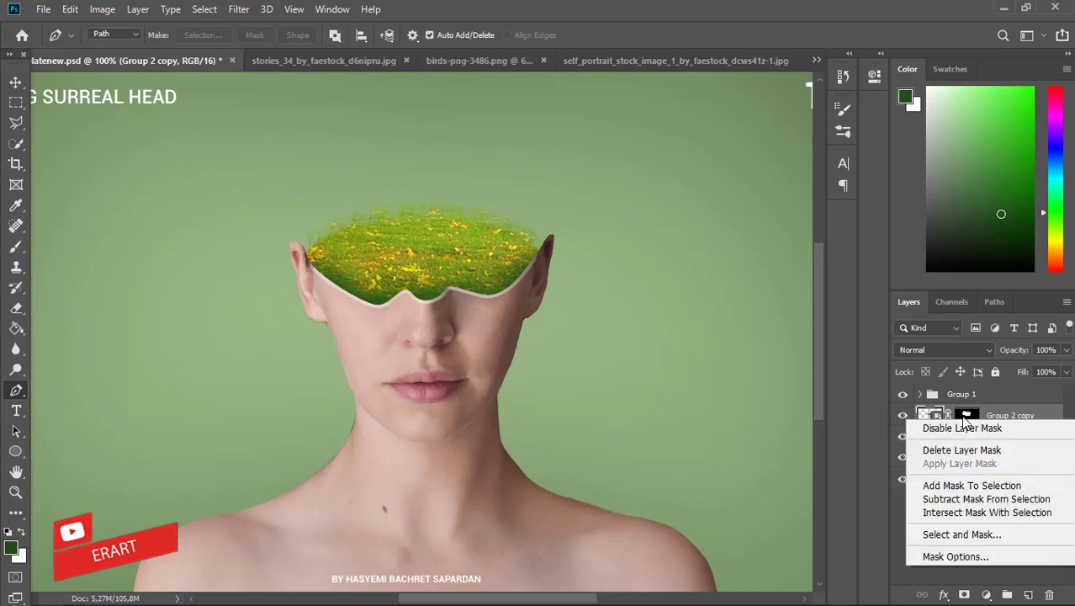
key(Escape)
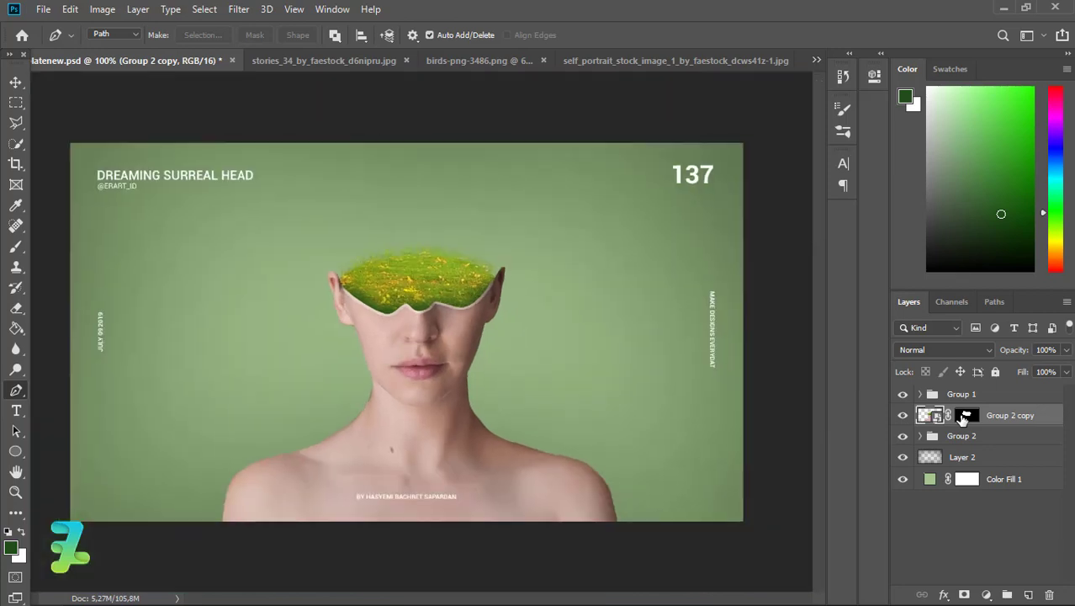
- Shrink the Group 2 copy slice with Free Transform and lift it up and right
key(ctrl+t)
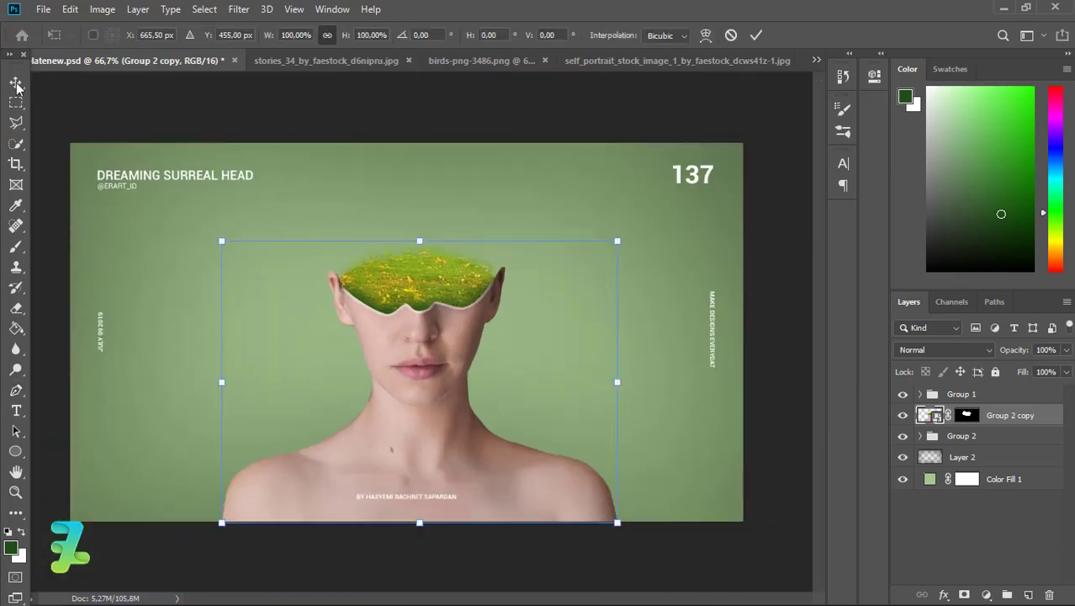
key(Return)
key(v)
key(ctrl)
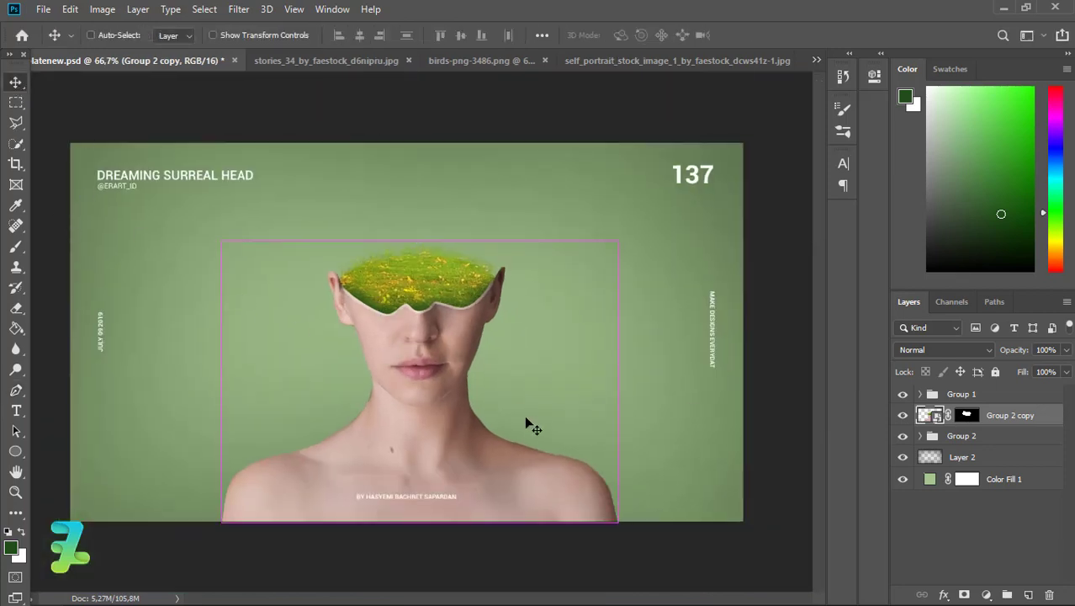
key(ctrl+t)
drag(617, 523, 540, 473)
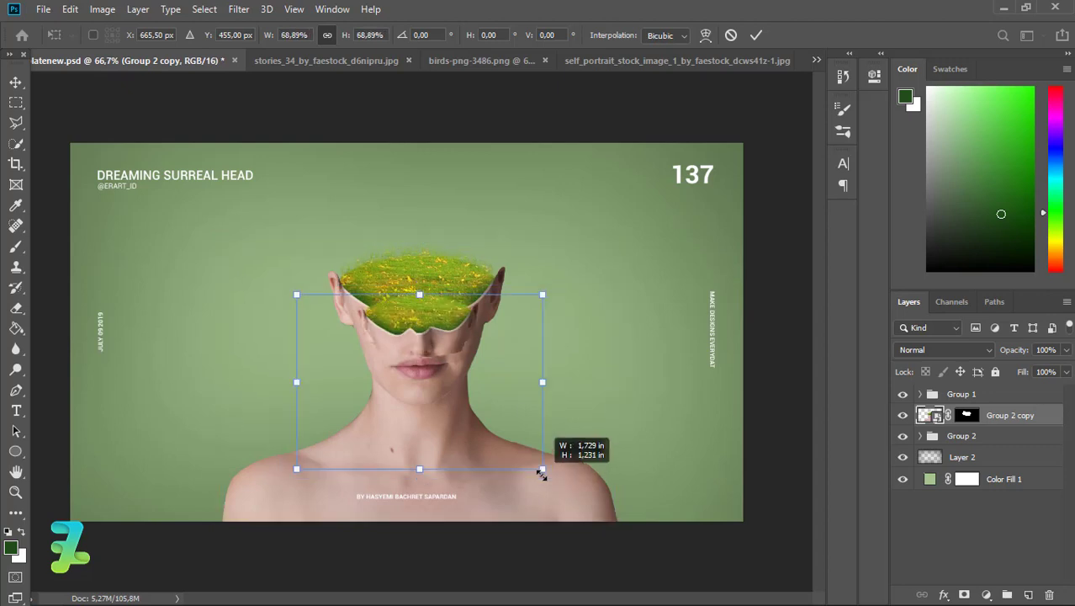
drag(296, 294, 60, 136)
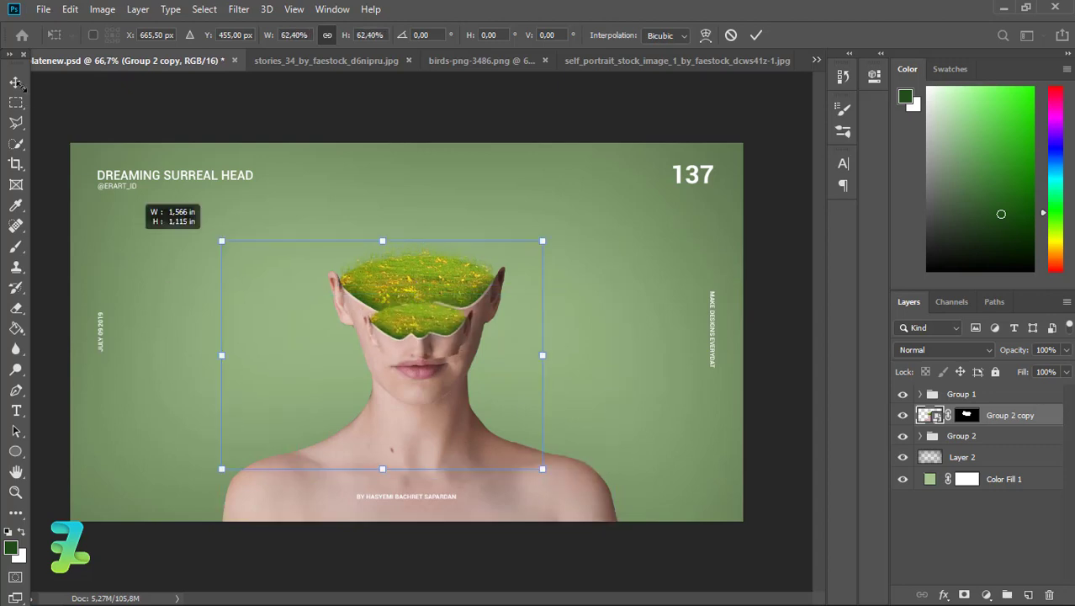
key(Return)
drag(400, 301, 425, 277)
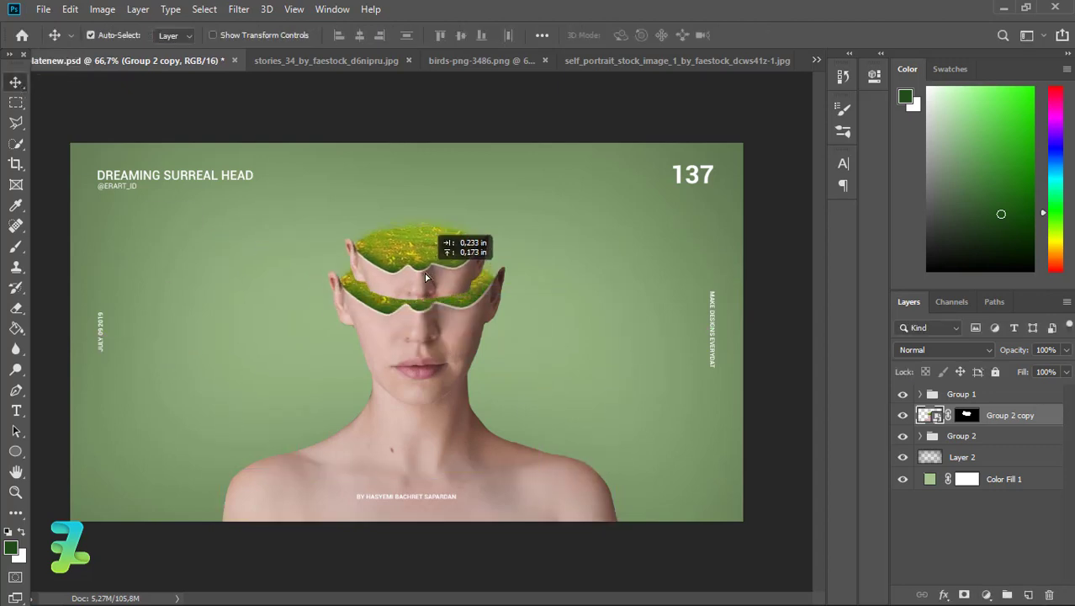
key(ctrl+plus)
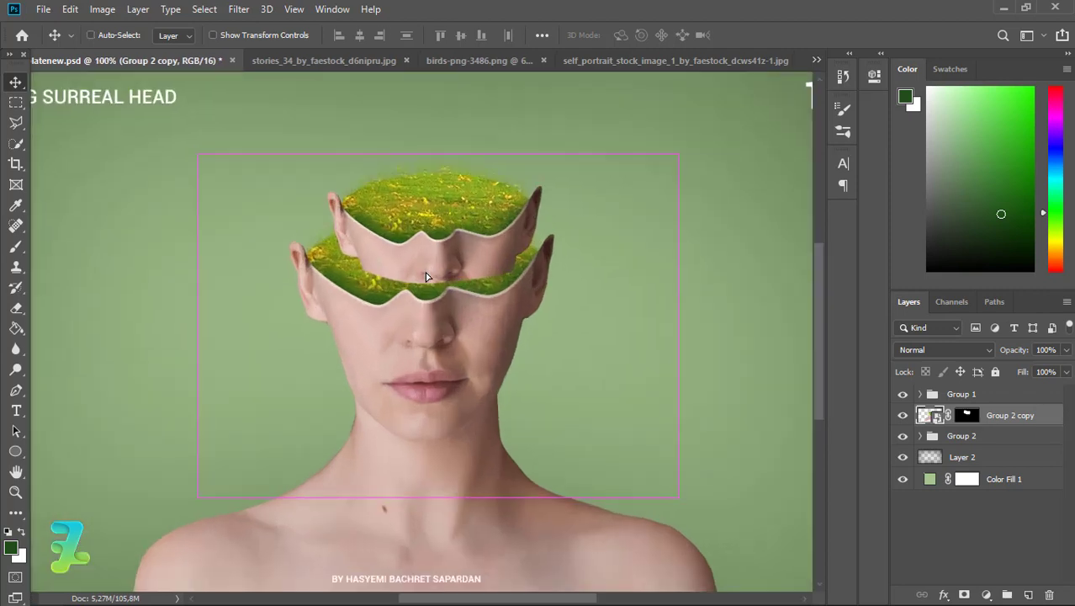
key(shift+Left)
key(shift+Left)
key(shift+Left)
key(shift+Left)
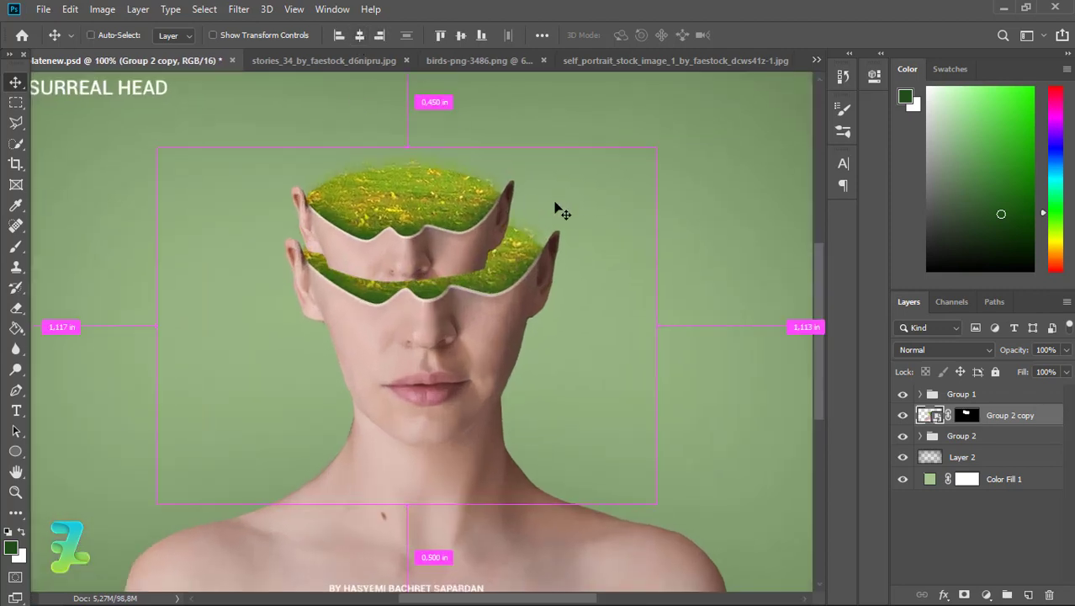
key(ctrl+plus)
scroll(812, 313, up, 3)
- Rescale the upper slice to about 86% and raise it above the lower slice
key(ctrl+t)
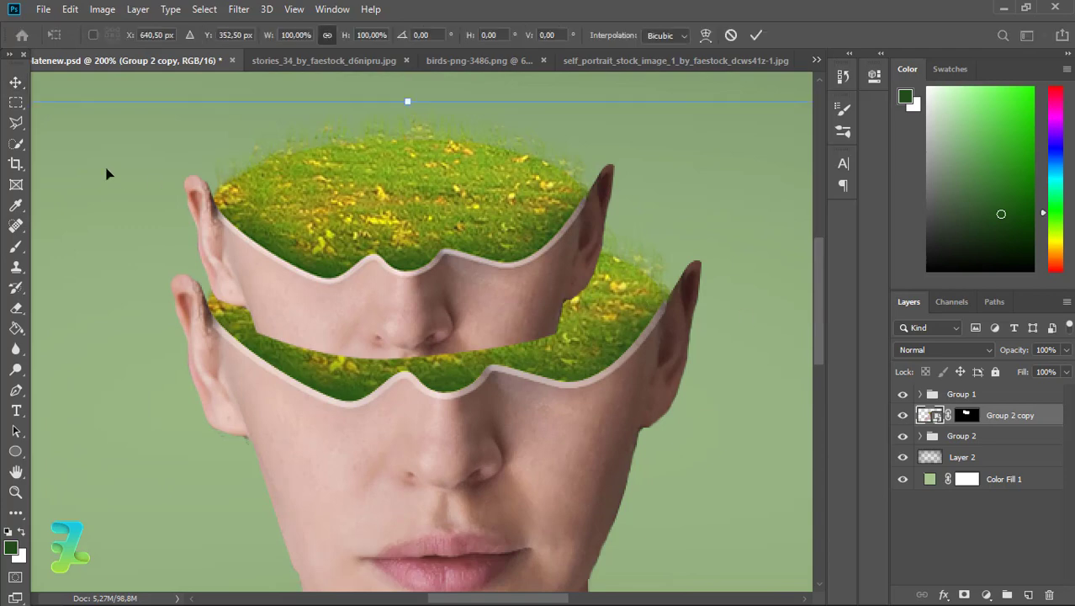
key(ctrl+minus)
mouse_move(166, 214)
mouse_down()
mouse_move(271, 294)
mouse_move(220, 255)
mouse_up()
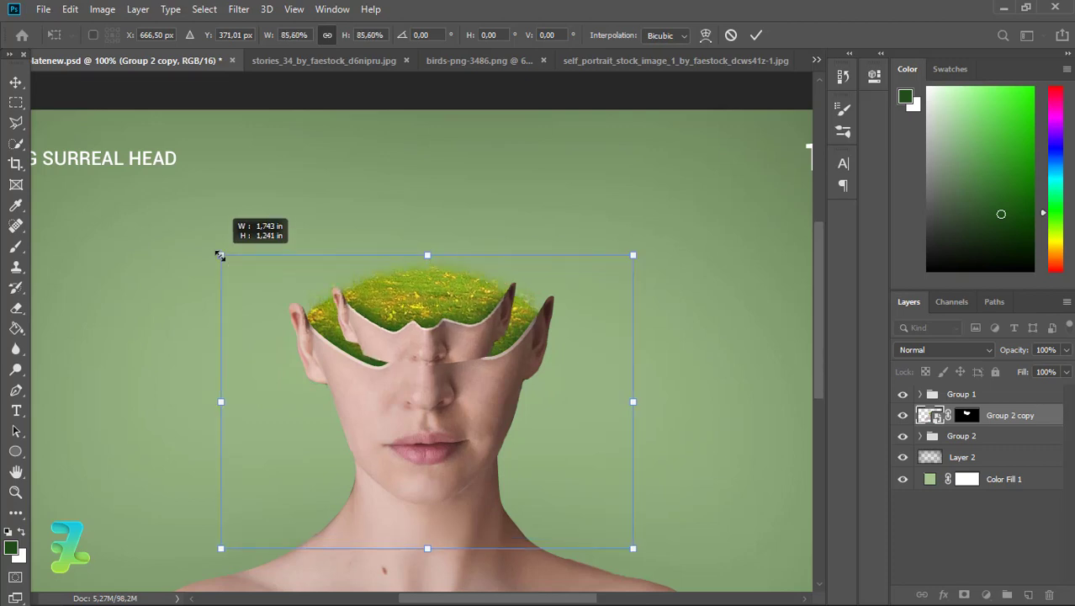
key(Return)
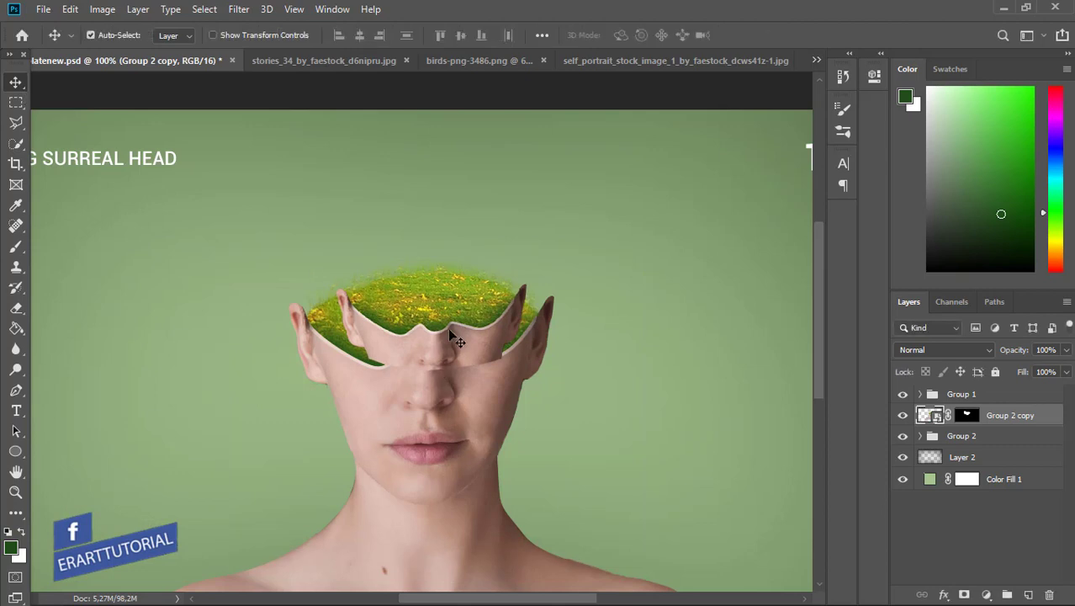
drag(449, 332, 439, 305)
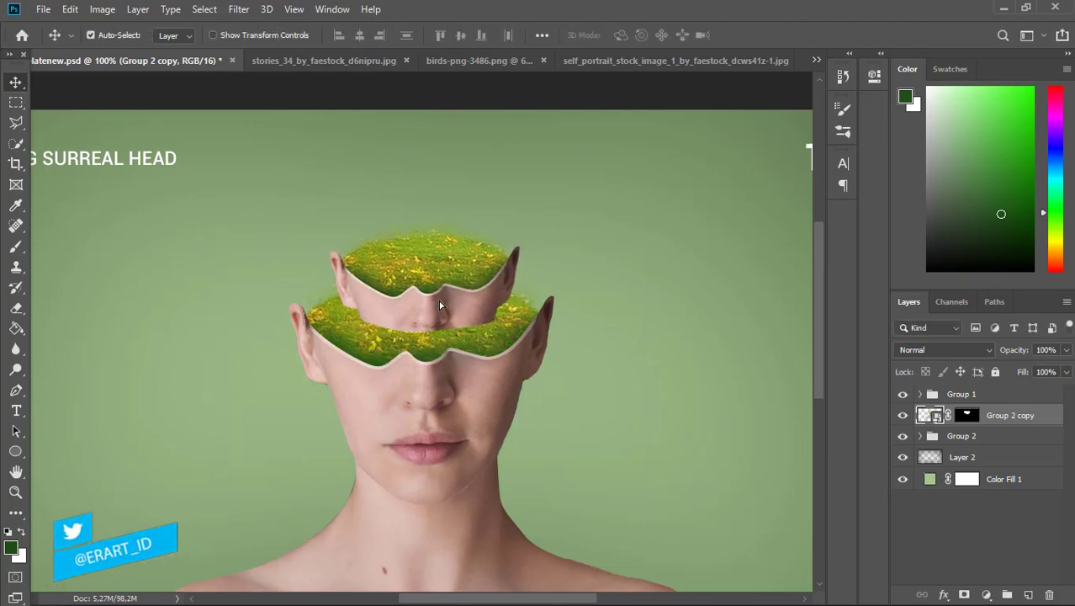
key(ctrl+plus)
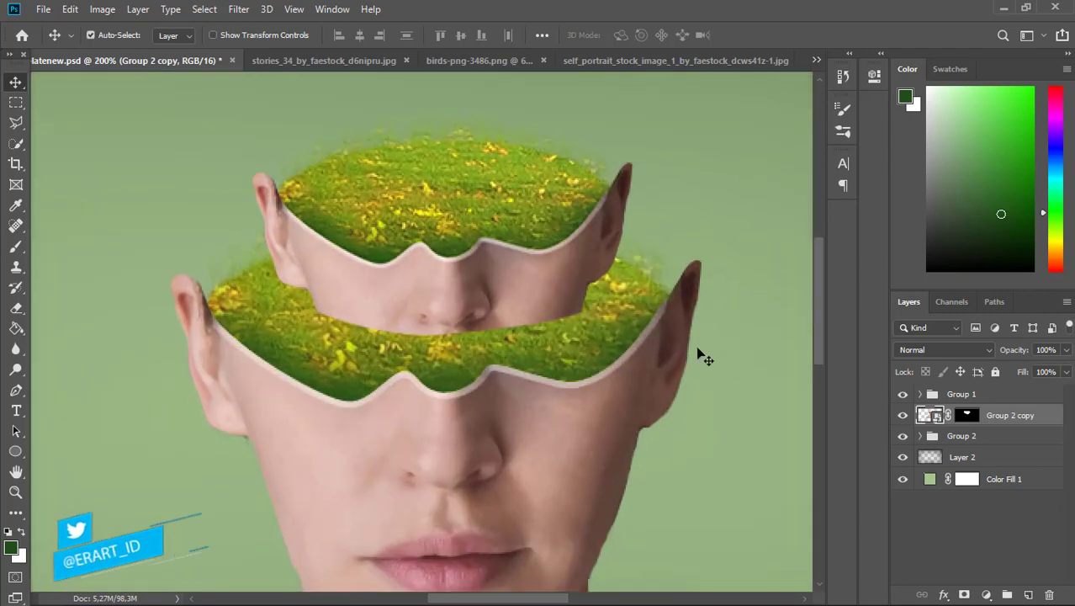
- Paint black with a small soft round brush on Group 2 copy's mask along the slice's edge near the nose
click(966, 414)
key(d)
key(b)
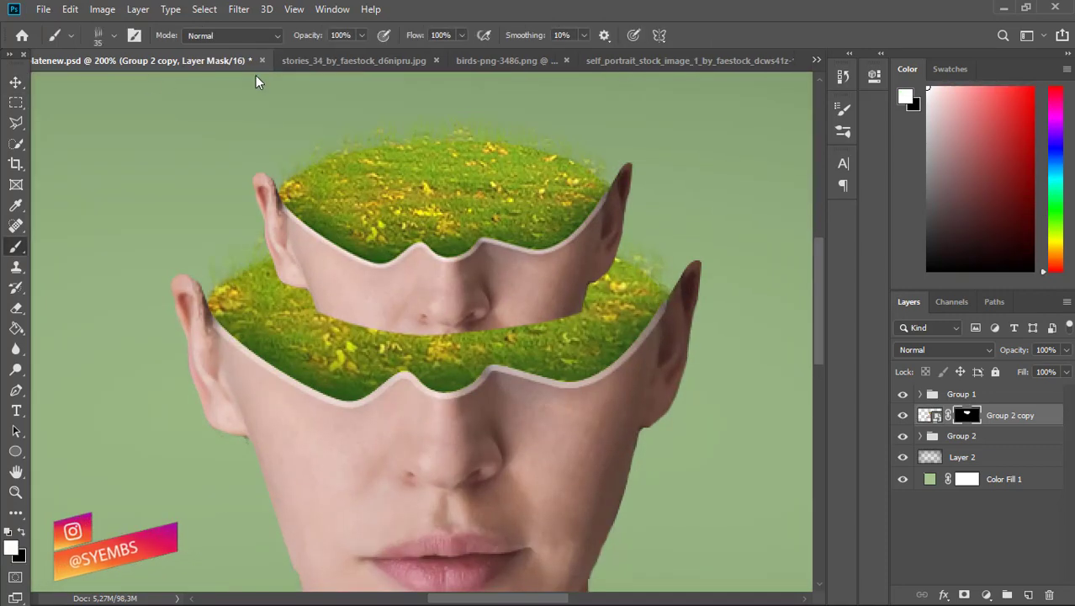
click(114, 35)
double_click(100, 148)
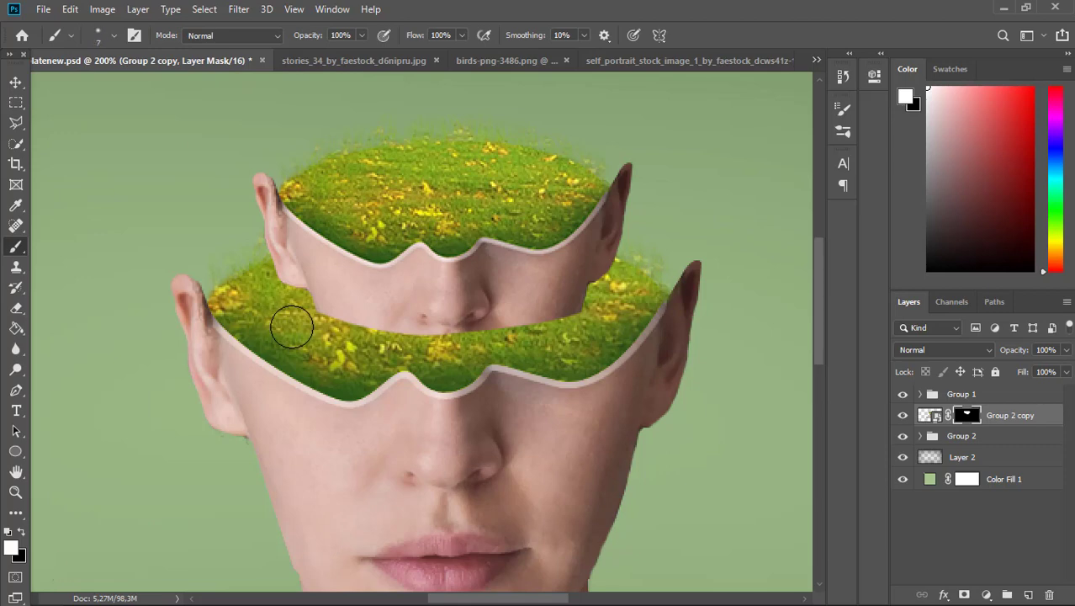
key(bracketleft)
key(bracketleft)
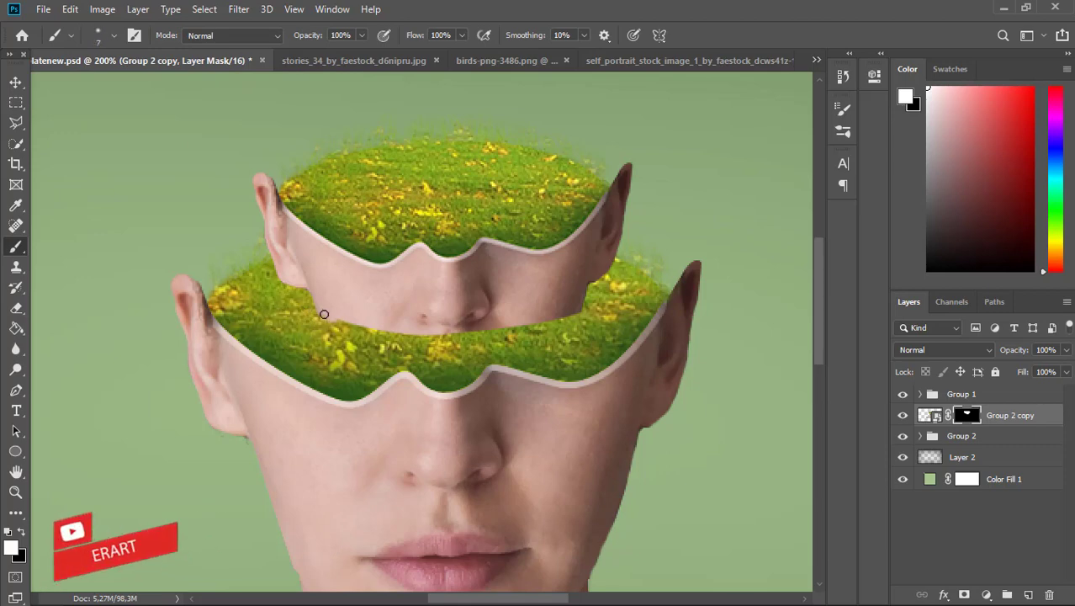
key(x)
key(bracketright)
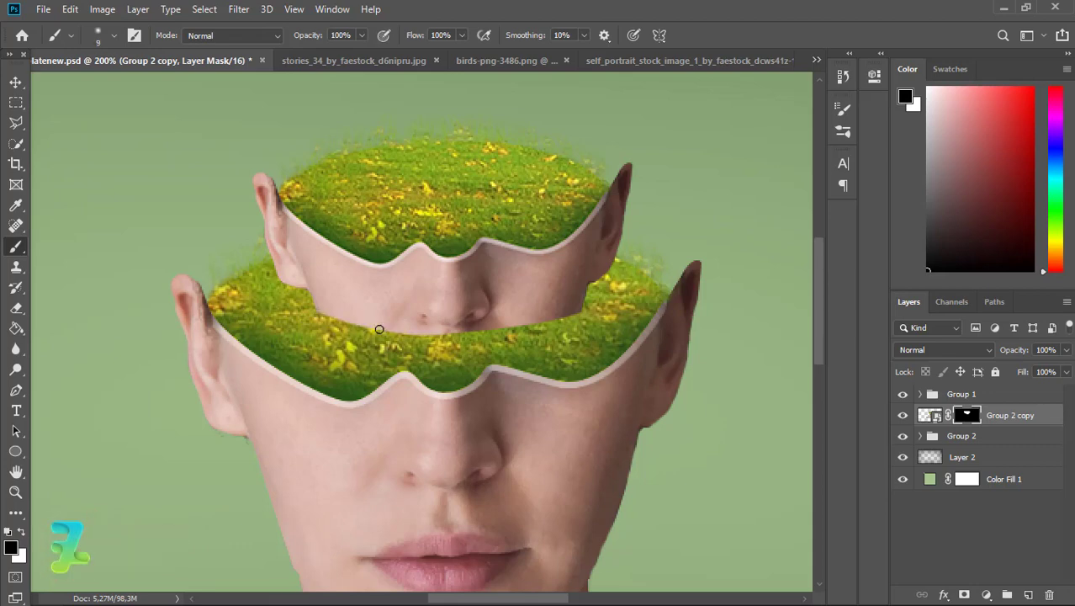
drag(326, 320, 370, 330)
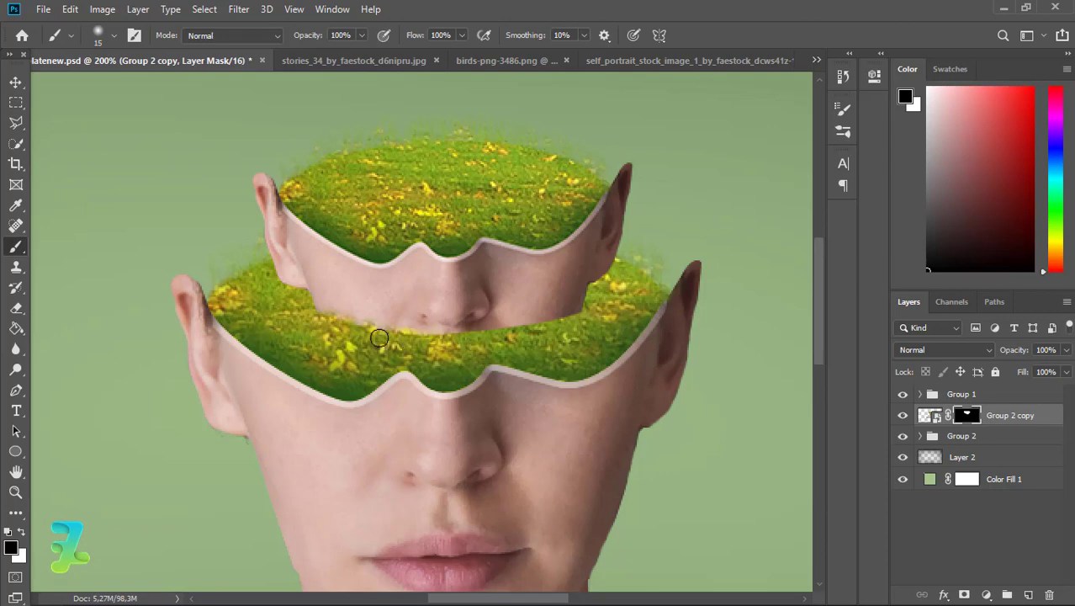
drag(435, 345, 464, 341)
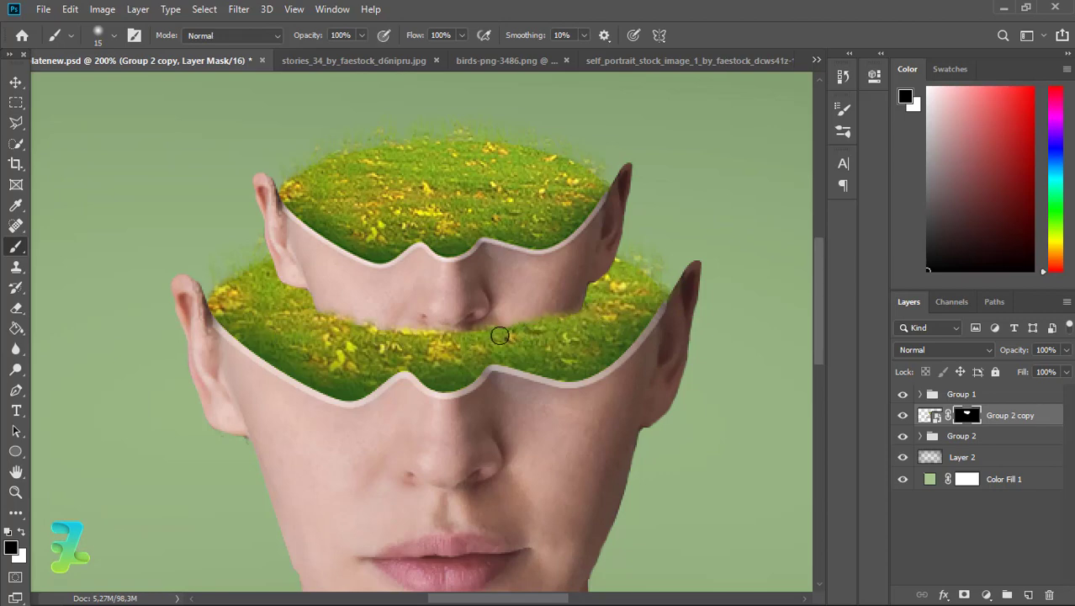
click(113, 36)
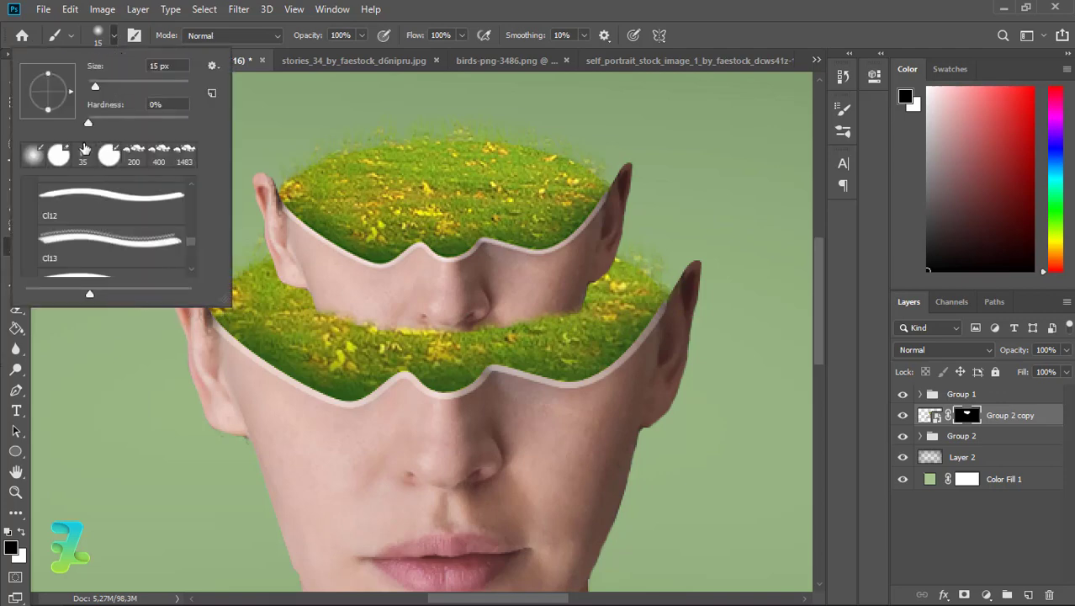
- Select the Type 04 grass brush from the grass brush set
click(81, 162)
click(116, 35)
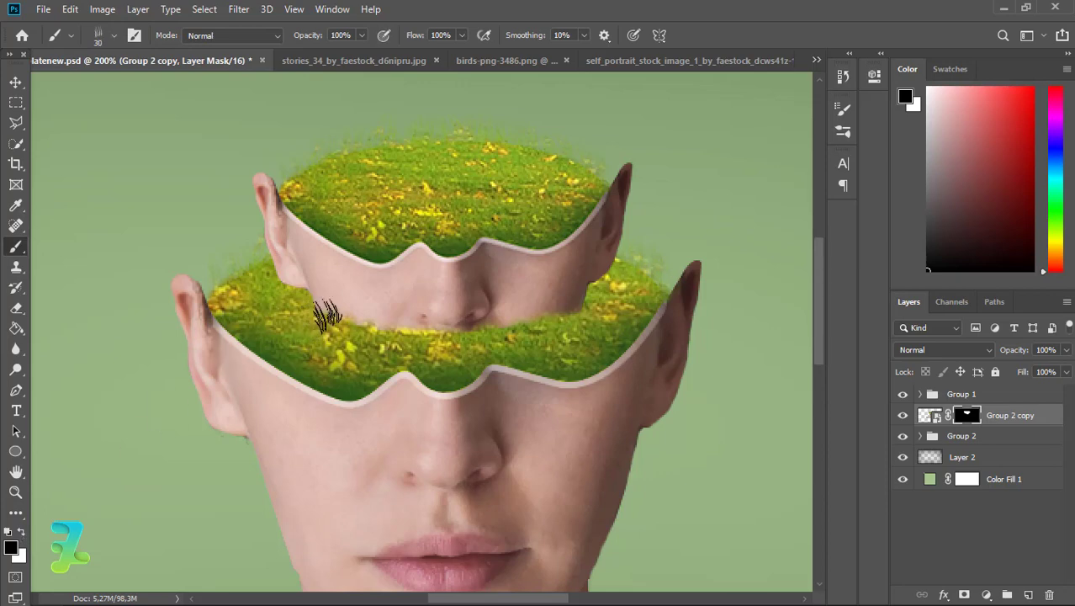
click(112, 37)
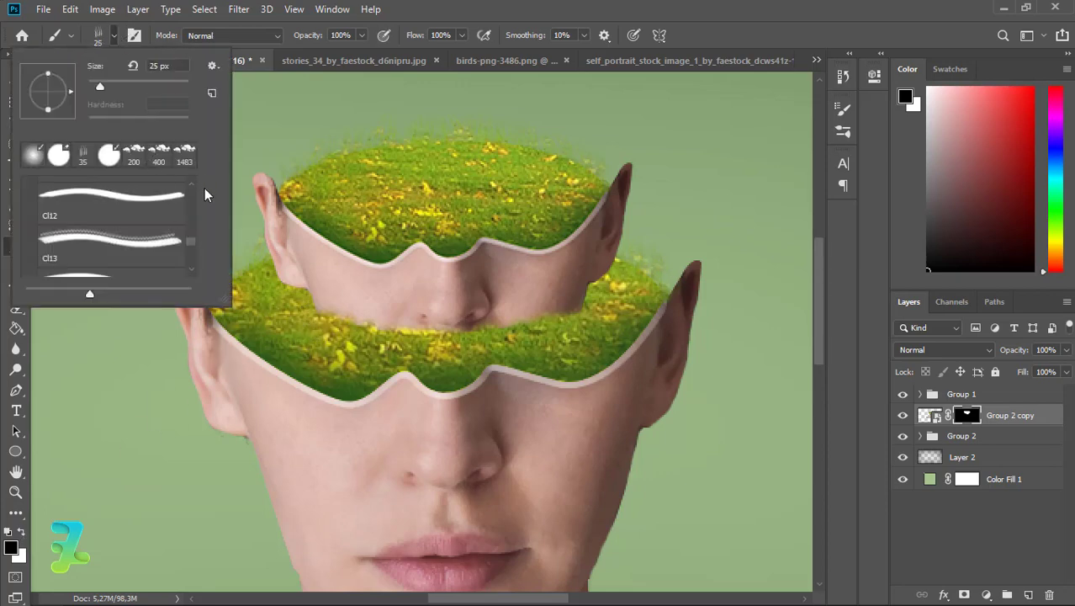
drag(190, 241, 189, 202)
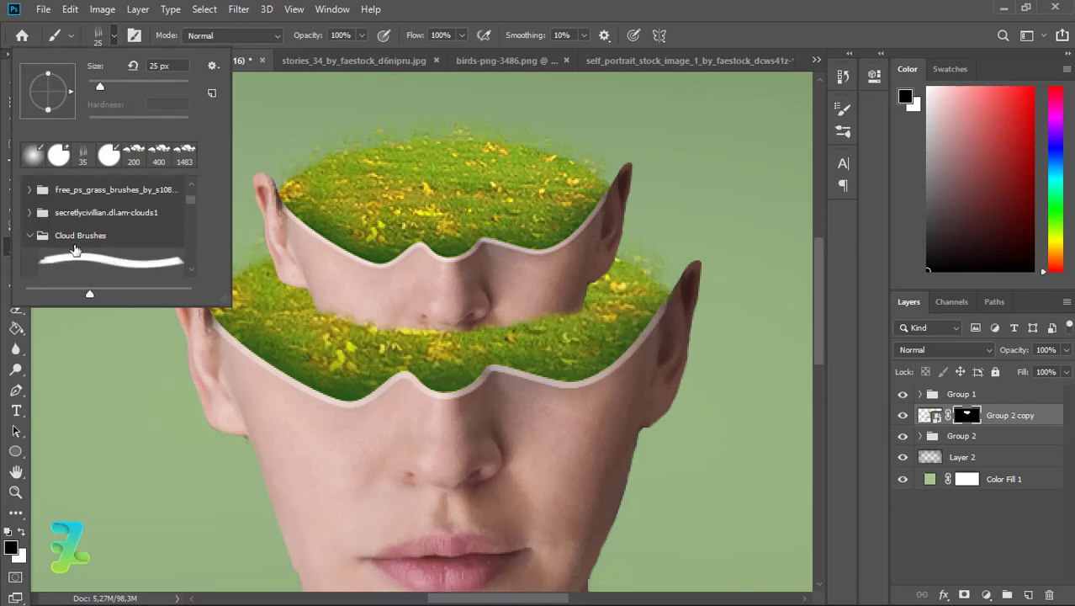
click(31, 238)
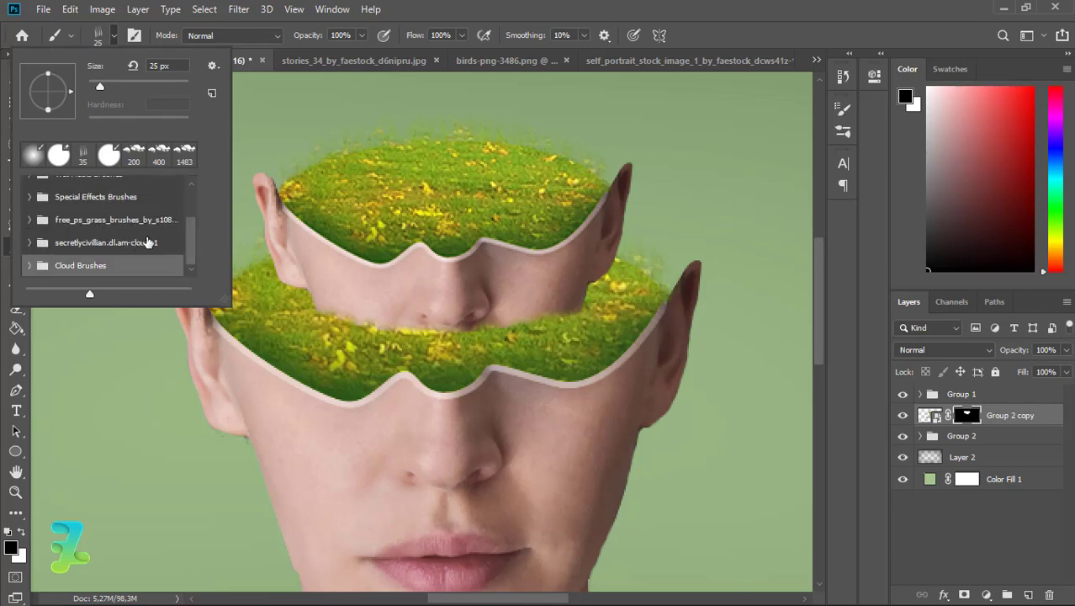
click(30, 221)
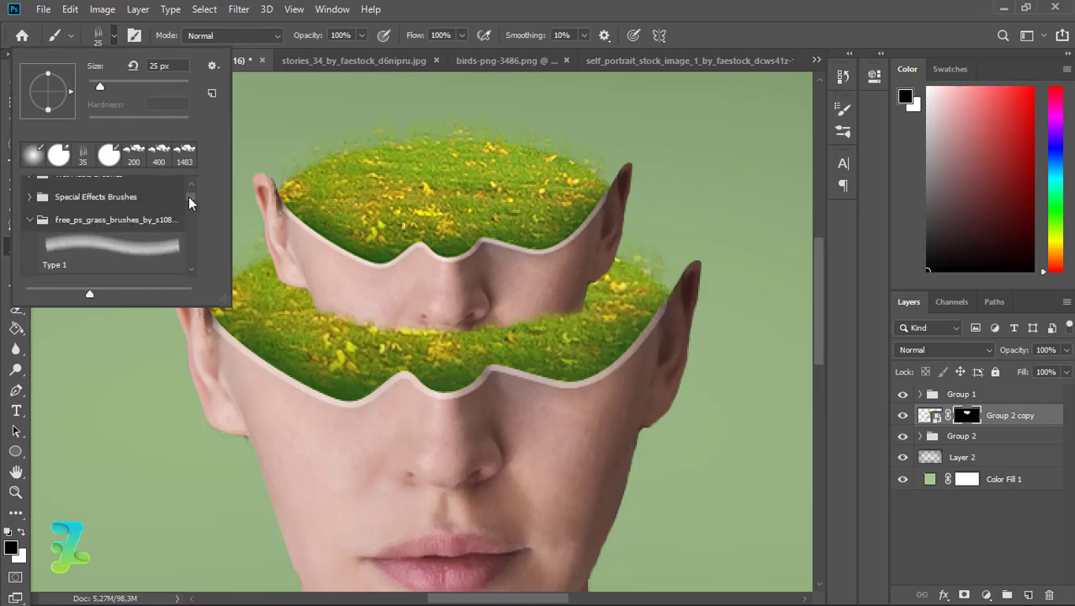
drag(190, 197, 193, 215)
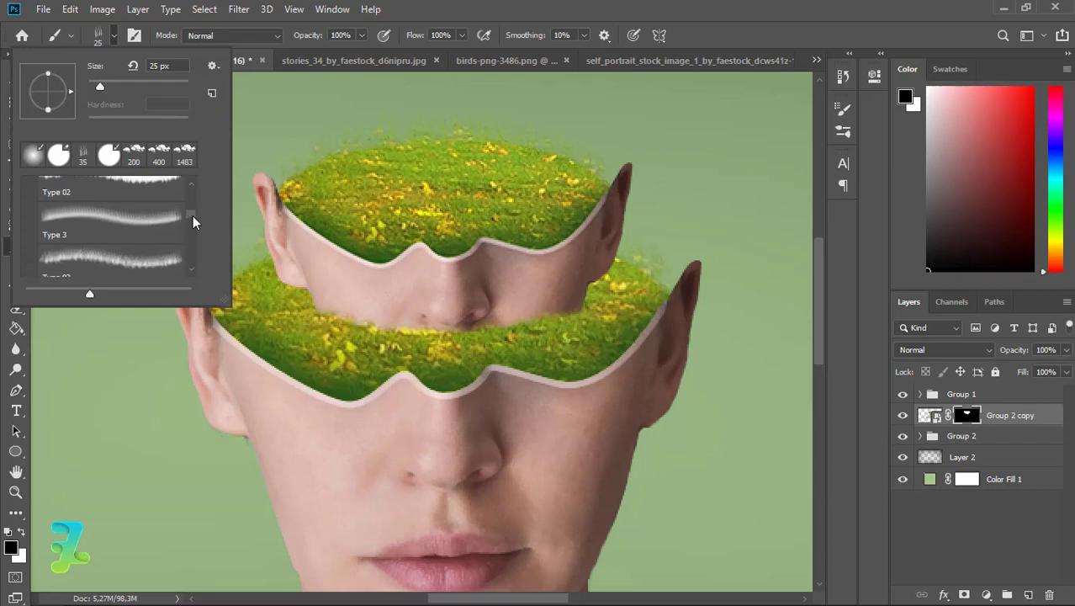
click(156, 265)
click(140, 207)
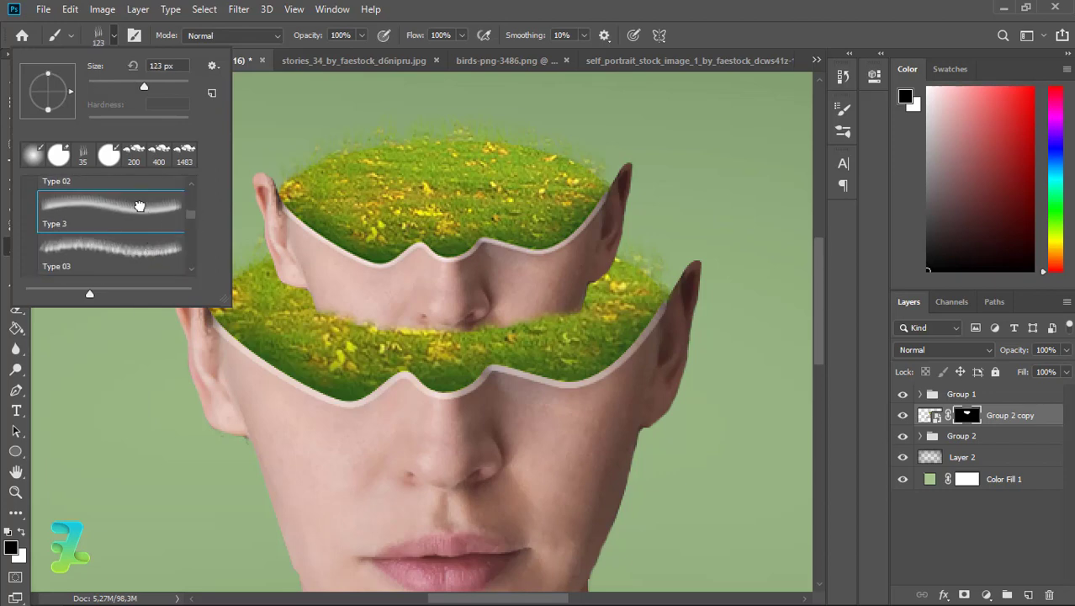
scroll(189, 271, down, 1)
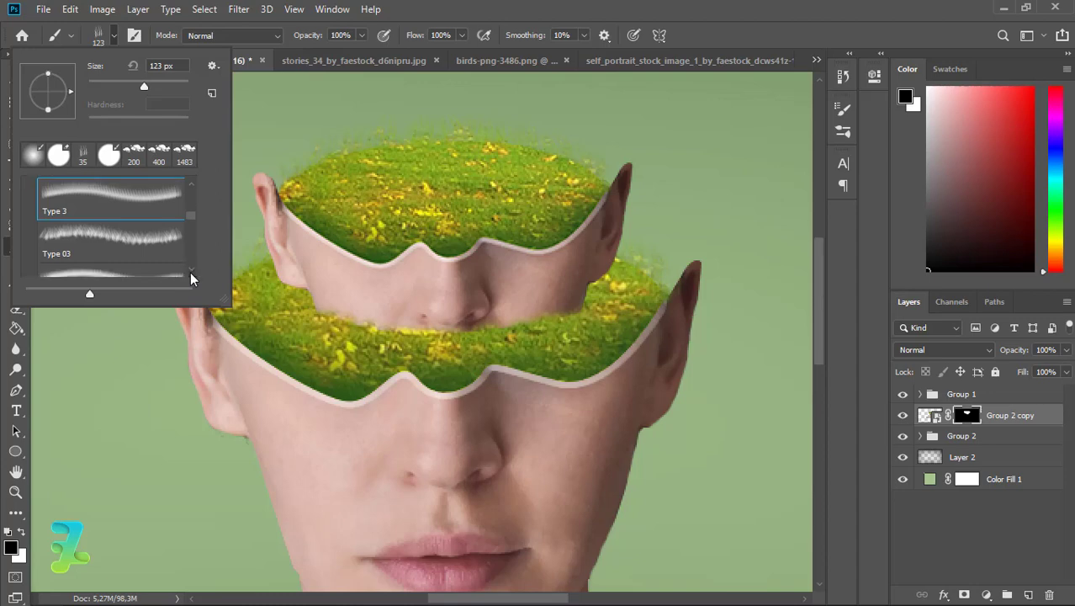
scroll(189, 220, down, 2)
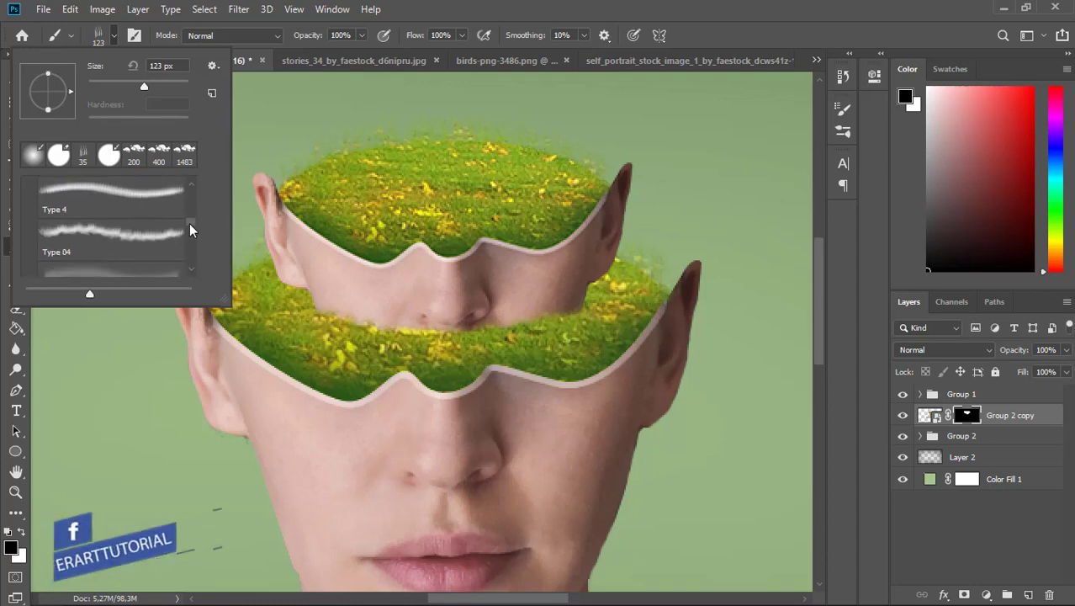
click(159, 220)
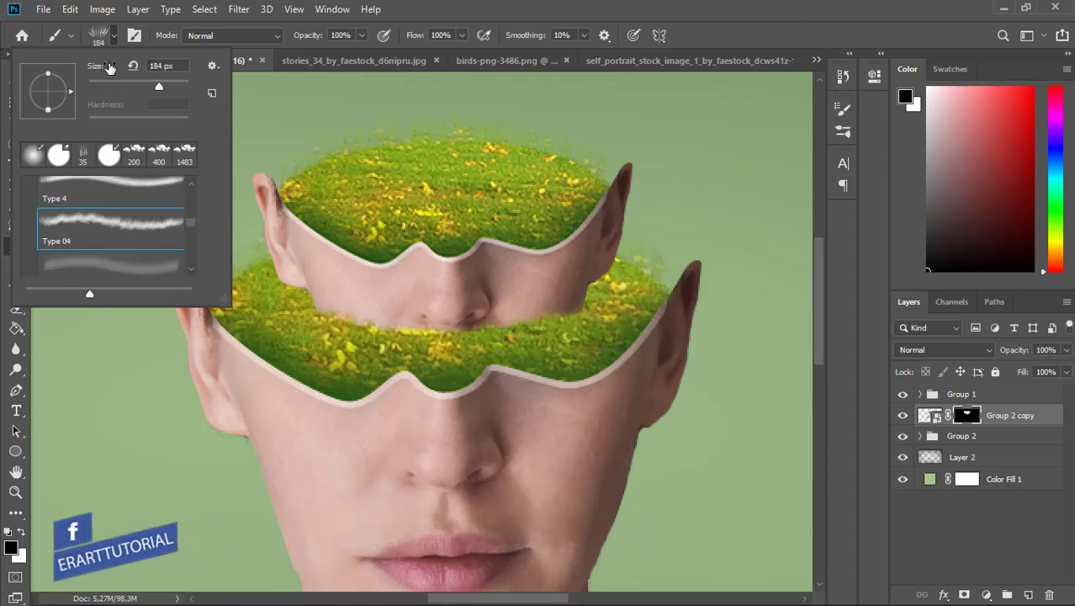
- Shrink the grass brush to 35 px and paint grass blades under the nose on the mask
drag(109, 66, 22, 66)
key(Return)
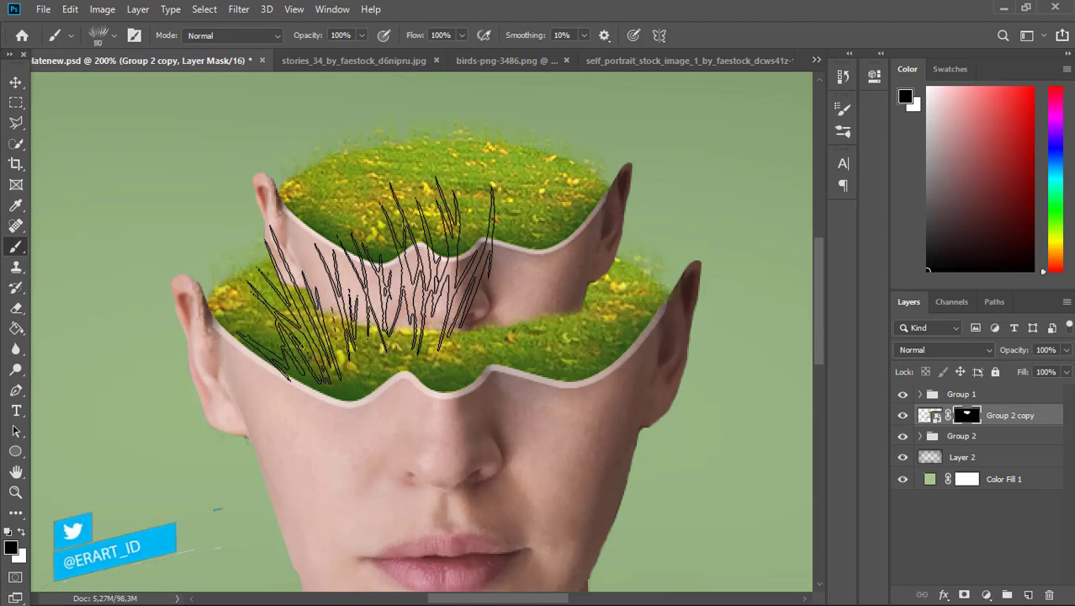
key(bracketleft)
key(bracketleft)
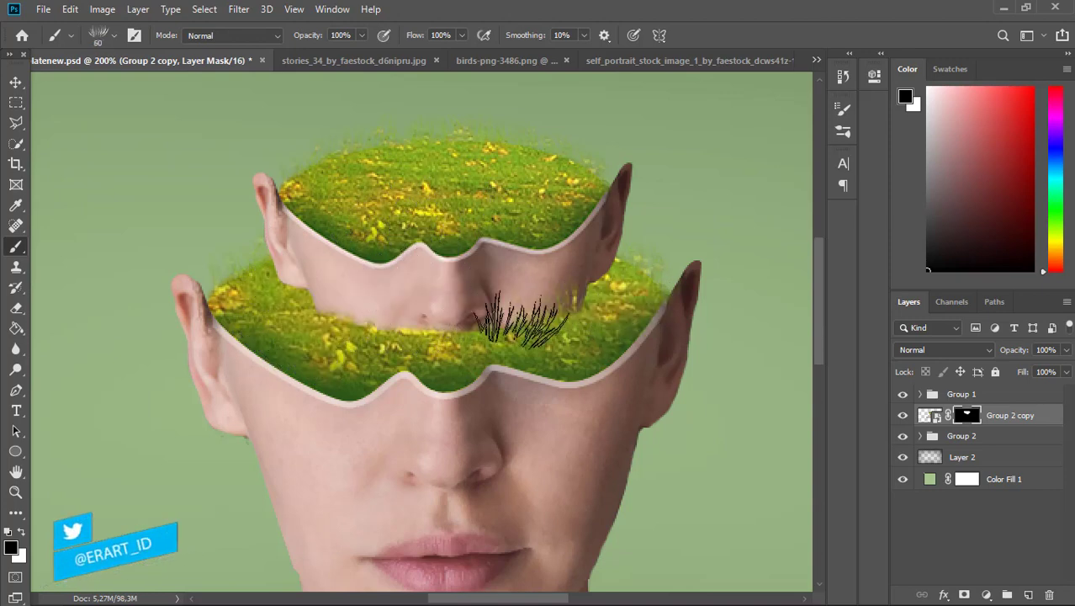
key(bracketleft)
key(bracketleft)
key(bracketleft)
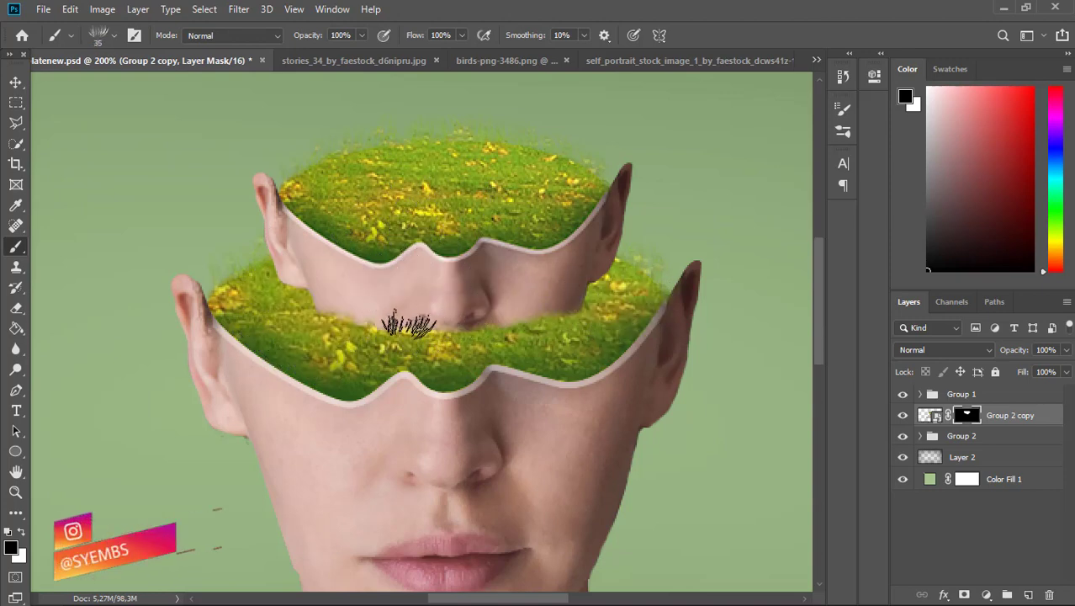
mouse_move(409, 324)
mouse_down()
mouse_move(555, 313)
mouse_move(427, 327)
mouse_move(540, 317)
mouse_move(502, 324)
mouse_up()
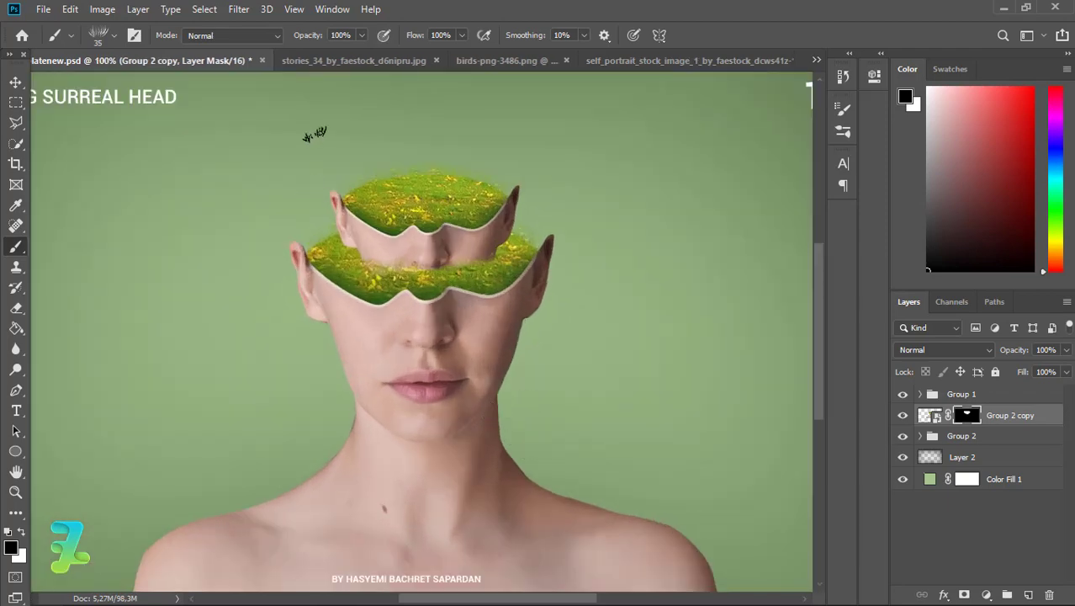
- Drag stories_34's girl-on-books Layer 0 into the poster as Layer 6, then redock its window
click(317, 56)
right_click(319, 57)
click(333, 116)
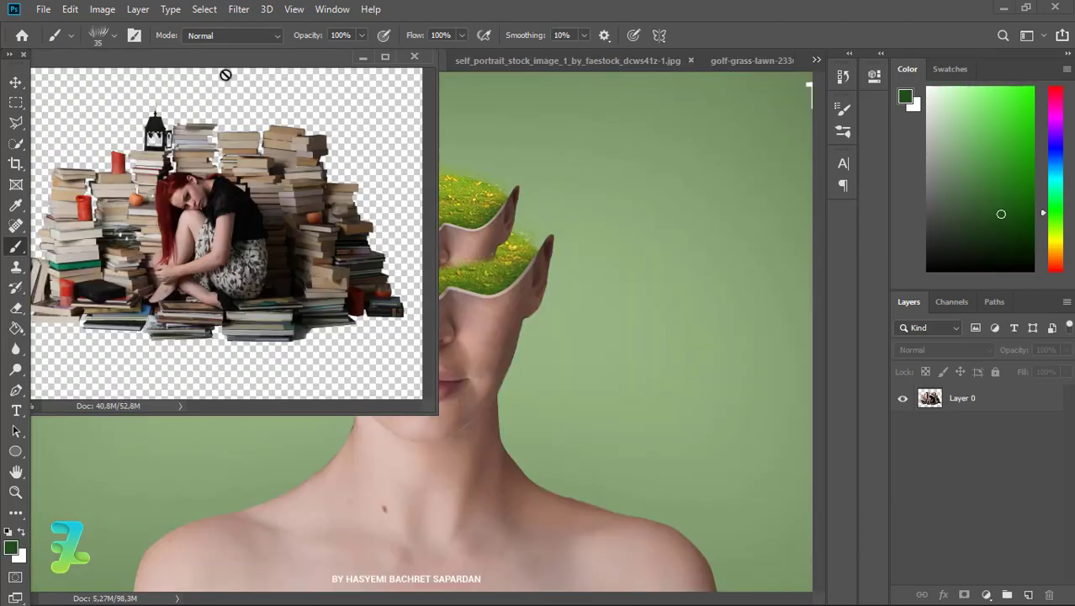
click(16, 82)
drag(929, 398, 528, 205)
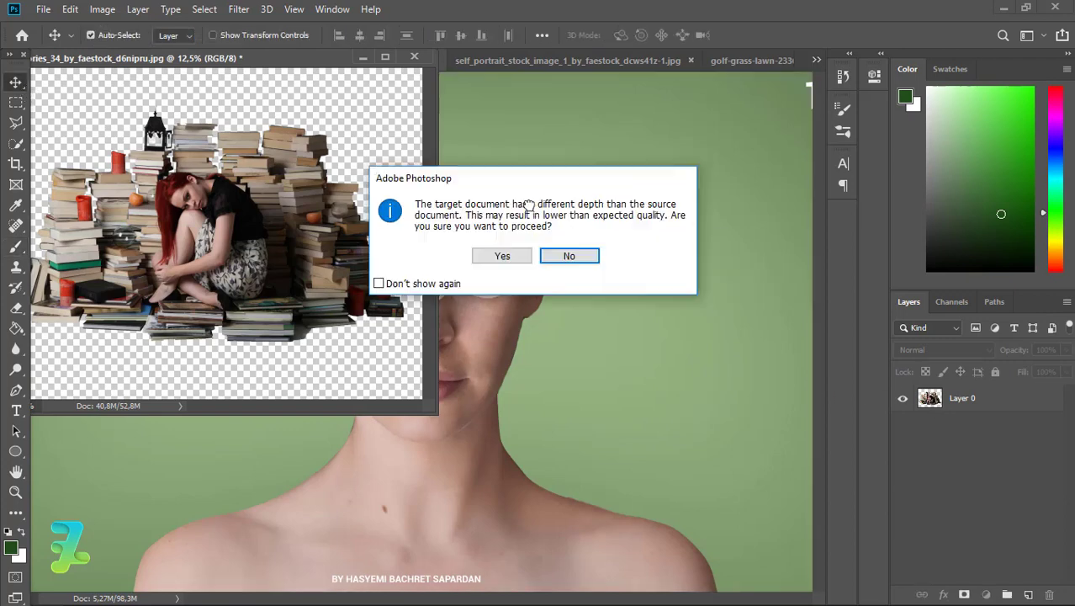
click(503, 255)
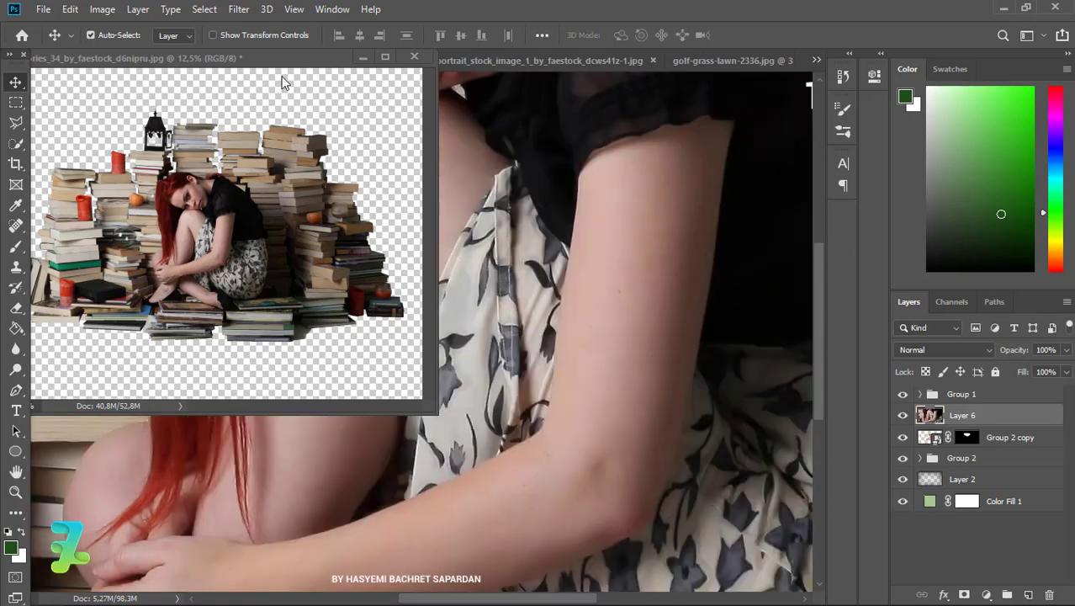
drag(240, 57, 152, 60)
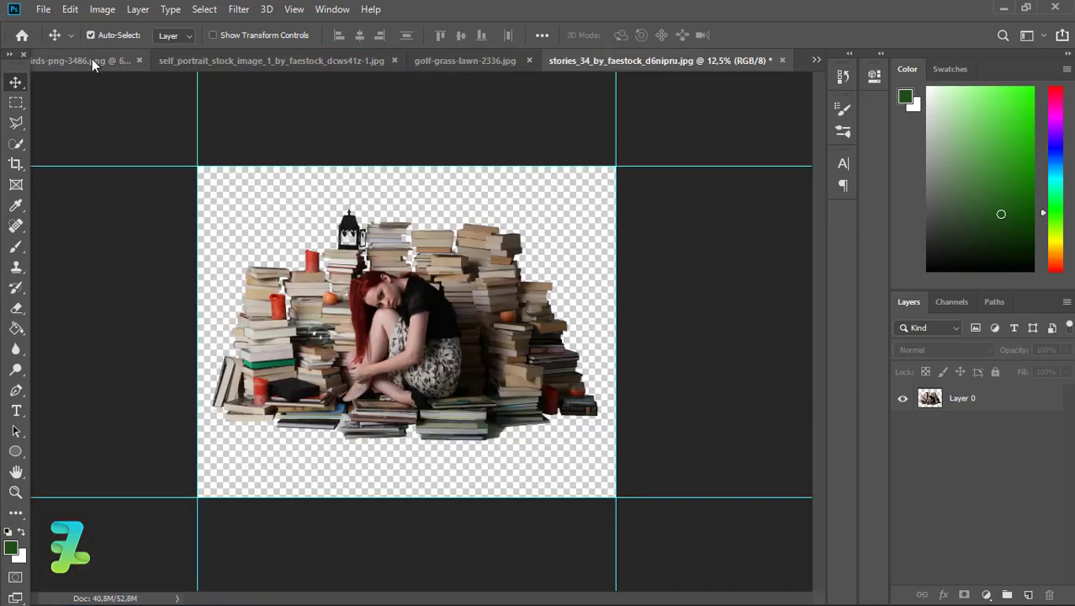
click(333, 10)
- Scale the girl-on-books layer far down with Free Transform
click(412, 577)
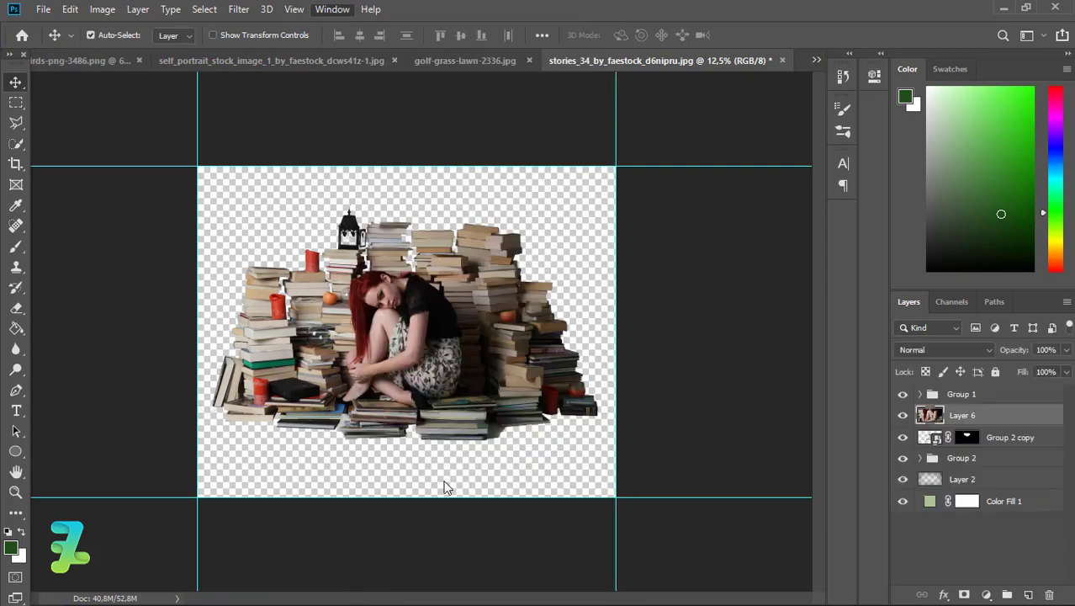
key(ctrl+t)
key(ctrl+minus)
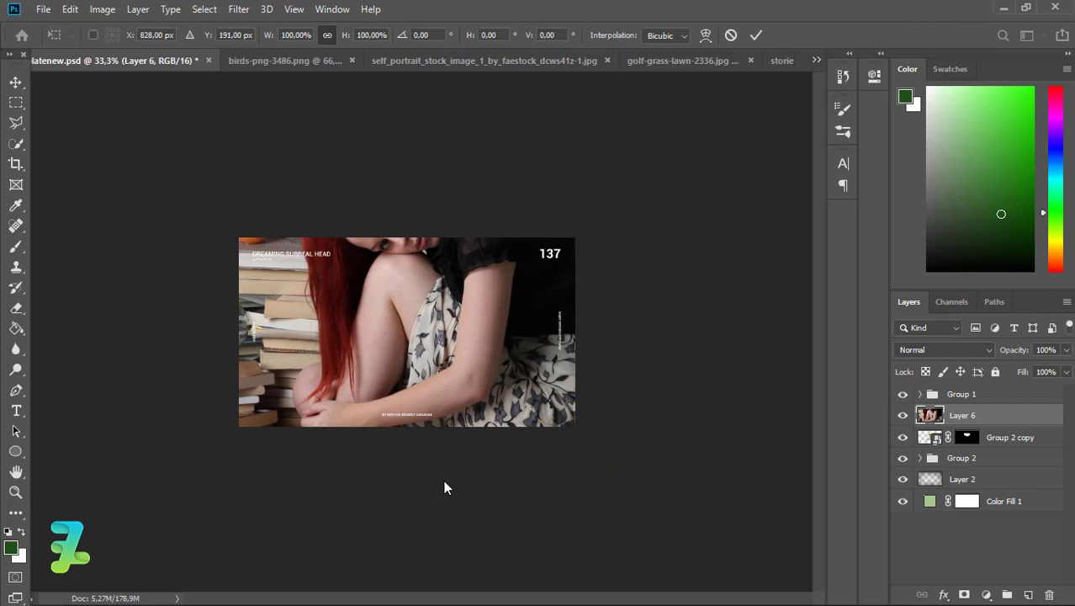
key(ctrl+minus)
key(ctrl+minus)
key(ctrl+minus)
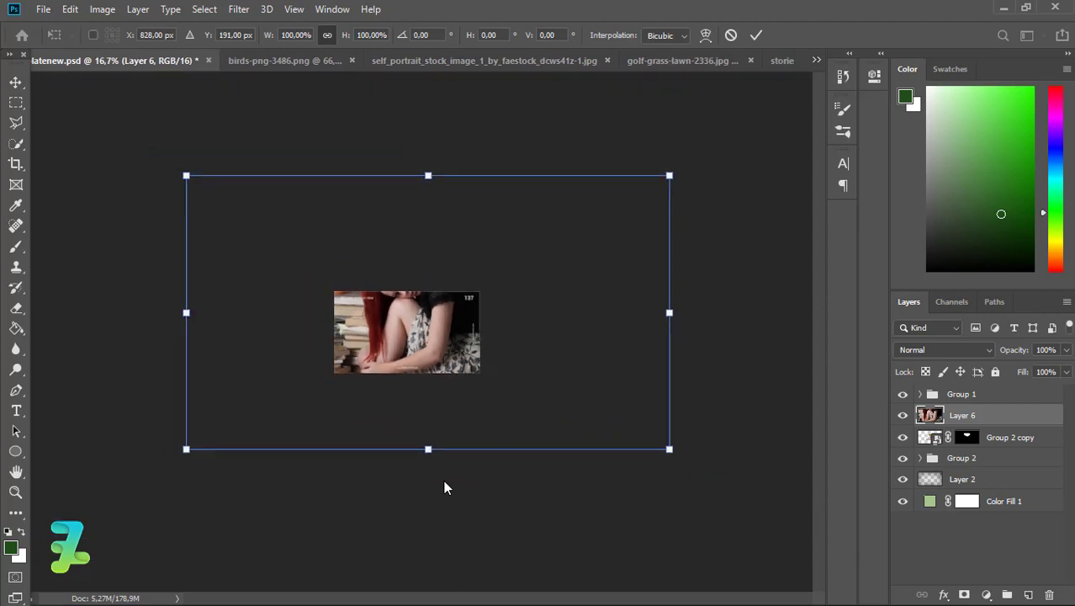
drag(618, 210, 444, 305)
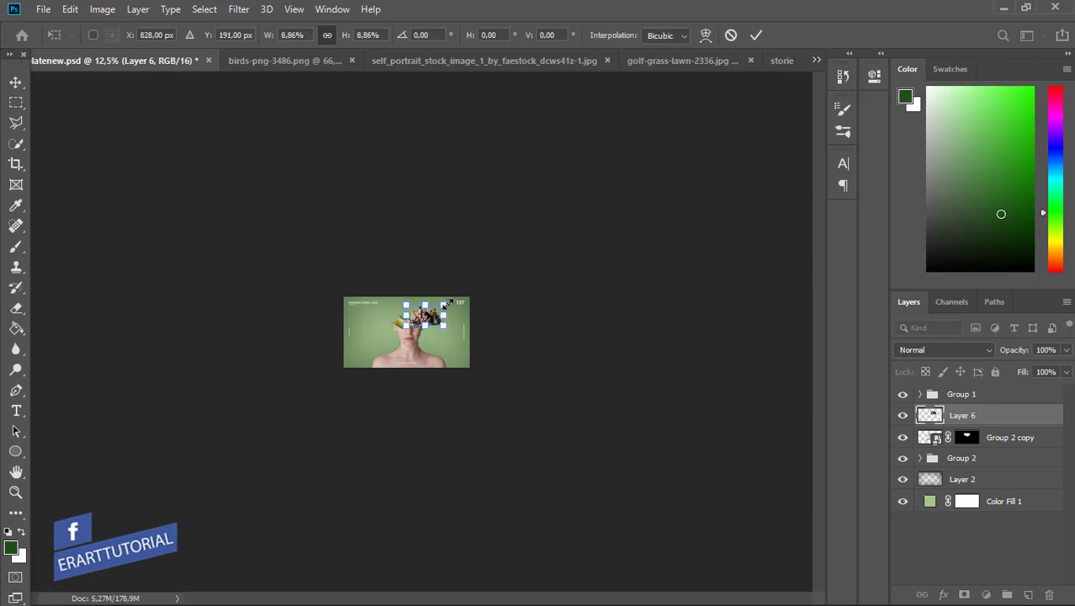
key(ctrl+plus)
key(ctrl+plus)
key(ctrl+plus)
key(ctrl+plus)
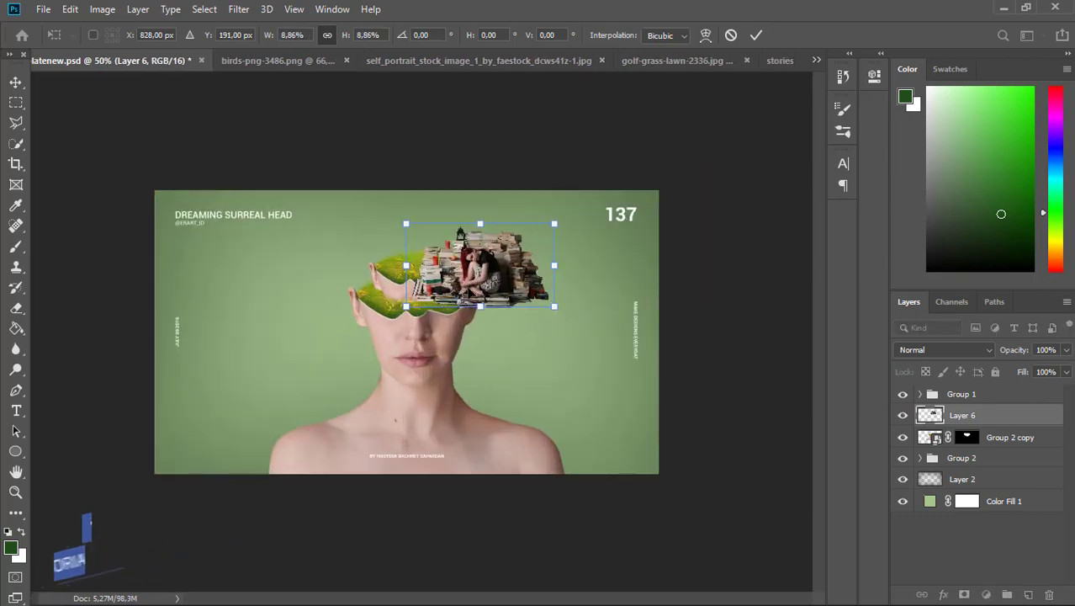
drag(555, 223, 441, 253)
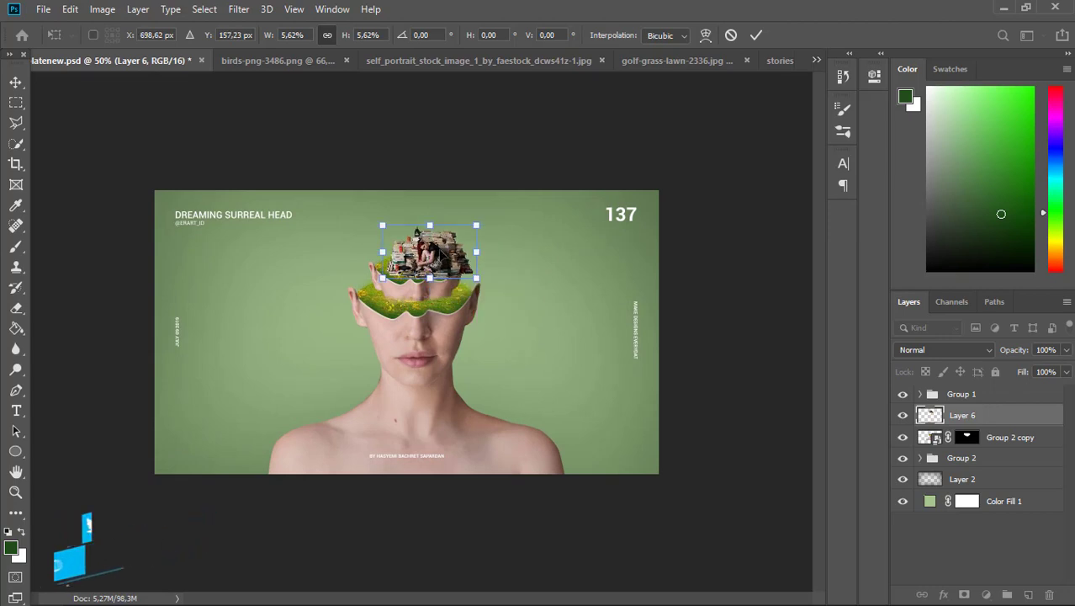
key(ctrl+plus)
key(ctrl+plus)
key(ctrl+plus)
key(ctrl+plus)
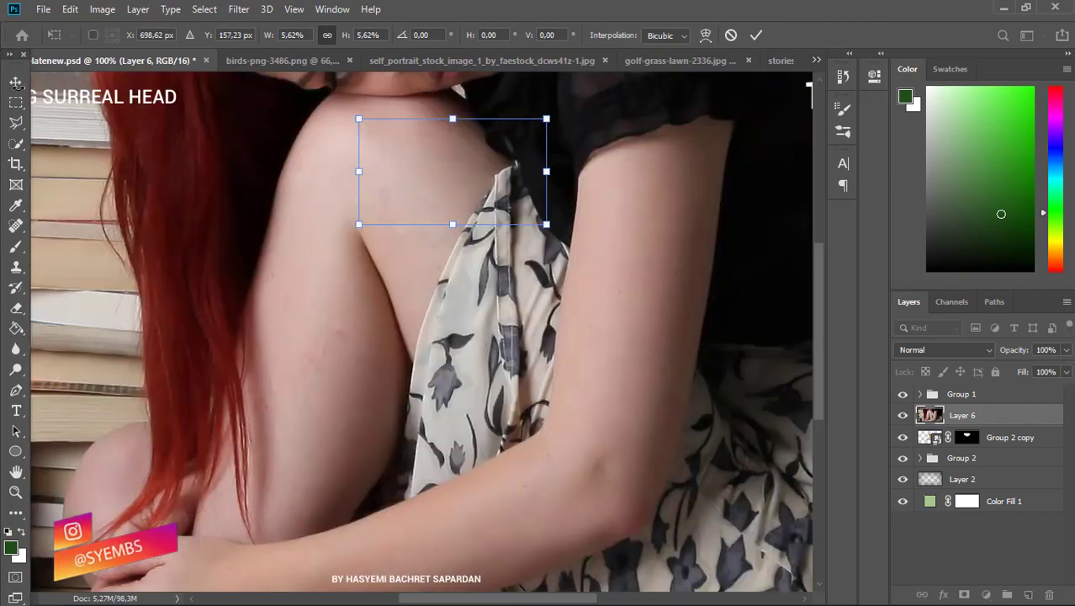
key(ctrl+h)
key(Return)
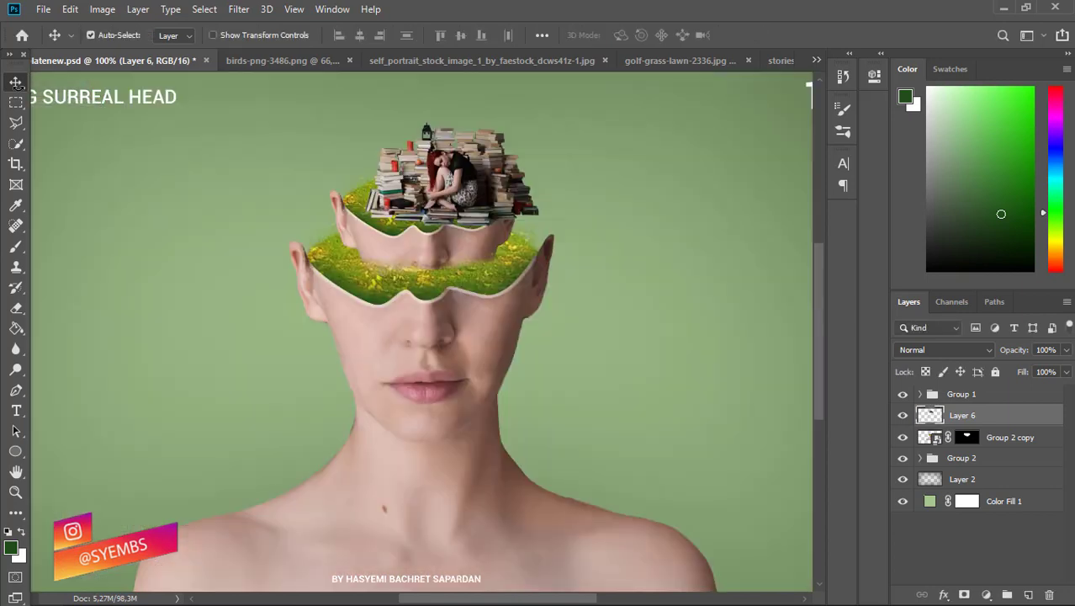
- Rescale the book stack to about 64% and centre it on the upper grass slice
key(ctrl+t)
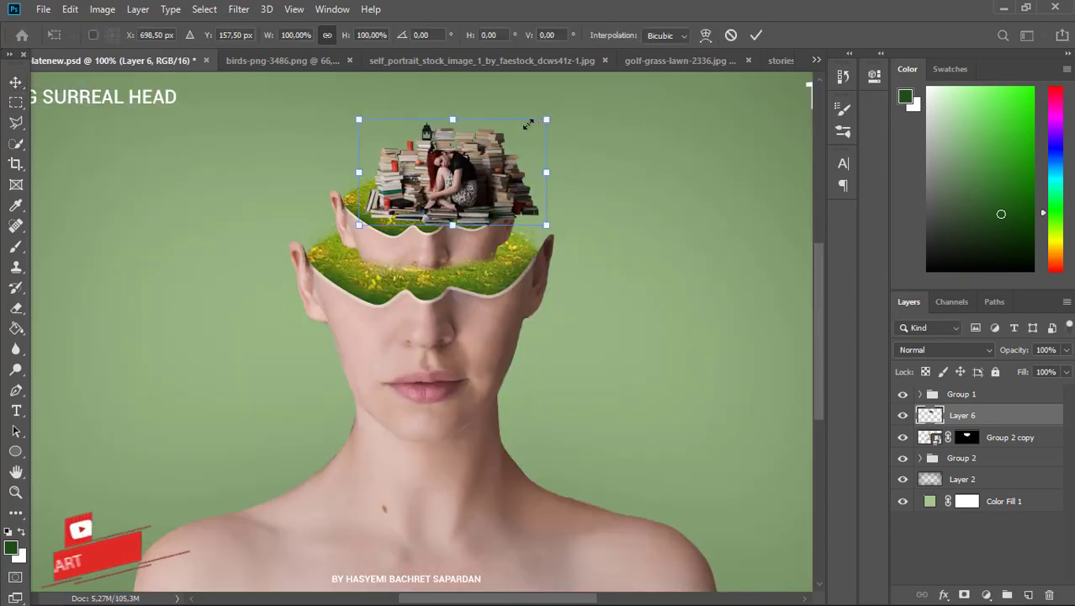
drag(538, 119, 509, 133)
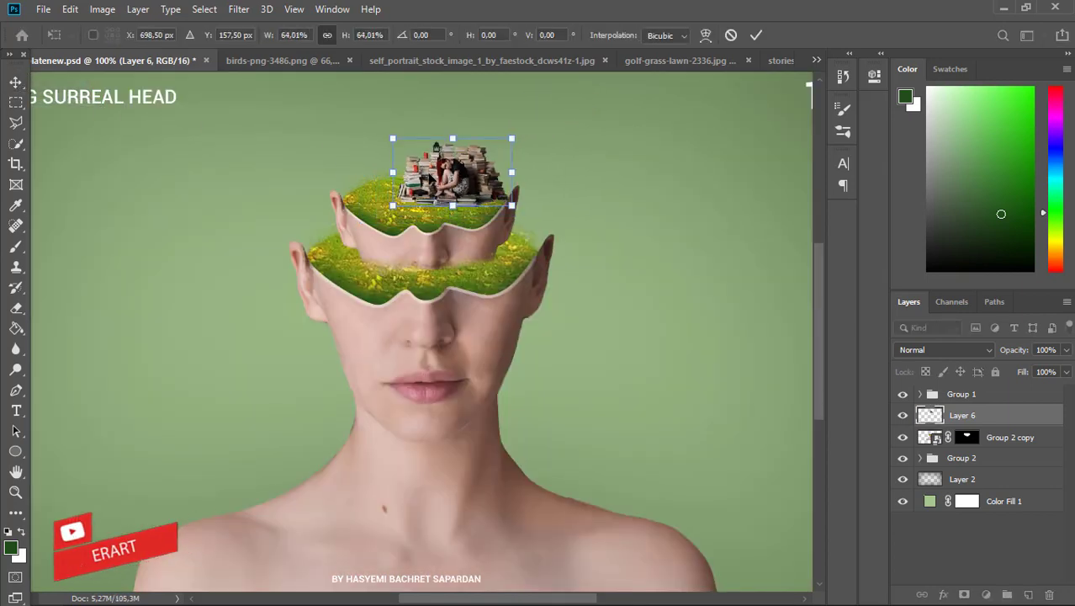
drag(459, 159, 430, 163)
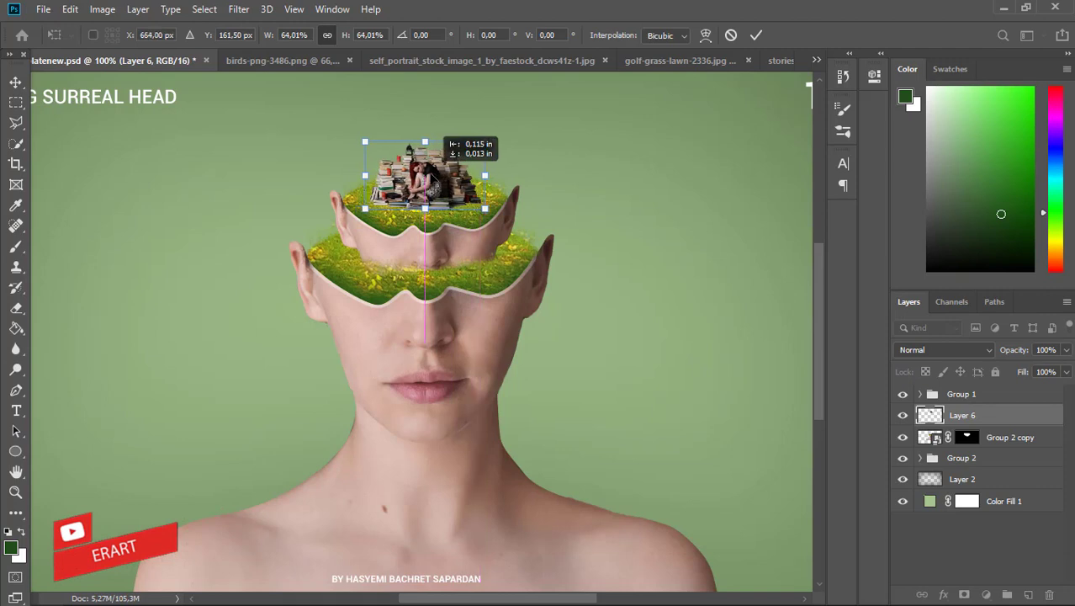
key(Return)
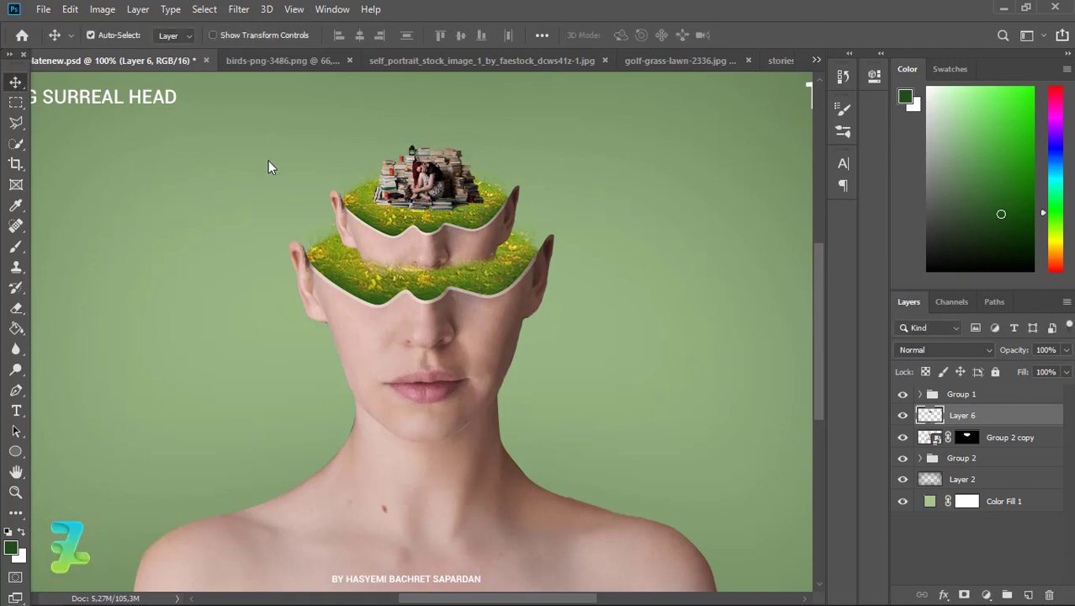
key(ctrl+plus)
drag(812, 346, 817, 300)
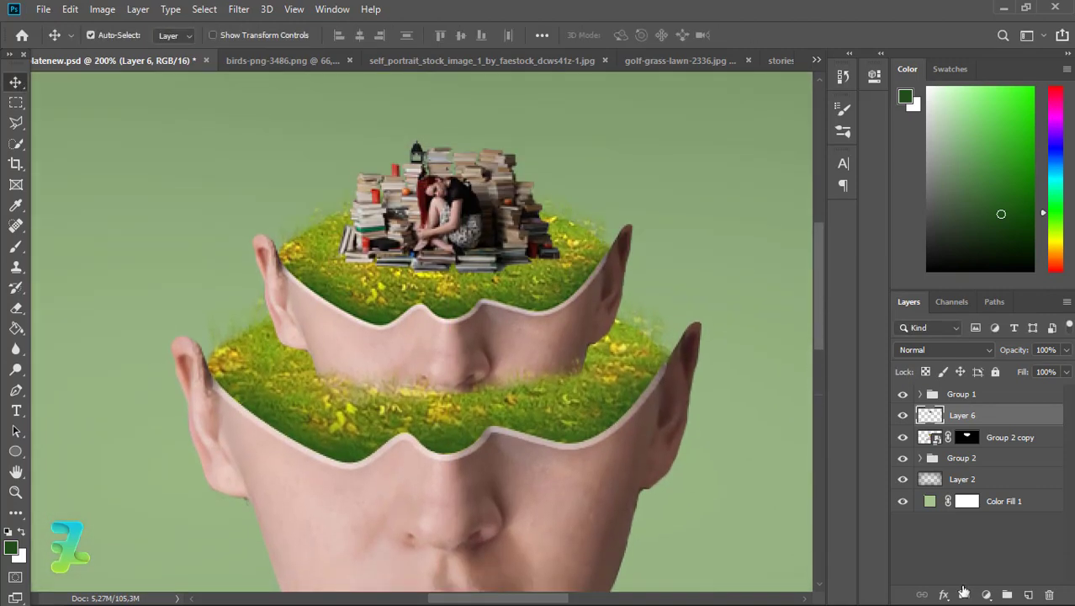
- Add a white layer mask to Layer 6, the girl-on-books layer, without refining it
click(963, 595)
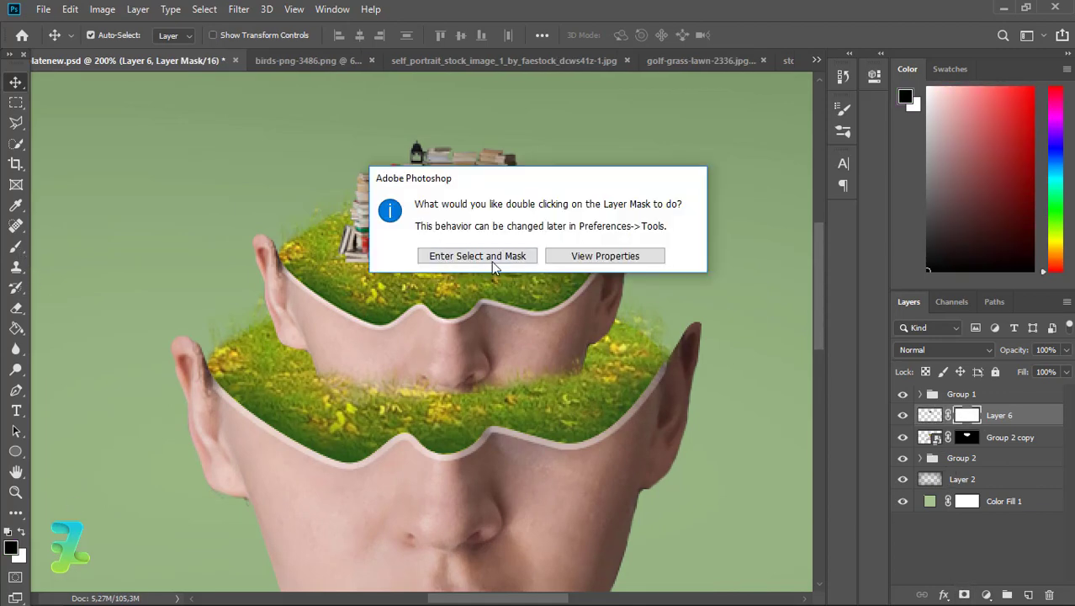
click(486, 258)
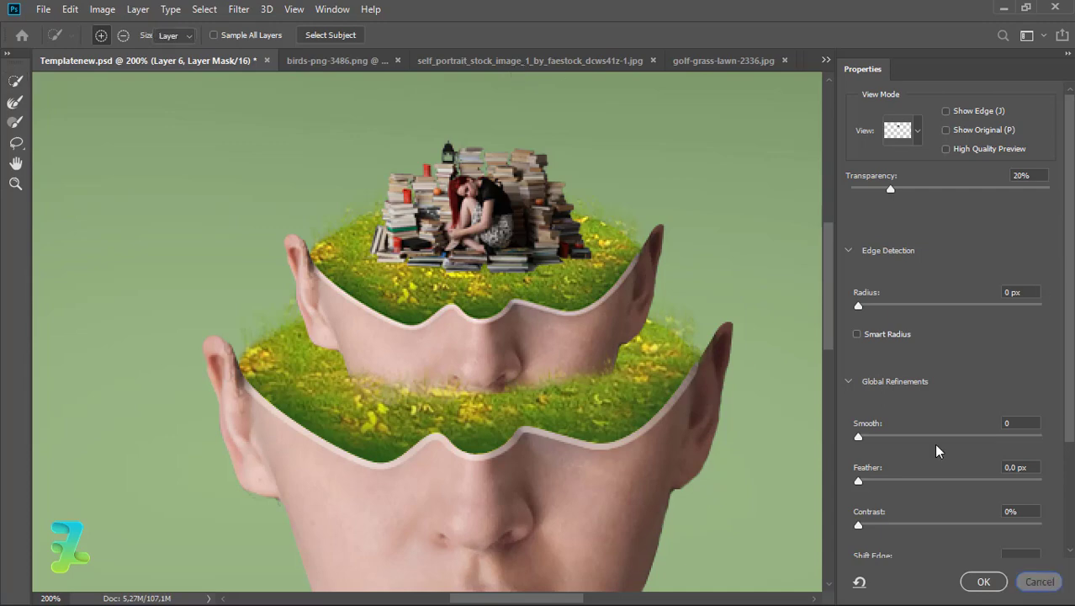
key(Escape)
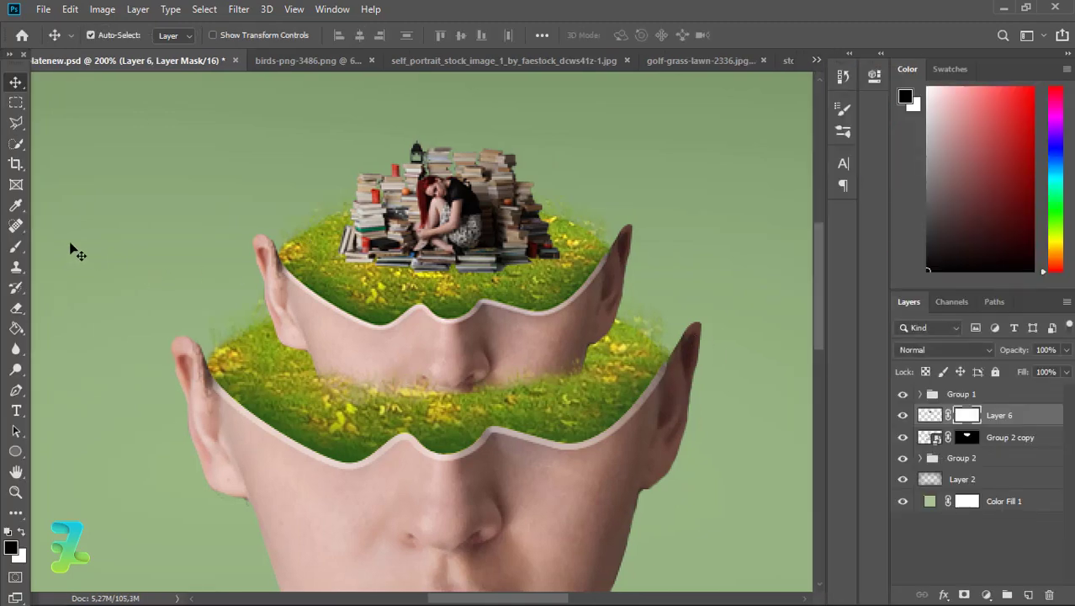
- Paint the books' left base into the grass on Layer 6's mask with a smaller grass brush
click(16, 247)
click(113, 36)
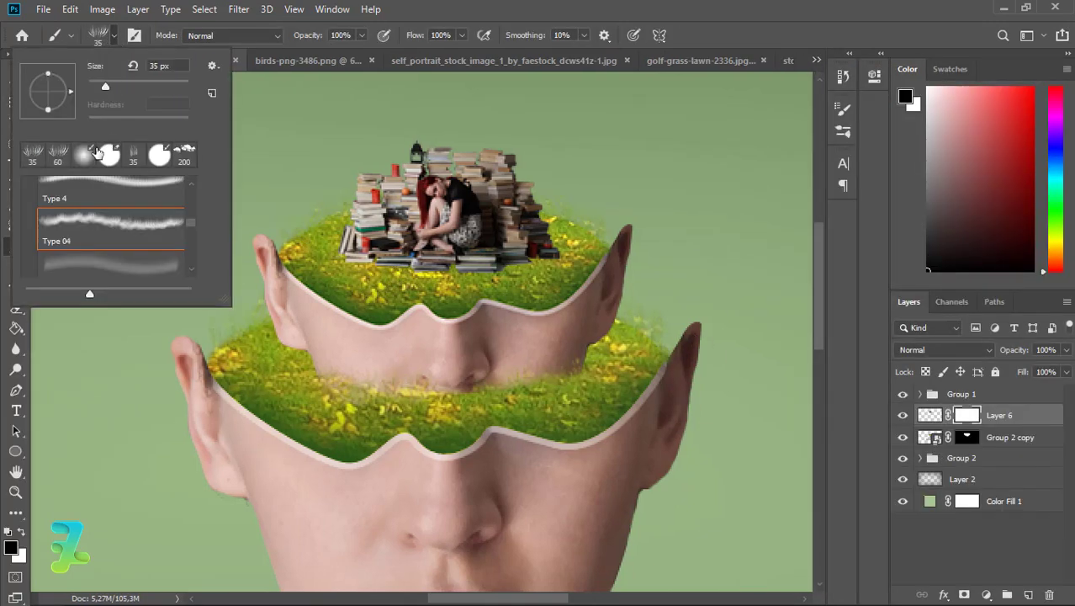
click(84, 155)
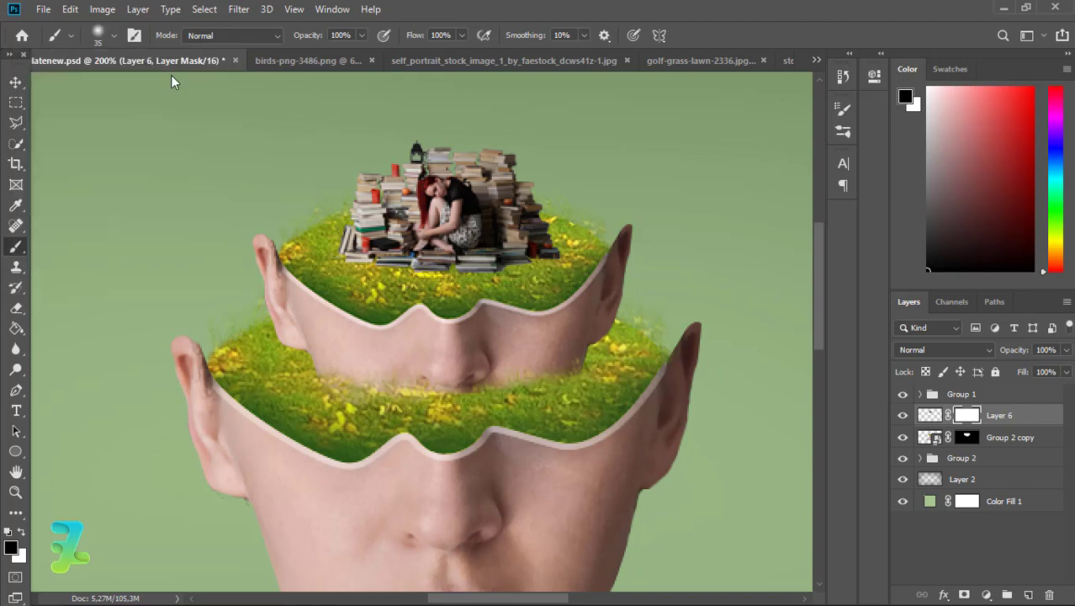
key(Return)
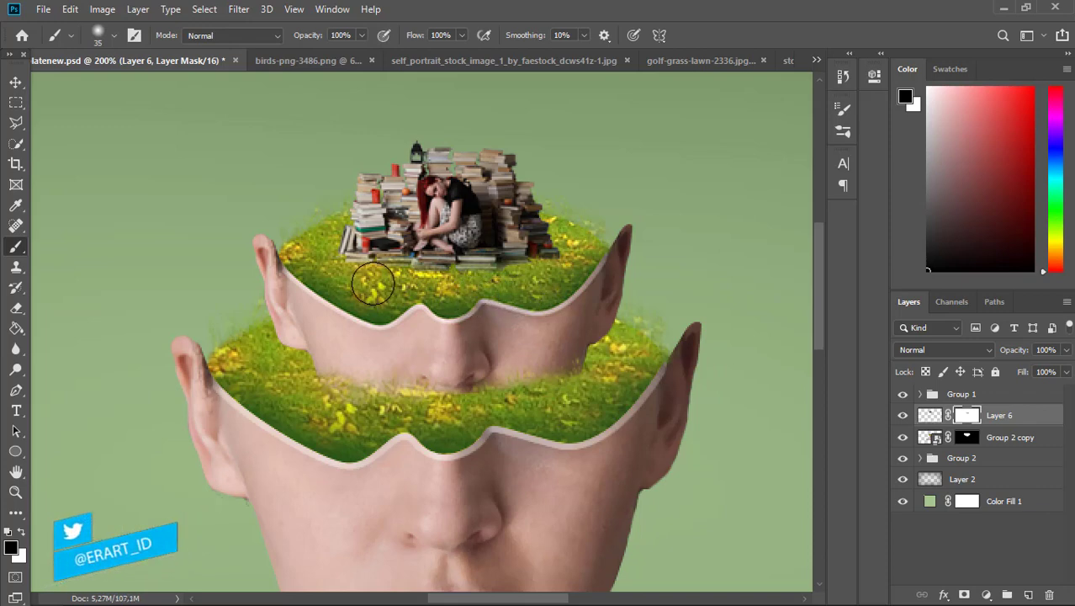
click(116, 35)
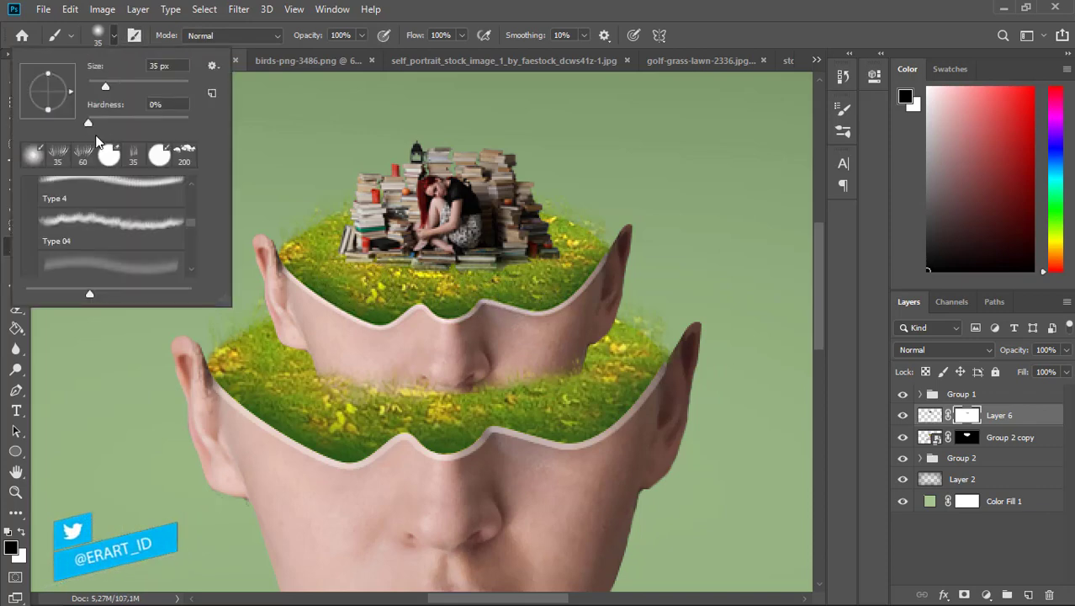
click(69, 161)
click(116, 35)
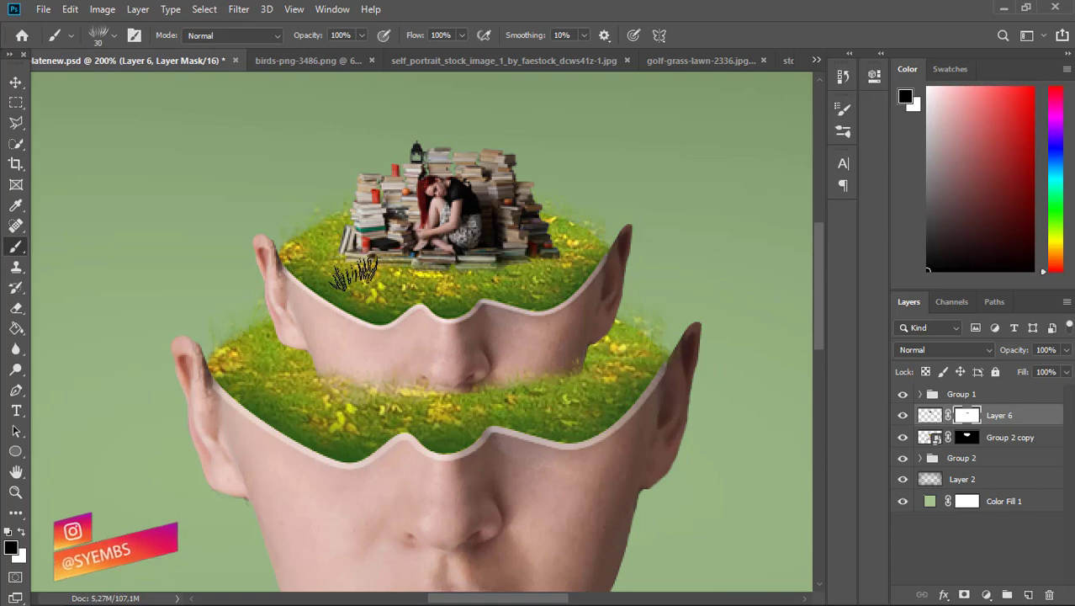
key(bracketleft)
key(bracketleft)
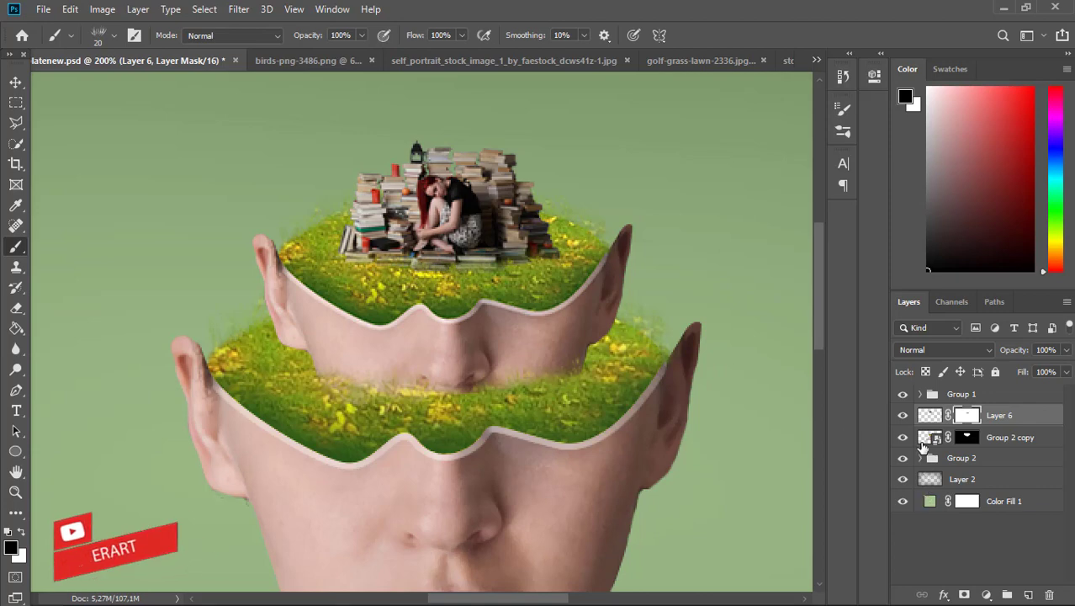
- Set the foreground to yellow fff000 and try a soft round dab on the lantern, then undo it
click(11, 551)
text(fff000)
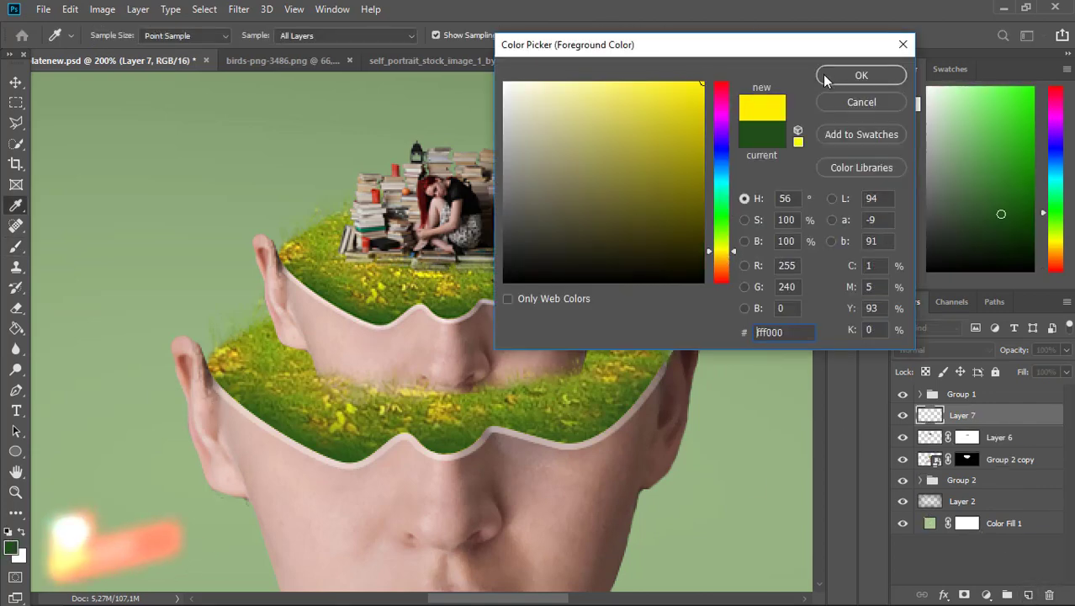
click(824, 80)
key(b)
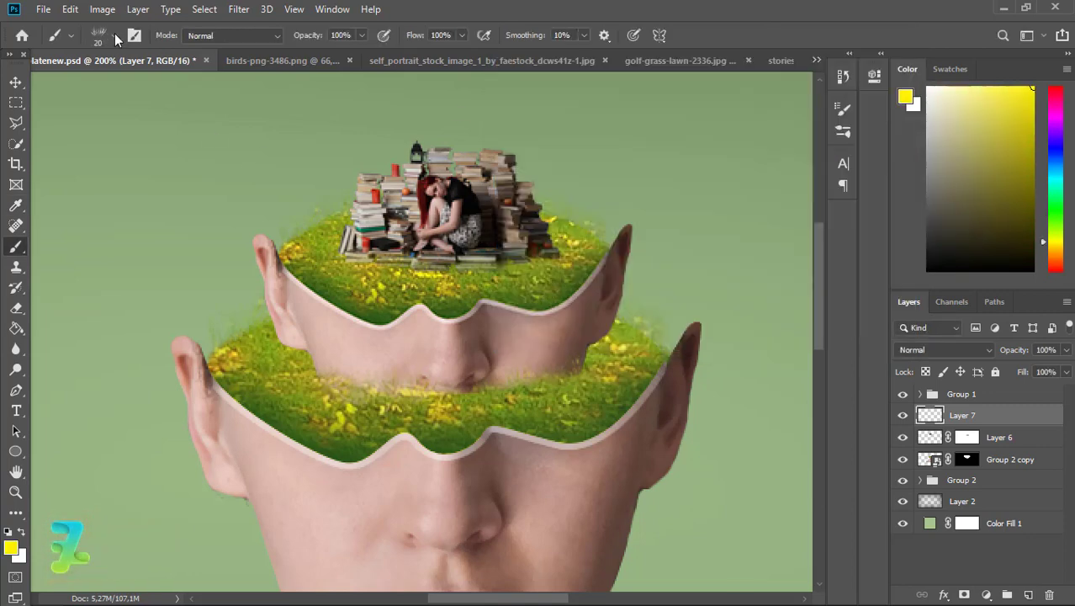
click(114, 34)
double_click(59, 155)
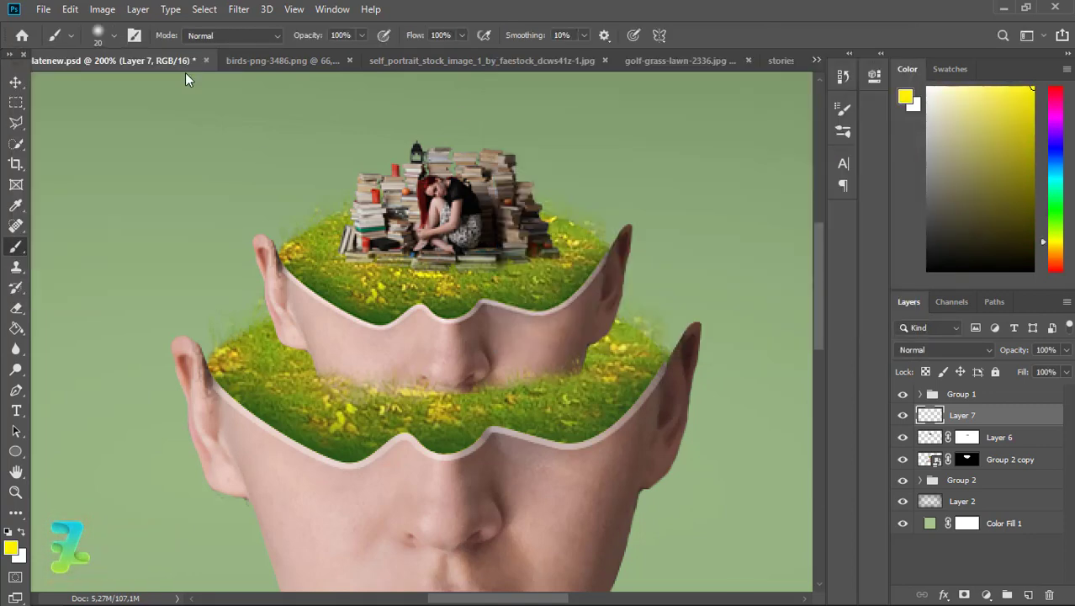
click(417, 151)
key(ctrl+z)
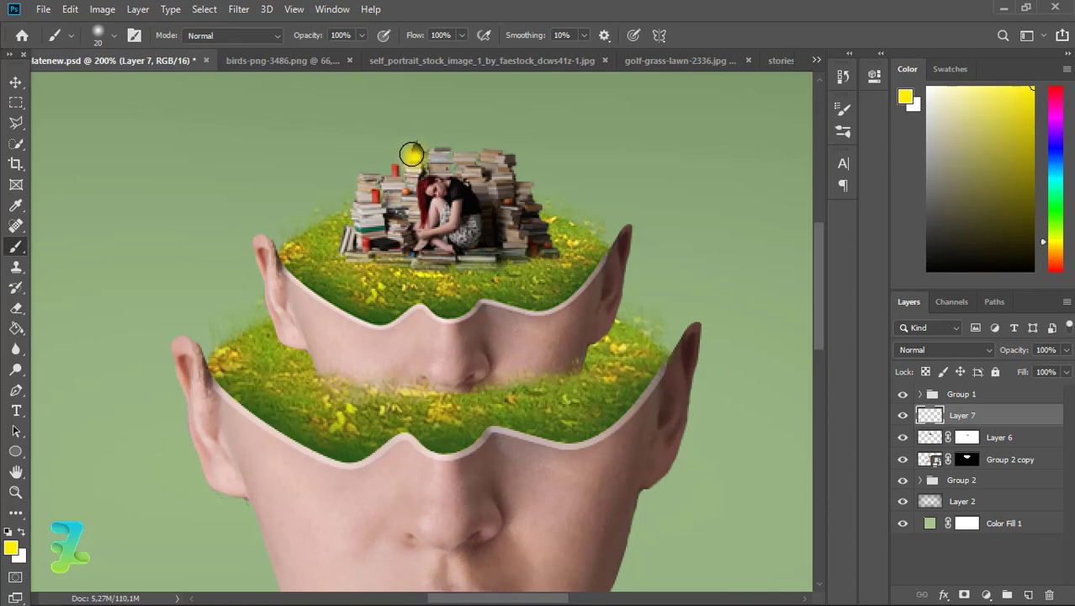
key(ctrl+z)
- Shift the yellow greener (eaff00) and dab a soft glow onto the lantern
click(10, 547)
drag(724, 256, 723, 252)
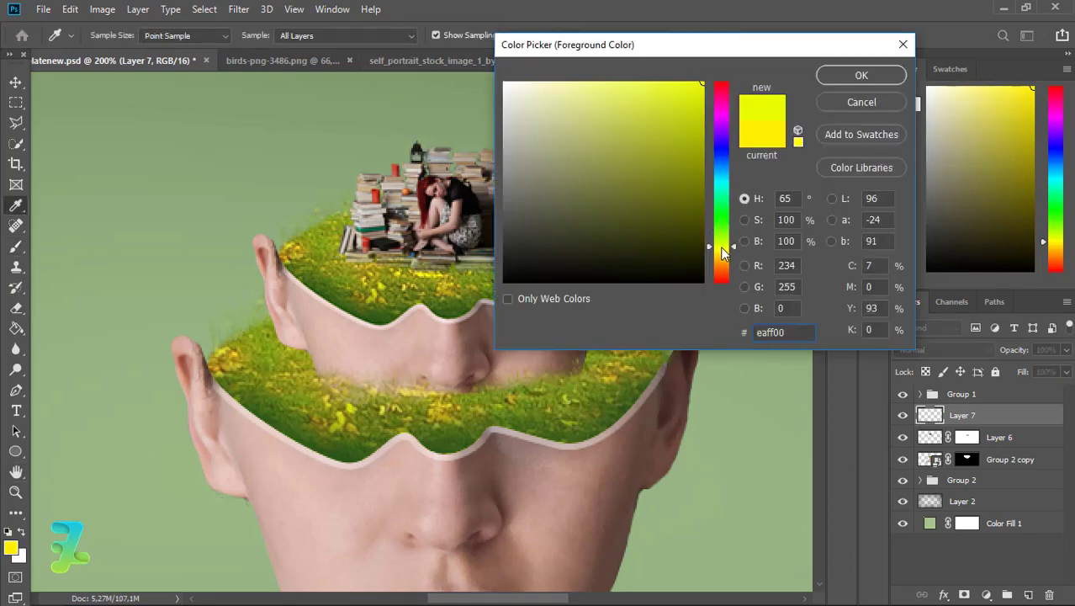
click(875, 78)
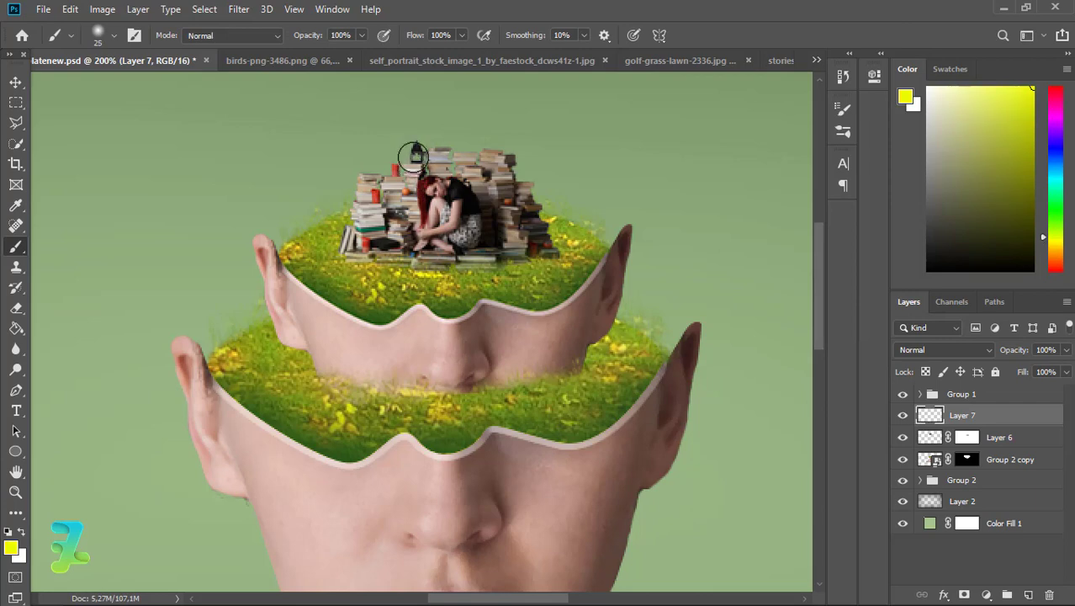
click(414, 155)
key(ctrl+minus)
key(ctrl+minus)
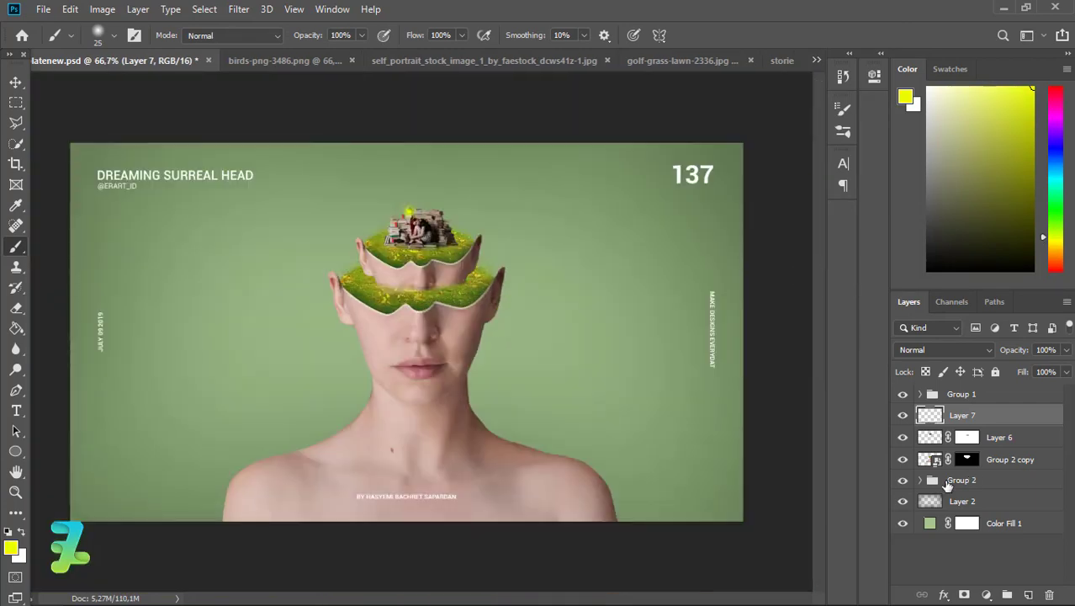
- Select Layer 7, Layer 6, Group 2 copy and Group 2, then drag the head assembly 0.340 in lower
shift+click(936, 482)
ctrl+click(473, 332)
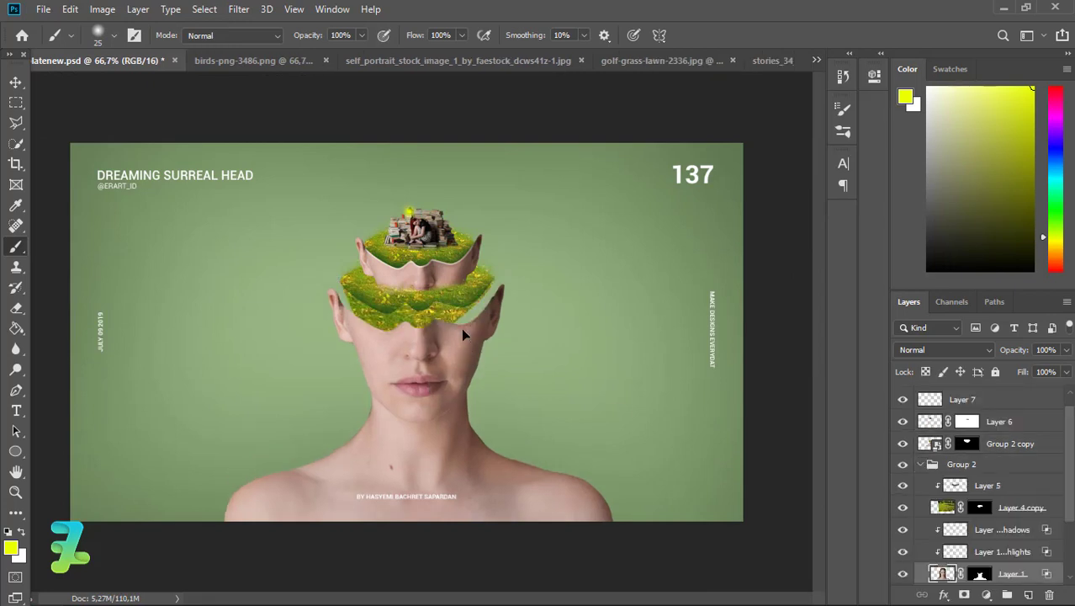
click(925, 465)
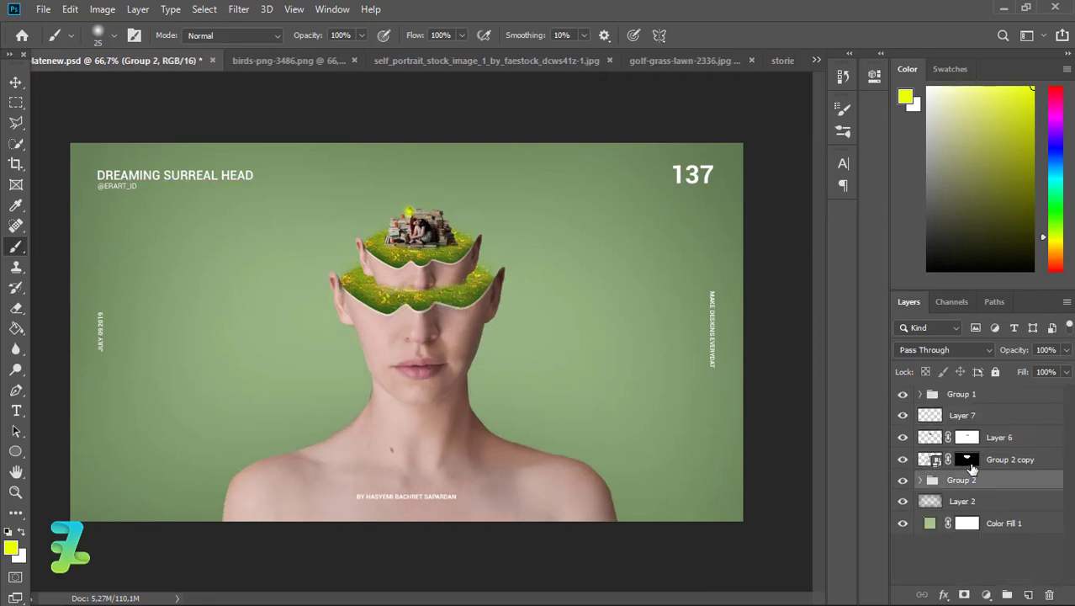
shift+click(977, 419)
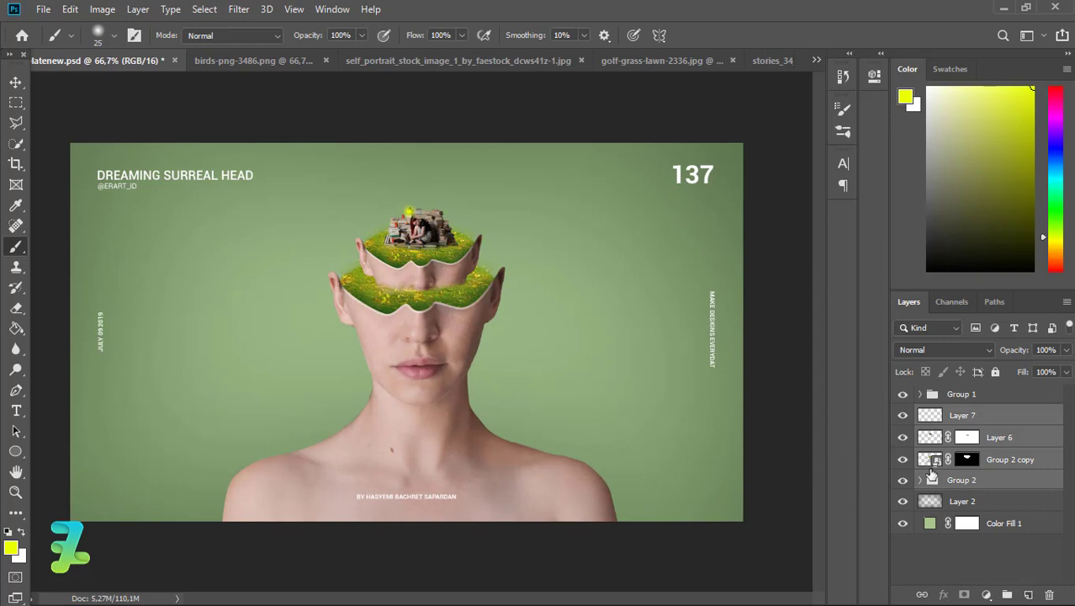
click(931, 478)
shift+click(999, 418)
click(15, 81)
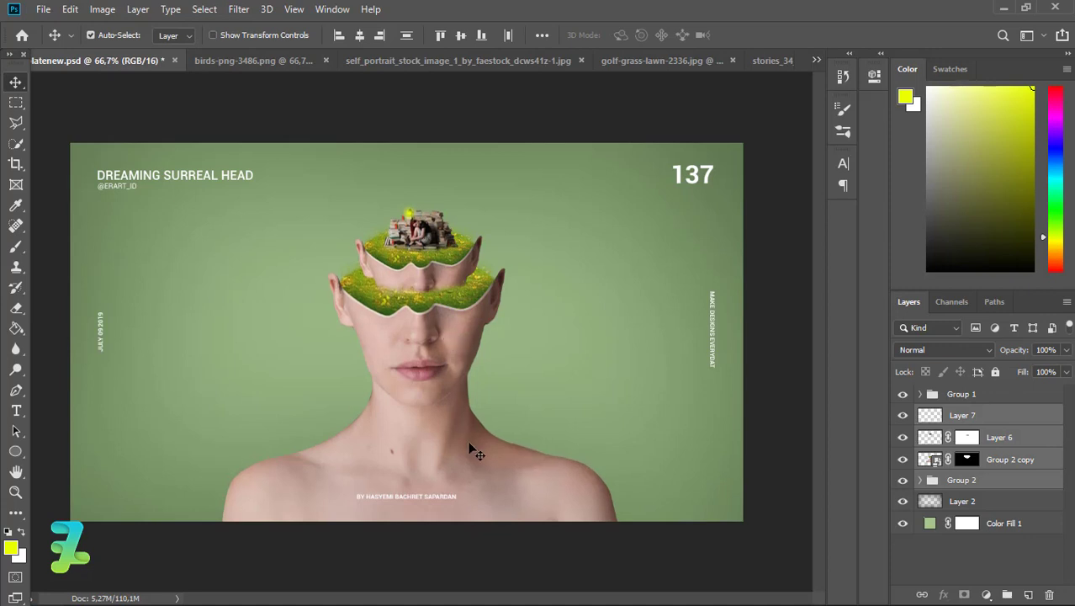
mouse_move(469, 448)
mouse_down()
mouse_move(470, 499)
mouse_move(457, 496)
mouse_up()
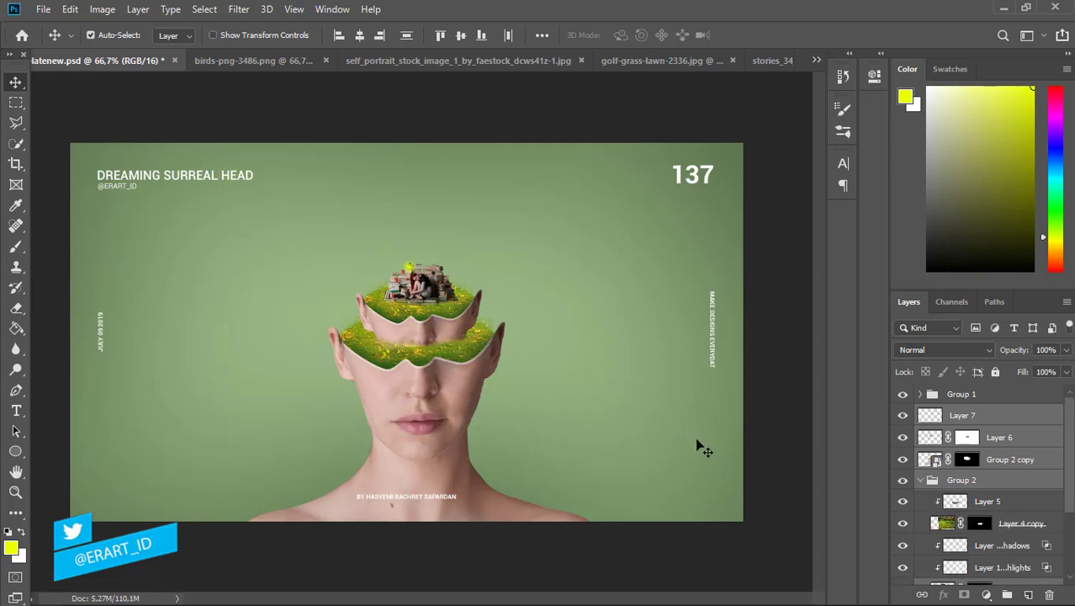
- Try enlarging the head assembly to about 120%, then nudge it slightly up and right
key(ctrl+t)
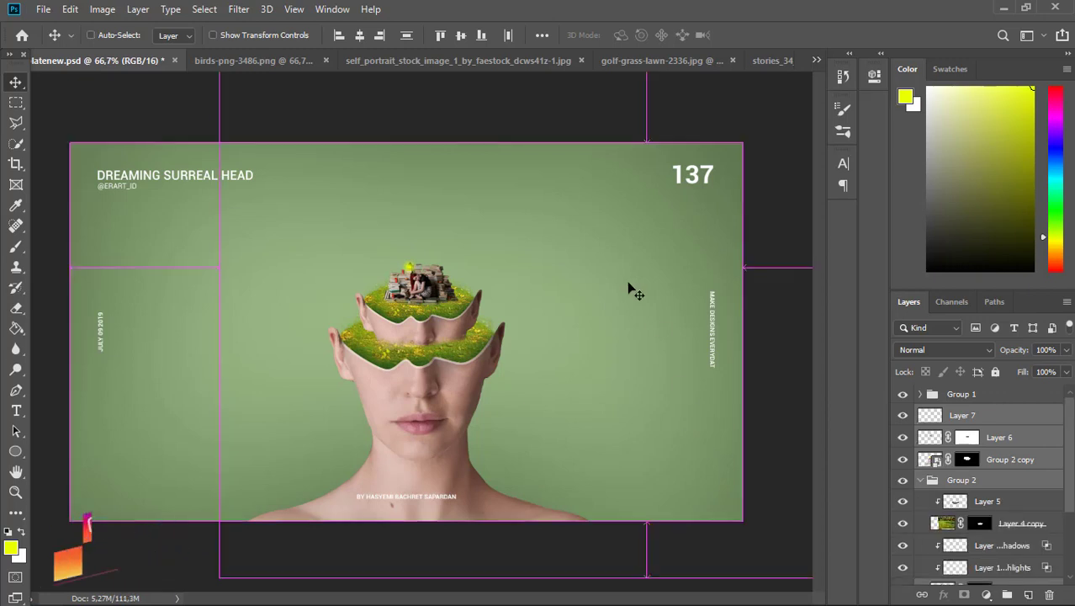
key(ctrl+minus)
key(ctrl+minus)
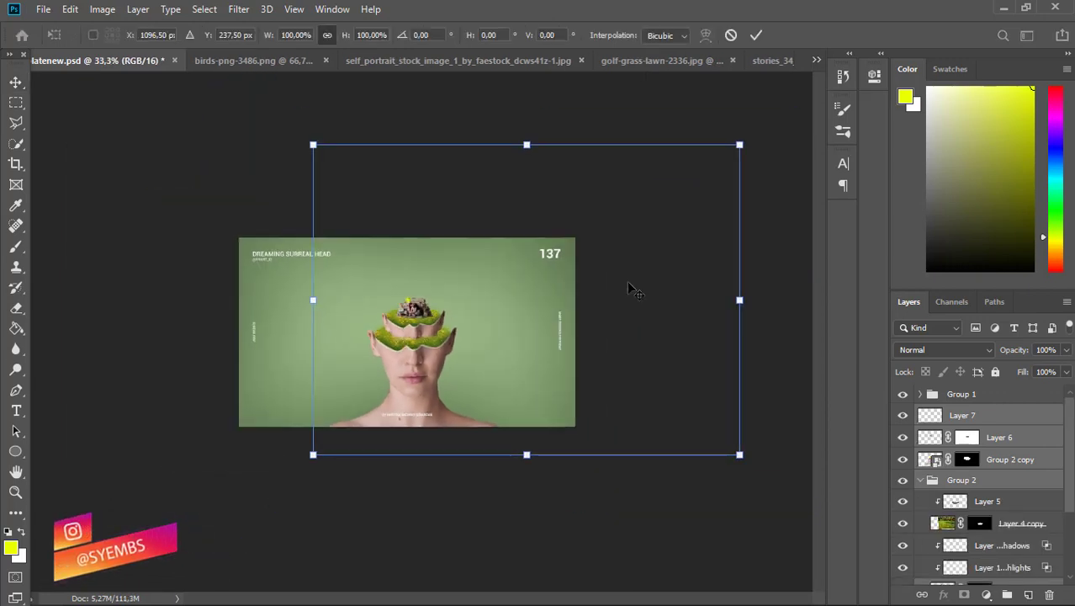
drag(310, 143, 261, 116)
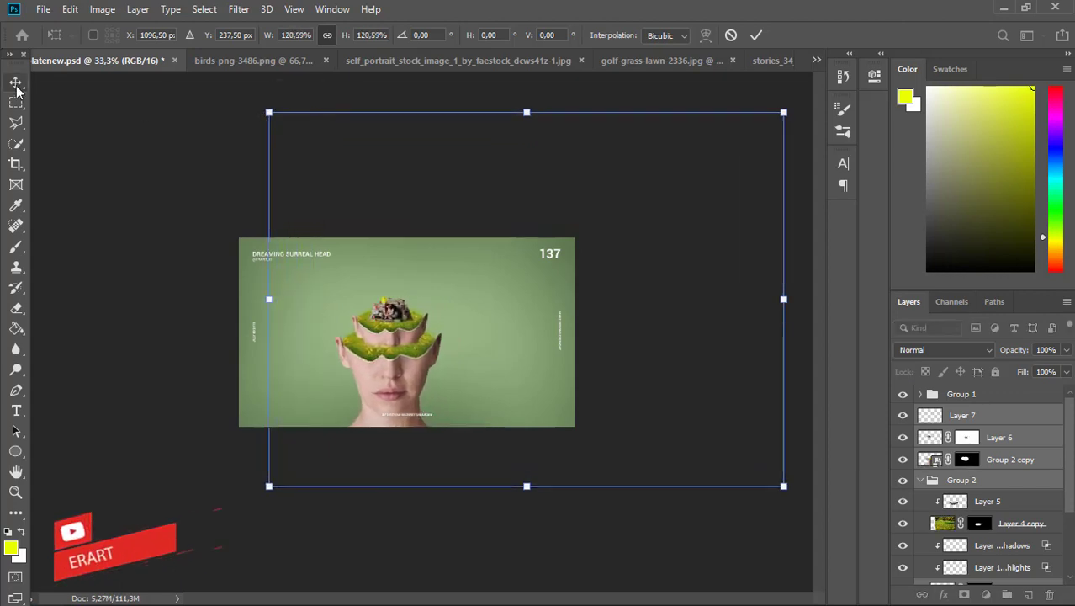
key(Return)
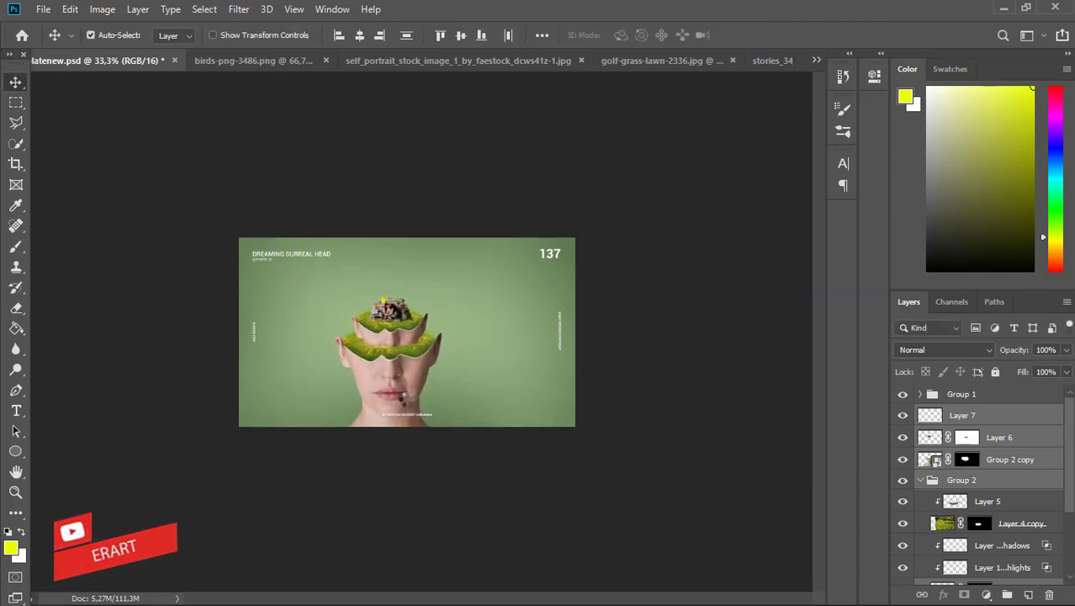
drag(401, 395, 415, 368)
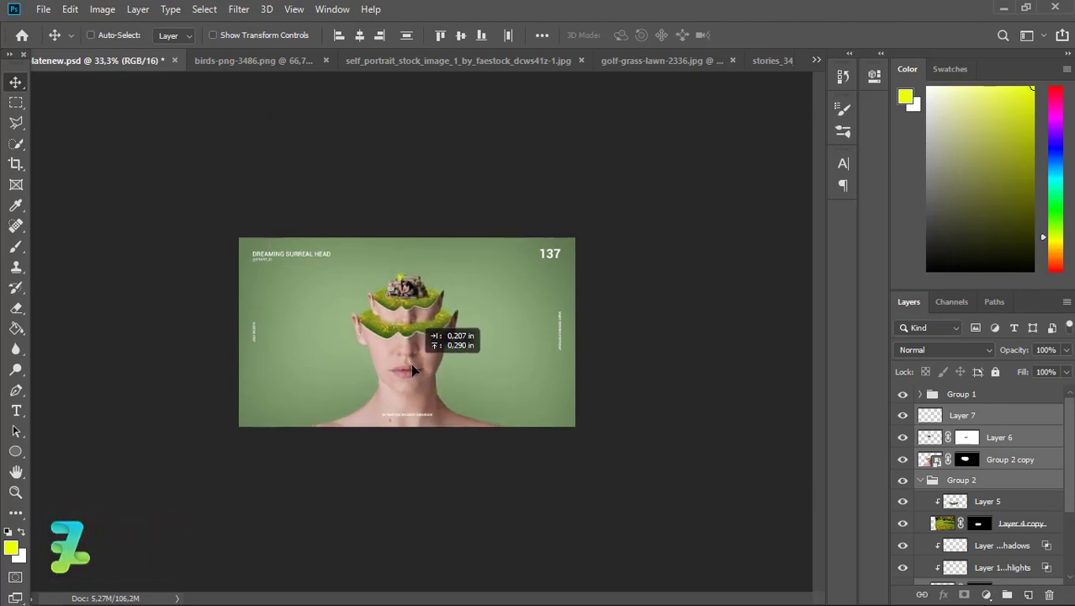
drag(415, 368, 412, 379)
key(ctrl)
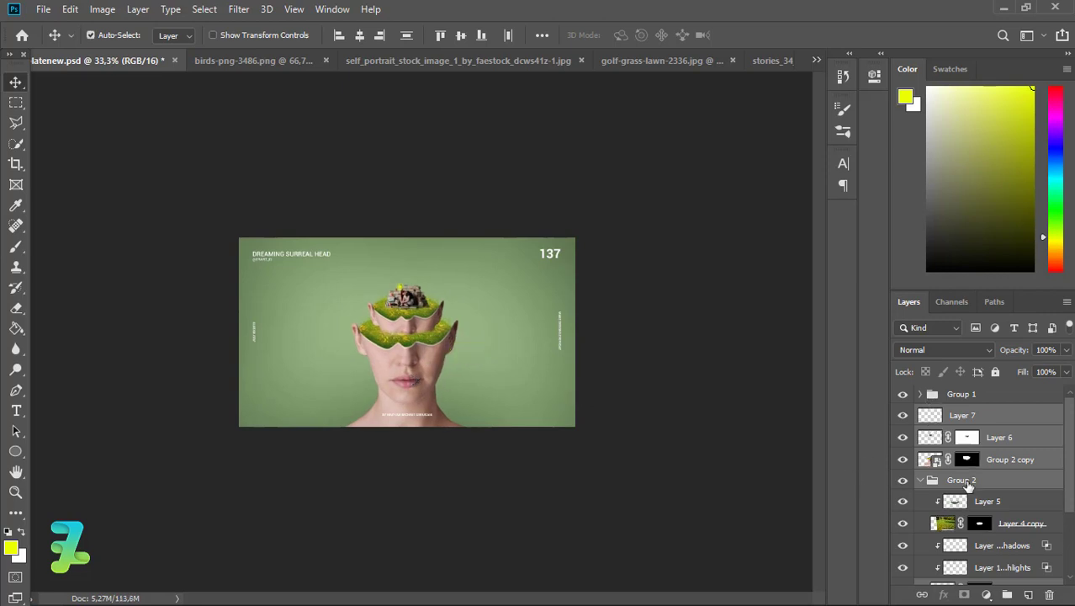
- Create Layer 8 and load a smaller white cloud-shaped brush
key(ctrl+shift+alt+n)
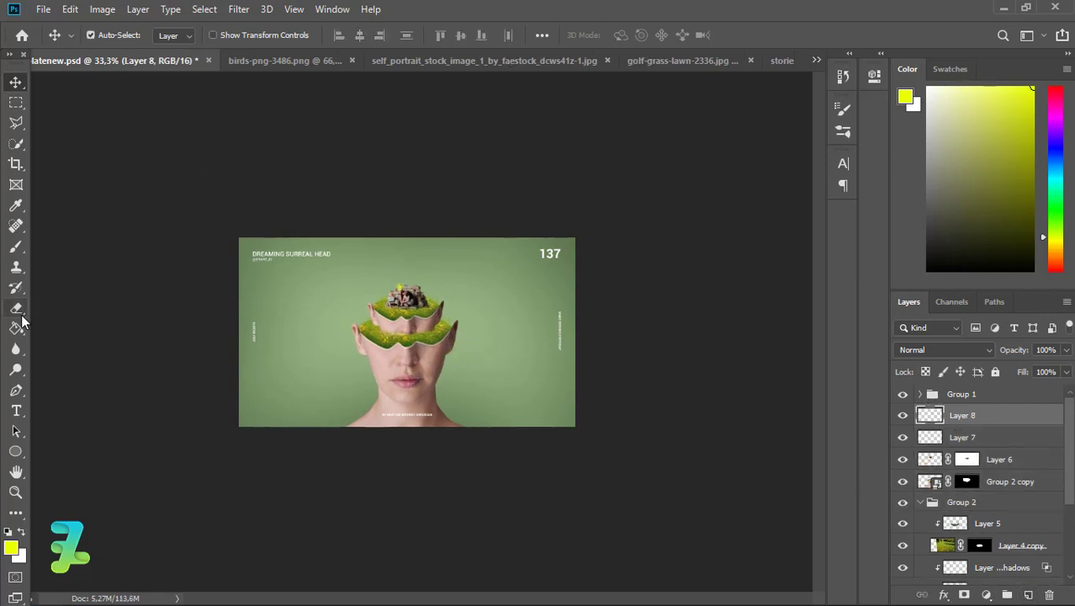
click(16, 246)
key(x)
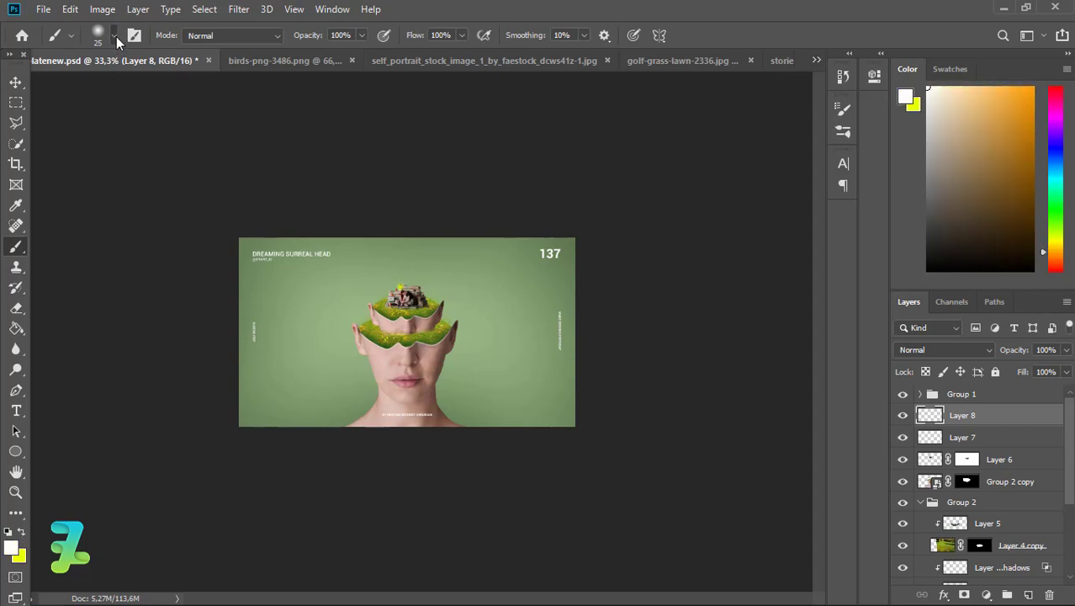
click(114, 37)
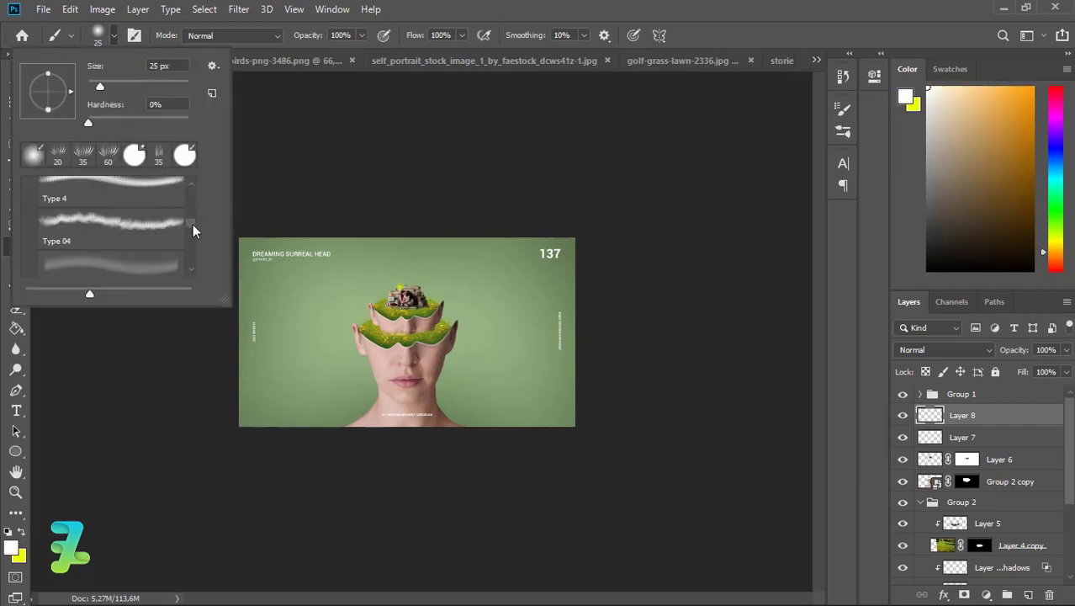
drag(192, 224, 190, 195)
scroll(190, 199, down, 2)
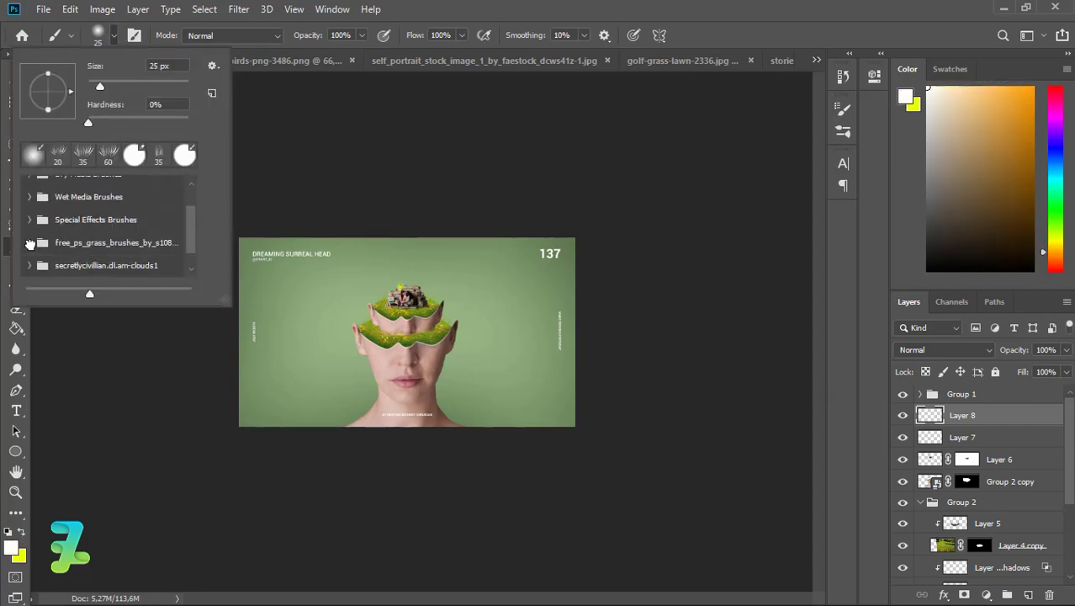
scroll(196, 214, down, 1)
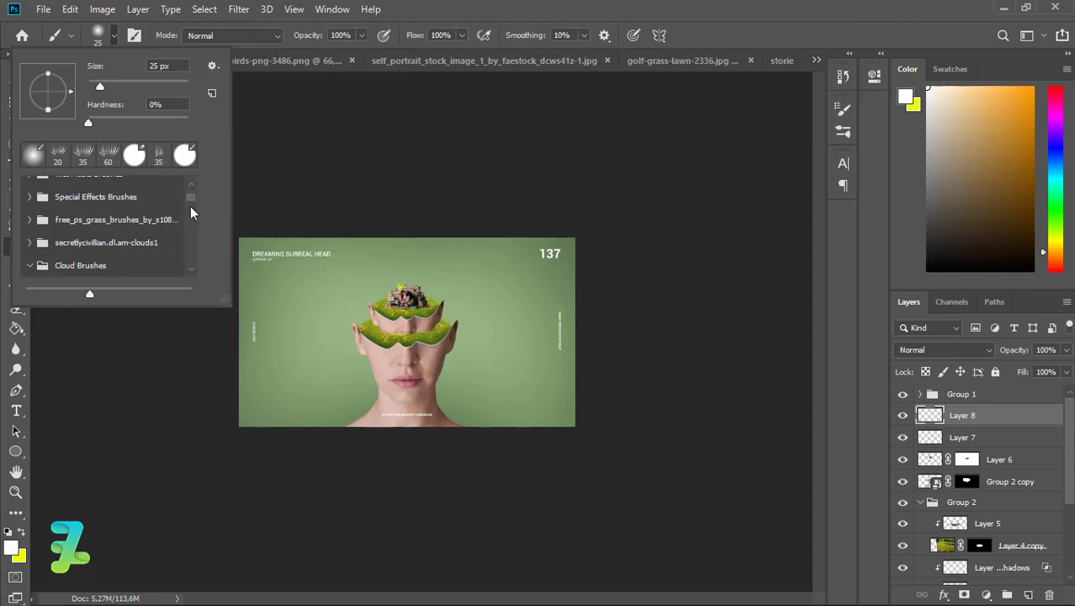
scroll(190, 211, down, 3)
click(143, 240)
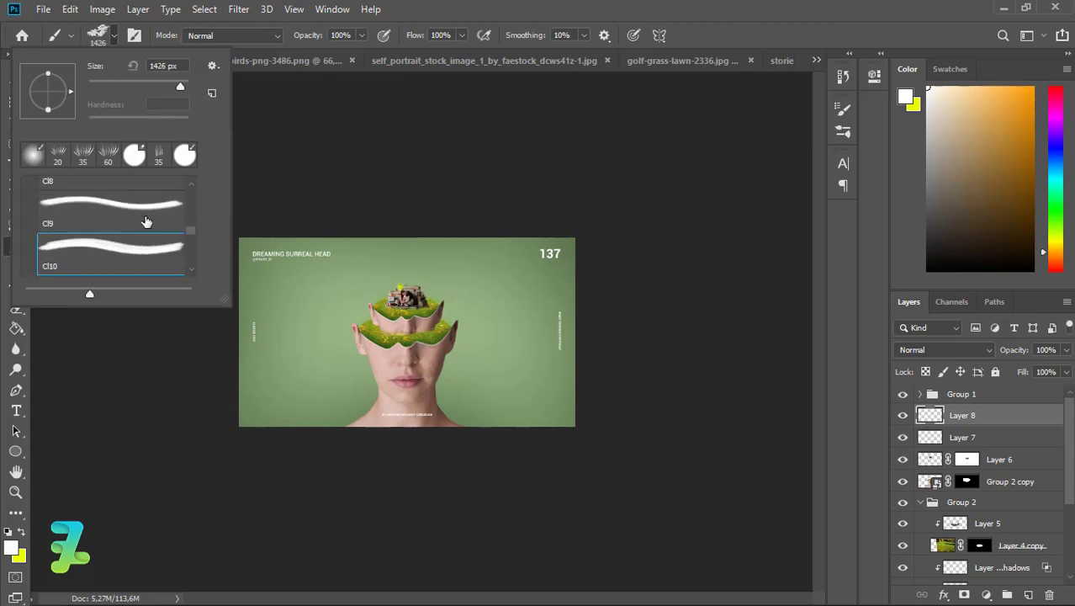
click(114, 35)
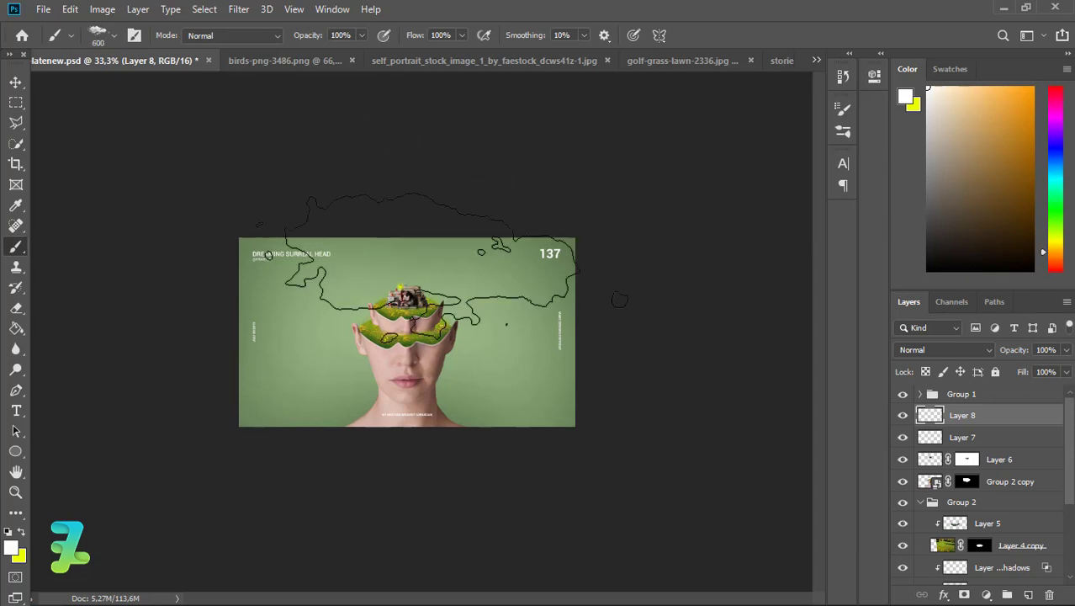
key(bracketleft)
key(bracketleft)
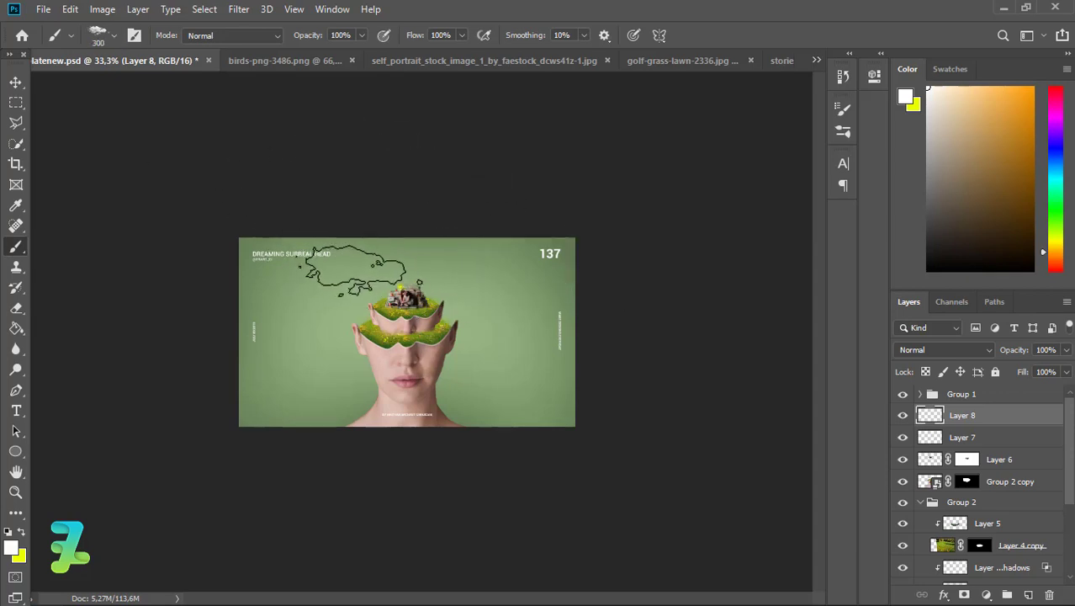
key(bracketleft)
- Stamp white clouds above the head and along the top edge using the Cl10 cloud brush
click(372, 275)
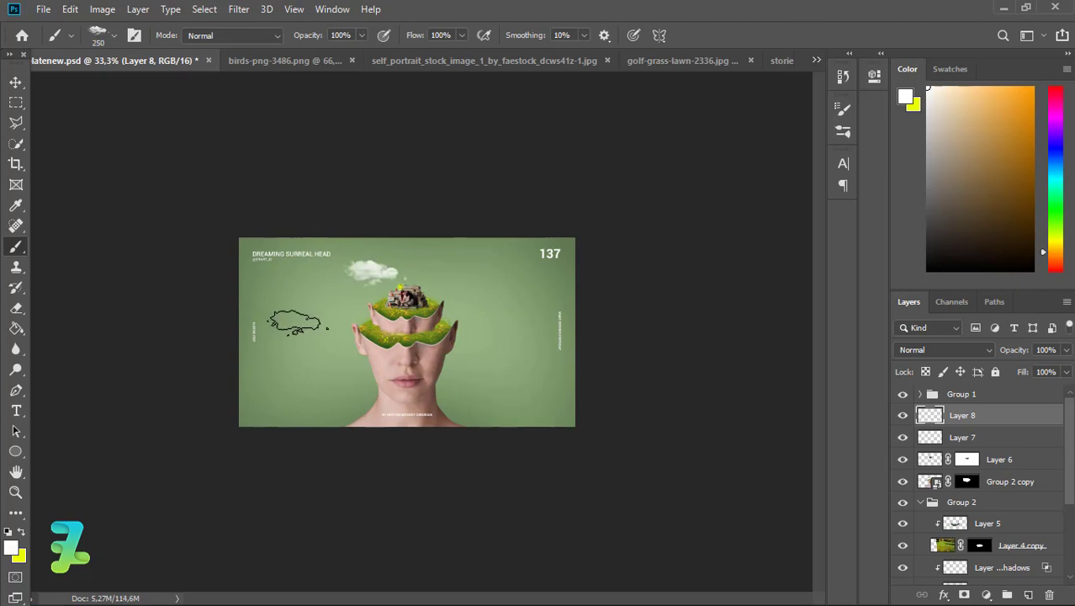
click(109, 35)
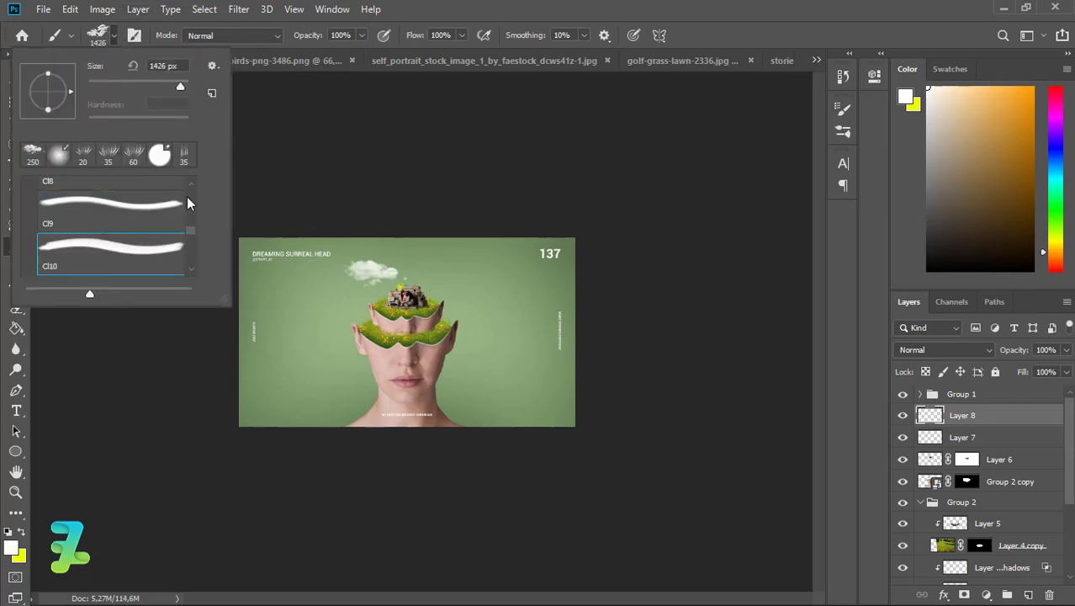
click(116, 37)
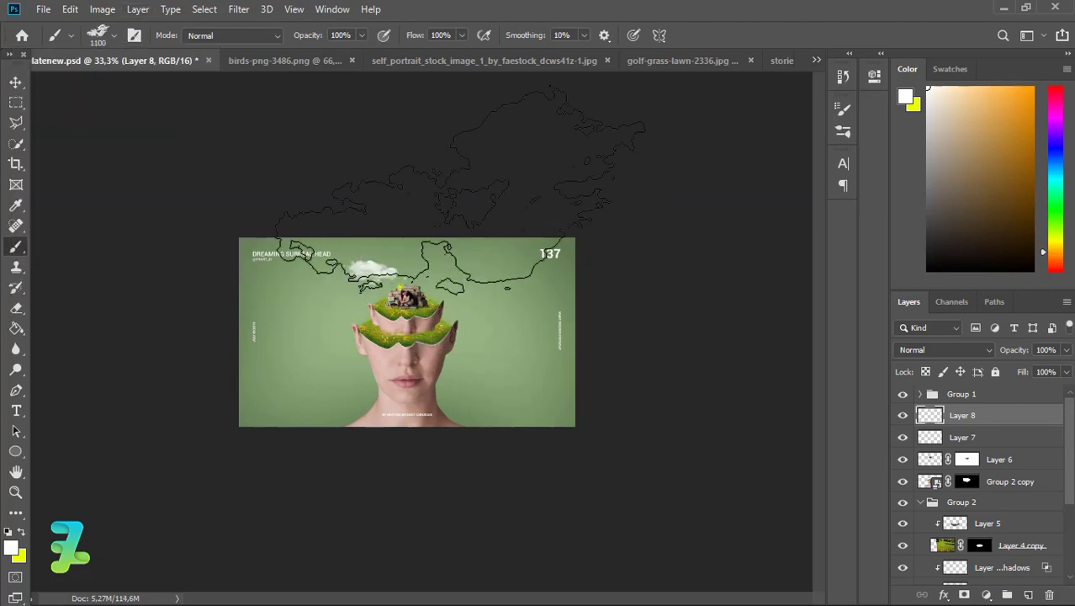
click(438, 248)
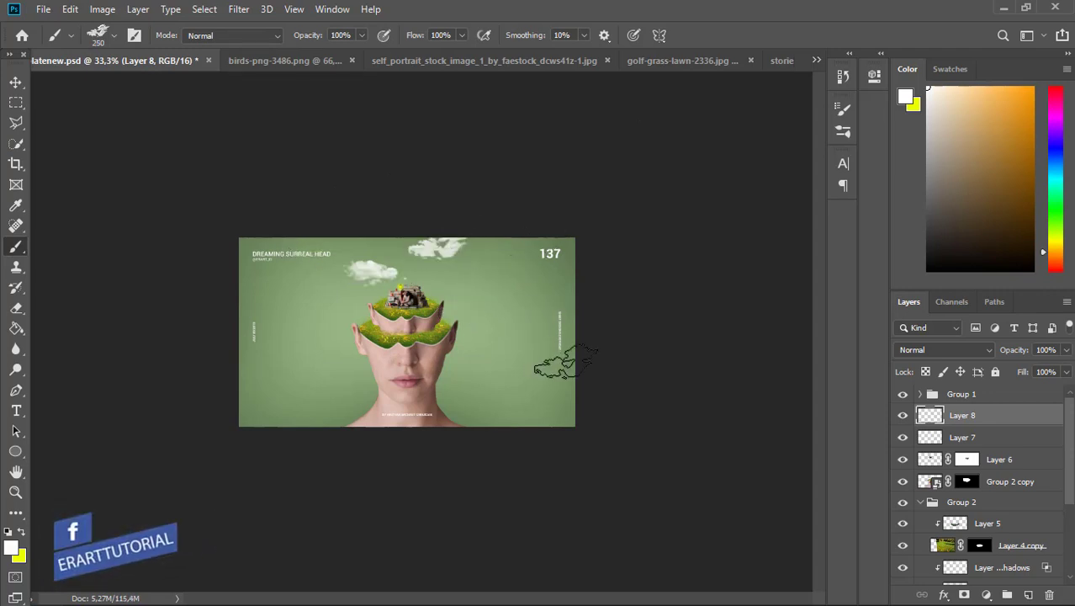
- Bring the birds image into the head poster as a new layer
right_click(250, 59)
click(321, 119)
click(13, 81)
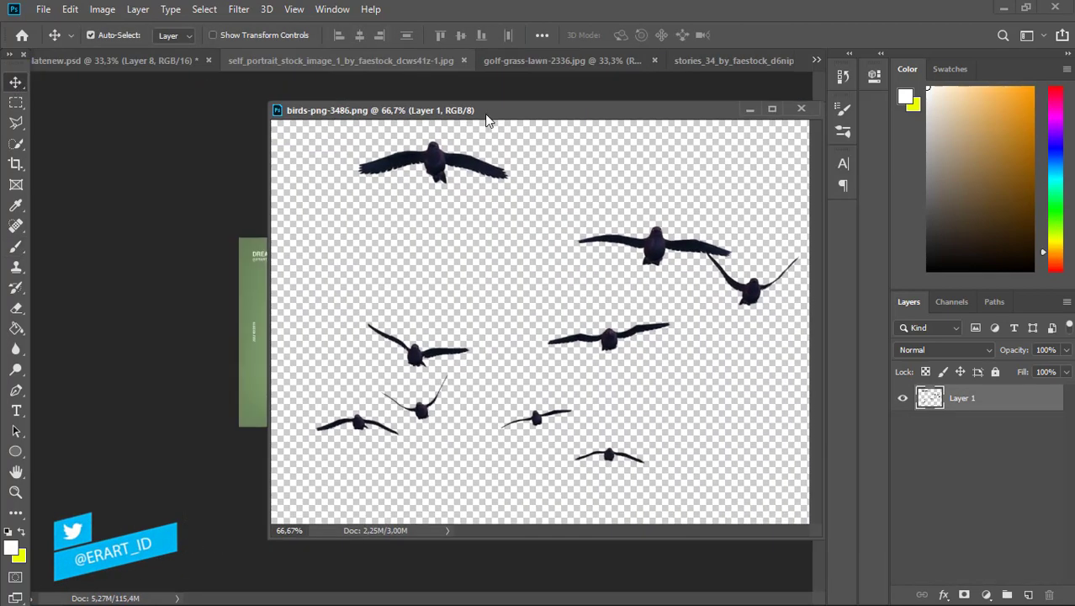
drag(215, 64, 705, 147)
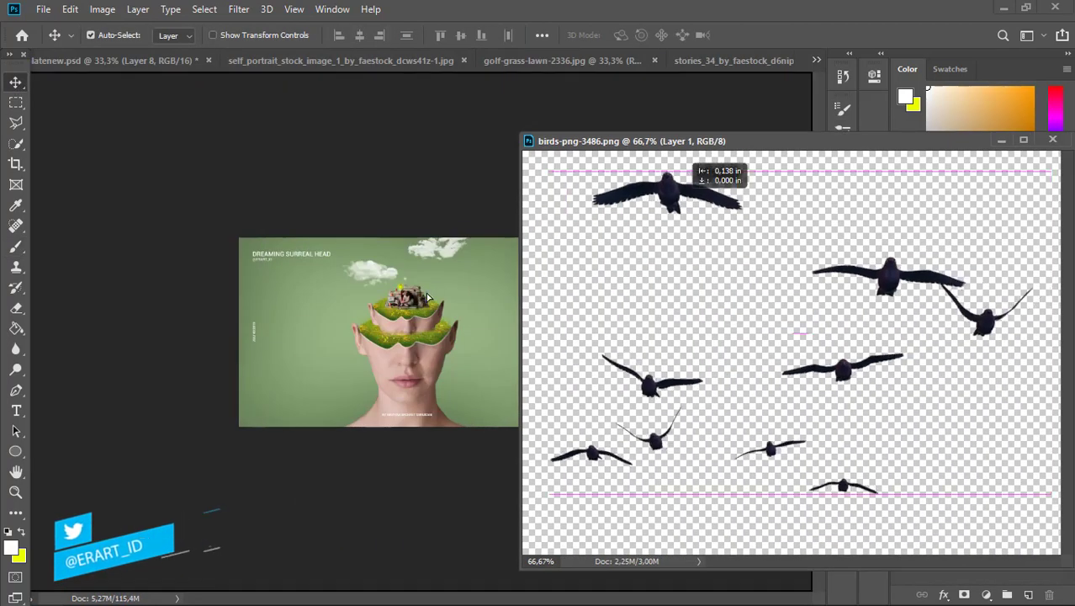
drag(693, 235, 424, 286)
click(498, 257)
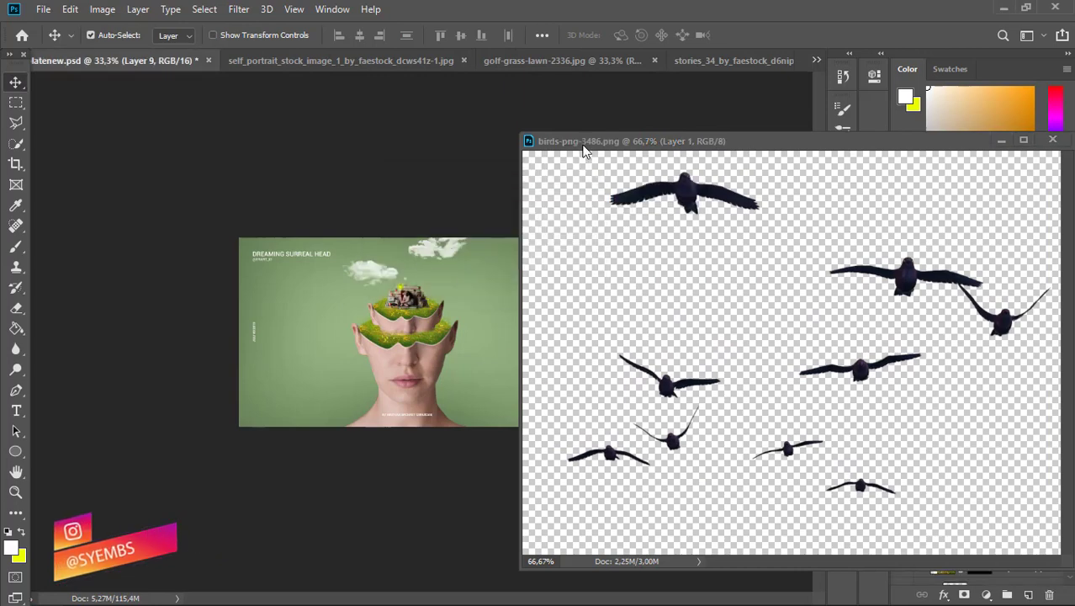
drag(575, 140, 384, 62)
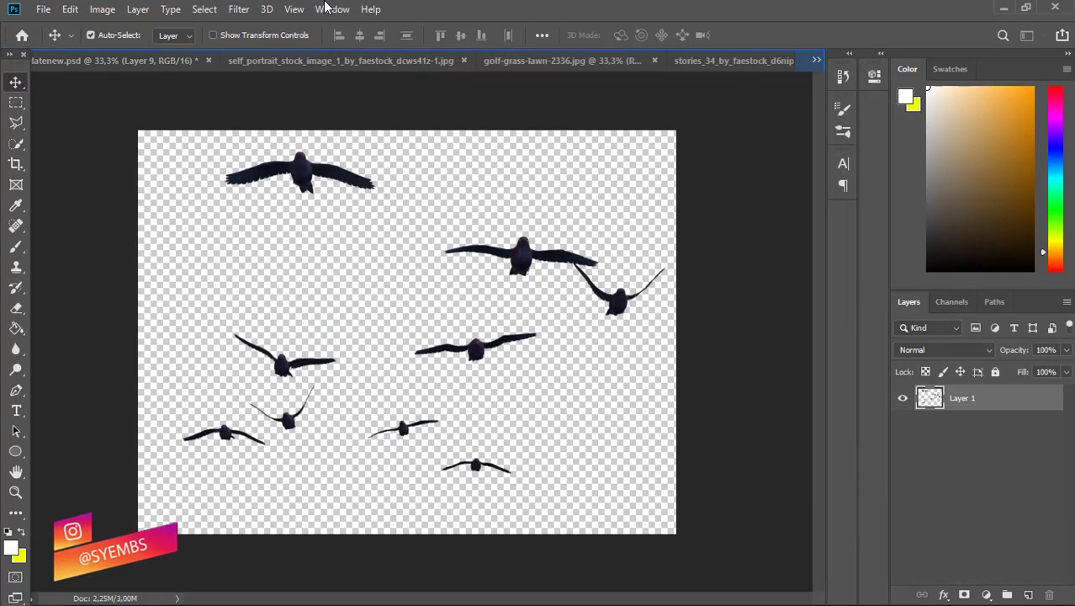
click(331, 8)
click(420, 571)
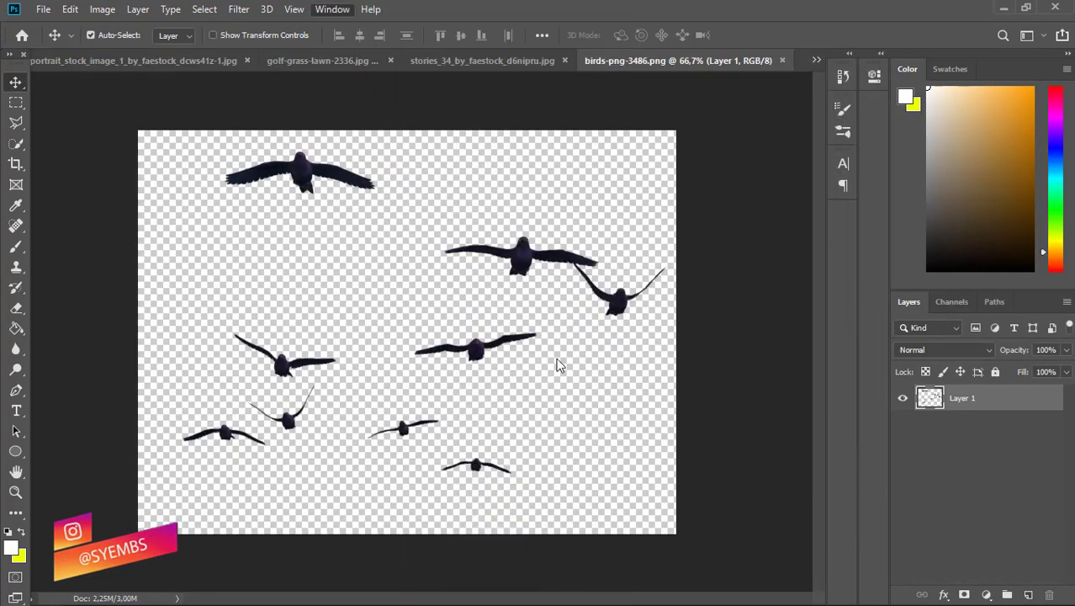
- Scale the bird flock to about 25% and place it above the head's right side
key(ctrl)
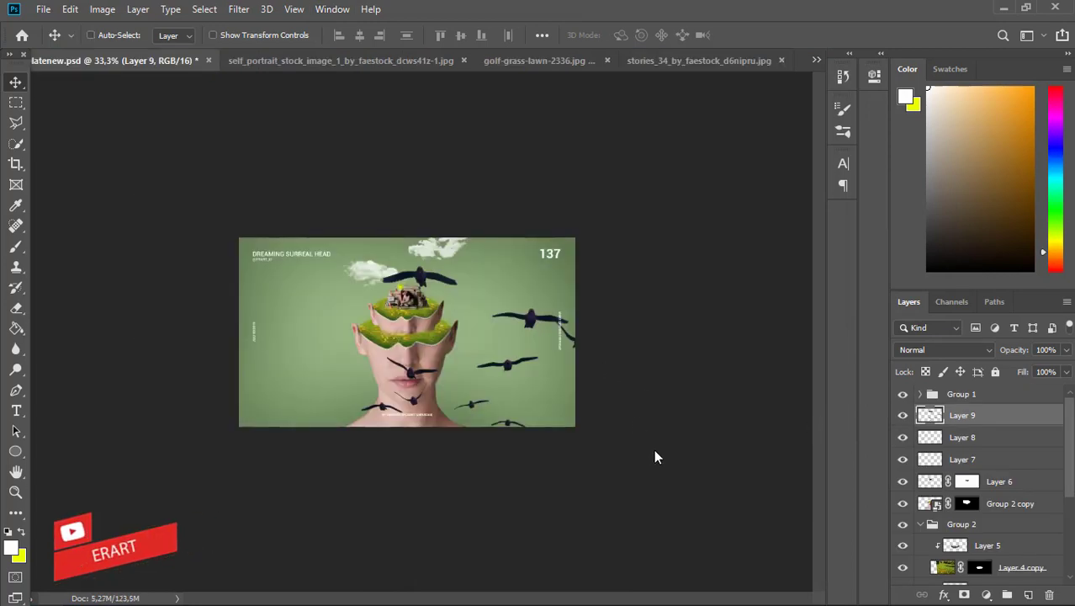
key(ctrl+t)
drag(601, 427, 503, 362)
drag(480, 325, 497, 286)
drag(520, 321, 473, 280)
click(17, 82)
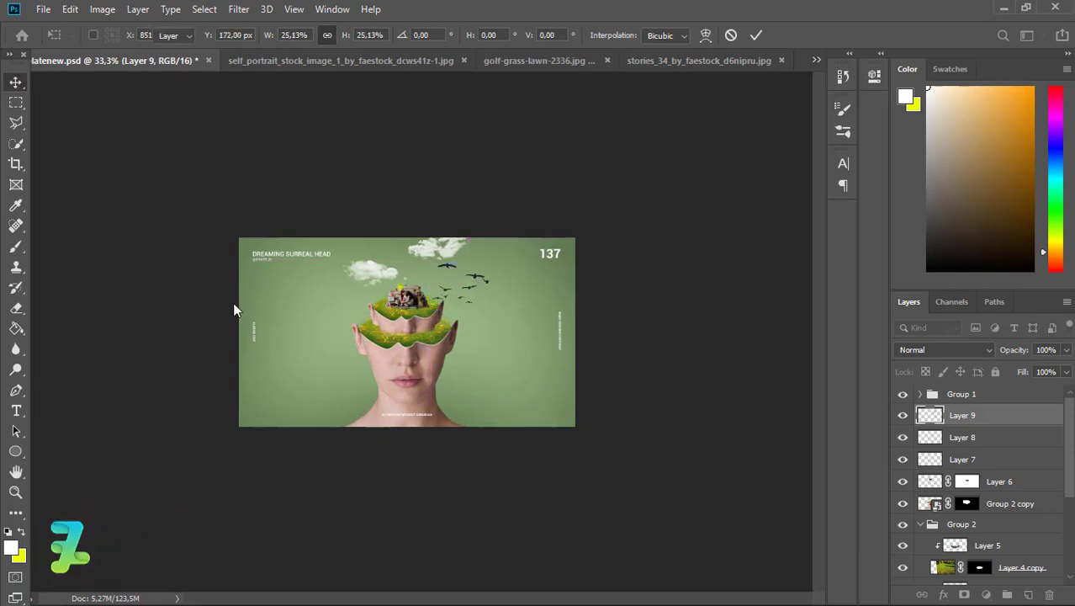
- Brighten the book stack on the top slice with the Dodge Tool at 100% zoom
click(930, 486)
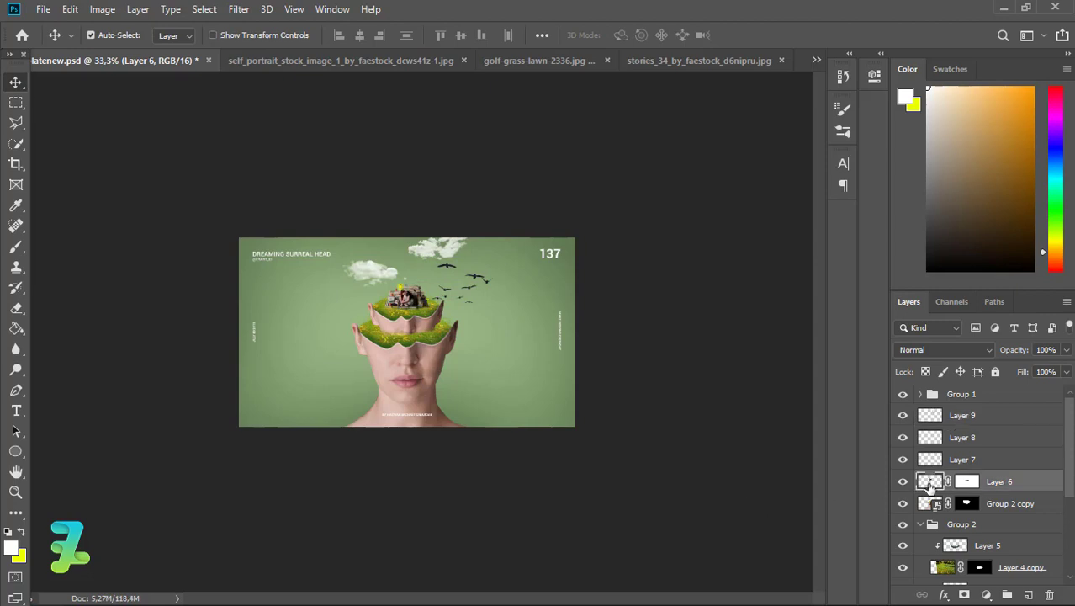
key(ctrl+plus)
key(ctrl+plus)
key(ctrl+plus)
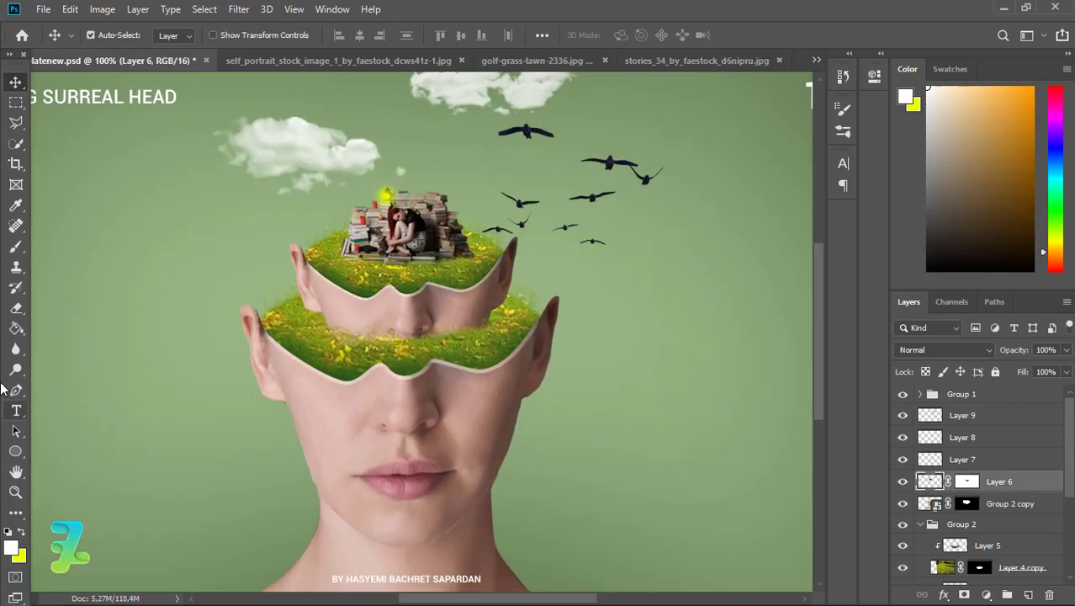
drag(16, 369, 50, 367)
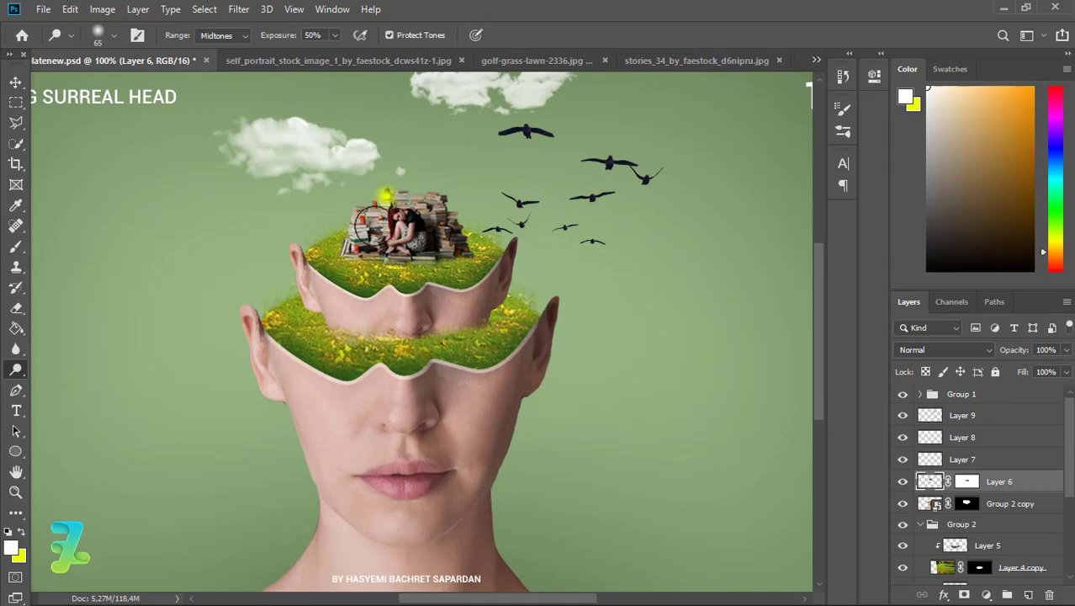
drag(373, 222, 295, 240)
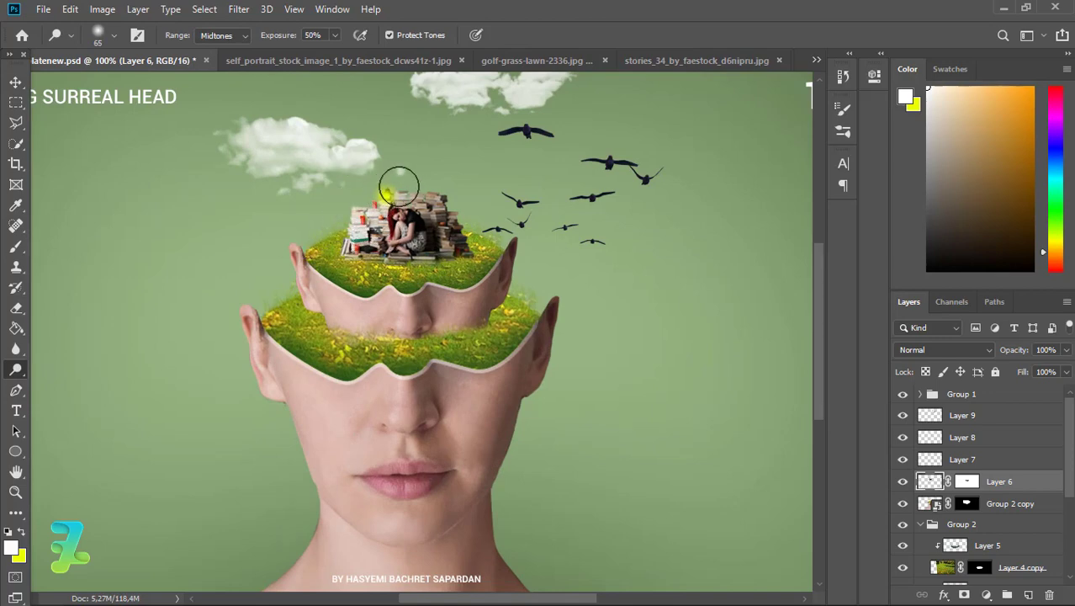
- Add a new empty Layer 10 just above Layer 2
scroll(1009, 488, down, 4)
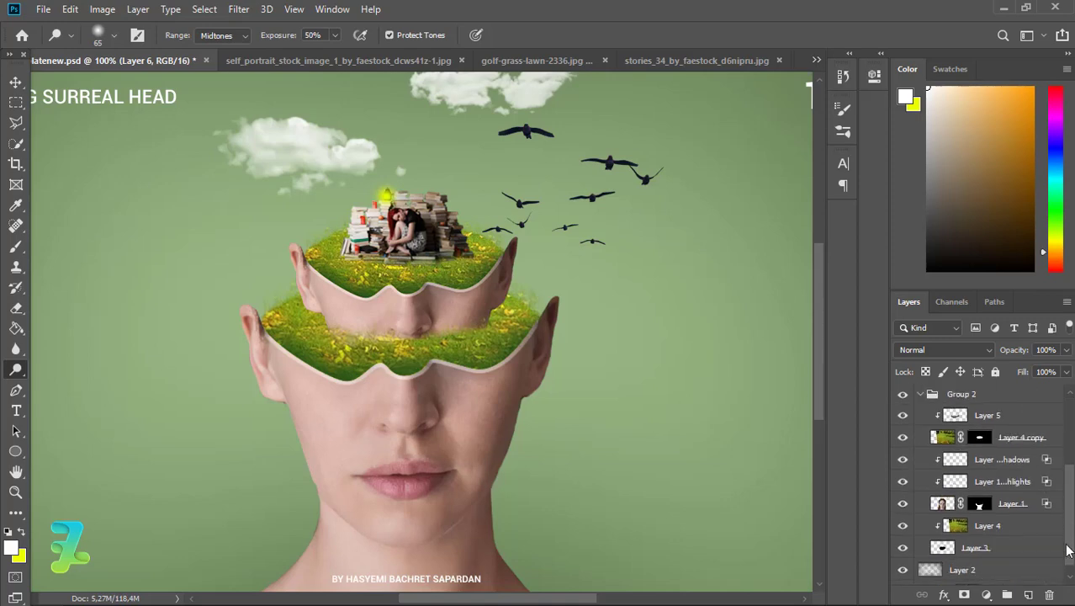
click(1010, 555)
click(1028, 595)
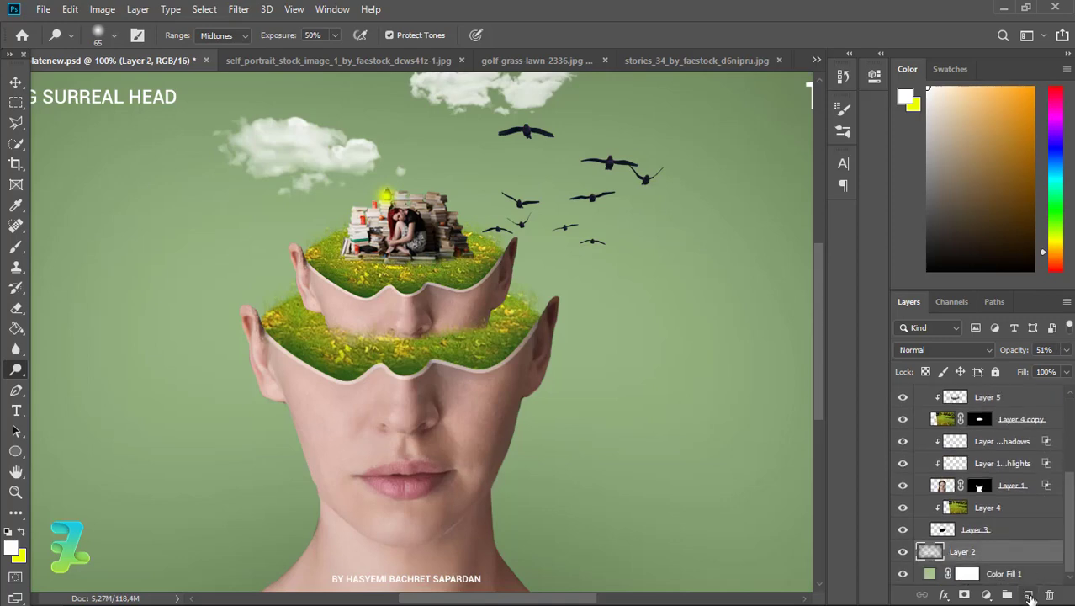
- Set the foreground colour to a warm near-white, #fffff2
click(12, 548)
click(723, 244)
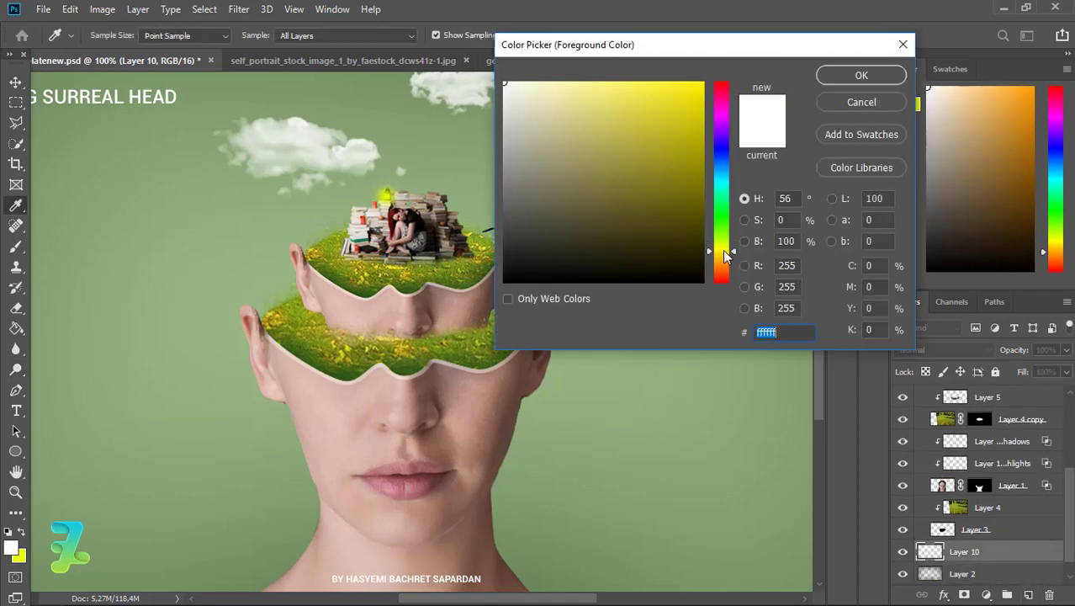
drag(723, 250, 721, 249)
drag(616, 113, 513, 53)
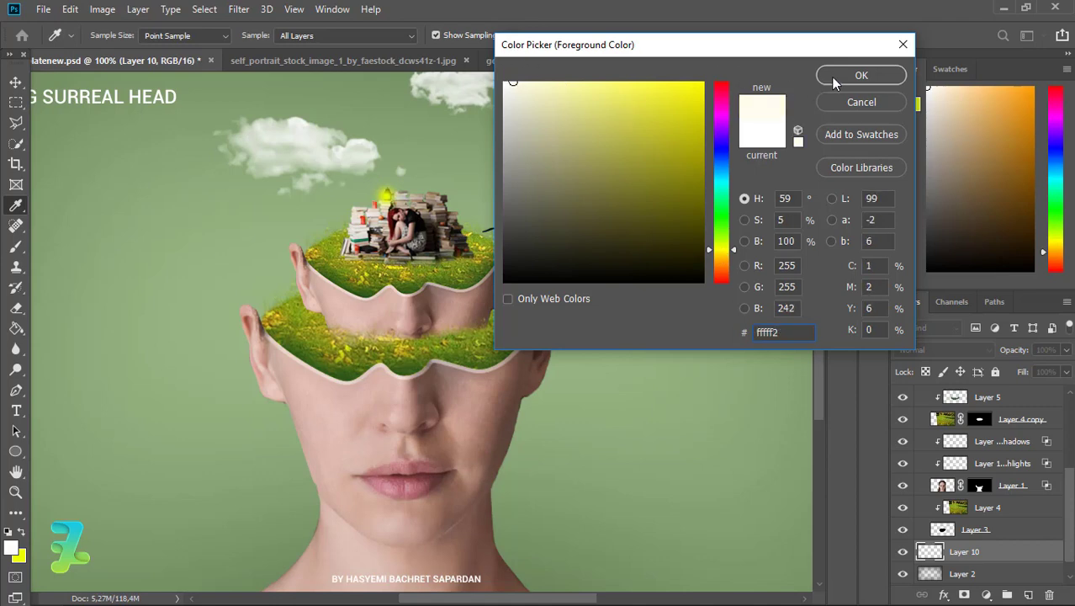
click(861, 75)
key(b)
key(ctrl+minus)
key(ctrl+minus)
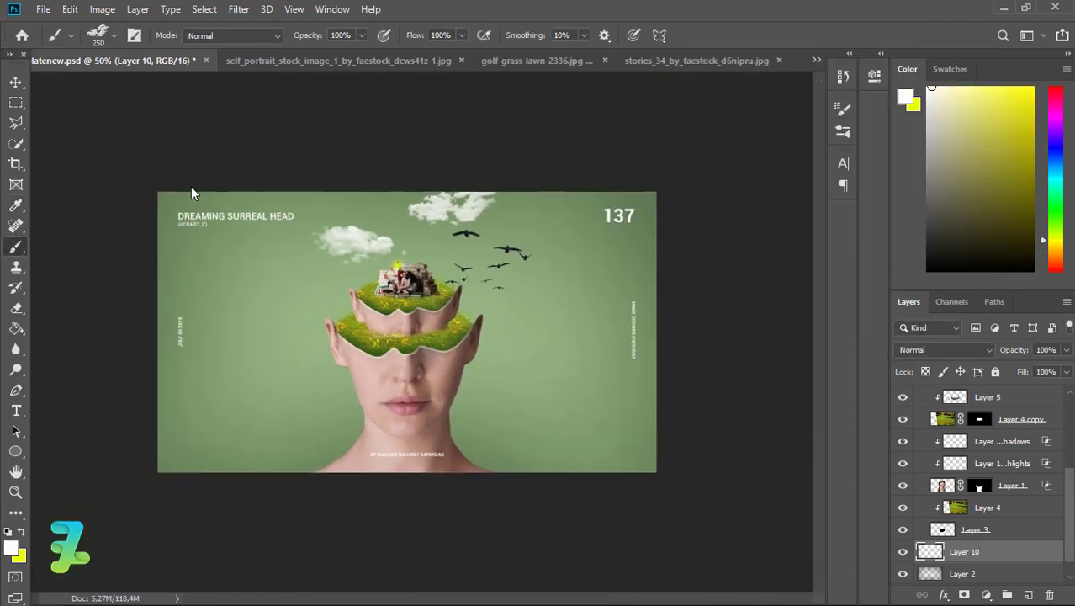
key(ctrl+minus)
- Paint a soft glow at the poster's top-left on Layer 10 with an 800 px soft round brush
click(114, 35)
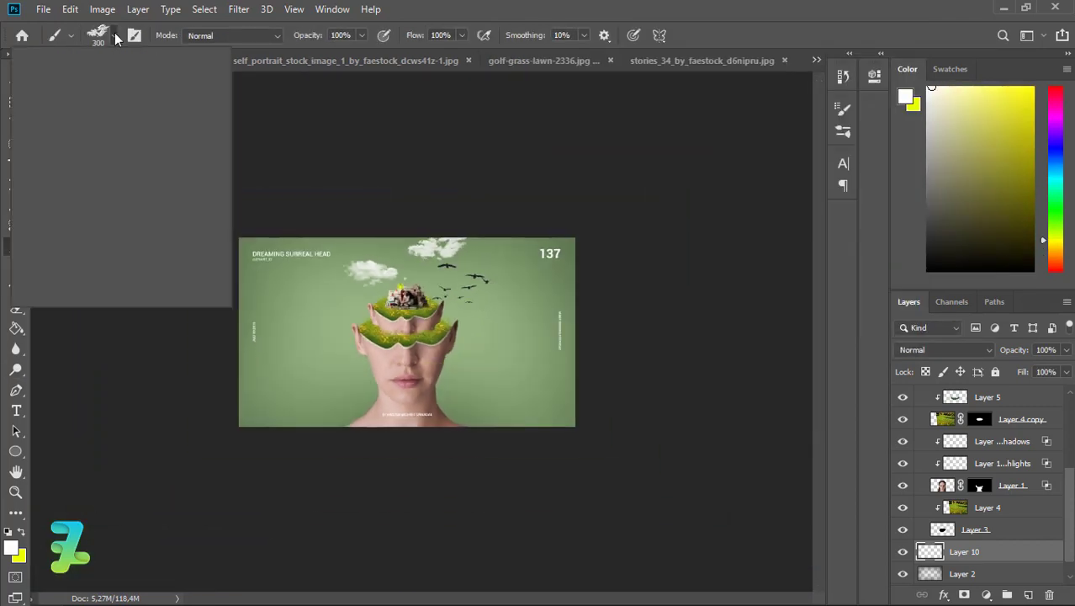
click(108, 154)
click(115, 34)
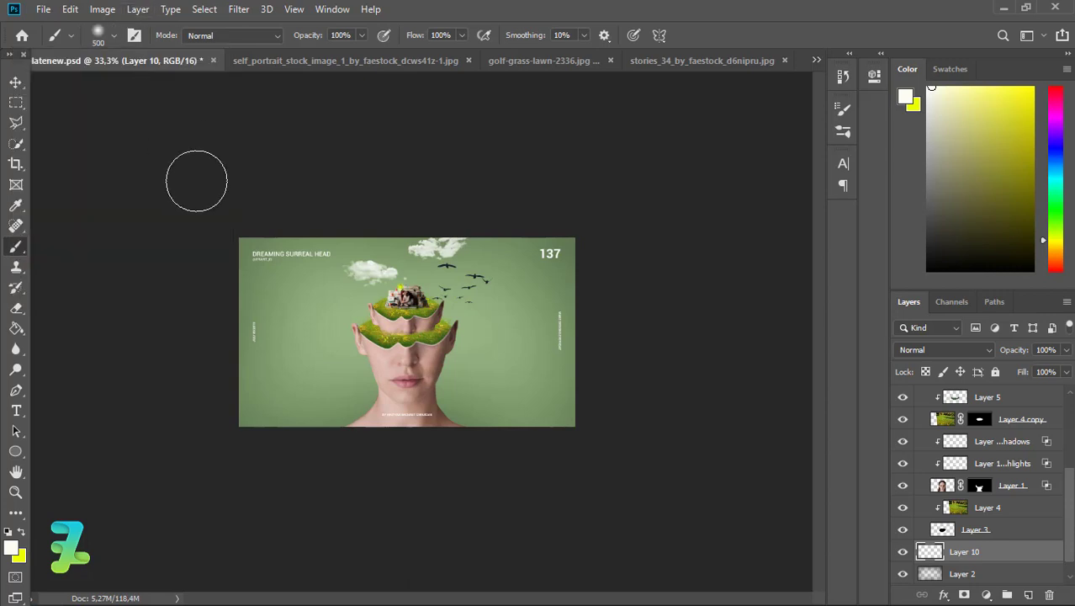
key(bracketright)
key(bracketright)
key(bracketright)
mouse_move(233, 240)
mouse_down()
mouse_move(306, 266)
mouse_move(195, 316)
mouse_up()
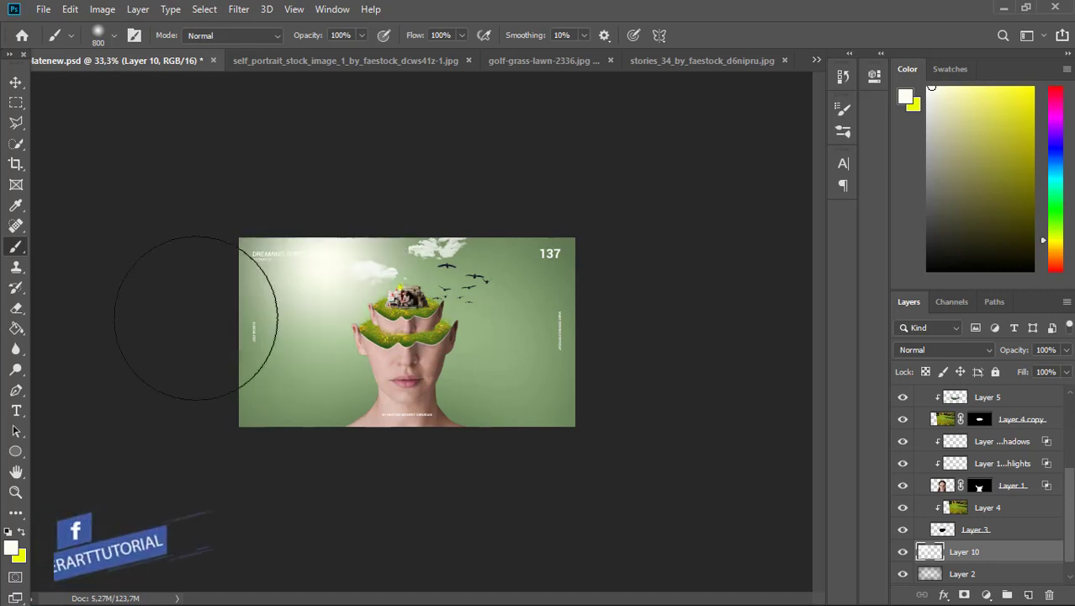
key(ctrl+plus)
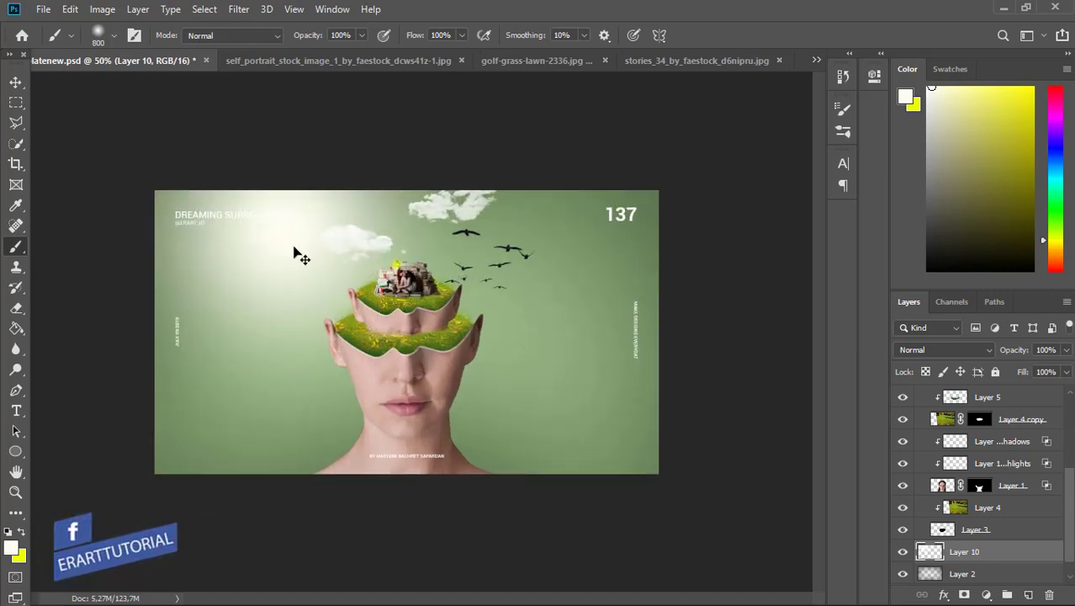
key(ctrl+z)
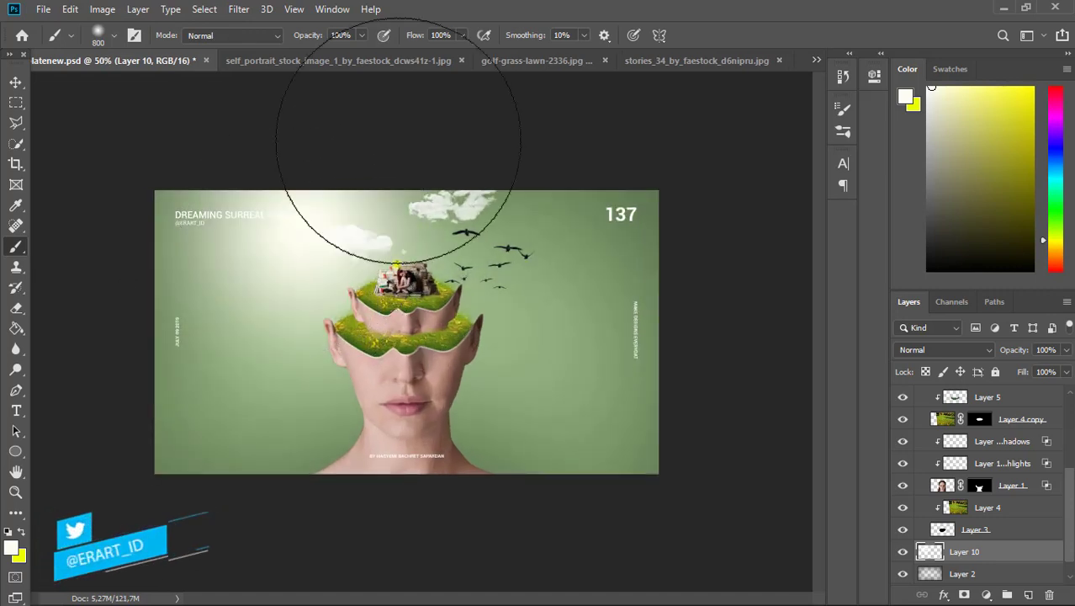
- Set Layer 10's blend mode to Overlay at 61% opacity
click(933, 349)
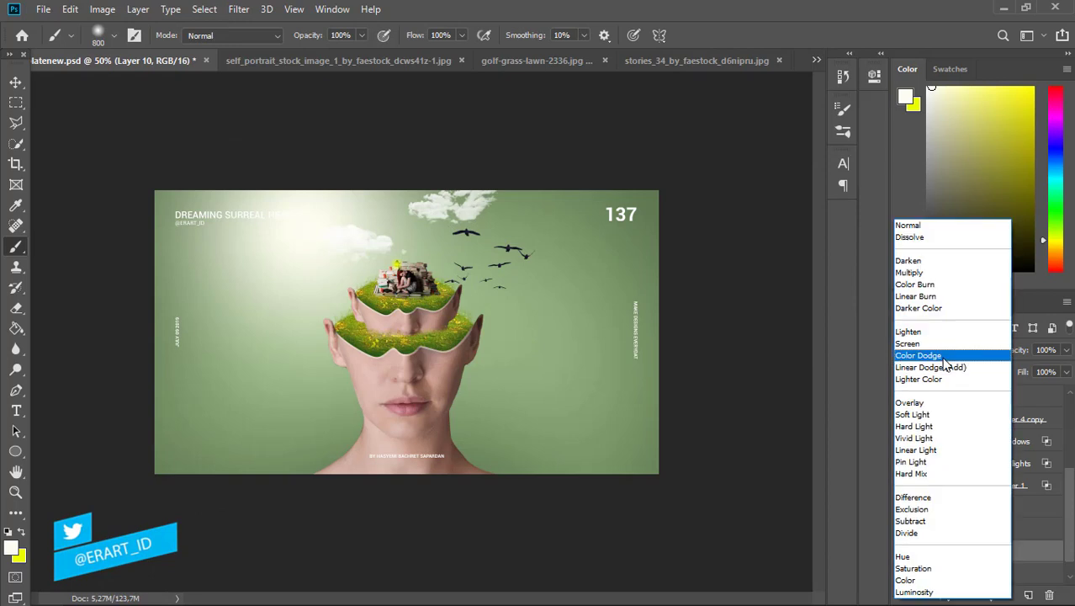
click(925, 403)
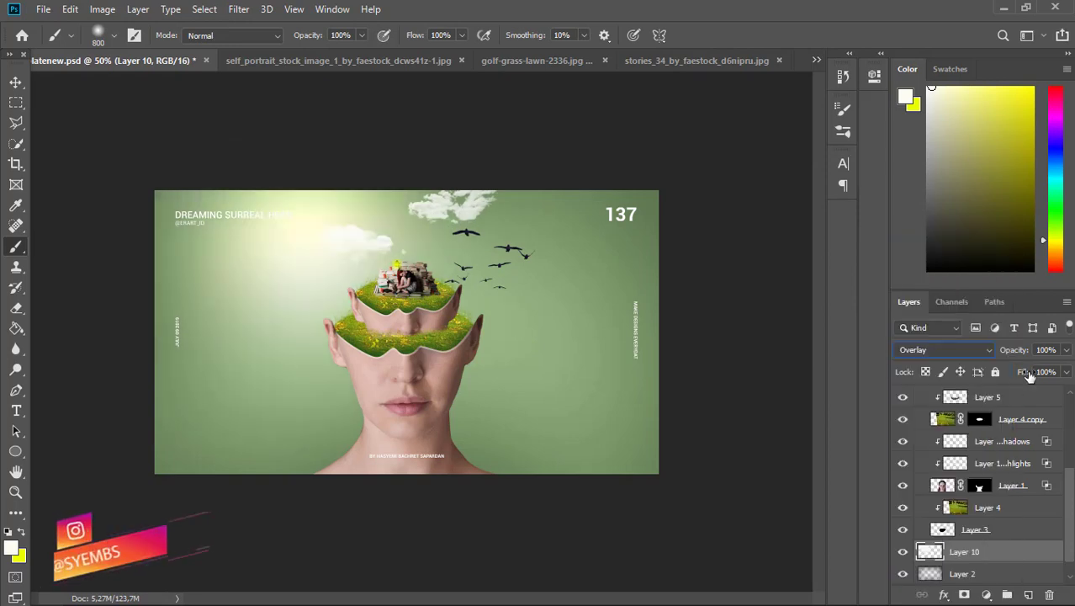
drag(1067, 366, 1037, 372)
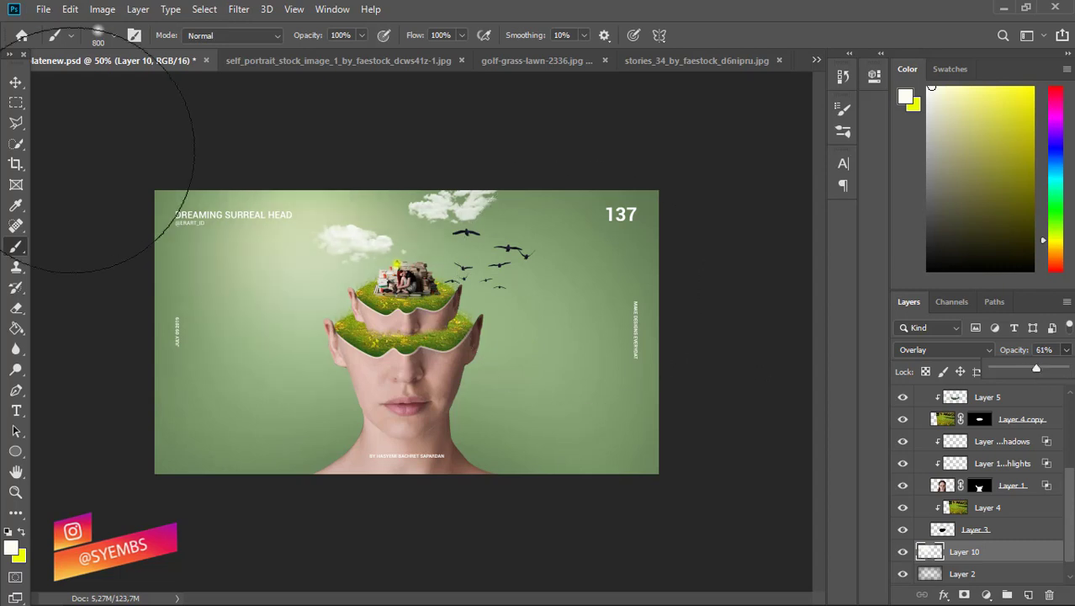
click(15, 82)
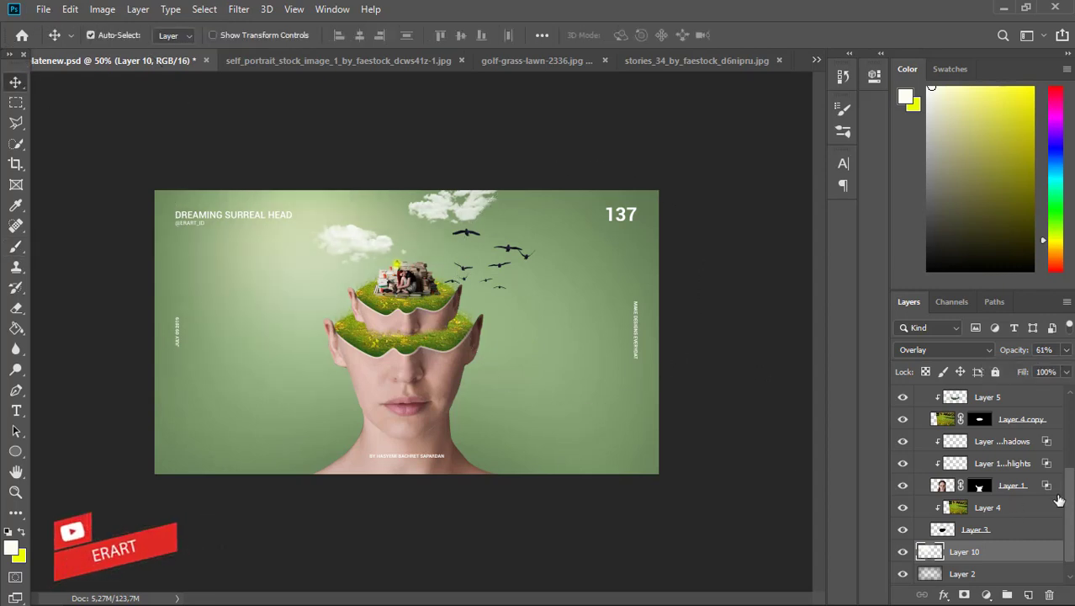
- Select Group 2 copy and Group 2 and group them into Group 3 with Ctrl+G
scroll(1055, 495, up, 3)
click(919, 416)
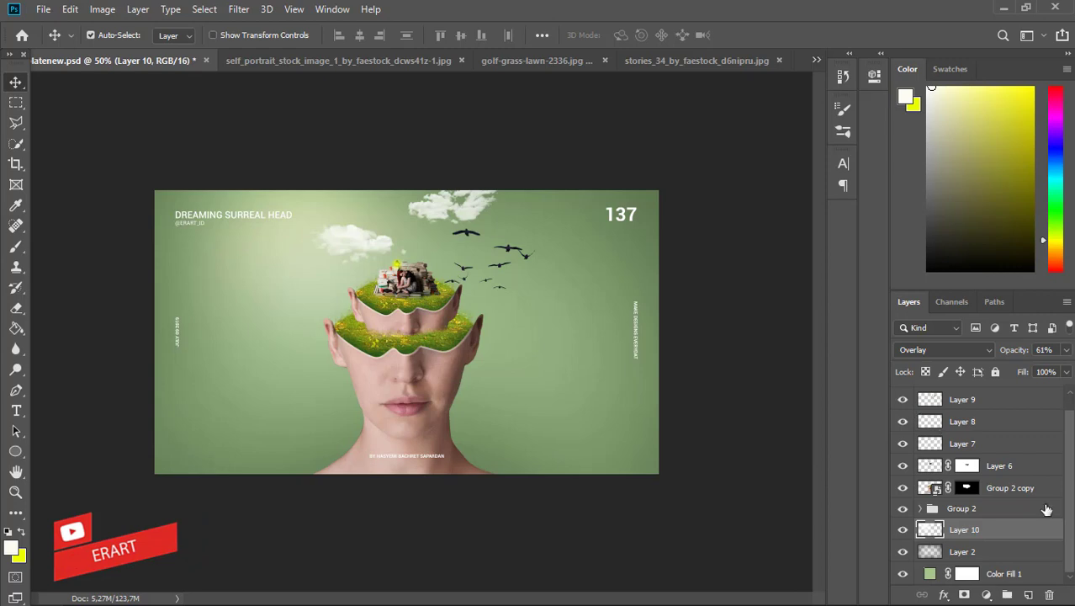
drag(1072, 495, 1071, 502)
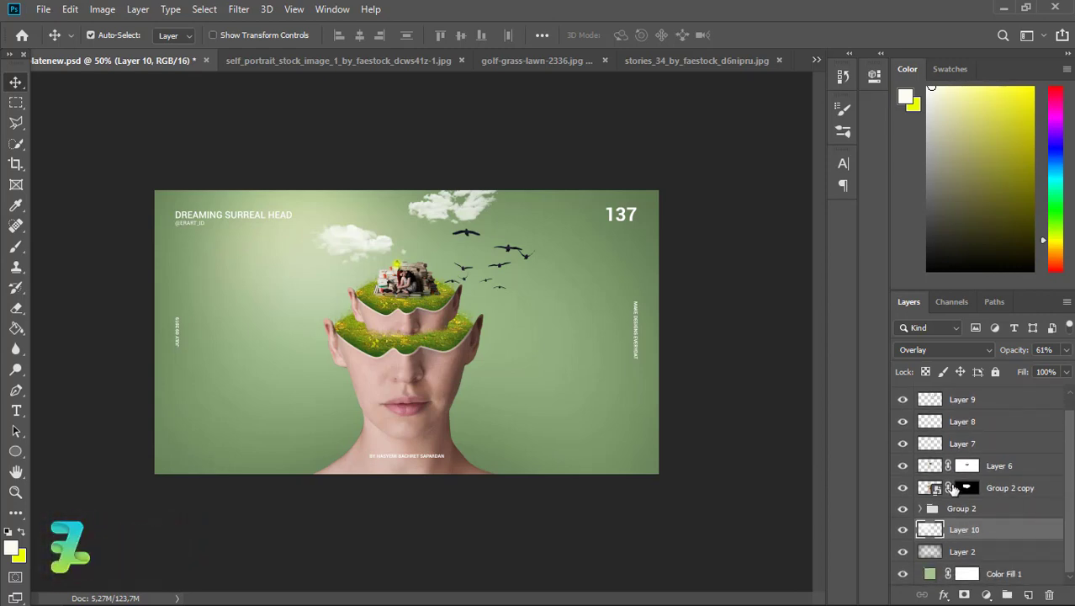
click(903, 490)
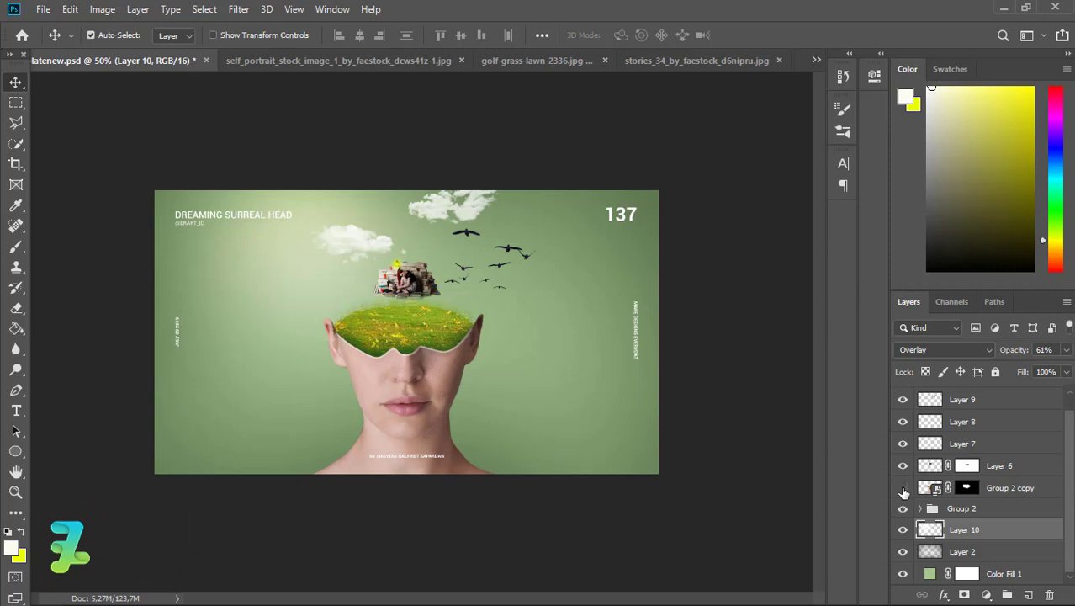
click(1032, 490)
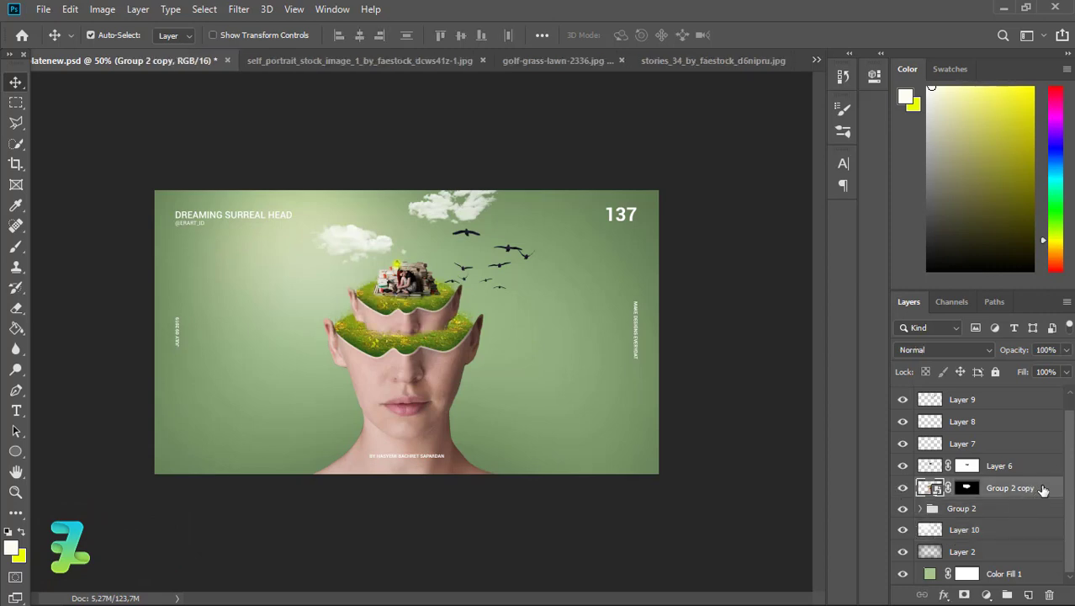
shift+click(1047, 507)
key(ctrl+g)
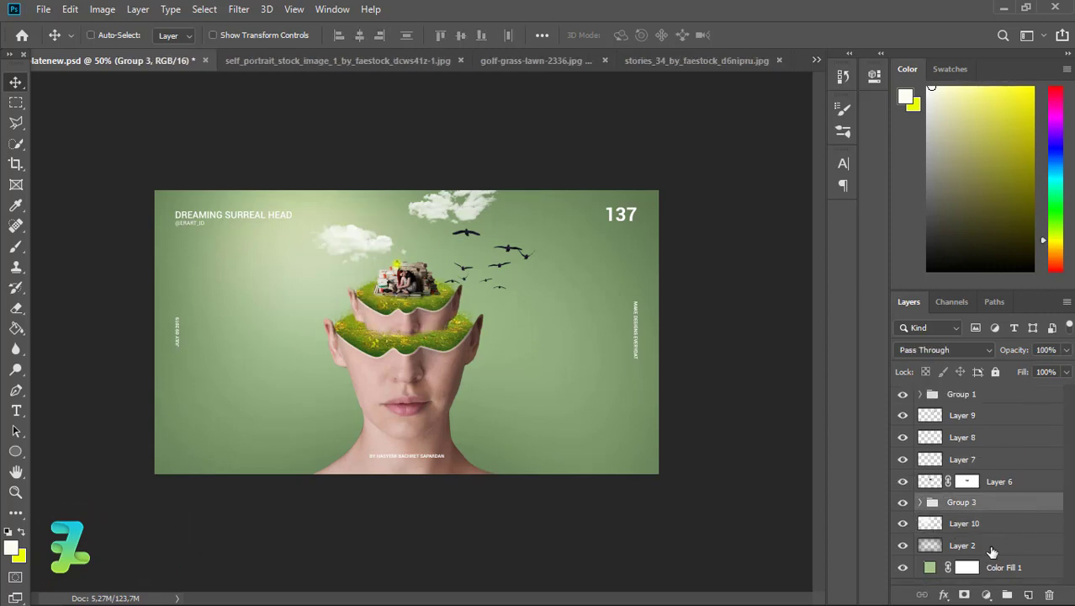
click(986, 594)
- Add a Color Lookup adjustment using the Fuji F125 Kodak 2395 table
click(978, 509)
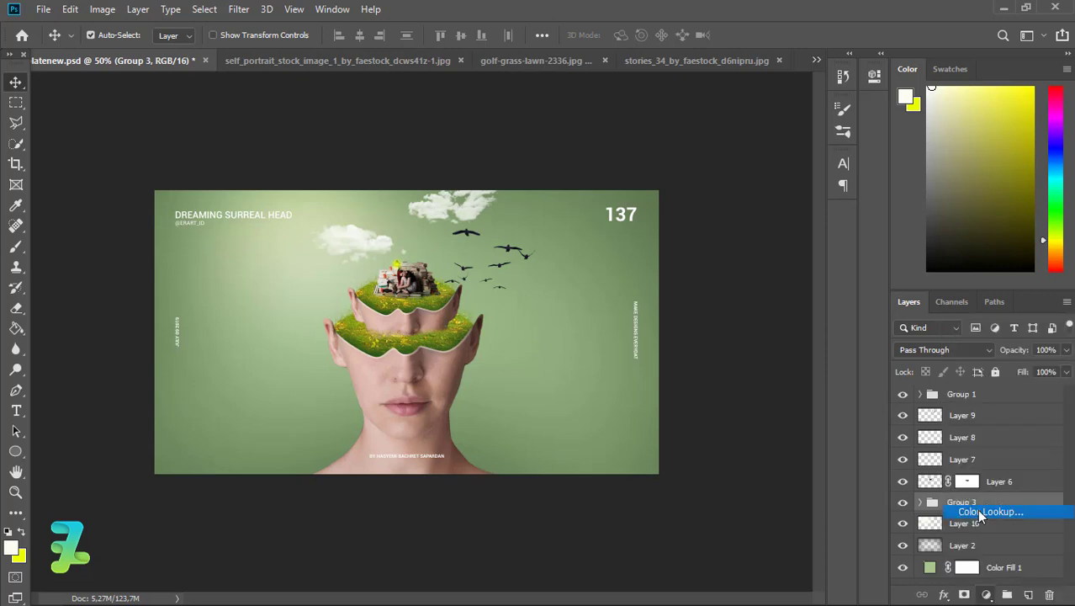
click(748, 125)
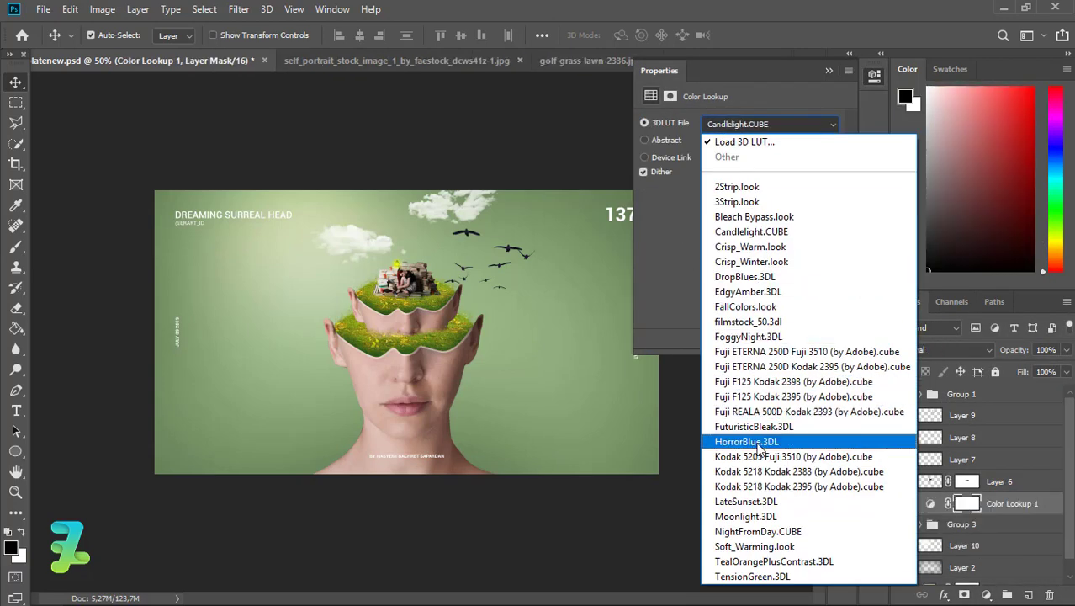
click(744, 397)
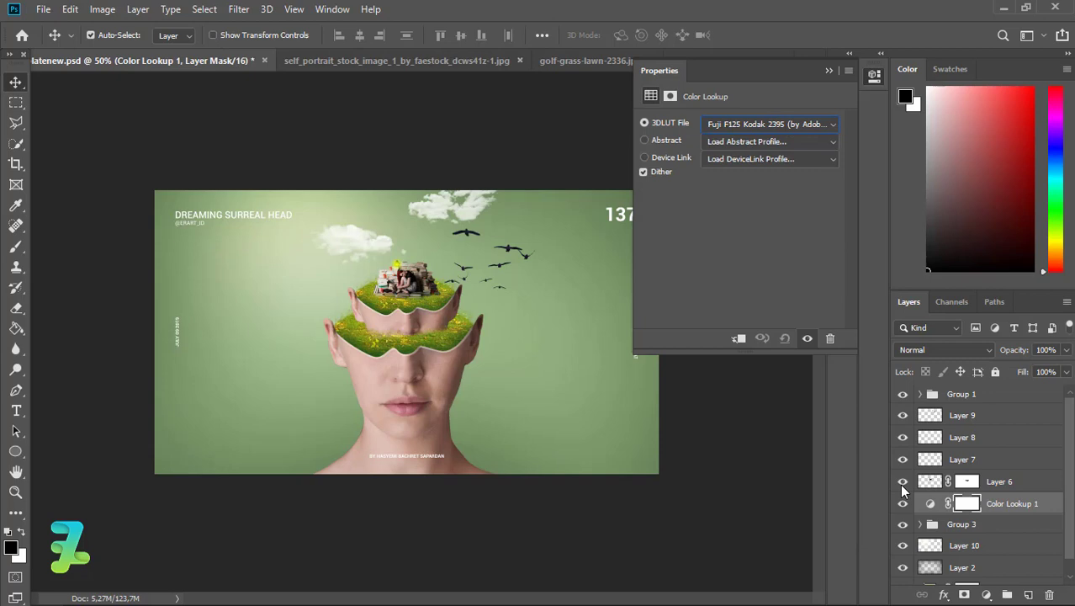
- Clip the Color Lookup to Layer 6 and blend it Soft Light at about 68% opacity
right_click(1032, 508)
click(882, 303)
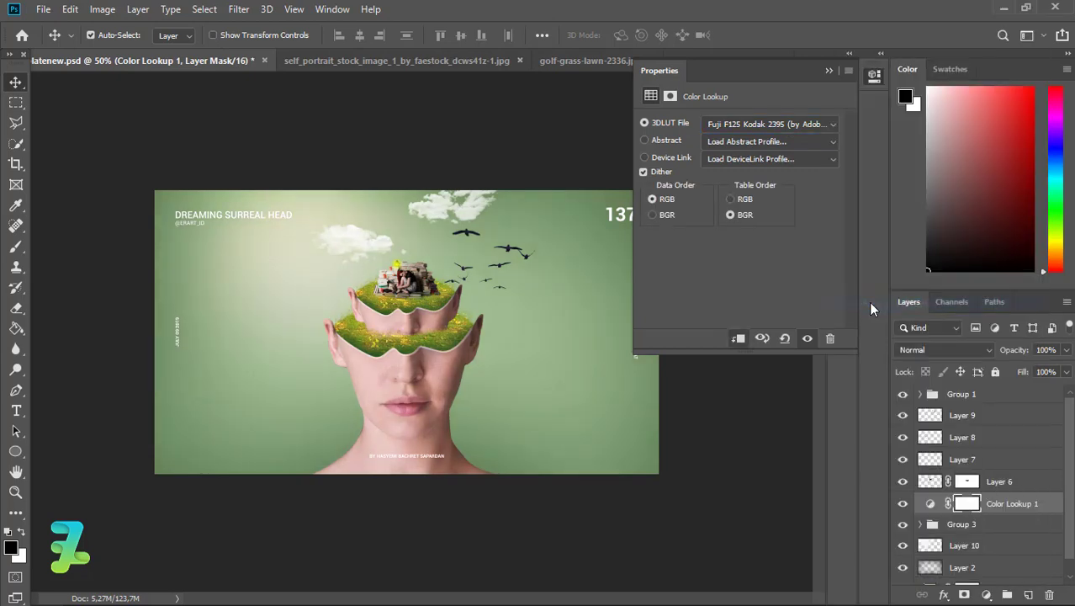
click(903, 503)
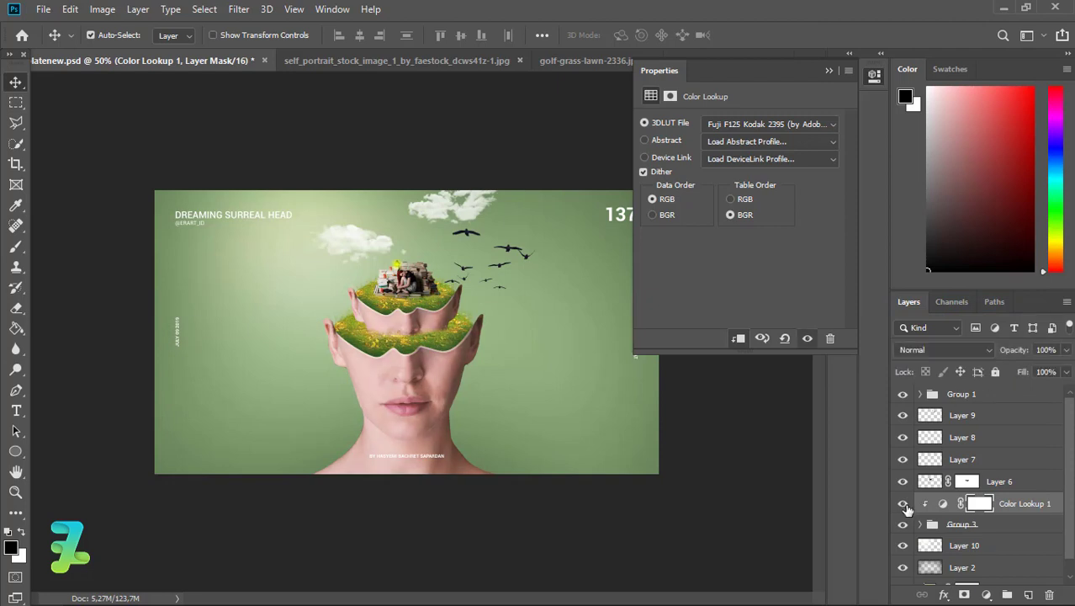
click(828, 71)
click(944, 349)
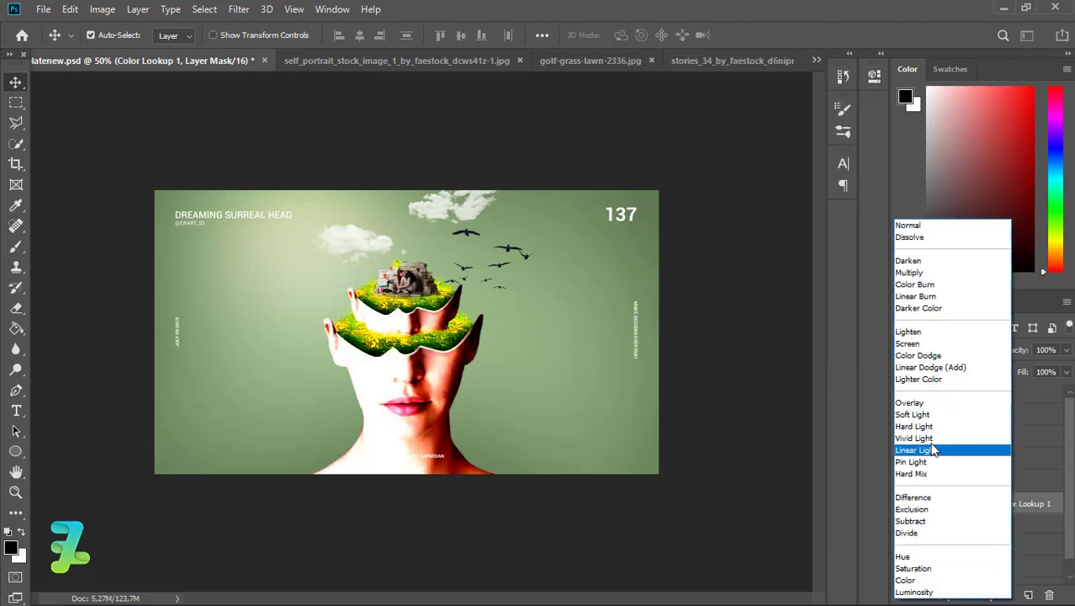
click(957, 413)
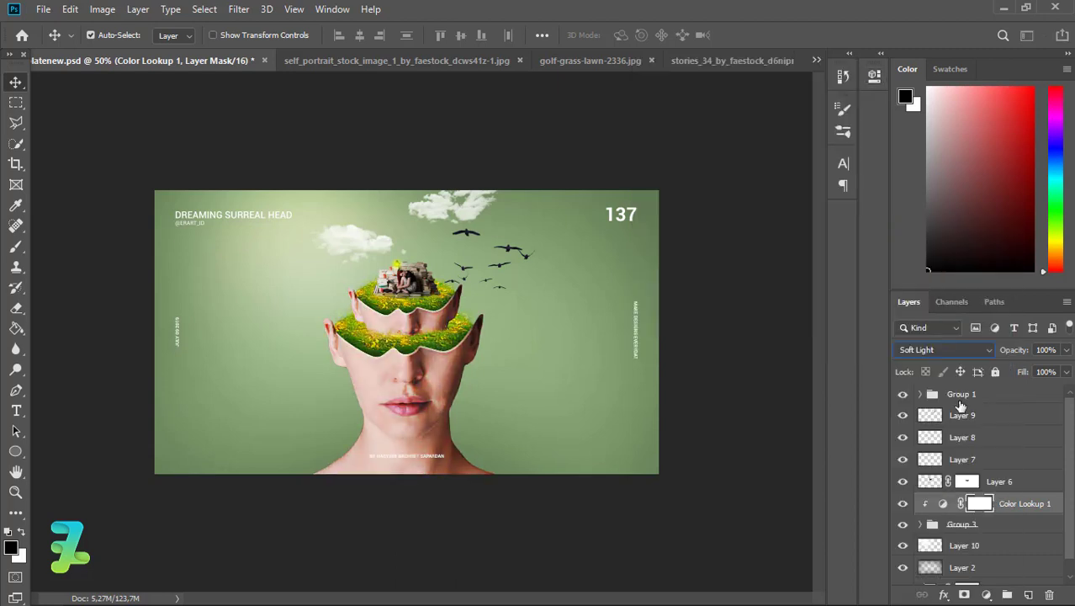
click(1065, 349)
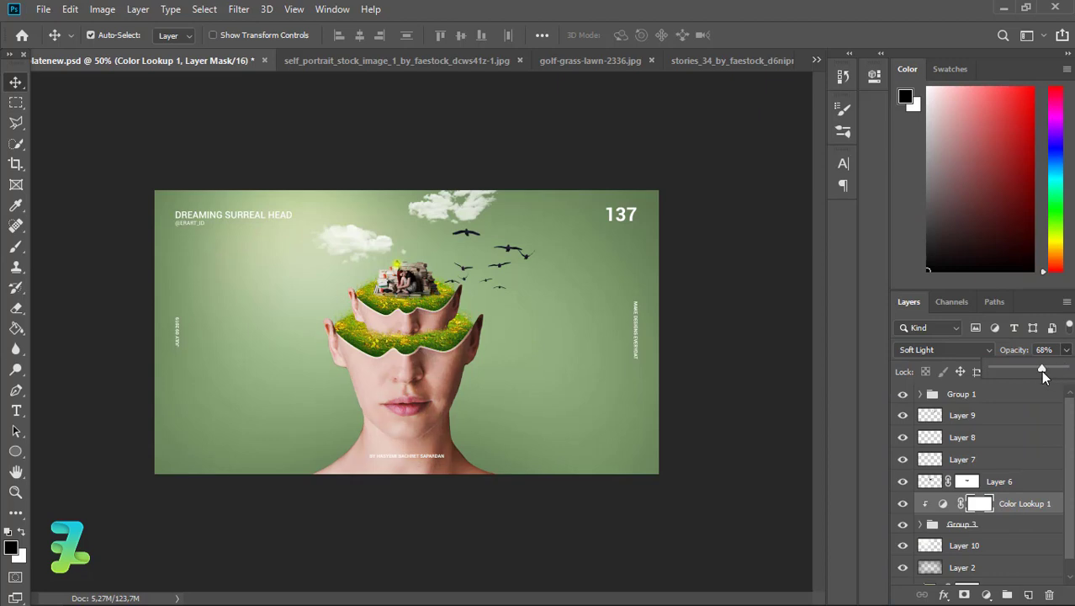
click(985, 594)
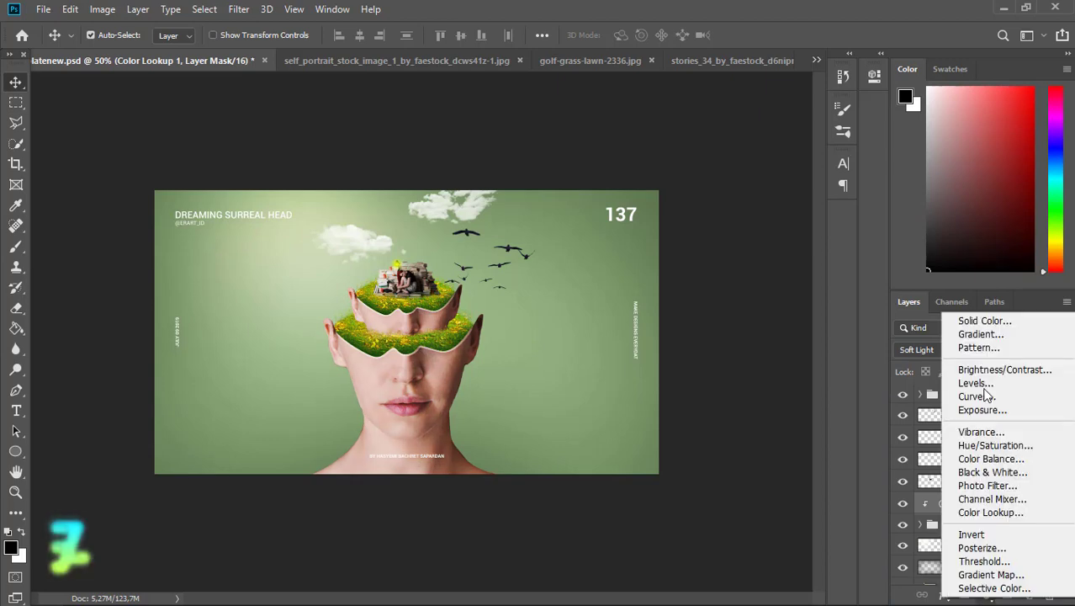
- Add a Solid Color fill layer in medium green #83d464
click(984, 320)
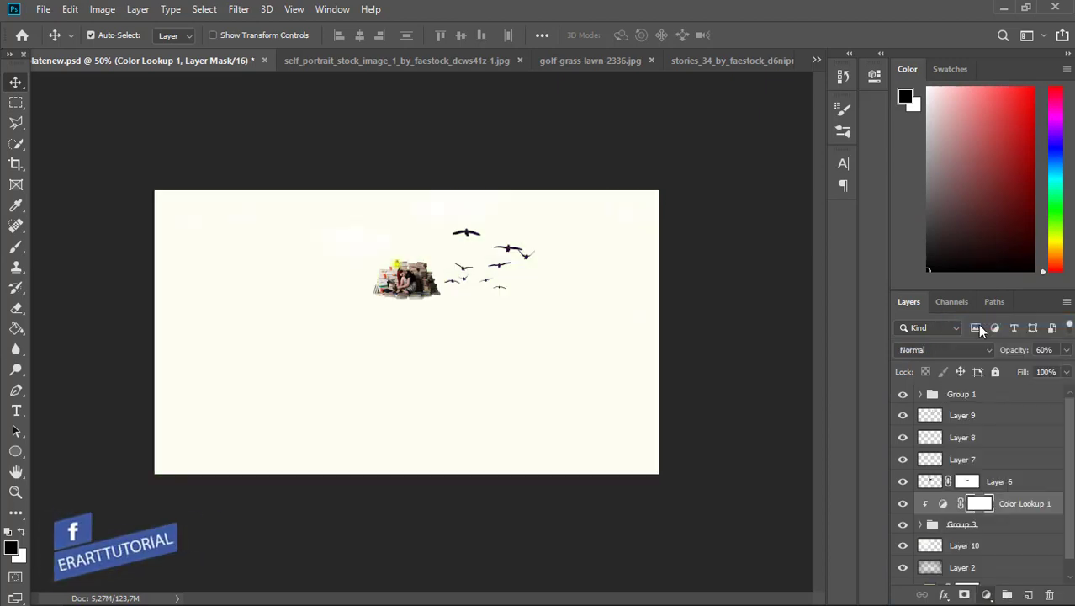
click(722, 225)
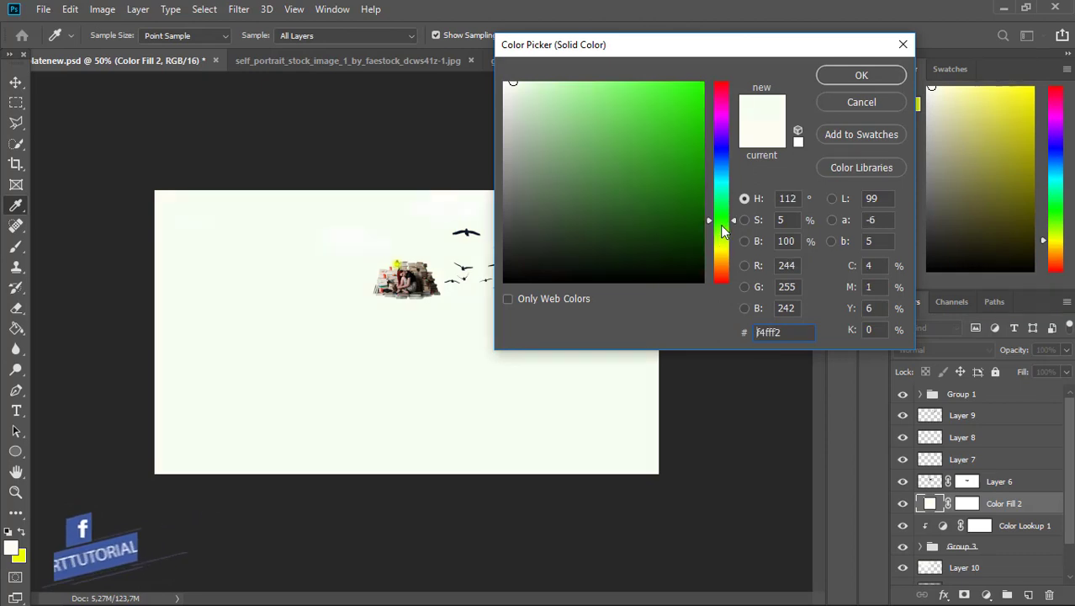
drag(628, 144, 609, 115)
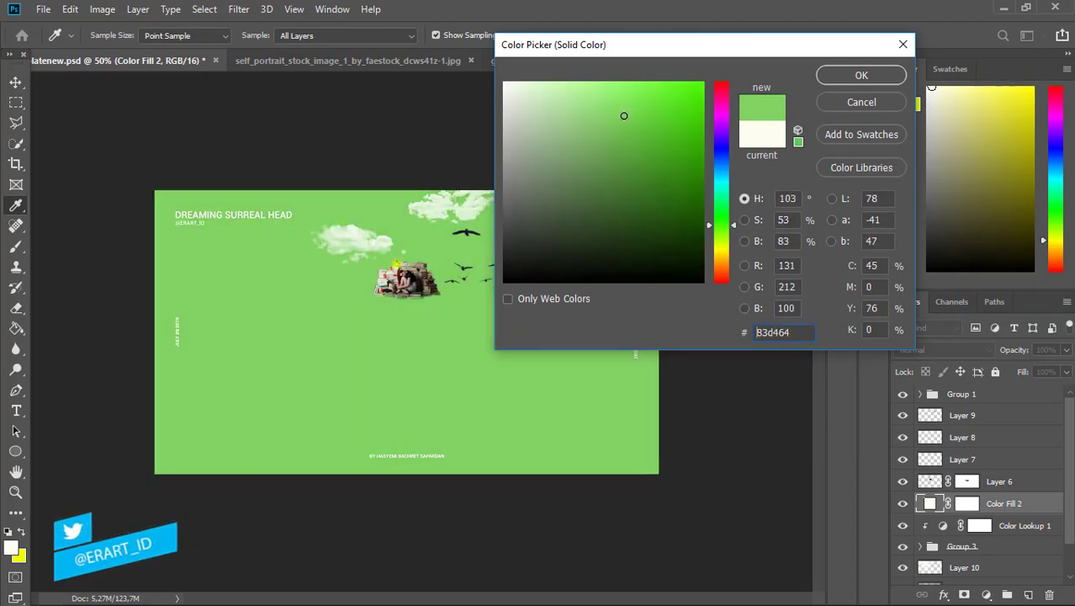
click(861, 75)
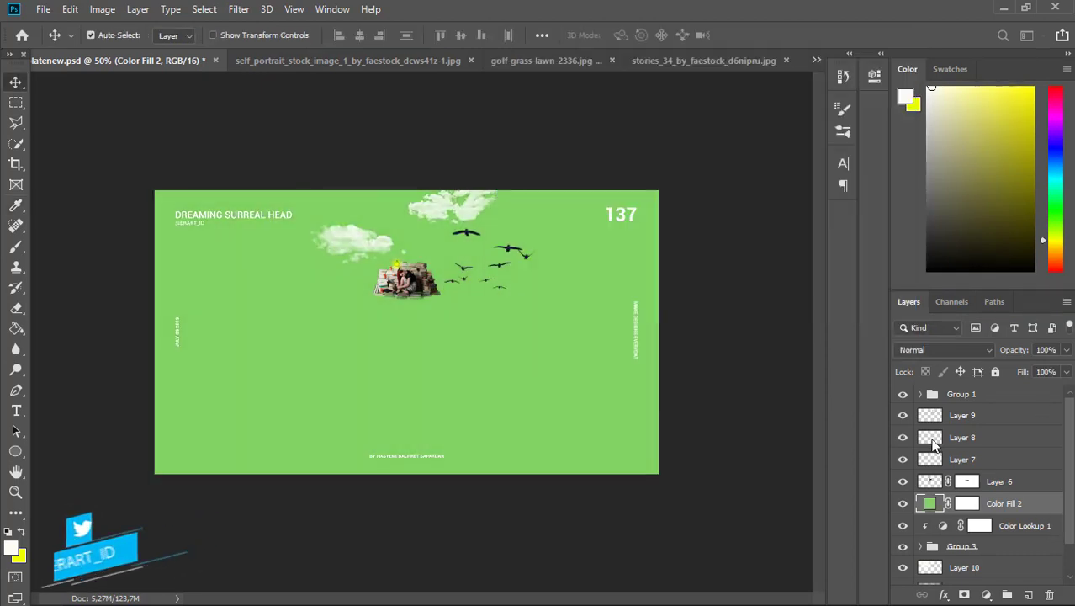
- Clip the green fill above Color Lookup 1 and blend it Overlay at 26% opacity
right_click(1015, 503)
click(854, 305)
click(918, 349)
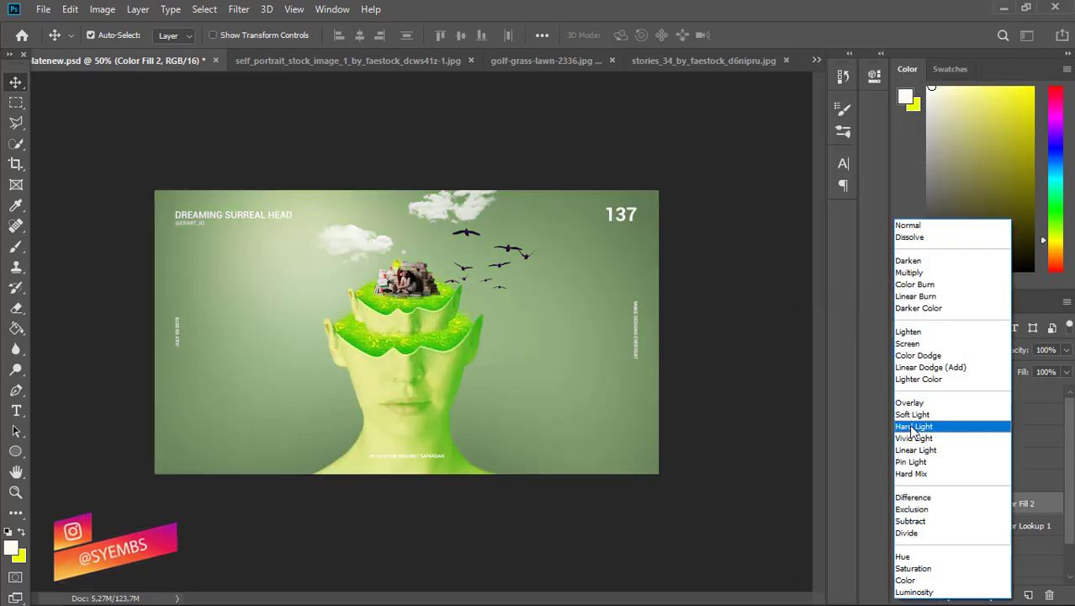
click(913, 415)
click(1066, 349)
mouse_move(1066, 370)
mouse_down()
mouse_move(1011, 370)
mouse_move(1022, 370)
mouse_up()
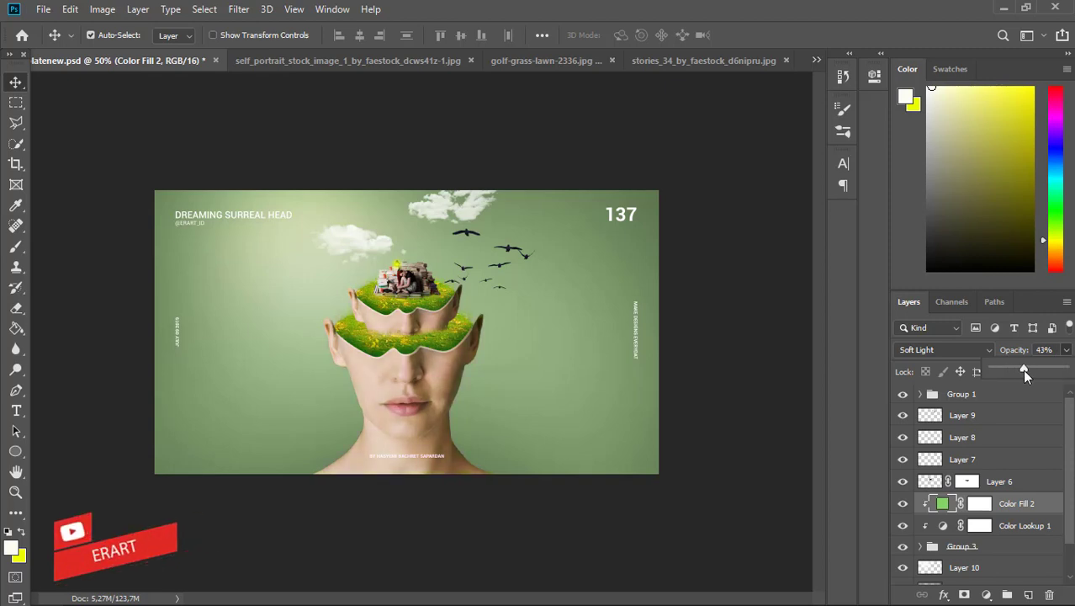
click(924, 350)
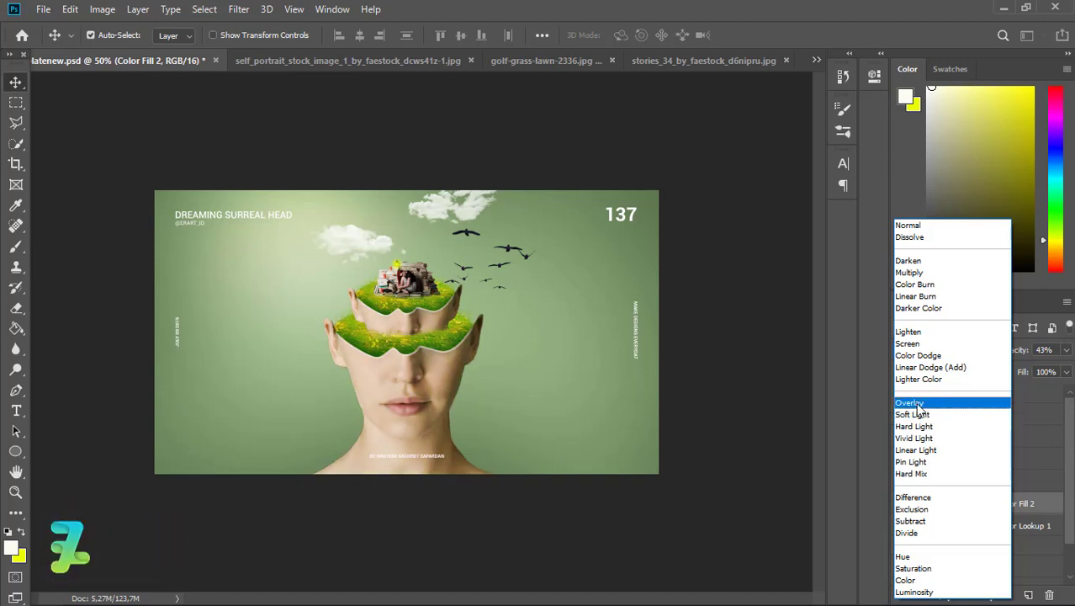
click(912, 402)
click(1066, 350)
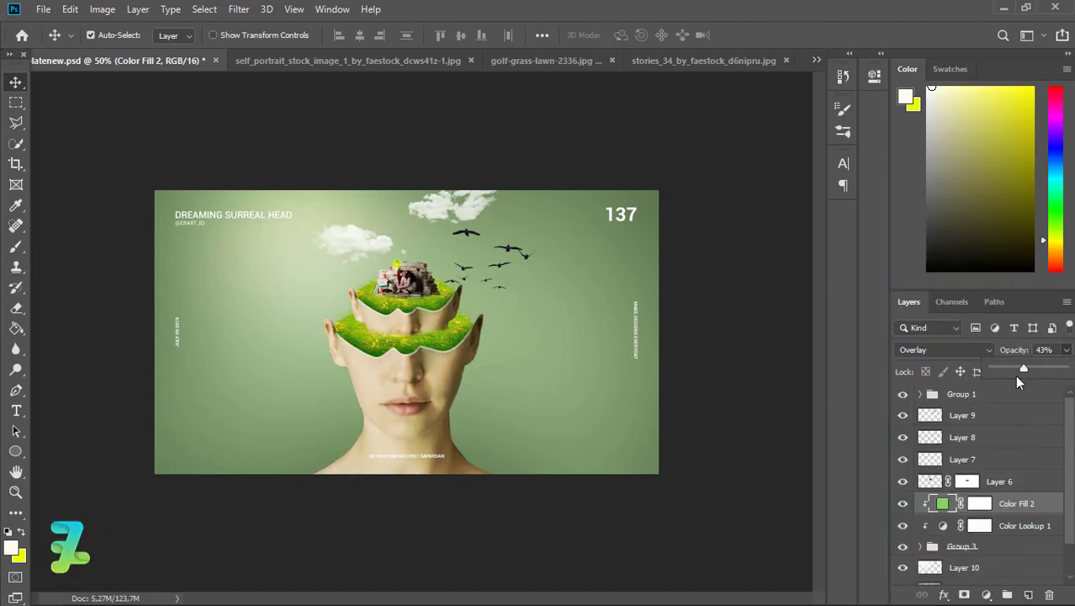
drag(1005, 369, 1010, 369)
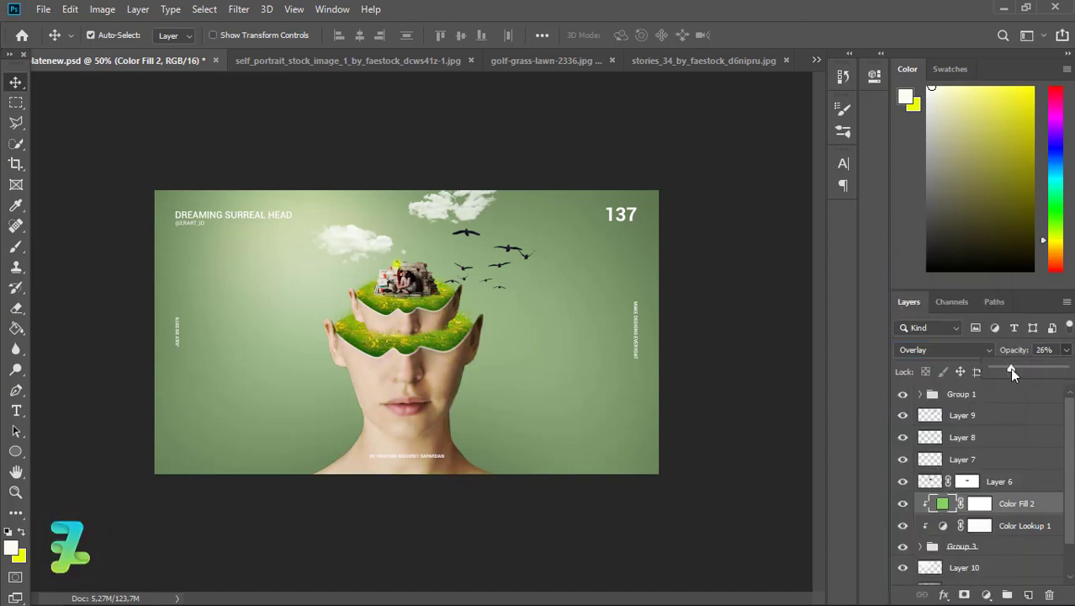
- Stamp a merged copy of all visible layers above Layer 9, with the title group hidden
click(1065, 350)
click(1026, 413)
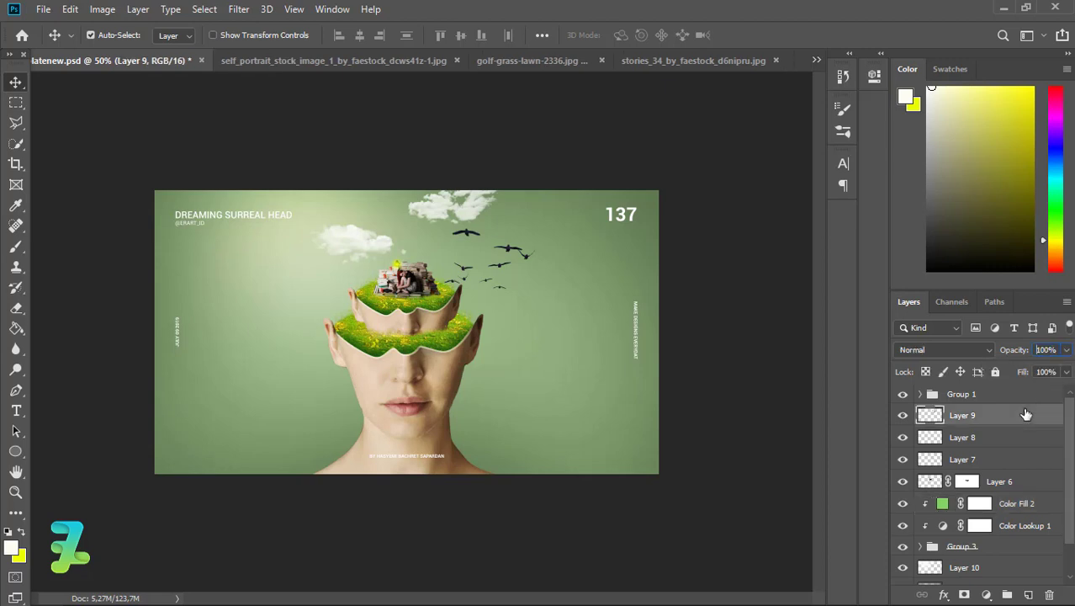
key(ctrl+shift+alt+e)
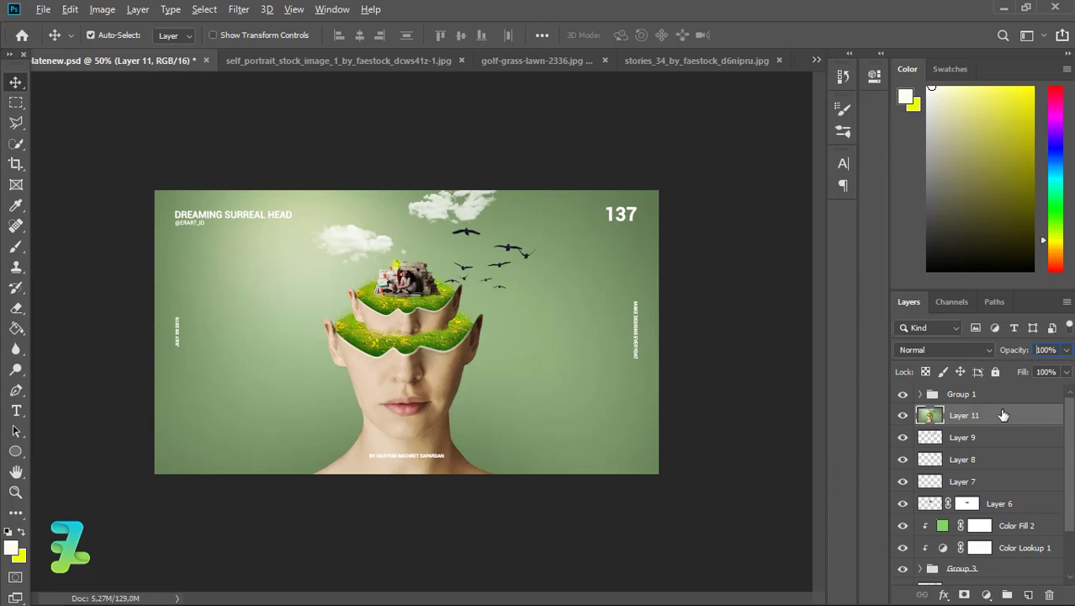
key(ctrl+z)
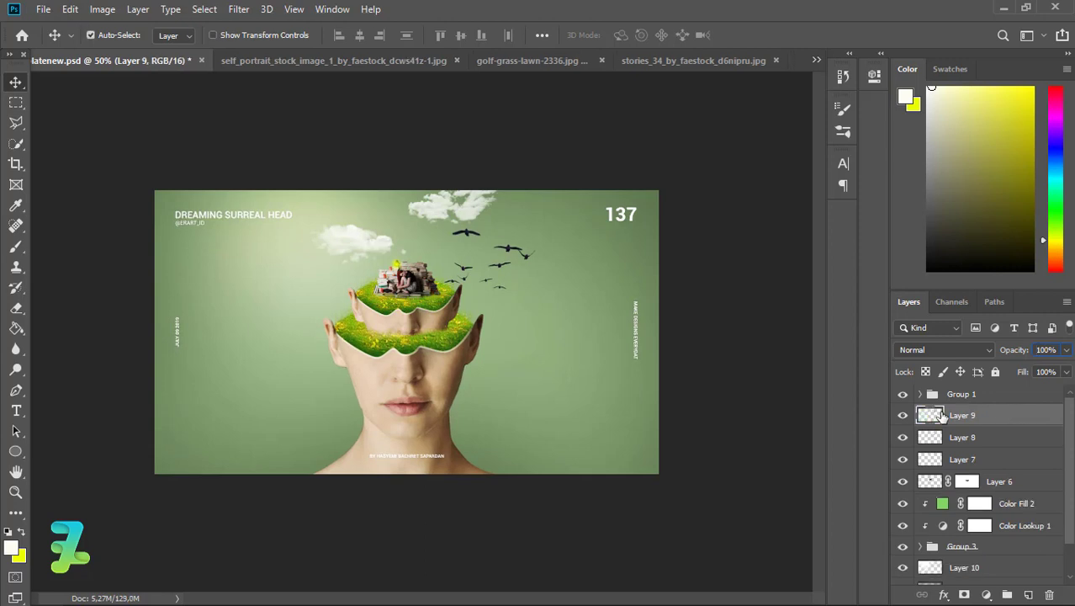
click(902, 393)
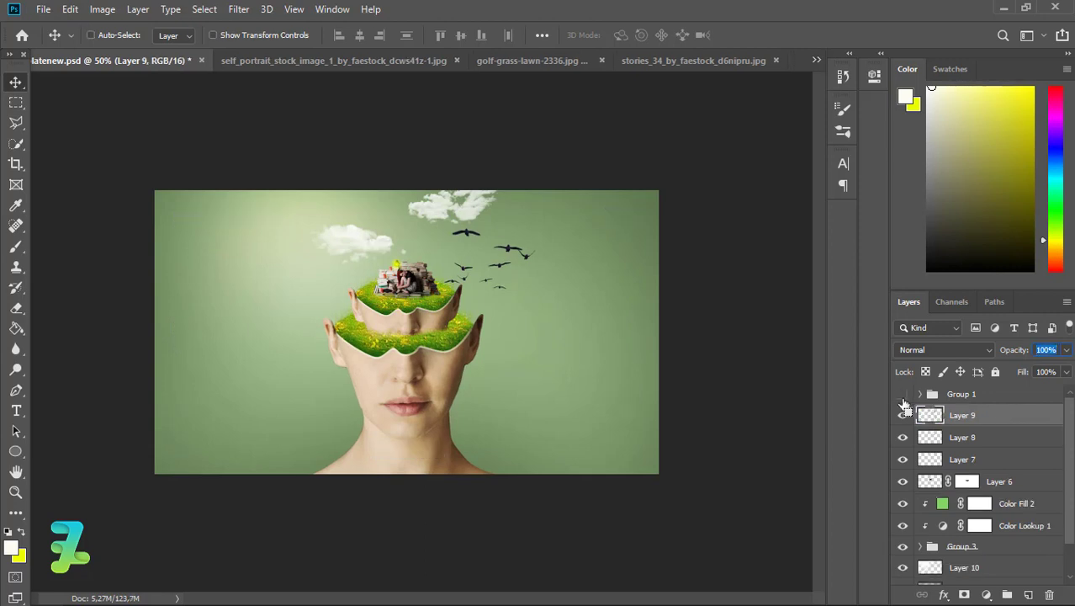
key(ctrl+shift+z)
click(902, 394)
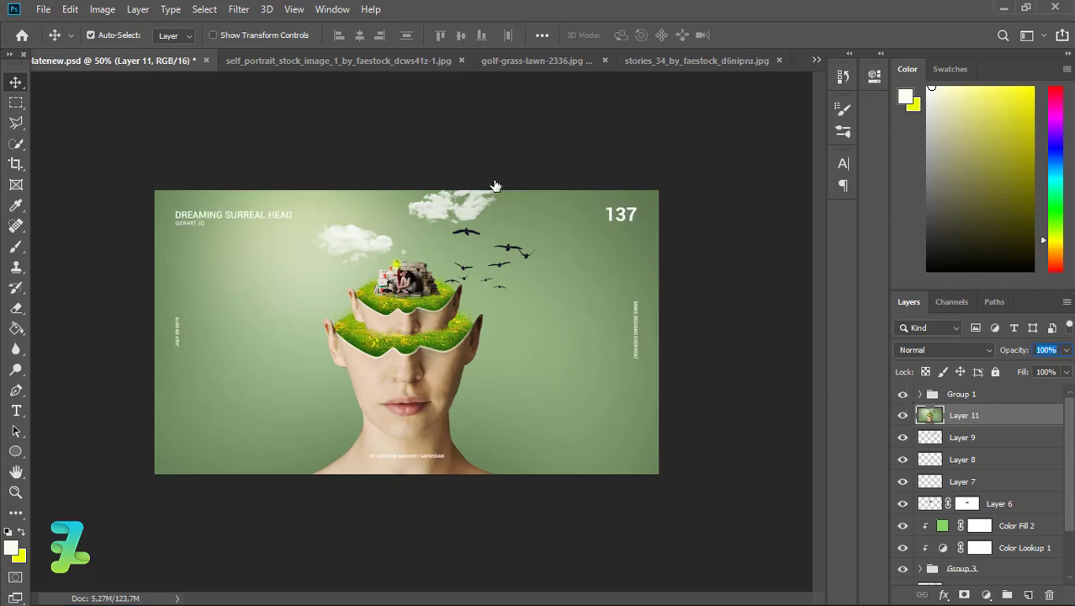
- Run the merged copy through the High Pass filter at radius 6 pixels
click(239, 9)
click(454, 324)
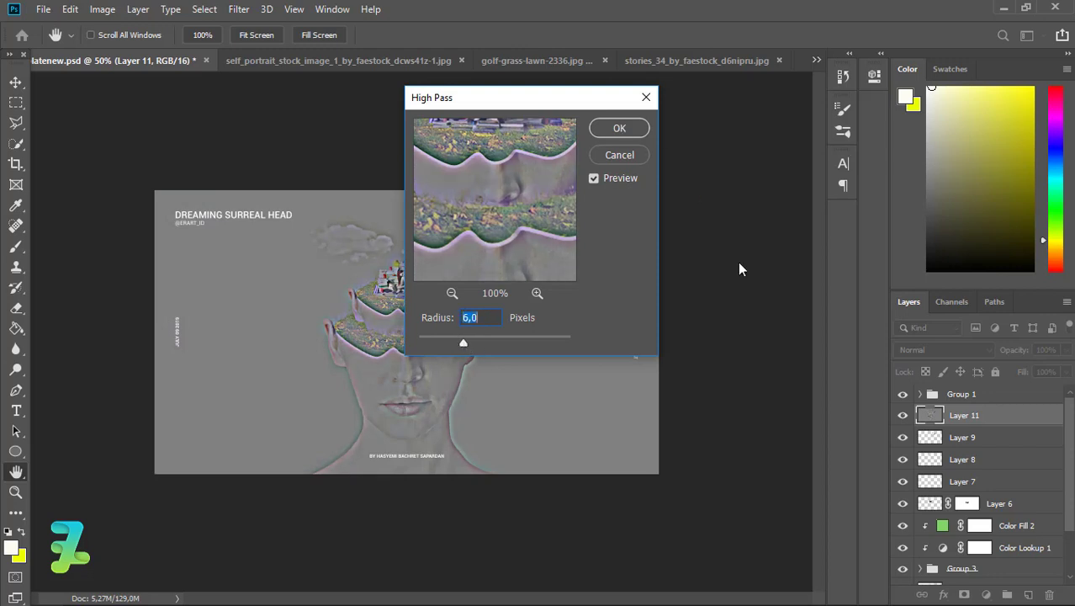
key(Return)
- Blend the High Pass Layer 11 in Hard Light at 25% opacity
click(913, 349)
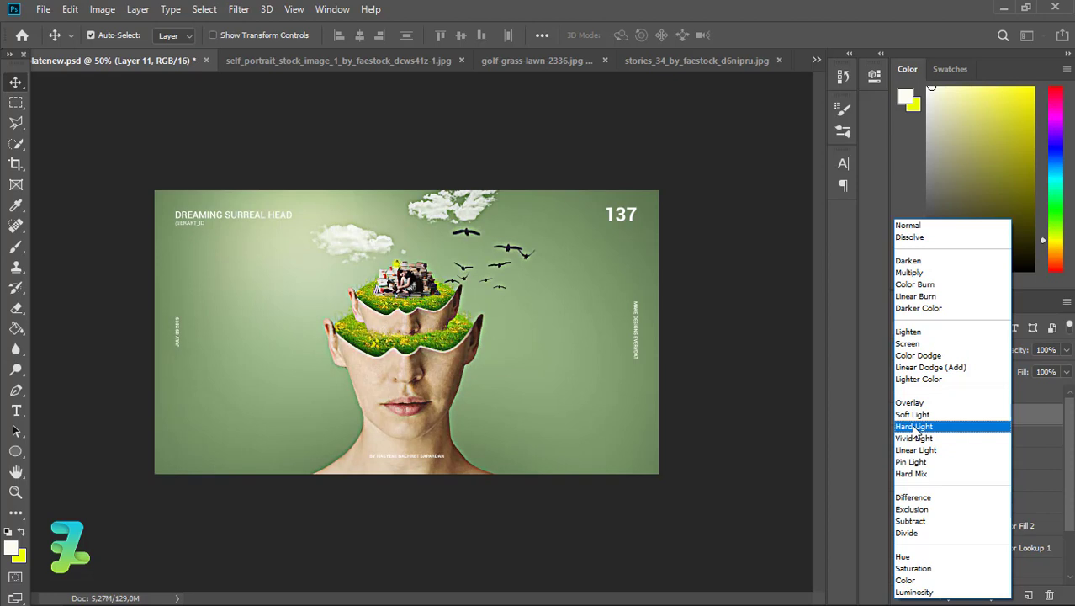
click(914, 427)
click(1065, 349)
drag(1063, 371, 1012, 369)
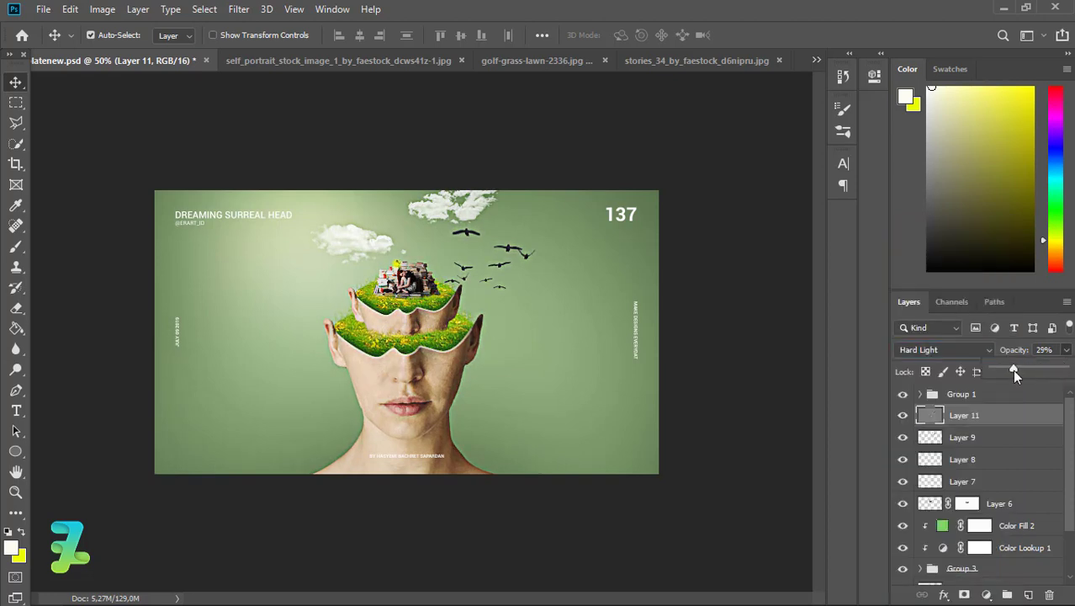
key(ctrl+plus)
key(ctrl+plus)
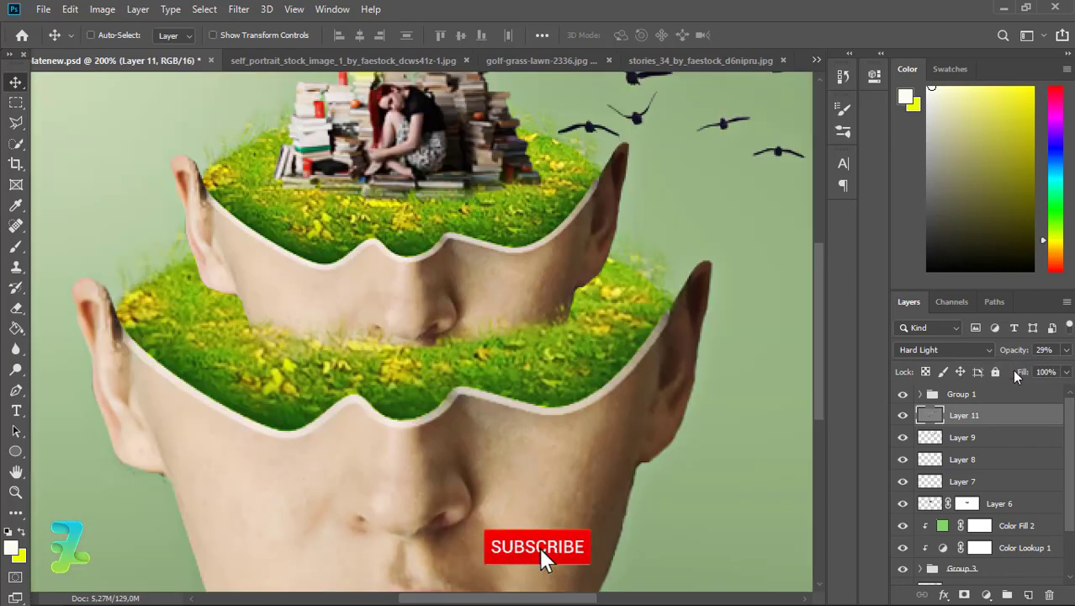
drag(1065, 349, 1009, 369)
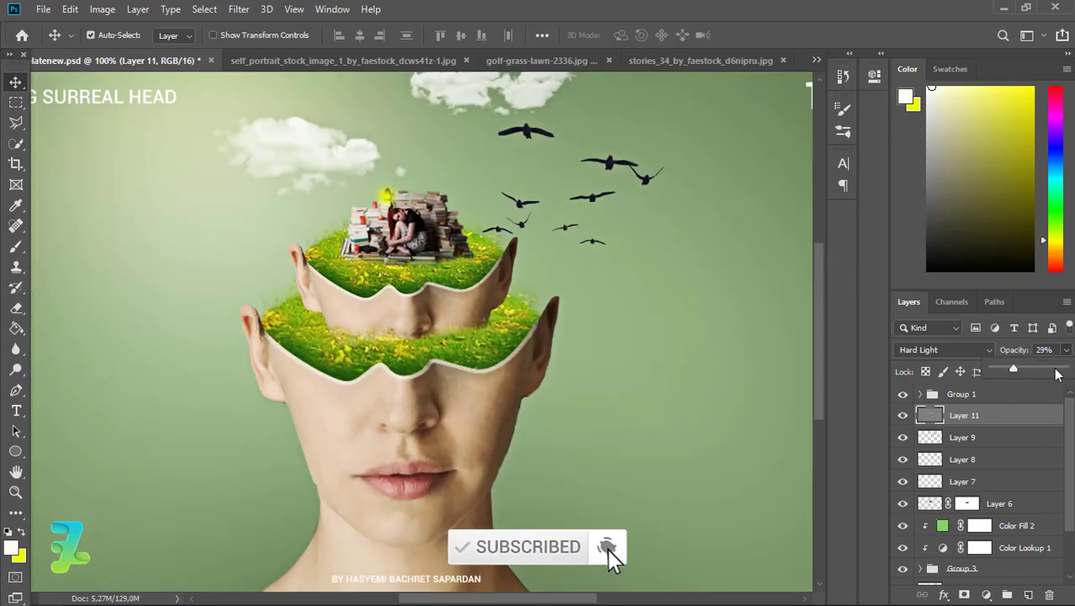
key(ctrl+minus)
key(ctrl+minus)
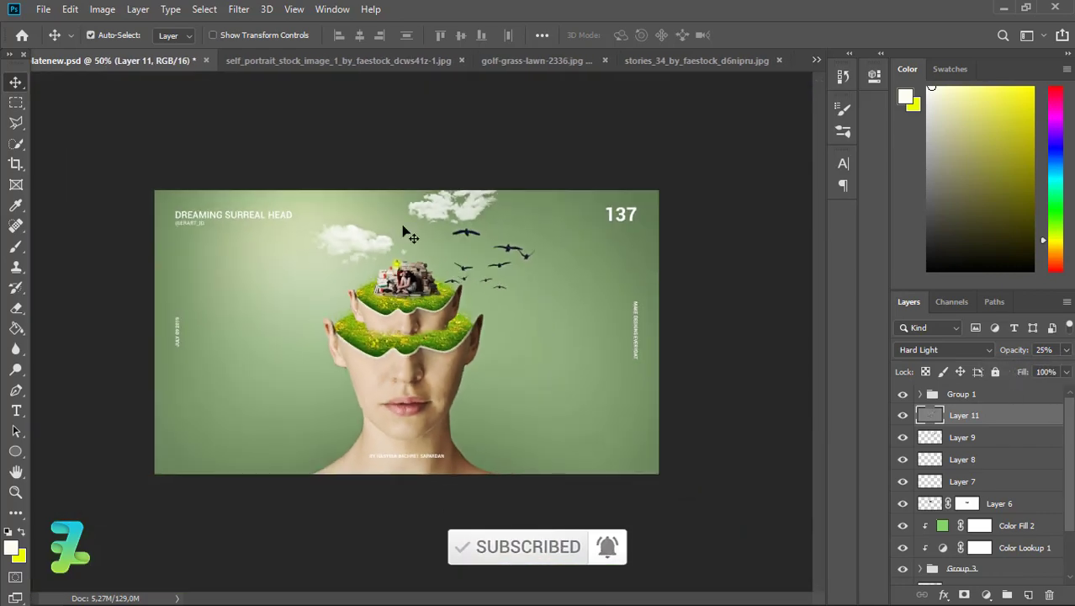